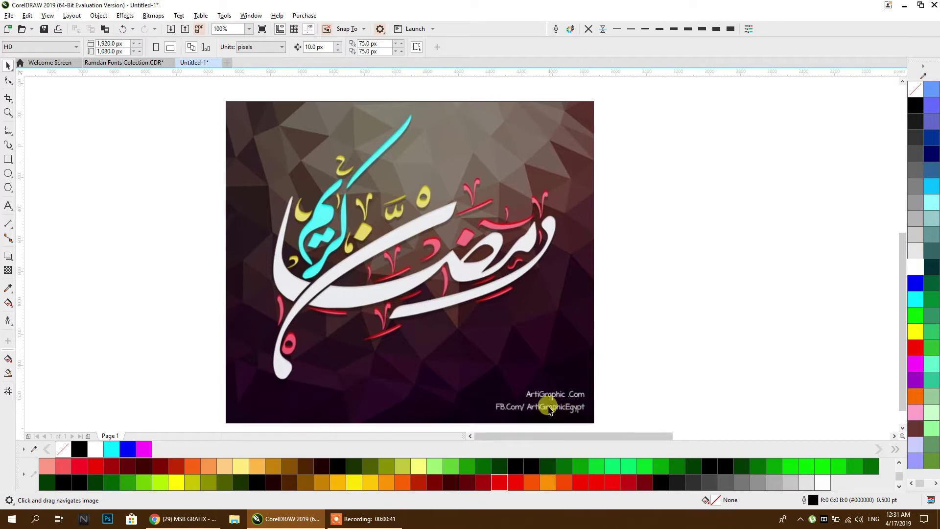
- Examine the sample Ramadan artwork, the finished banner and the loose design elements around the blank page
scroll(406, 249, down, 3)
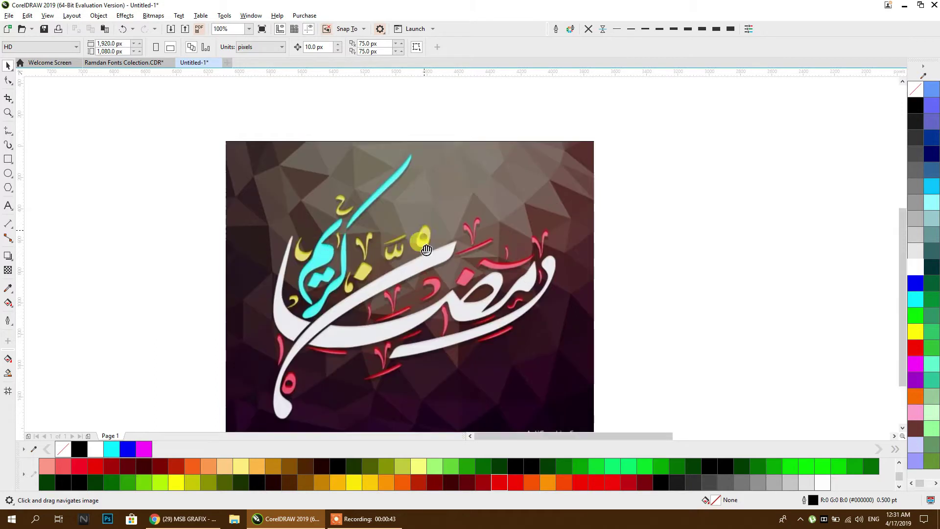
scroll(408, 220, up, 2)
scroll(400, 160, up, 2)
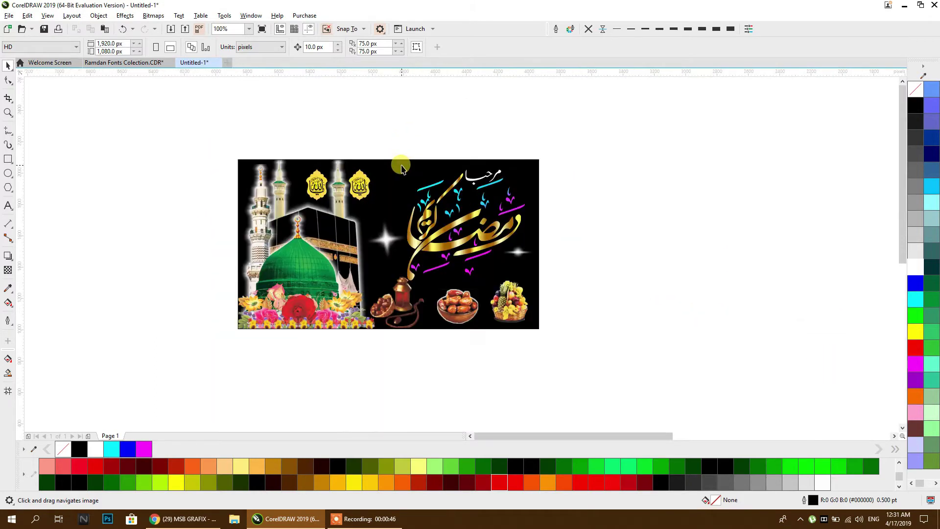
scroll(335, 260, up, 1)
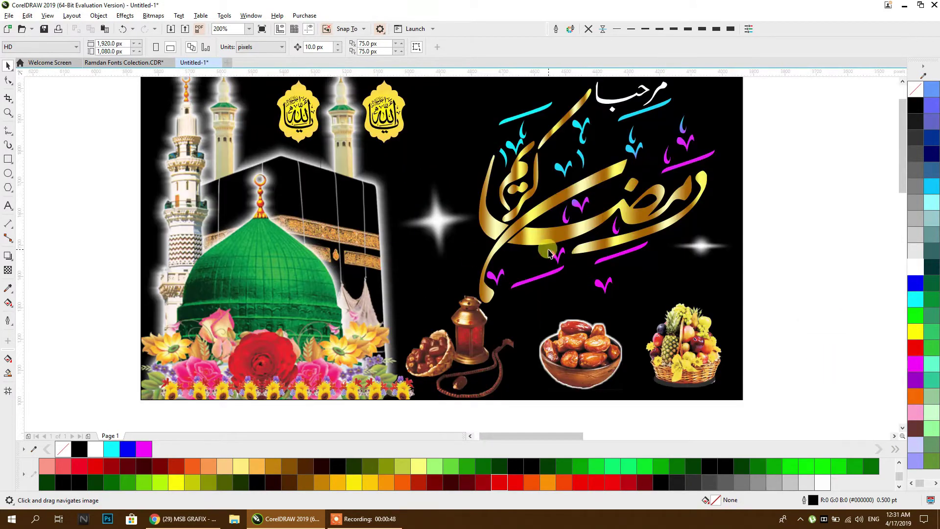
scroll(538, 260, down, 2)
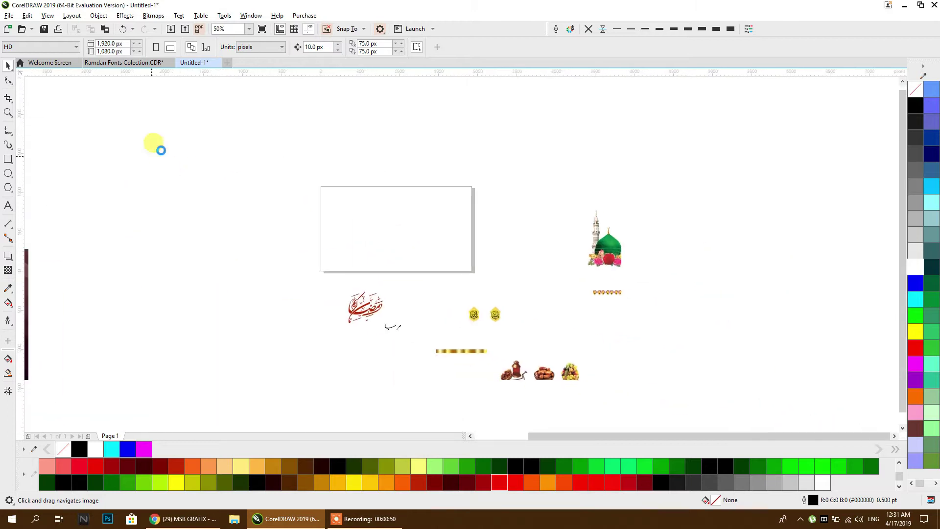
click(282, 249)
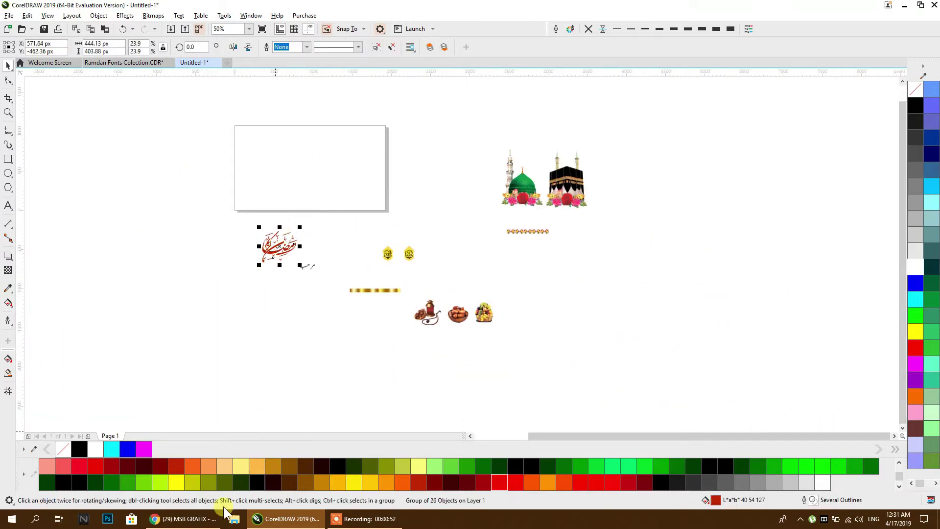
- Switch to the browser, browse the MSB GRAFIX channel's list of tutorial videos, and return to CorelDRAW
click(186, 518)
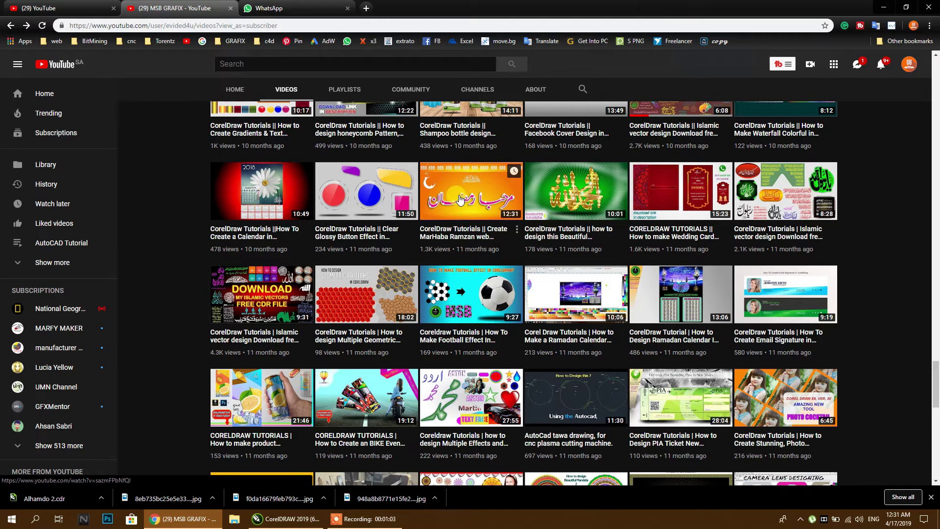
click(185, 518)
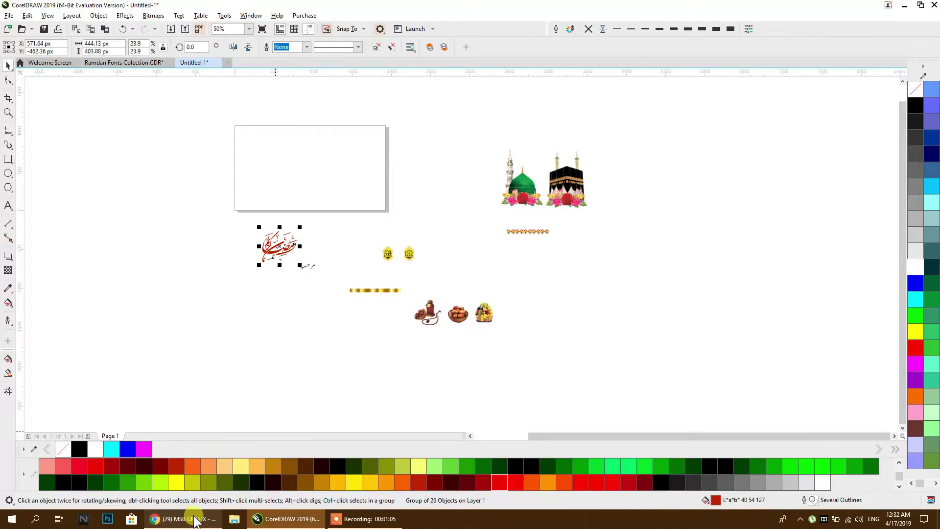
click(194, 521)
scroll(441, 293, down, 10)
click(291, 518)
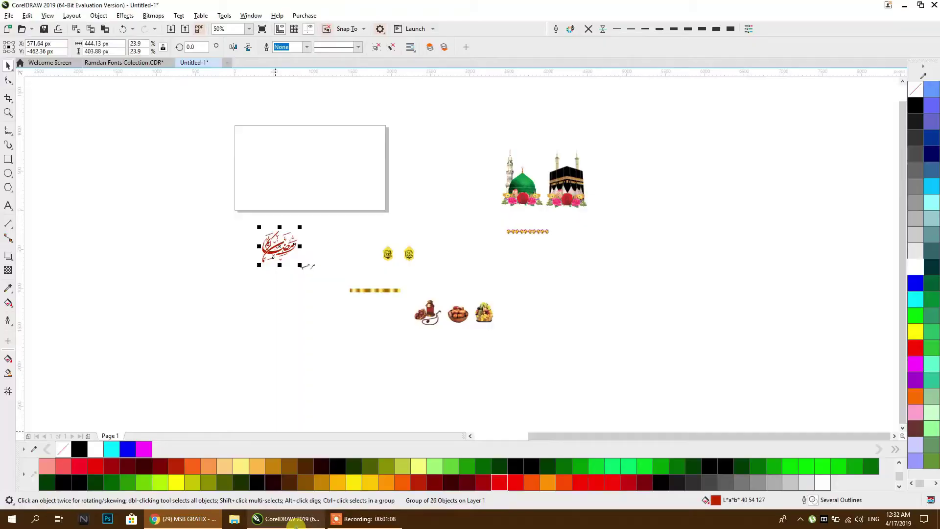
click(201, 519)
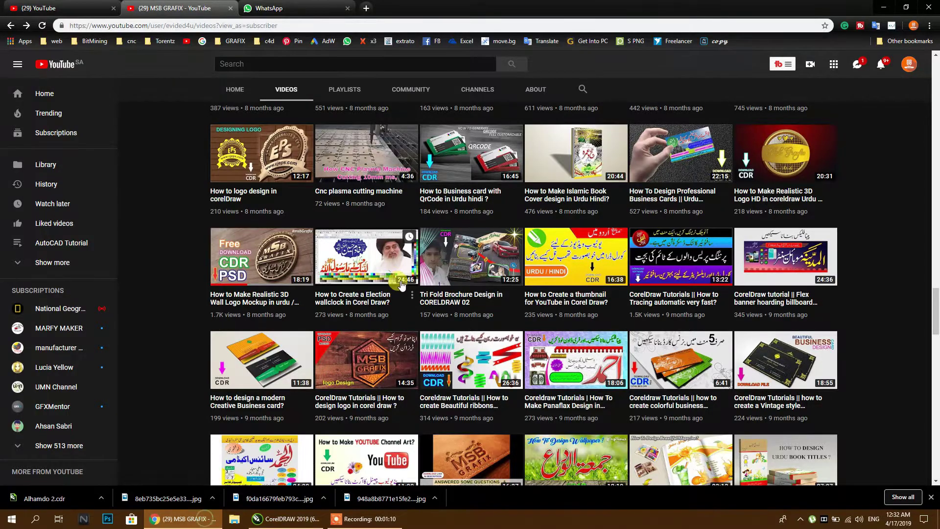
scroll(401, 284, up, 5)
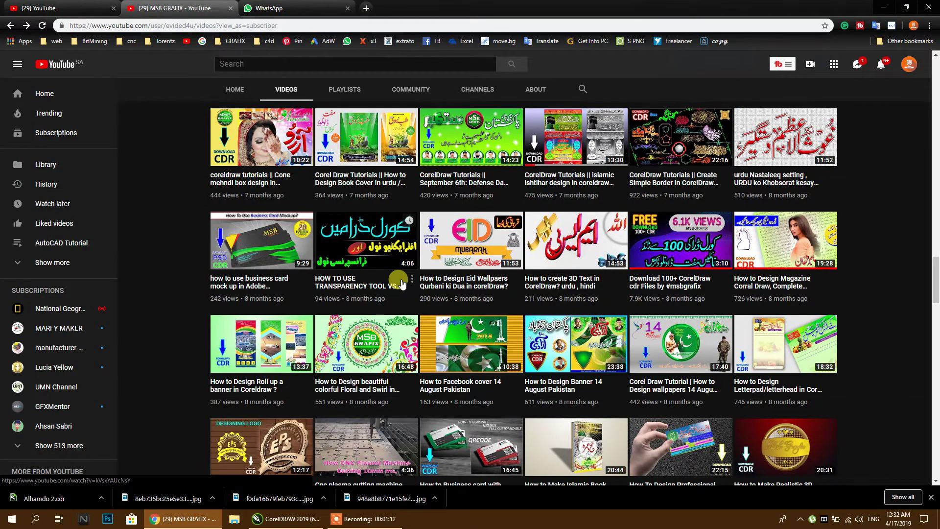
scroll(400, 284, down, 3)
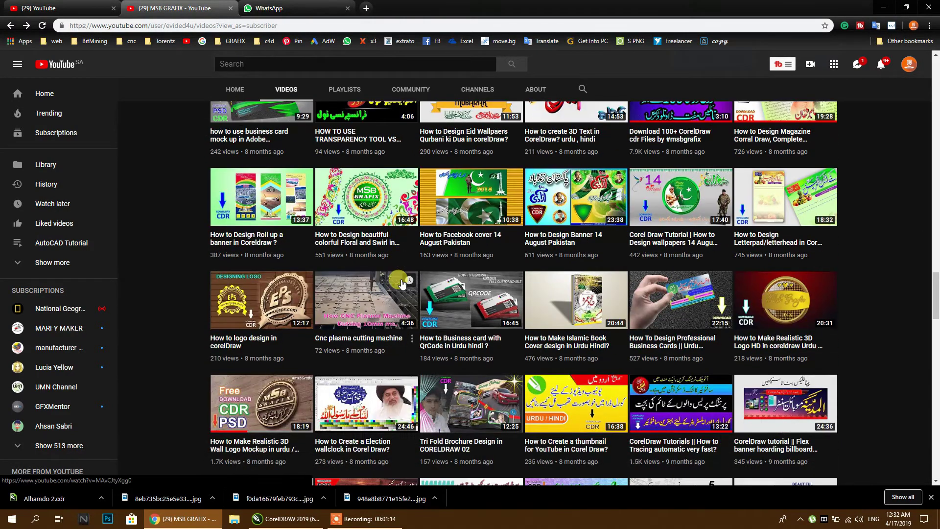
scroll(401, 283, up, 13)
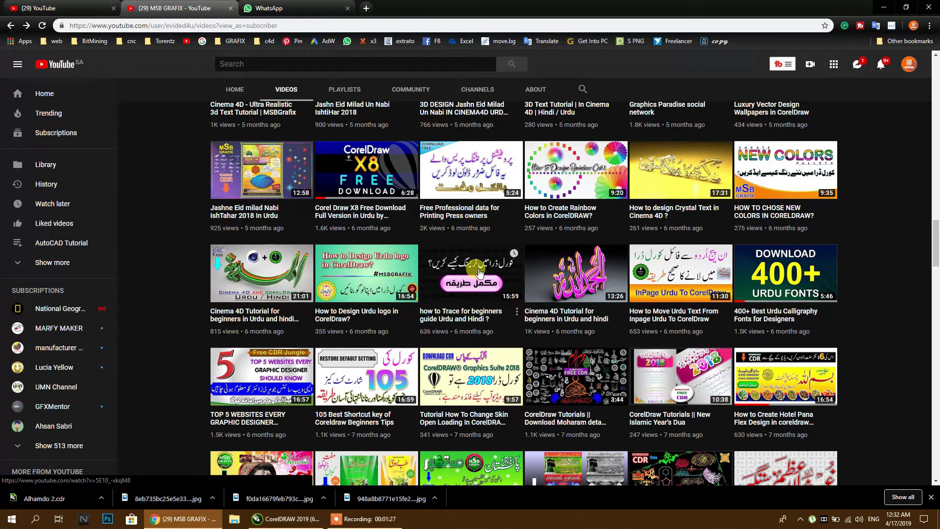
click(884, 7)
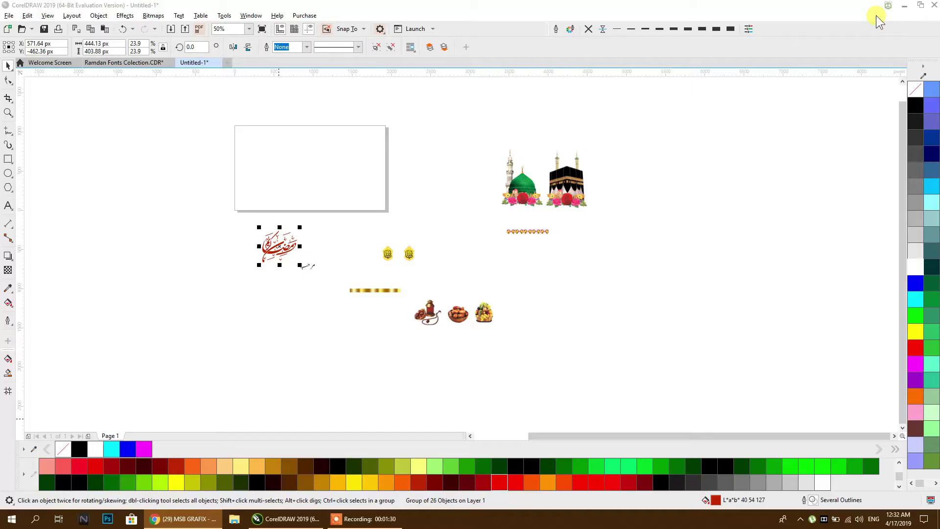
click(142, 111)
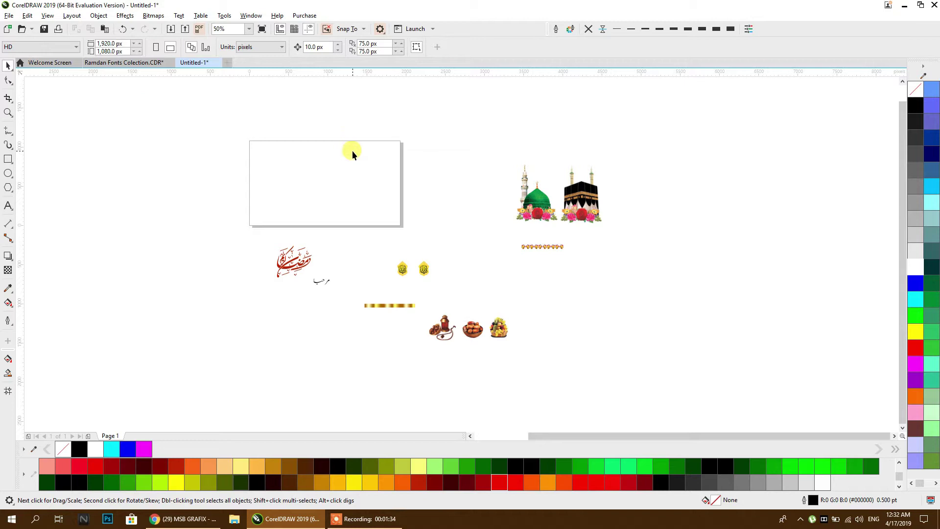
click(39, 47)
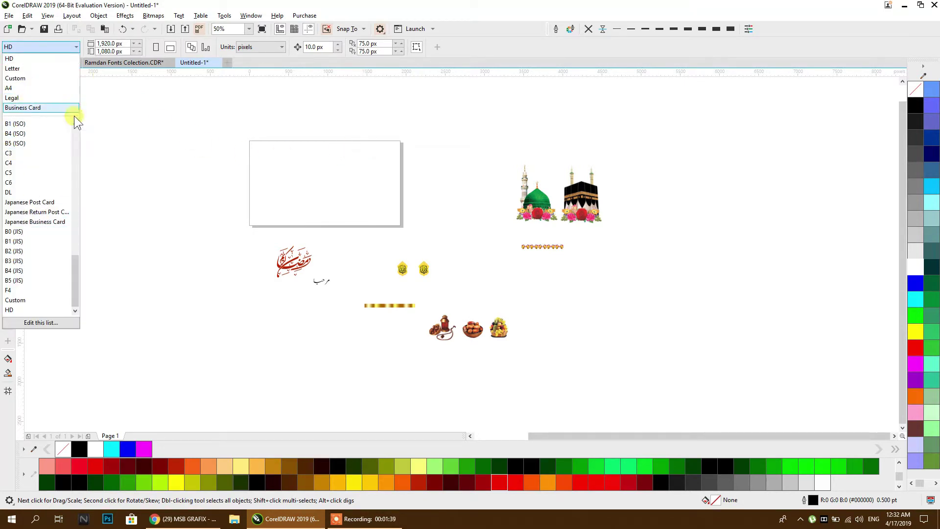
click(177, 153)
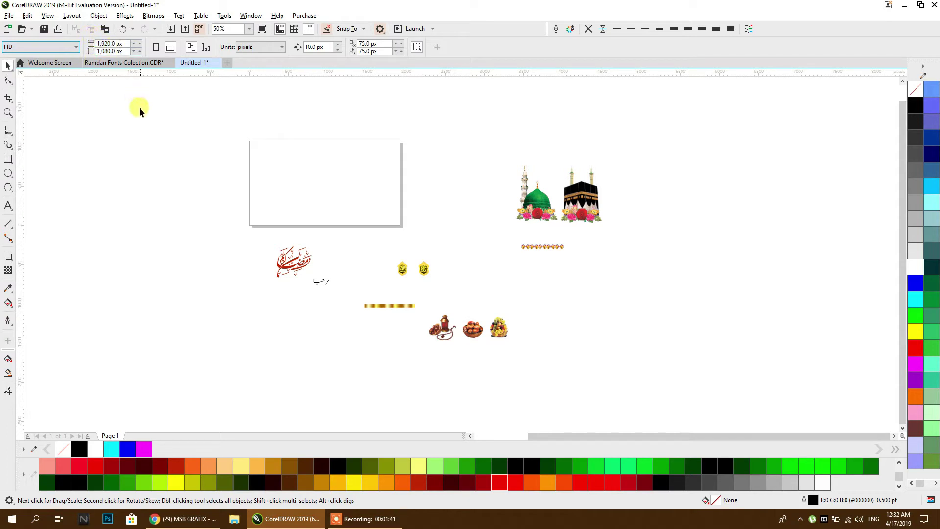
scroll(273, 161, up, 2)
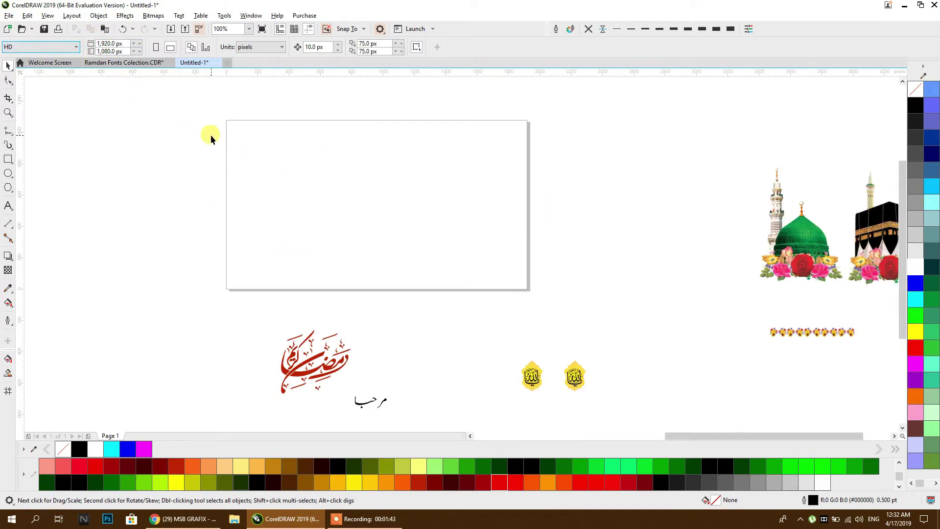
- Set the page size to the A4 preset
click(59, 47)
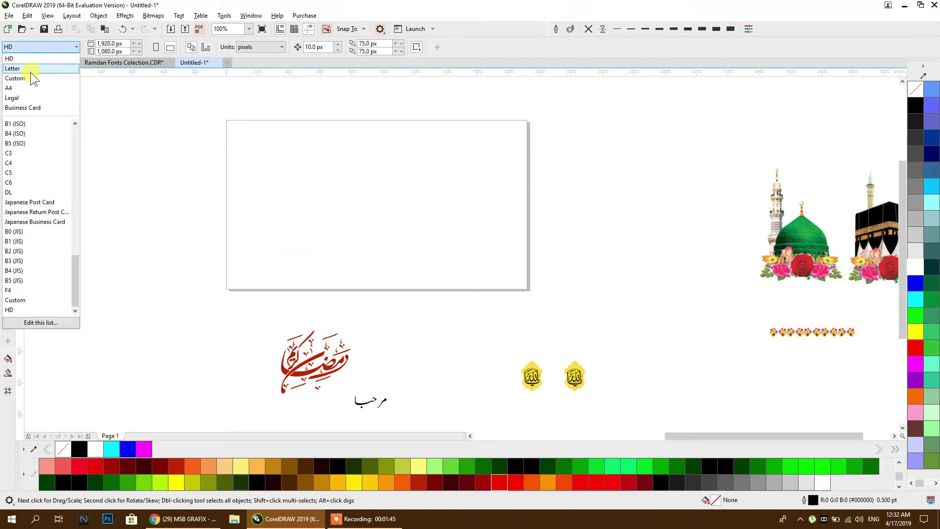
click(15, 88)
scroll(240, 144, down, 2)
drag(328, 184, 356, 244)
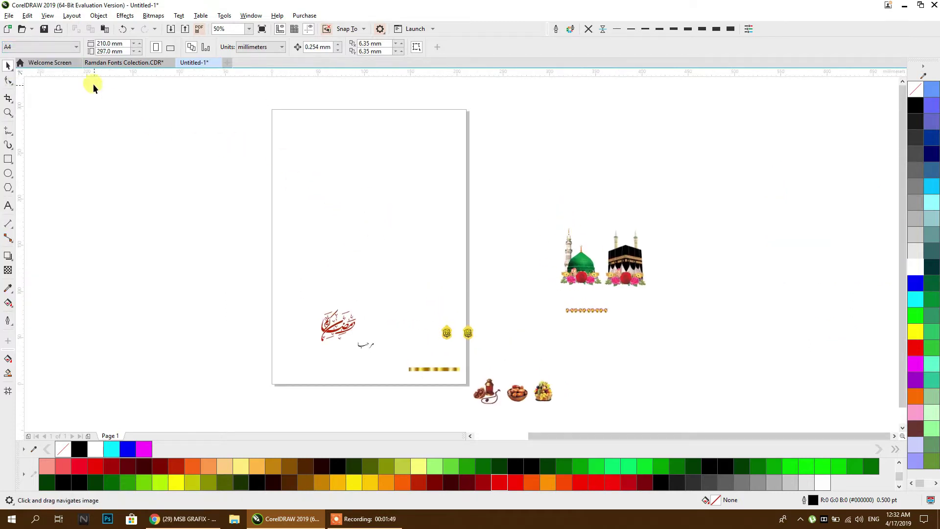
- Change the document units to pixels and set the page to 1920 px wide by 1080 px high
click(269, 48)
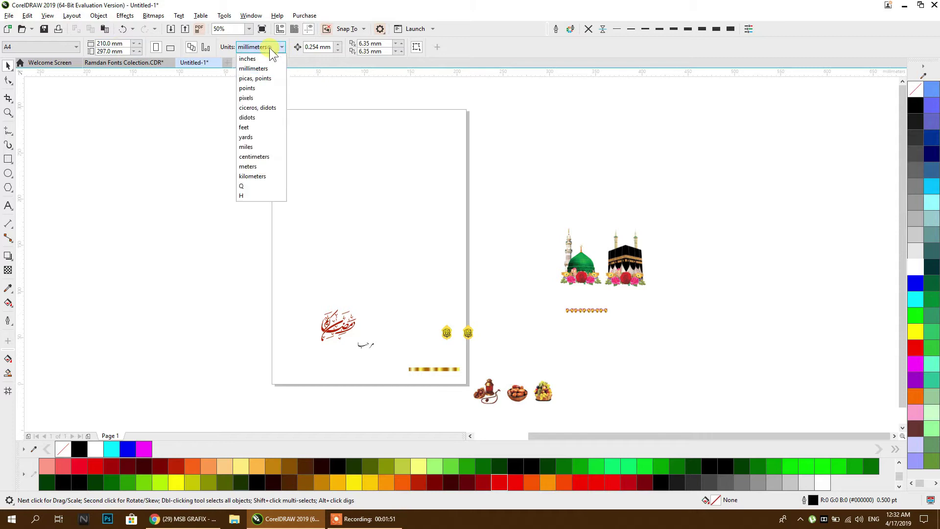
click(257, 98)
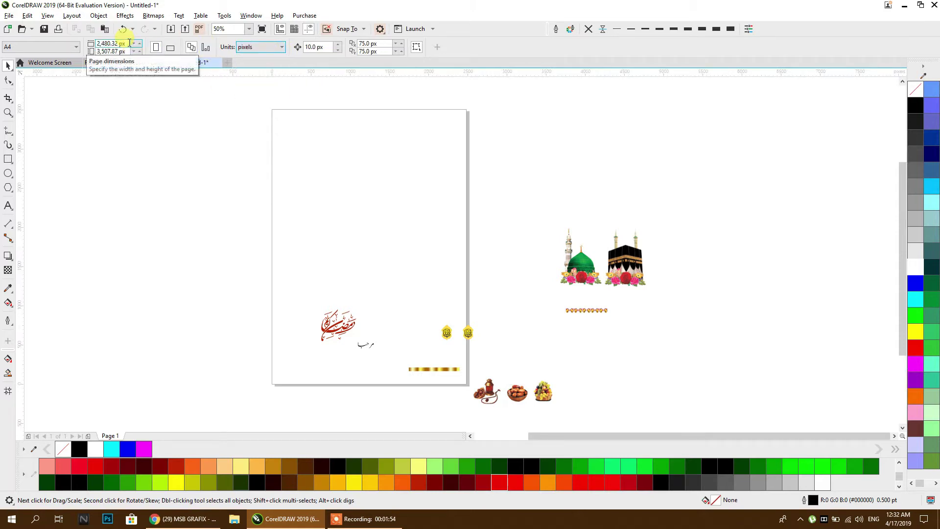
double_click(128, 43)
text(1)
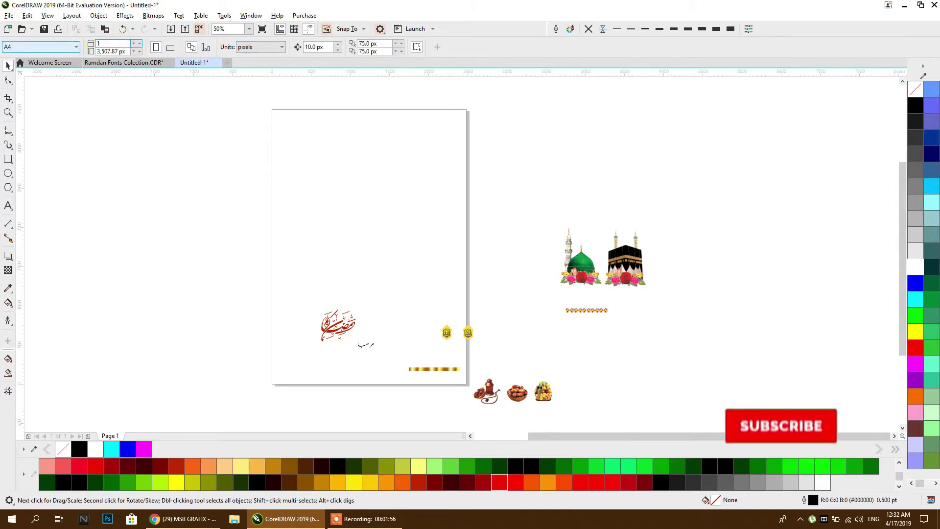
text(920)
key(Tab)
text(1,0)
text(80)
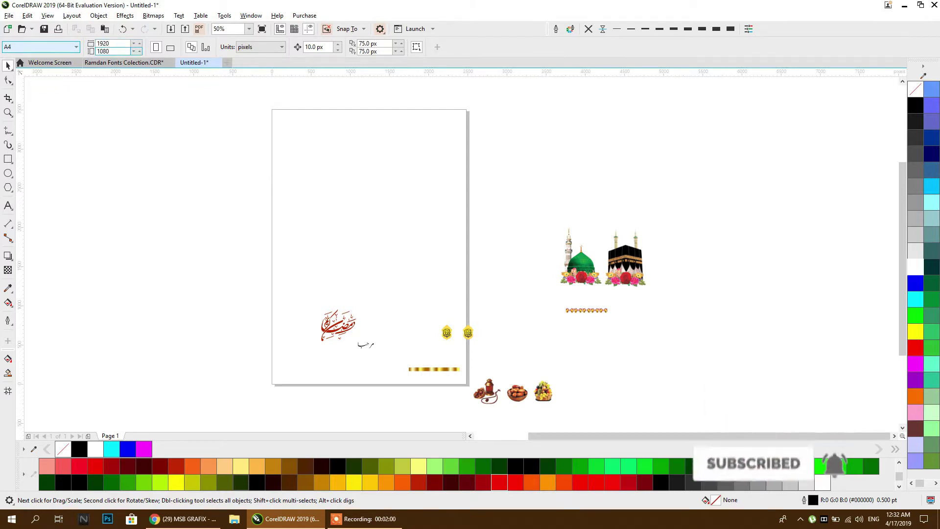
key(Return)
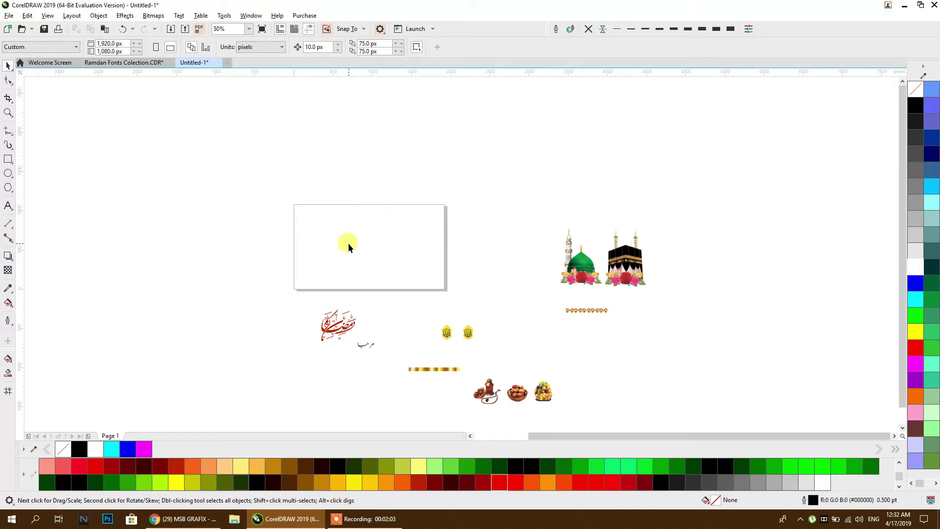
- Add a rectangle frame covering the whole page and fill it with black as the background
scroll(372, 256, up, 1)
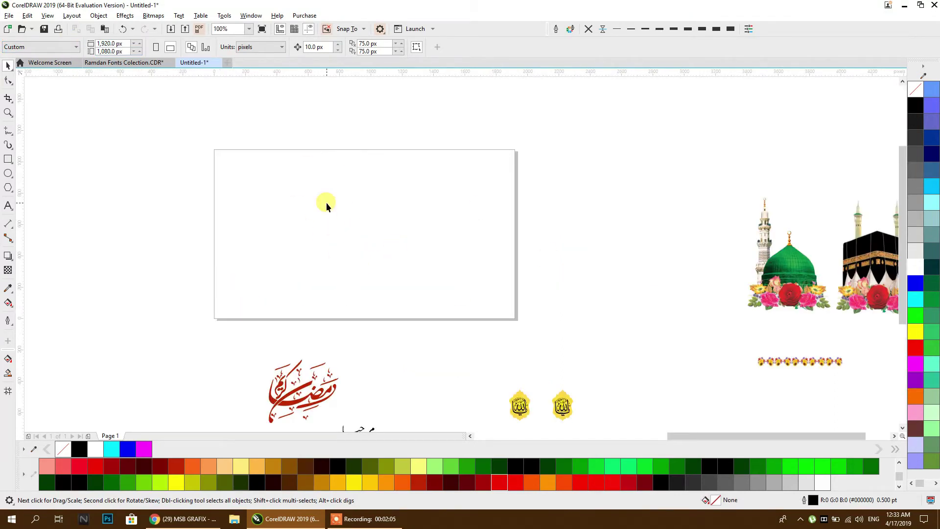
drag(348, 201, 379, 192)
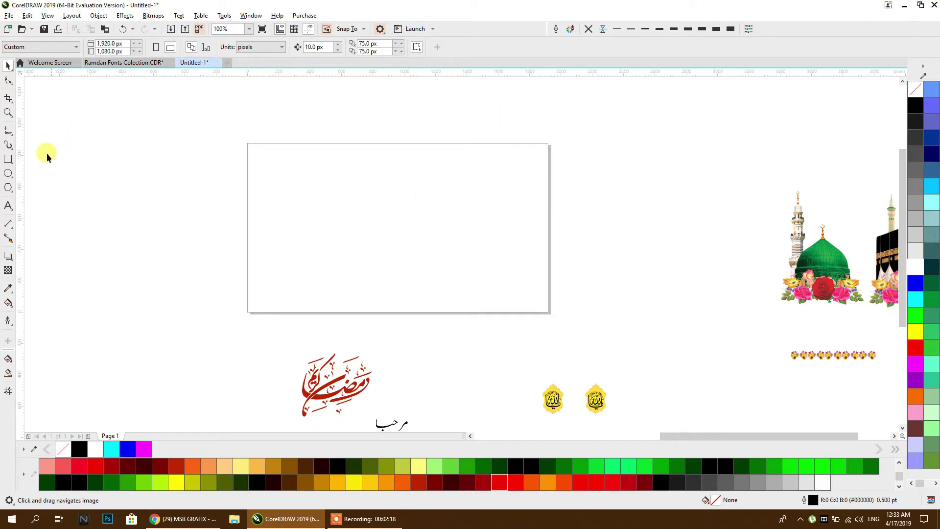
double_click(7, 159)
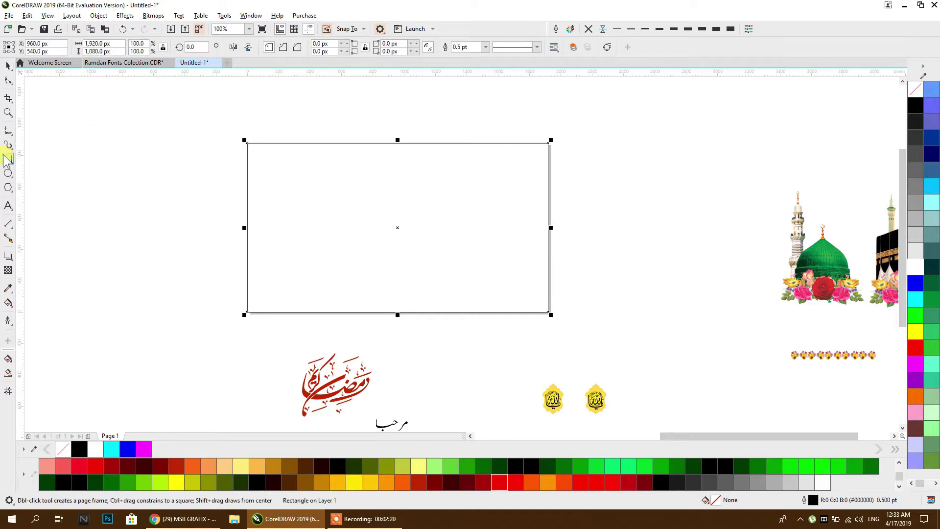
click(8, 65)
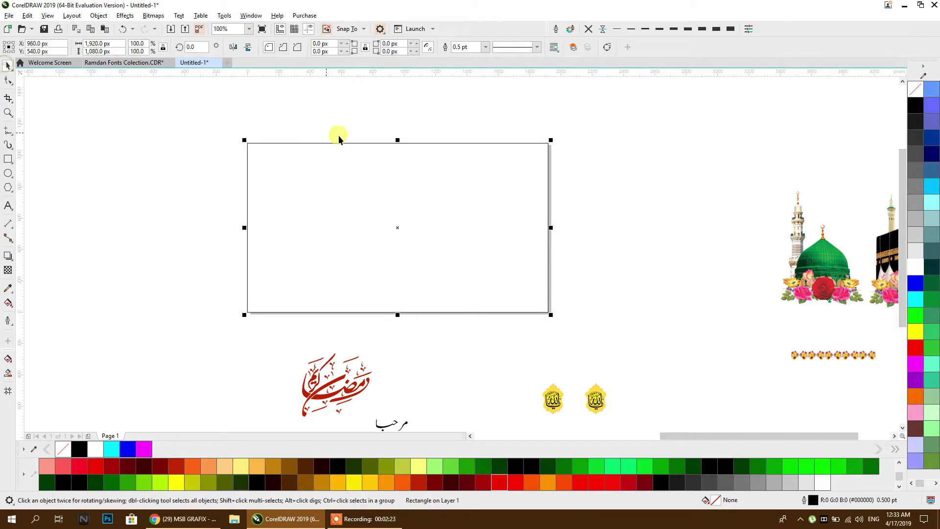
click(916, 105)
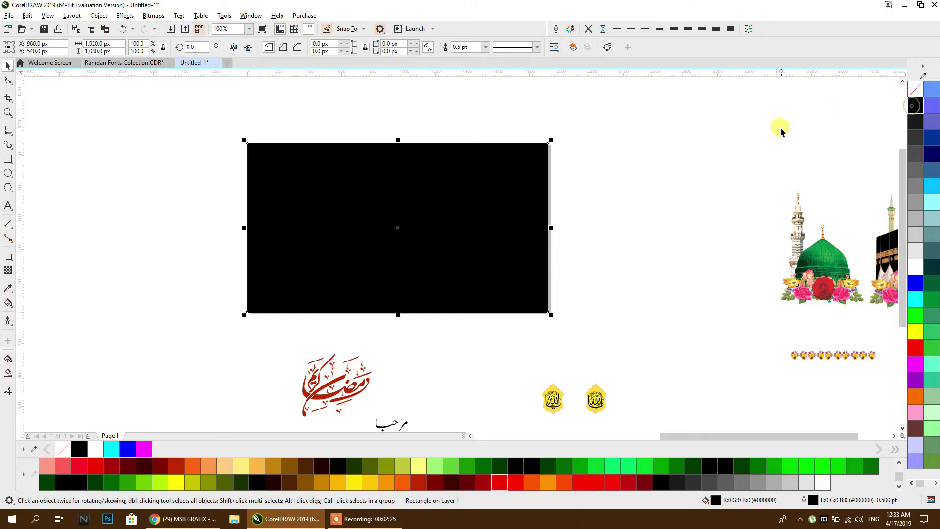
click(444, 201)
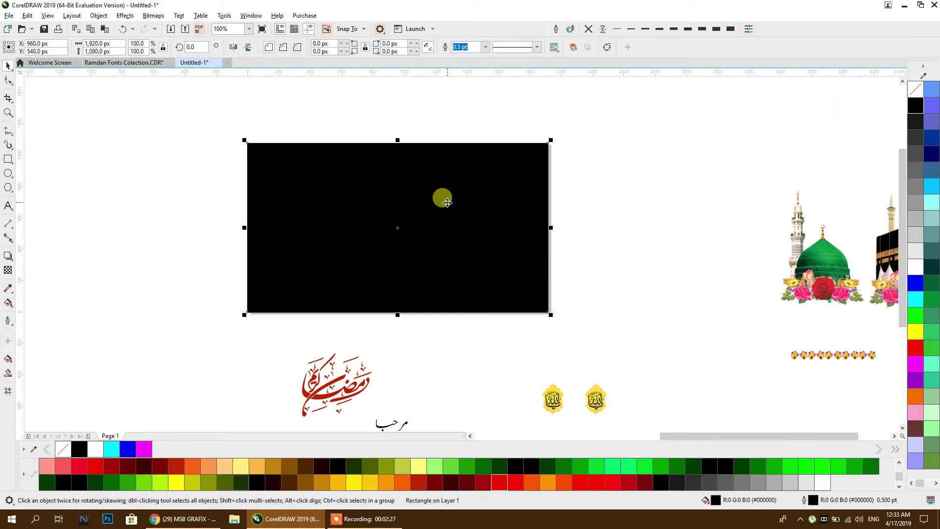
click(656, 213)
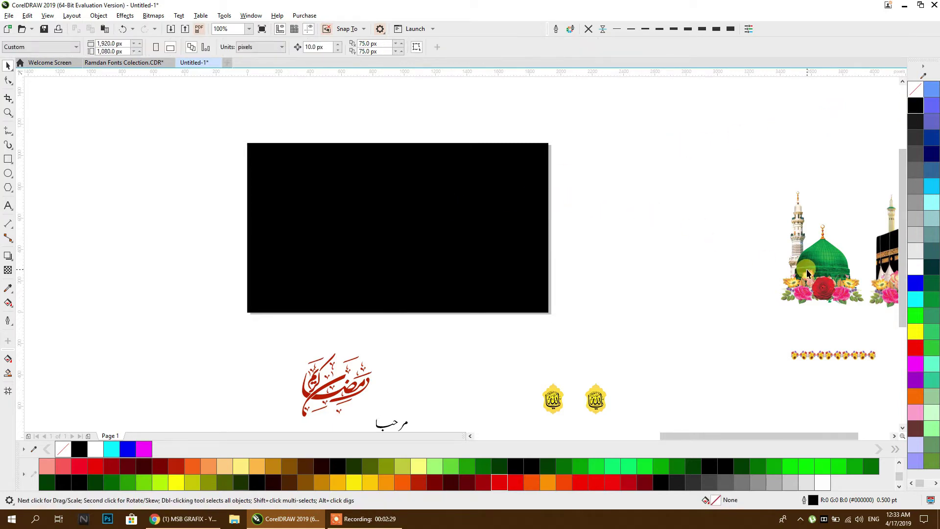
- Move the red Ramadan calligraphy closer to the page, to about X 663 px and Y -343 px, and ungroup it
scroll(588, 225, down, 2)
scroll(503, 210, up, 4)
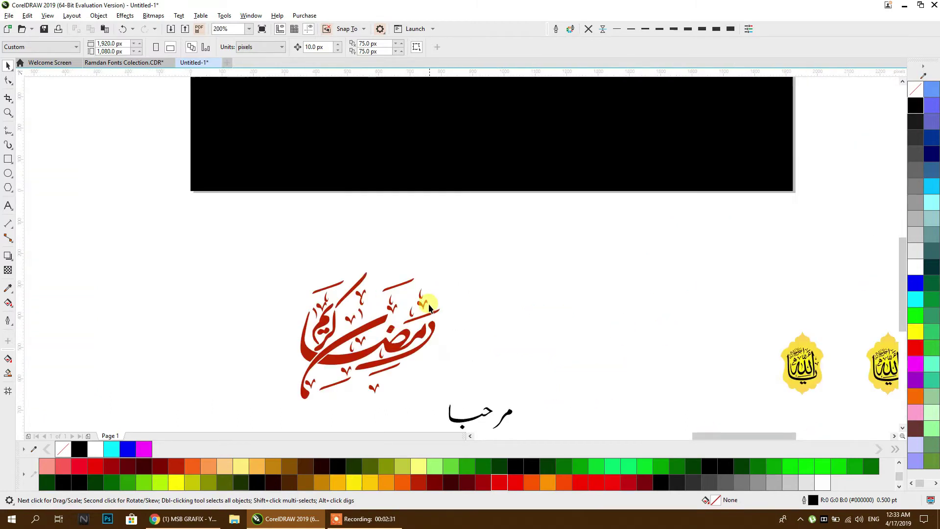
click(394, 341)
drag(397, 337, 425, 289)
scroll(392, 274, down, 1)
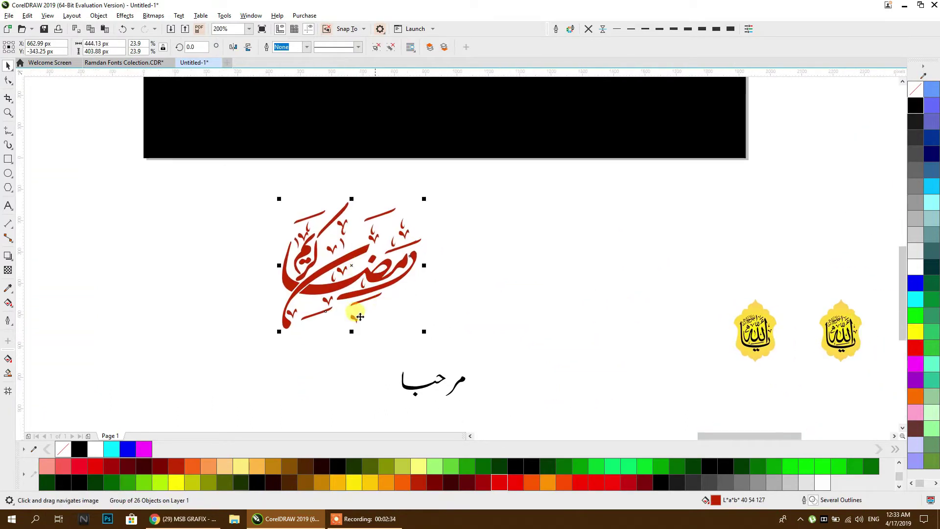
click(376, 48)
click(450, 184)
- Check the ungrouped calligraphy by selecting its upper decorative strokes one at a time
click(405, 260)
click(405, 248)
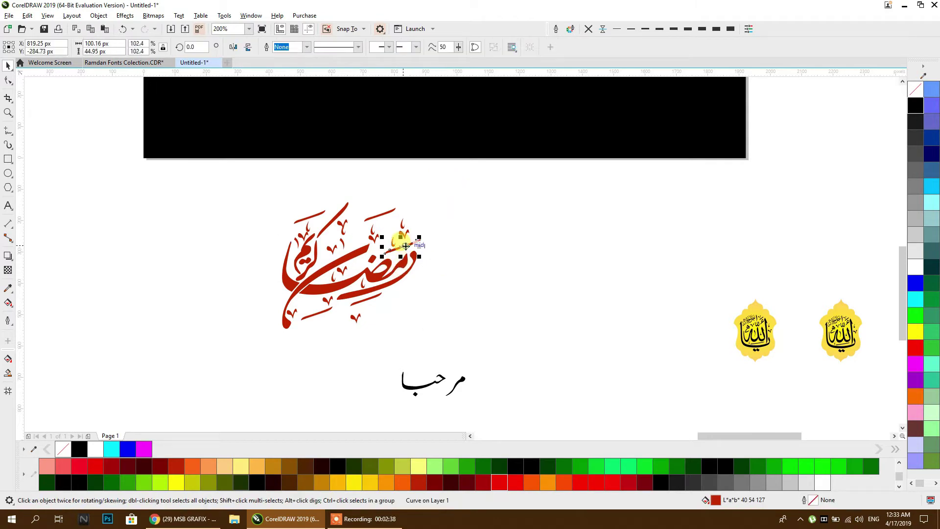
click(379, 216)
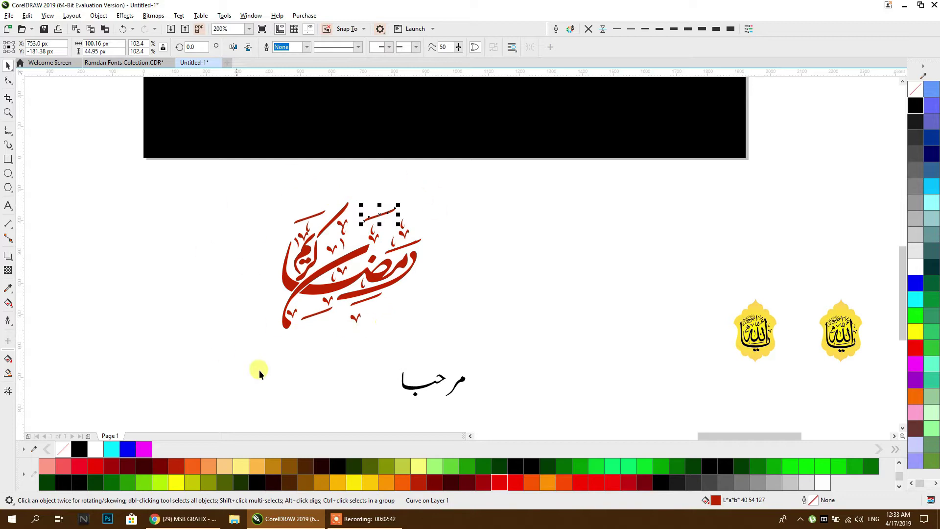
- Switch to the browser and look through the MSB GRAFIX YouTube channel's video list for CorelDRAW tutorials and free font and calligraphy downloads
click(185, 518)
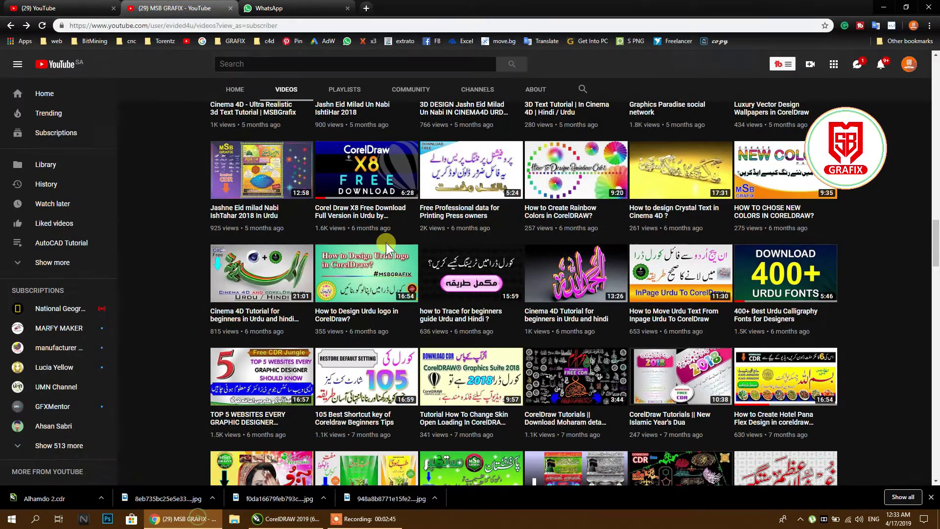
scroll(386, 242, up, 12)
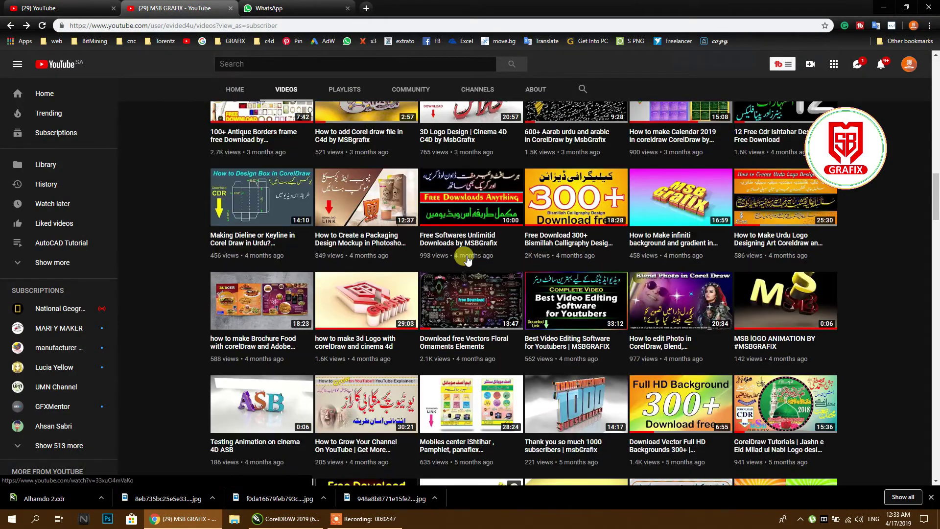
scroll(467, 258, up, 12)
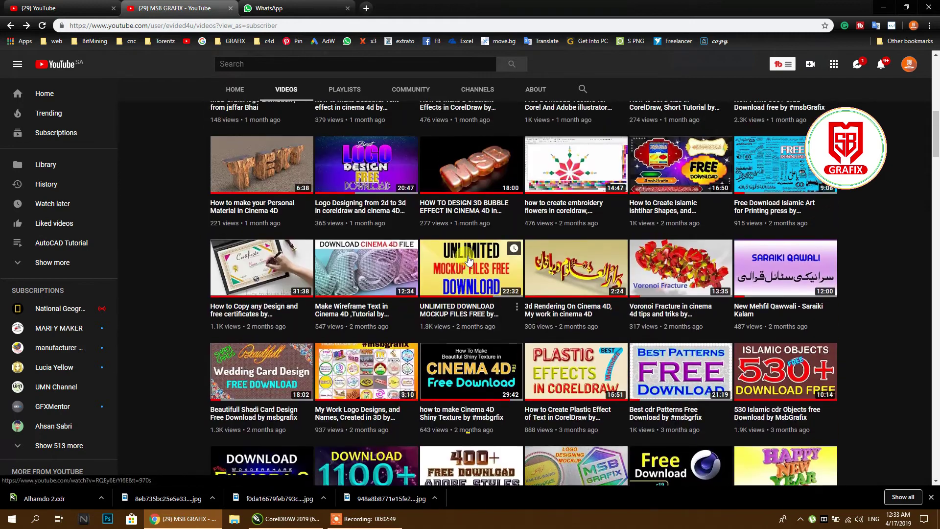
scroll(468, 260, up, 6)
scroll(468, 258, down, 6)
scroll(469, 259, down, 15)
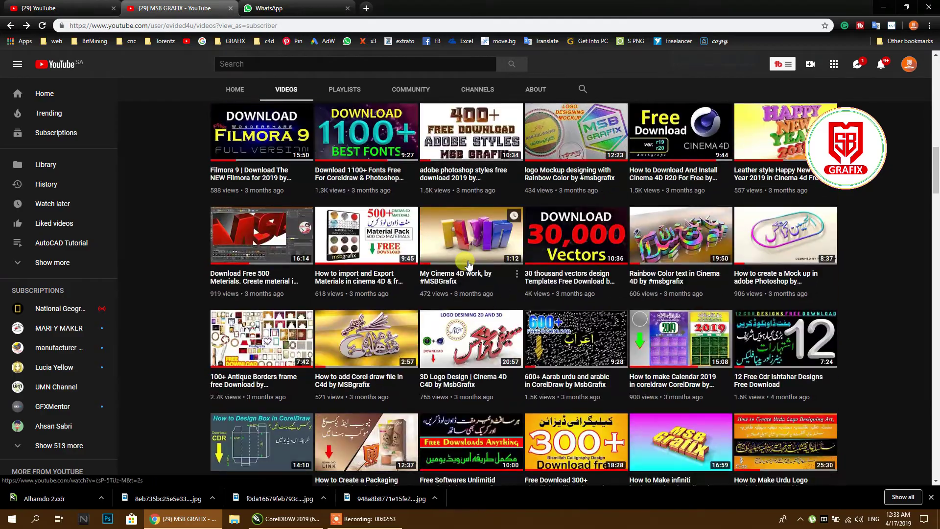
scroll(468, 264, down, 13)
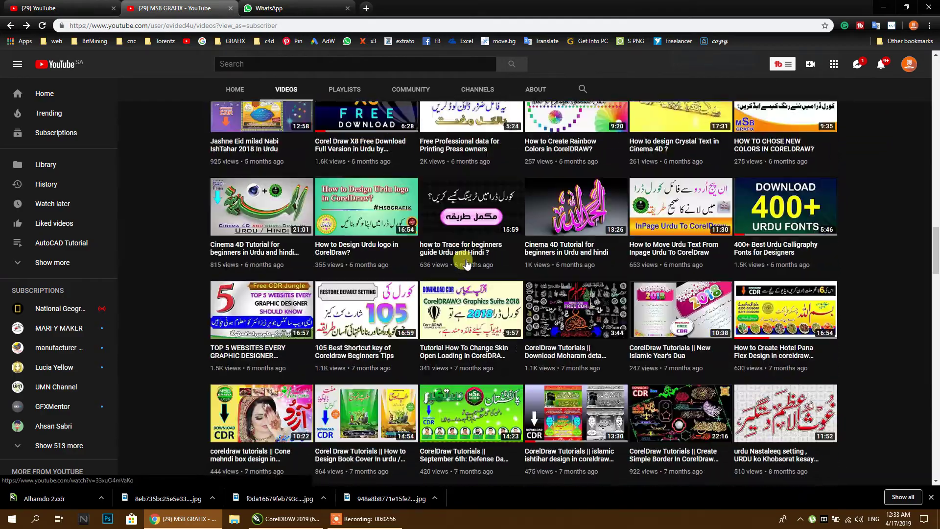
scroll(467, 264, down, 12)
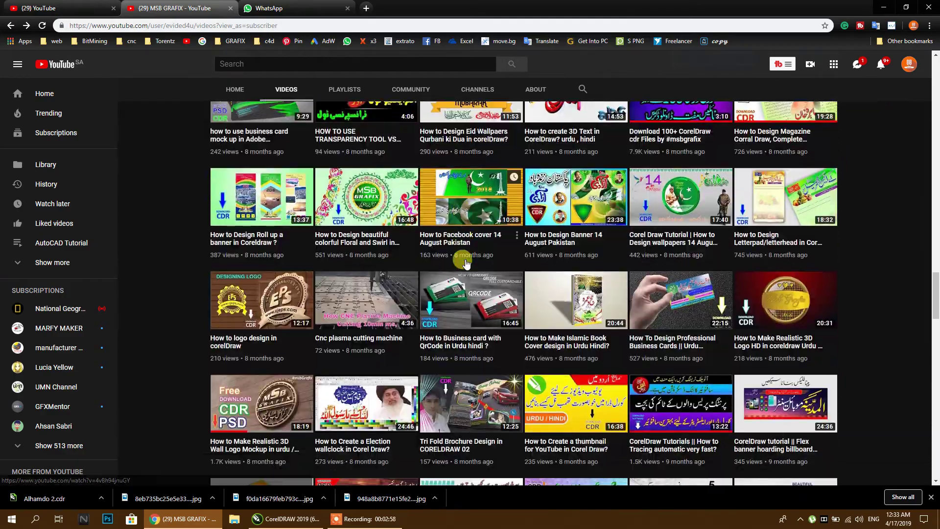
scroll(467, 264, down, 10)
scroll(466, 263, up, 8)
scroll(466, 262, up, 14)
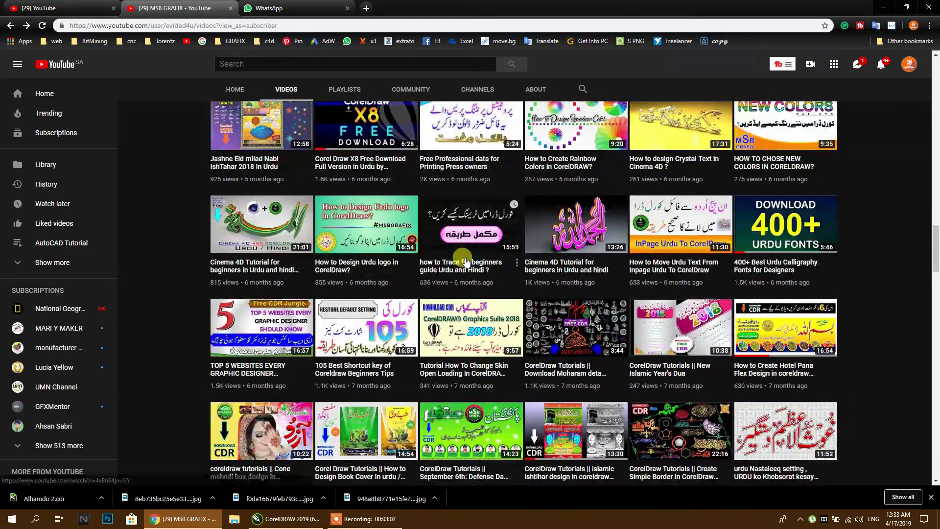
scroll(467, 262, up, 6)
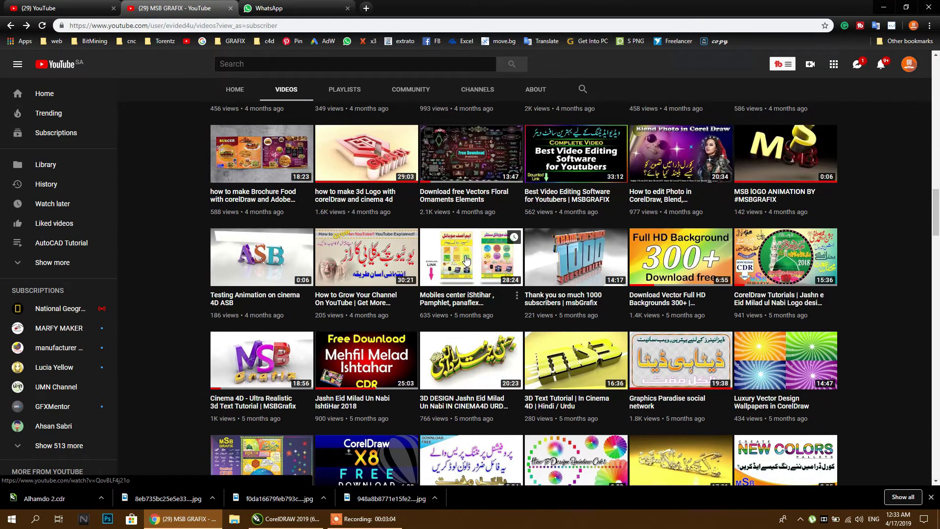
scroll(465, 259, up, 1)
scroll(466, 259, up, 4)
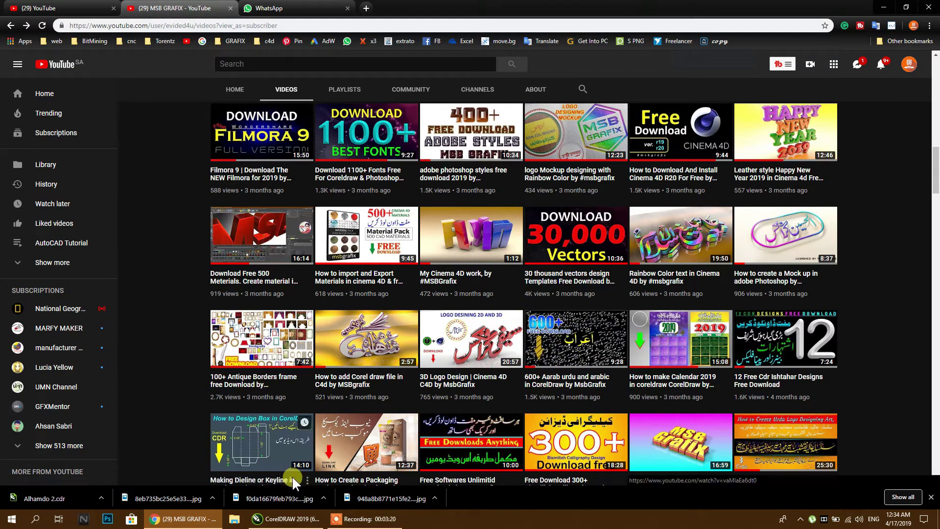
- Return to CorelDRAW and compare the multicoloured Ramadan reference artwork with the ungrouped red calligraphy
click(286, 519)
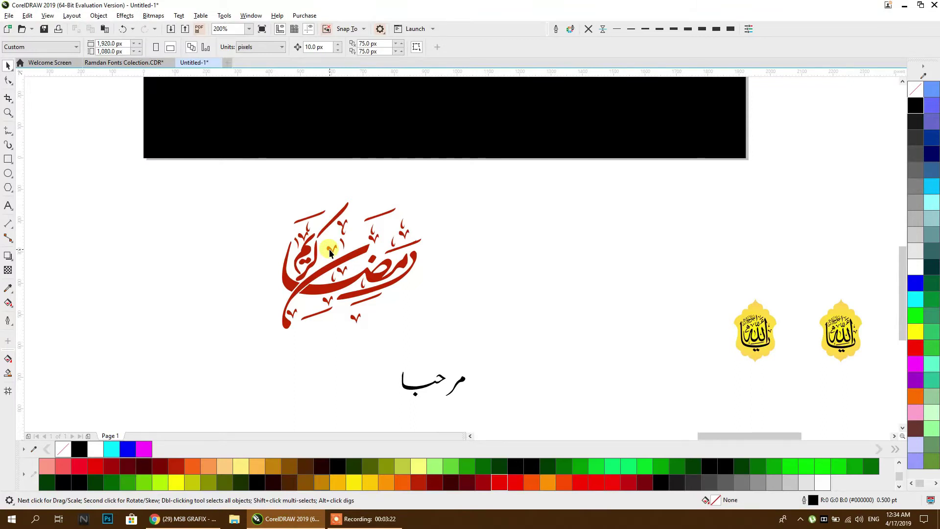
scroll(329, 248, down, 5)
scroll(179, 289, up, 2)
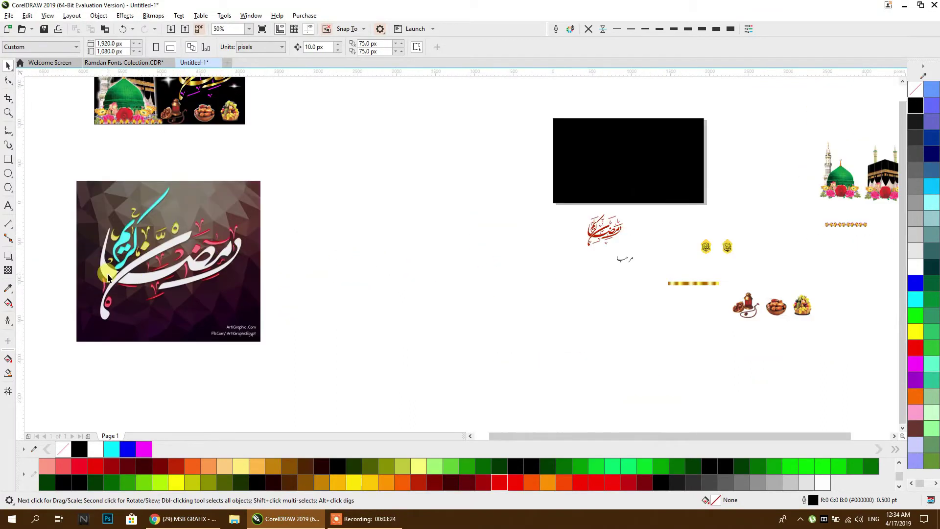
scroll(602, 212, up, 6)
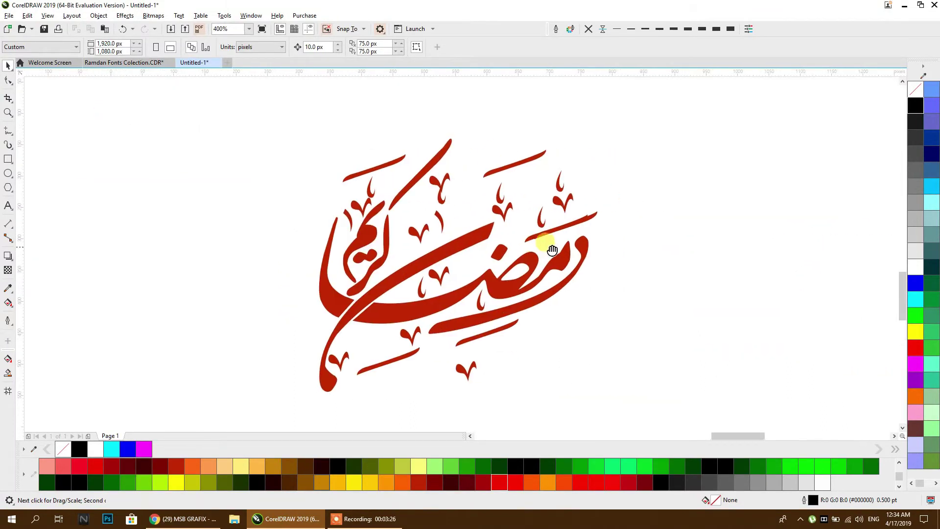
drag(583, 215, 602, 201)
key(Escape)
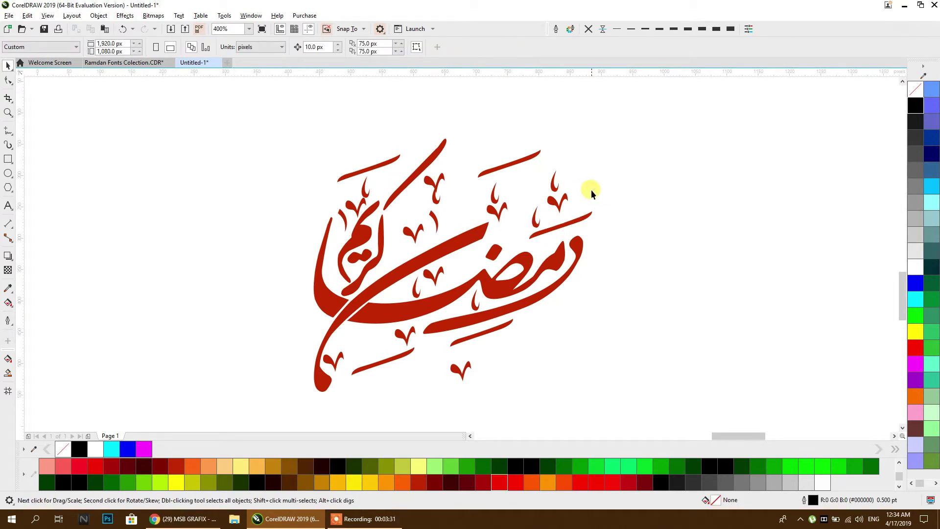
- Fill the large Ramadan lettering of the calligraphy with blue and deselect it
click(393, 308)
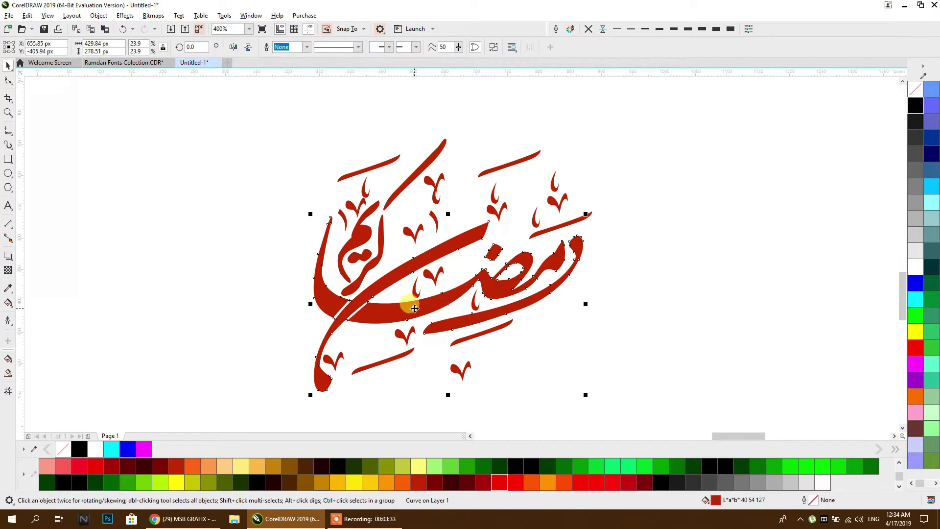
click(915, 283)
key(Escape)
- Fill the smaller Kareem lettering with orange after trying a bright red fill on it
click(381, 236)
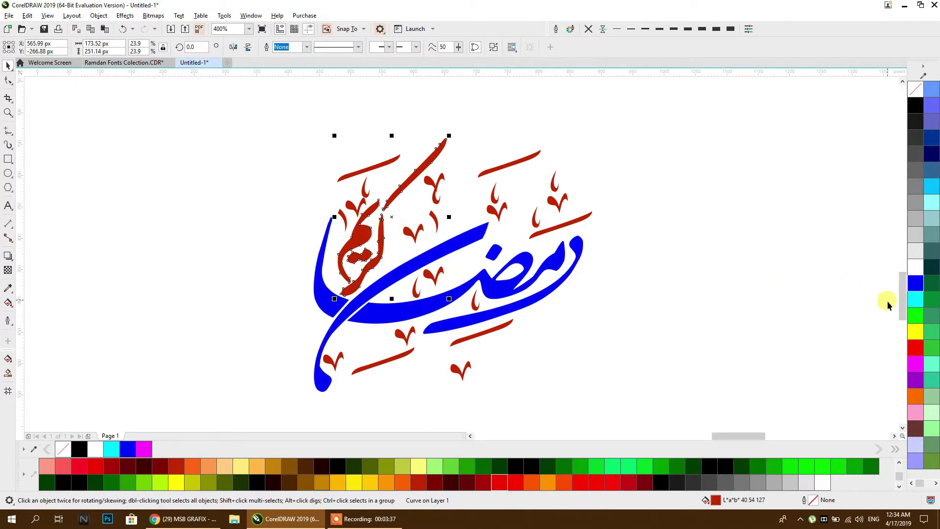
click(915, 347)
click(720, 268)
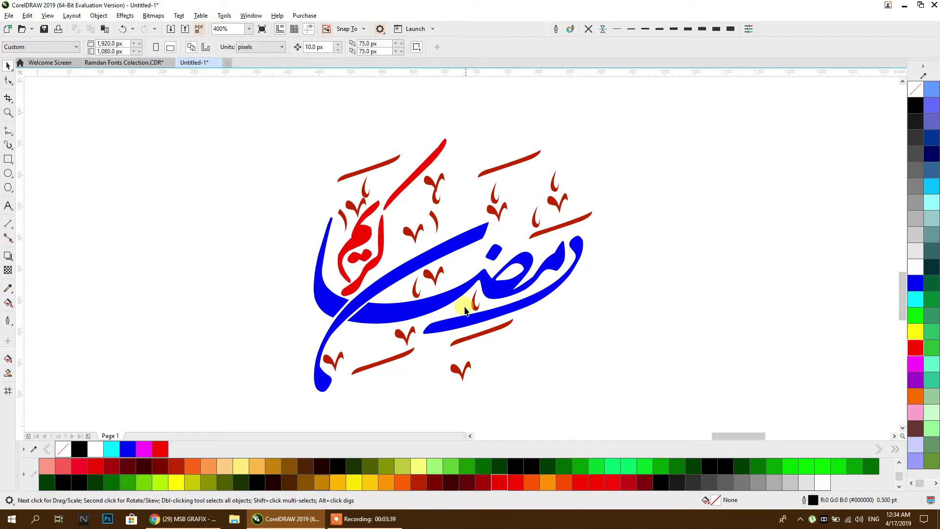
click(372, 255)
click(395, 478)
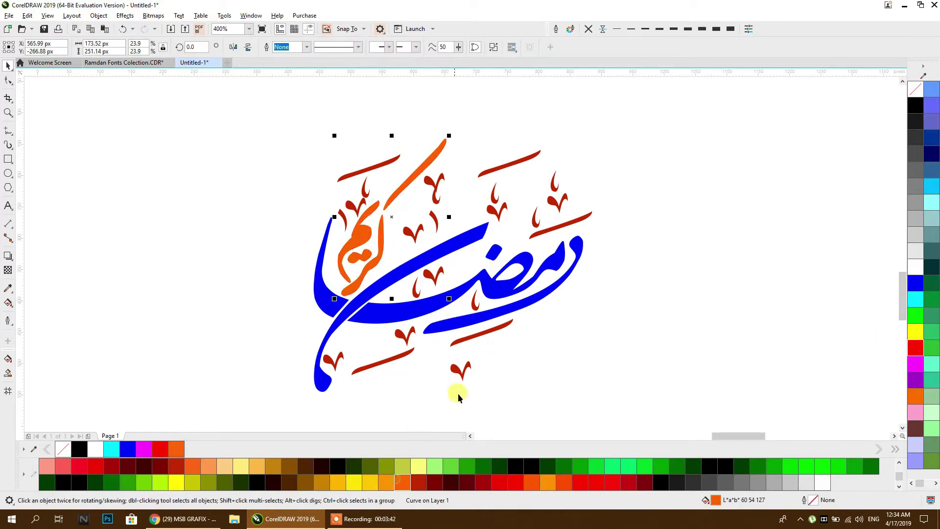
- Apply a horizontal linear fountain fill across the full width of the large Ramadan lettering with the Interactive Fill tool
scroll(417, 310, down, 4)
scroll(416, 311, up, 4)
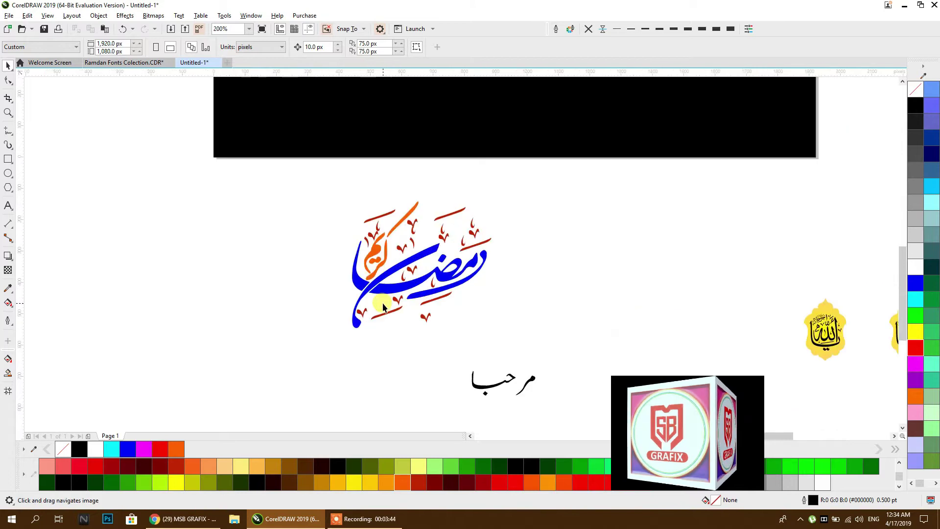
scroll(346, 240, down, 4)
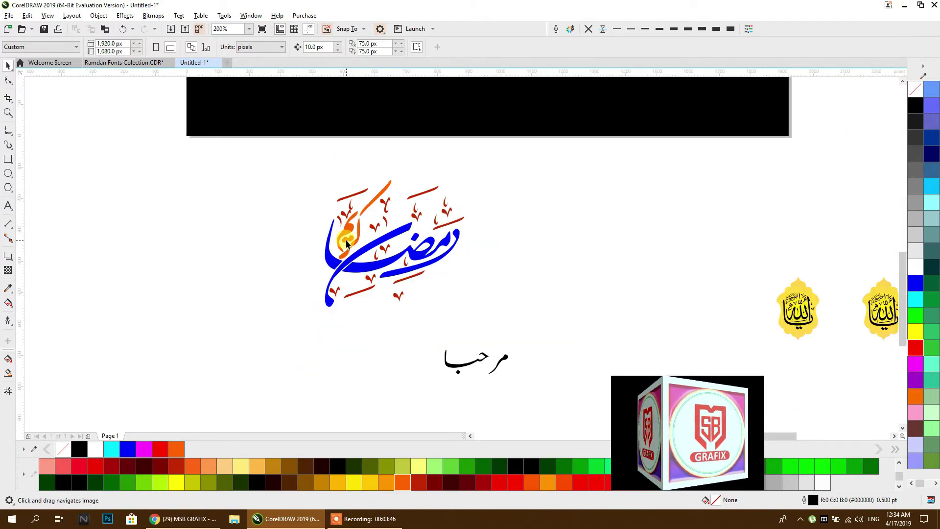
scroll(369, 204, up, 4)
scroll(360, 260, down, 1)
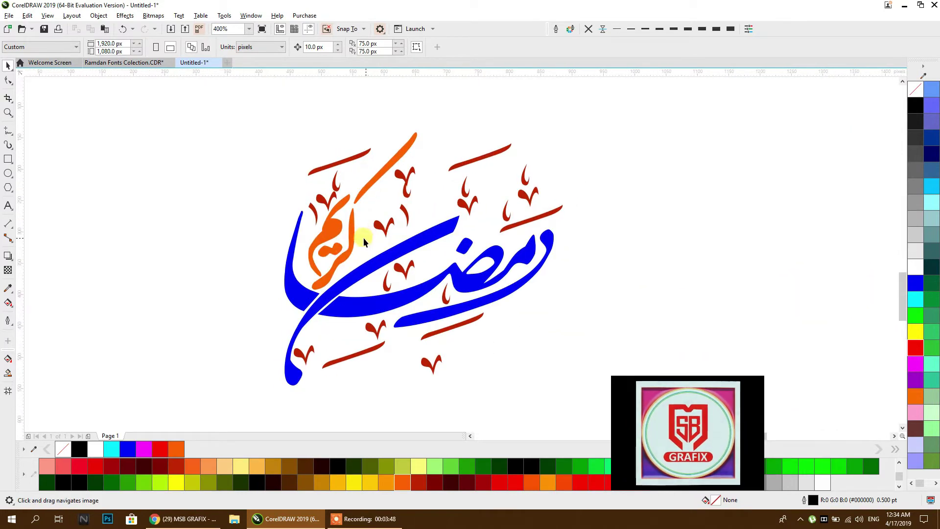
click(314, 264)
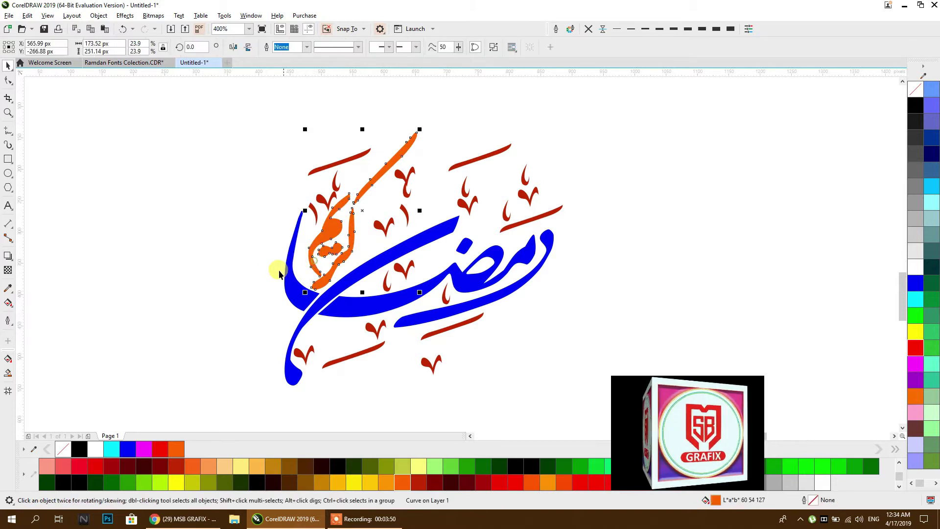
click(8, 304)
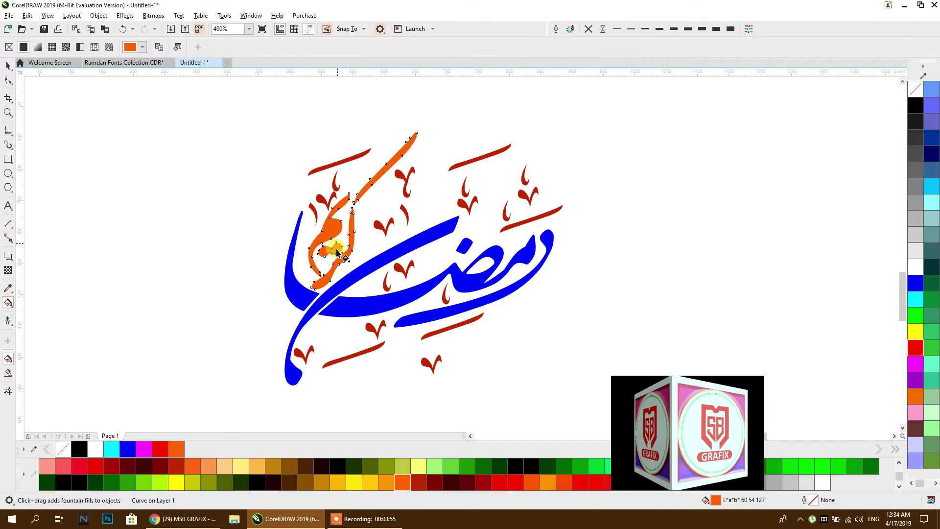
click(382, 299)
drag(254, 278, 568, 278)
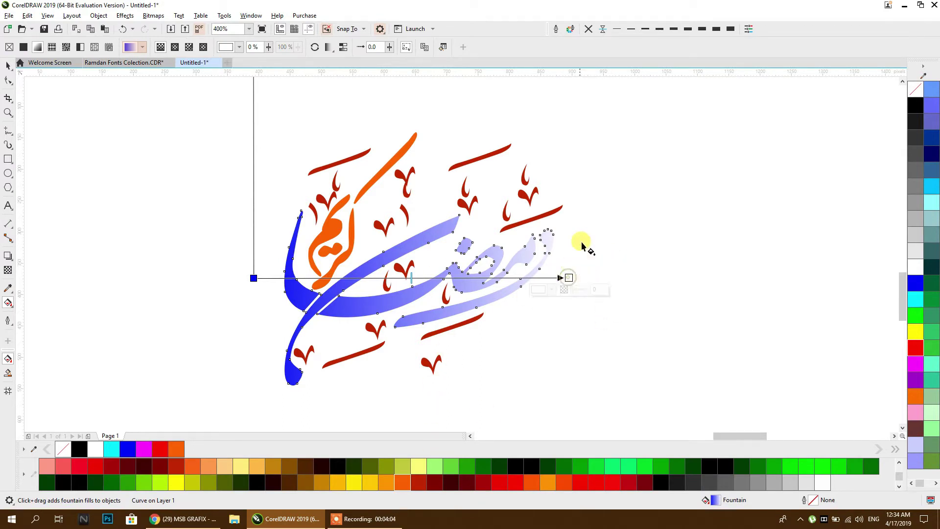
- Set both the end and the start colour of the Ramadan lettering's fountain fill to the same brown
click(299, 480)
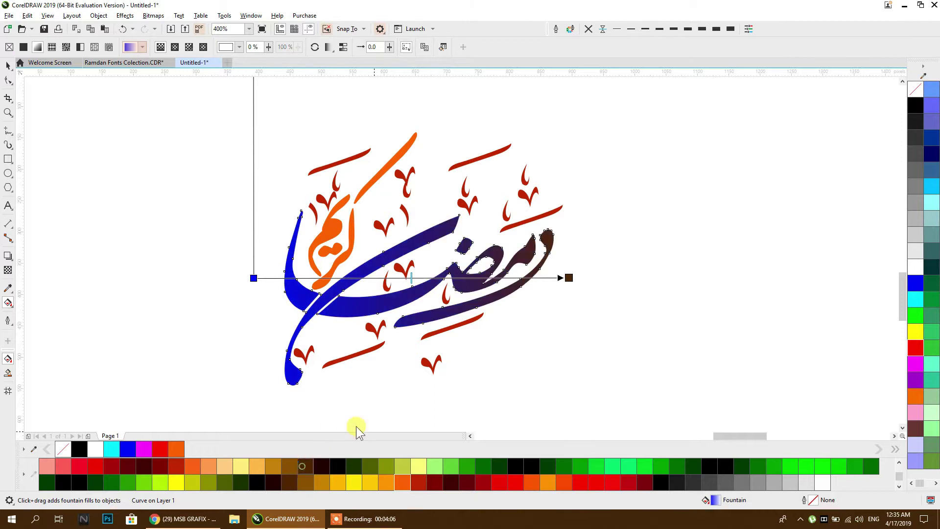
click(290, 465)
click(253, 277)
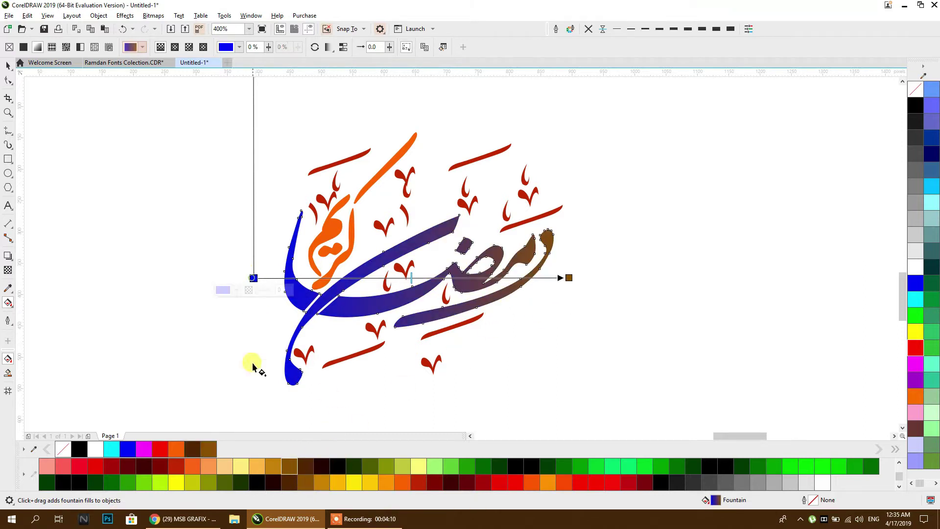
click(284, 466)
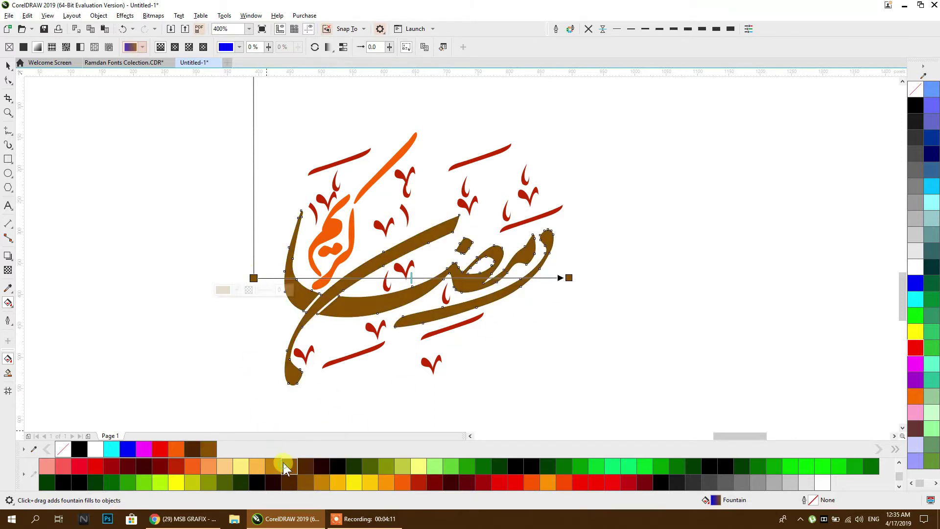
- Add three intermediate colour nodes to the fountain fill, positioned at 50%, 25% and 74%
double_click(380, 278)
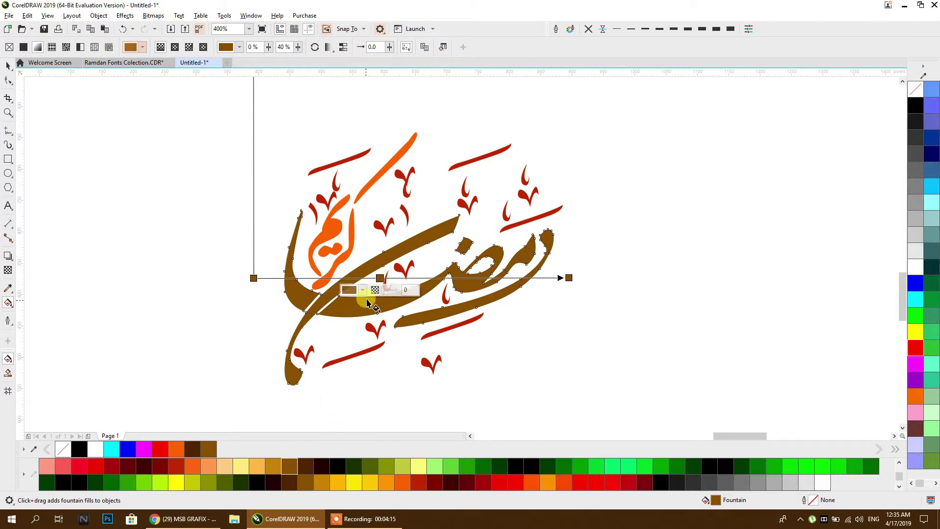
drag(380, 279, 411, 277)
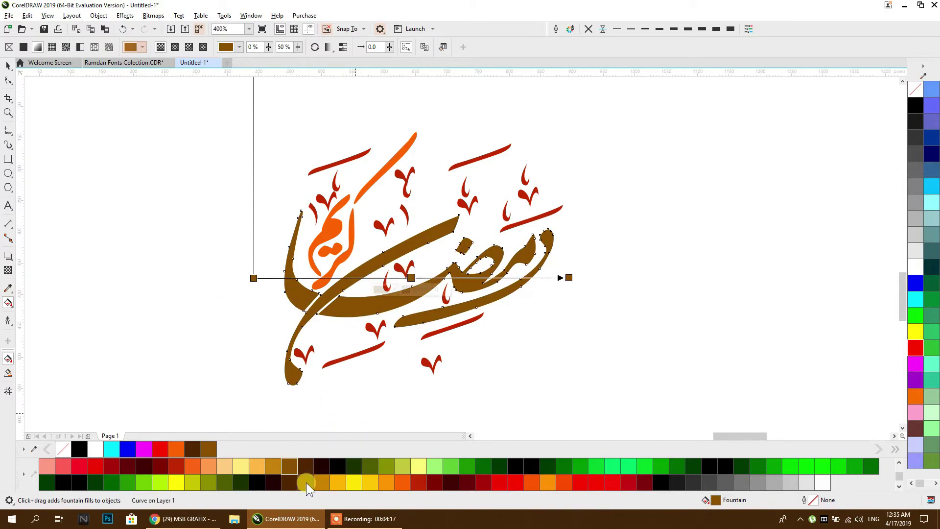
scroll(342, 278, up, 1)
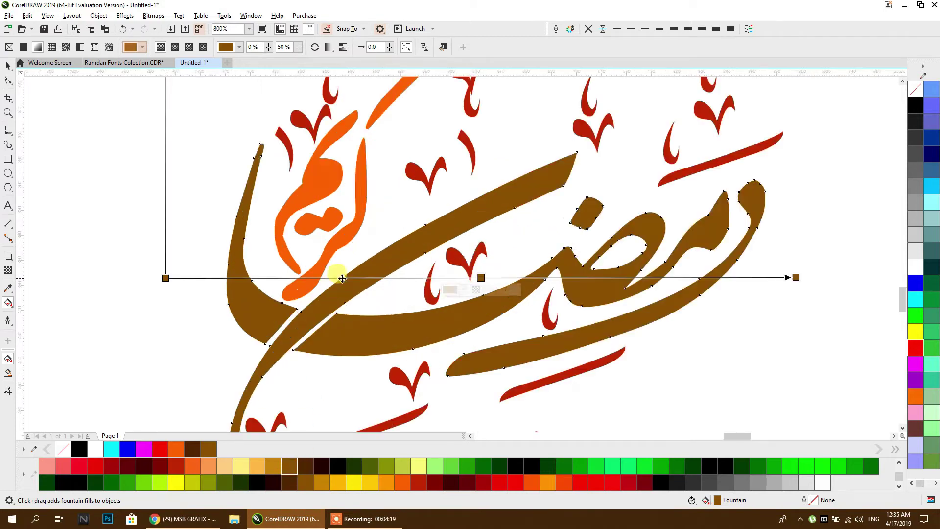
scroll(341, 278, up, 1)
drag(337, 277, 304, 277)
scroll(329, 272, down, 1)
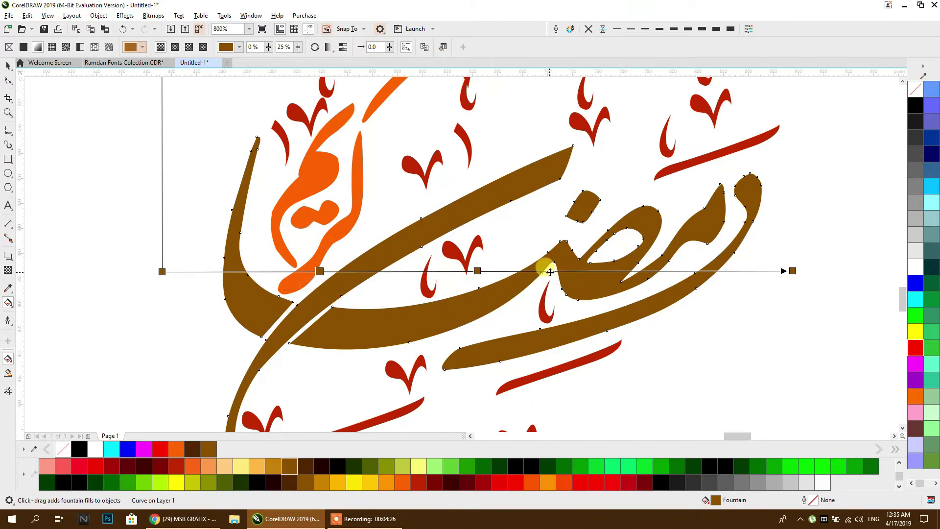
drag(550, 271, 628, 270)
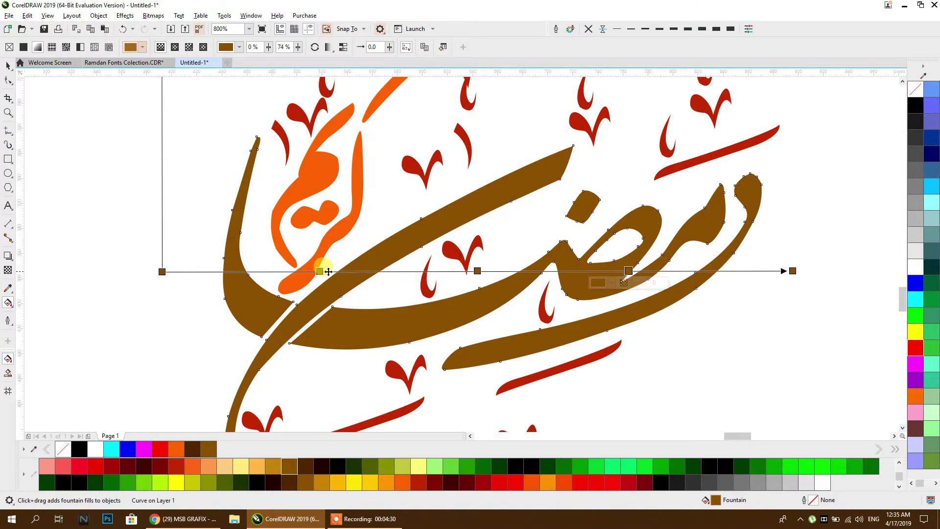
- Colour the fountain fill's 25% and 74% nodes light golden orange to create alternating gold and brown bands
double_click(319, 271)
click(258, 466)
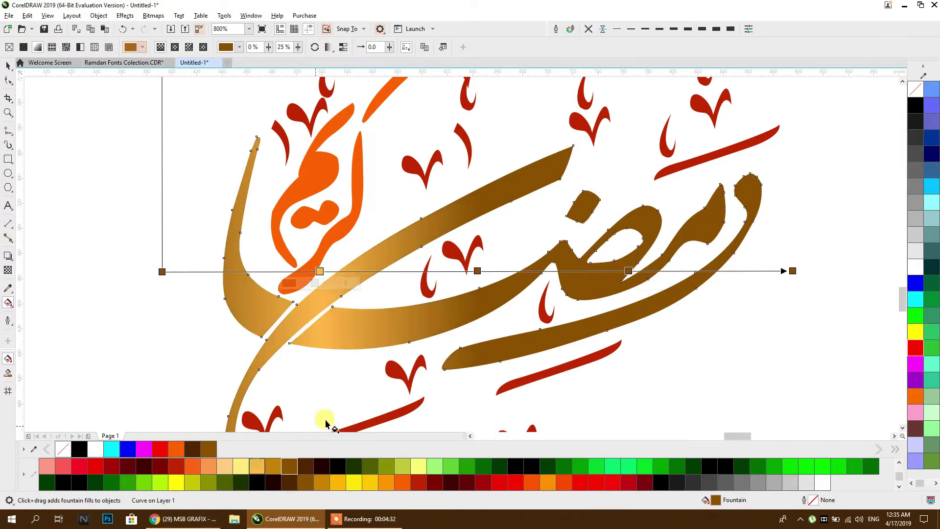
click(628, 270)
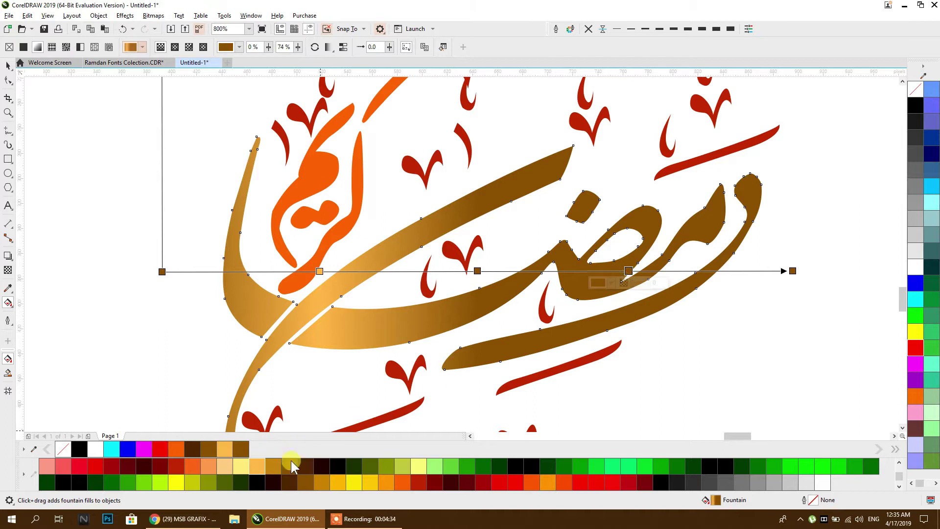
click(258, 466)
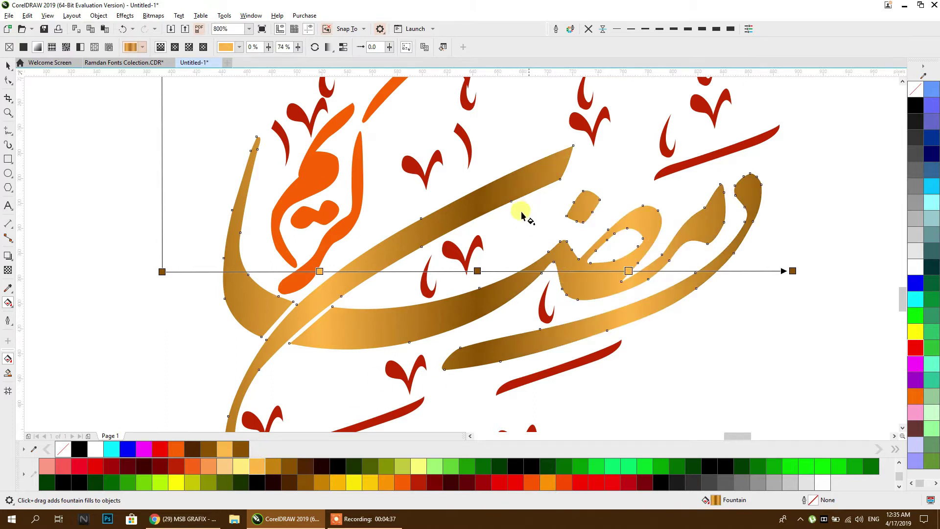
scroll(478, 232, down, 1)
scroll(519, 234, up, 1)
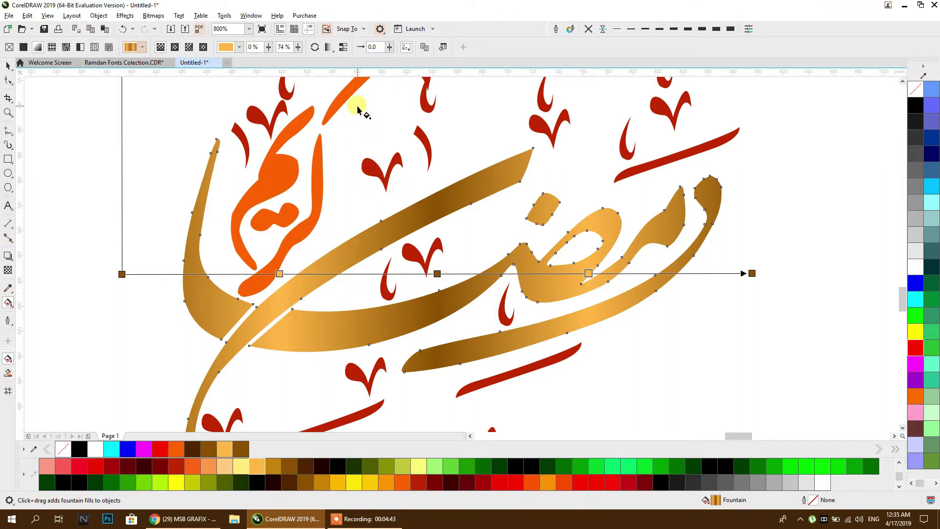
click(329, 47)
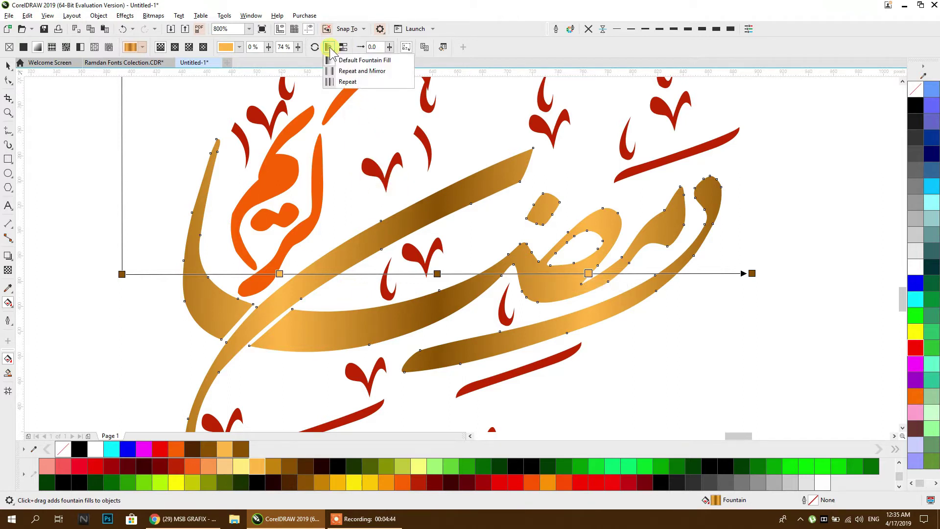
click(334, 83)
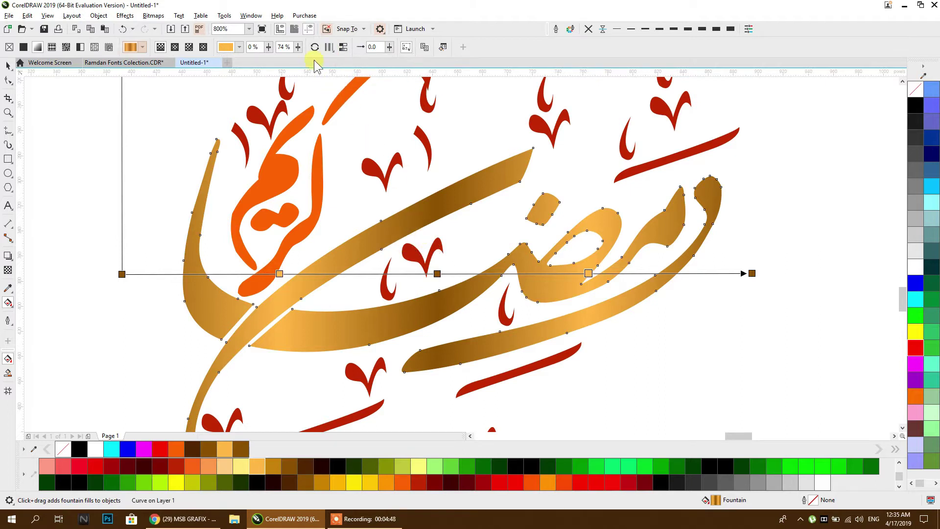
click(329, 48)
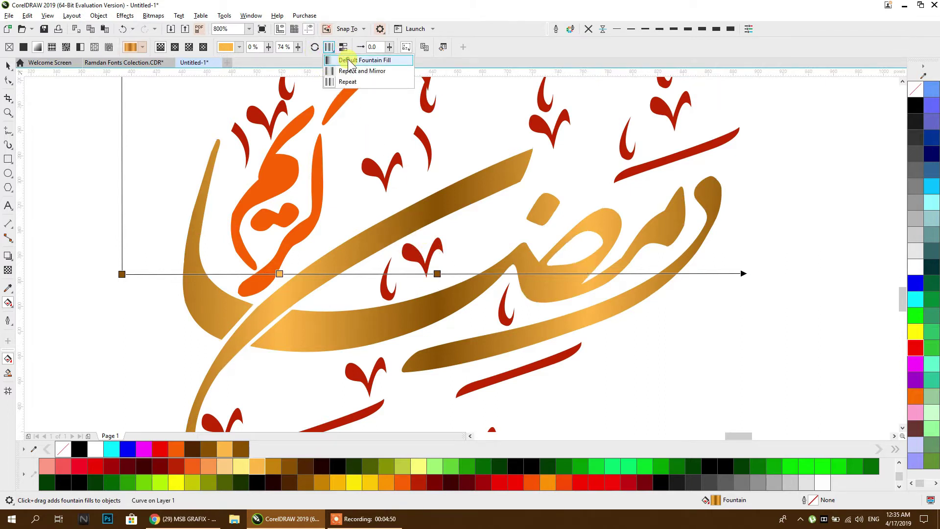
click(349, 61)
- Shorten the Ramadan lettering's fountain fill to a narrow horizontal span and set its repeat mode to Repeat
drag(495, 222, 464, 224)
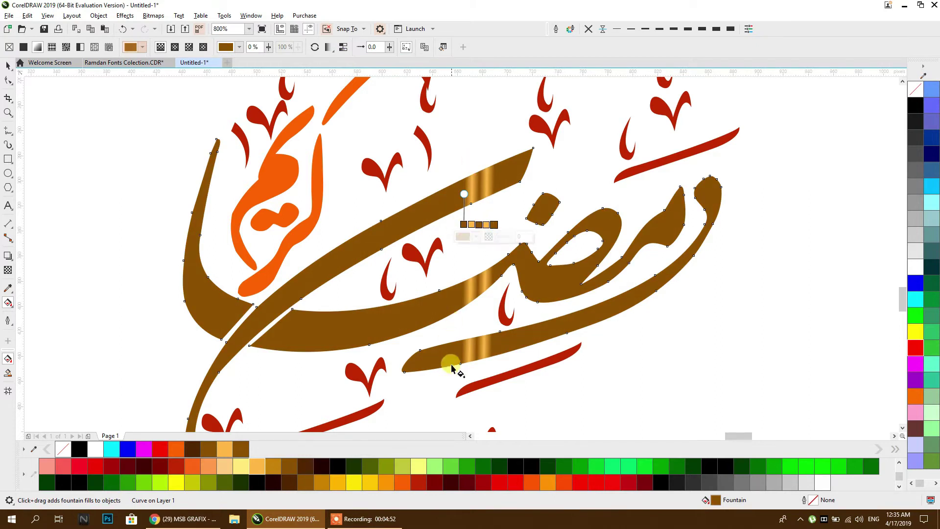
click(328, 49)
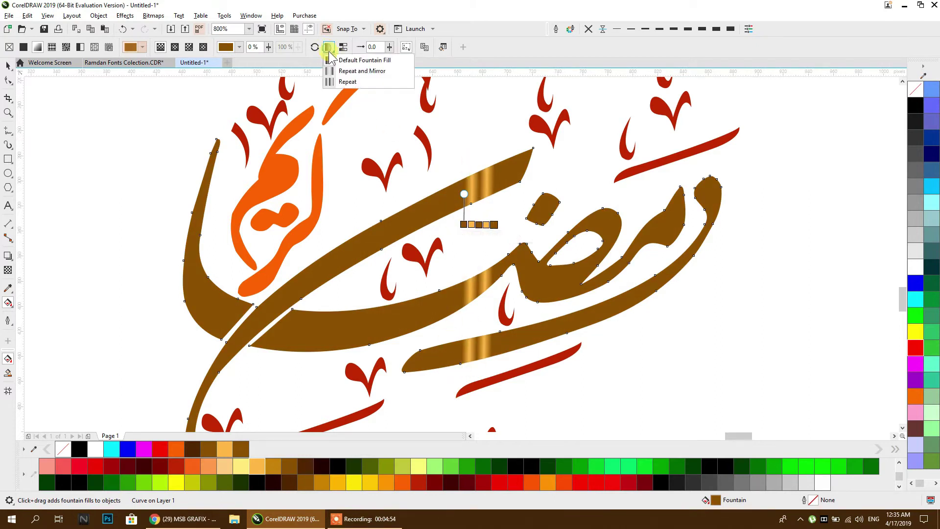
click(347, 82)
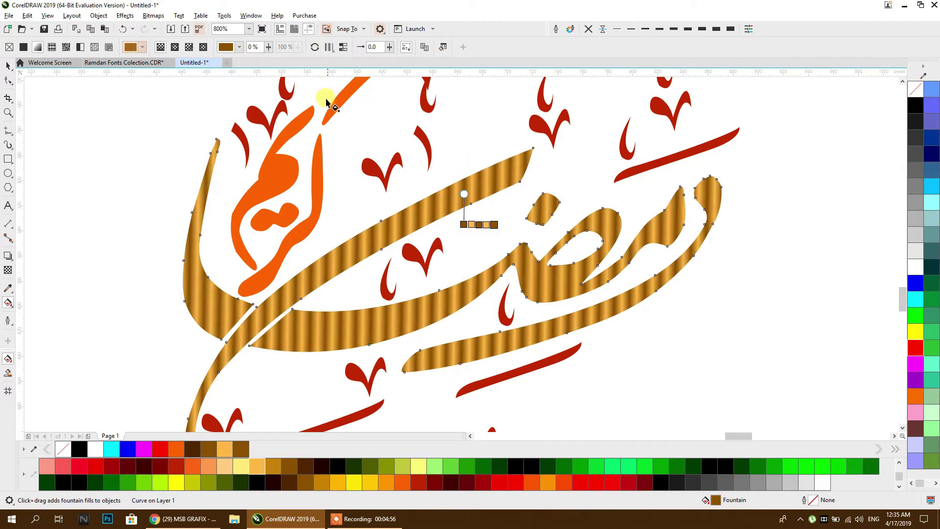
- Stretch the Ramadan lettering's fountain fill diagonally across the letters and give the Kareem lettering the same brown-gold fill
drag(276, 196, 399, 195)
drag(514, 188, 660, 346)
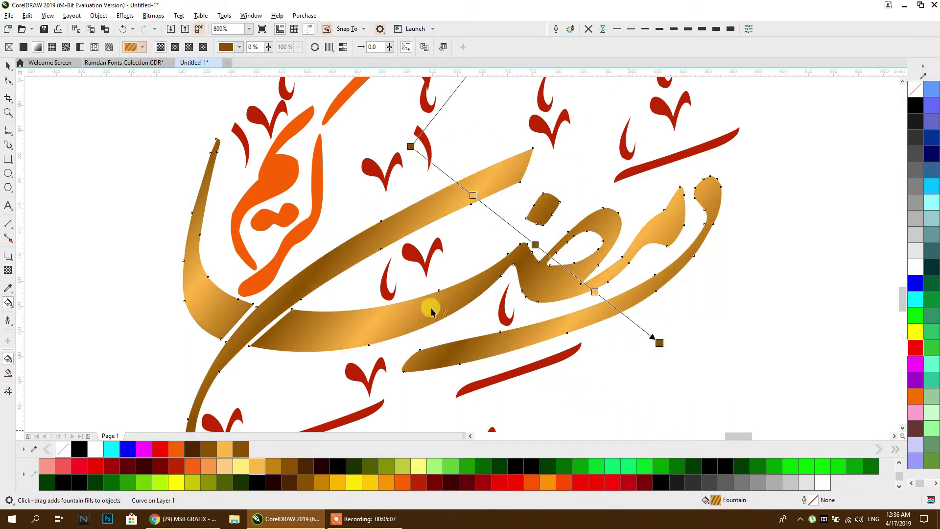
click(320, 210)
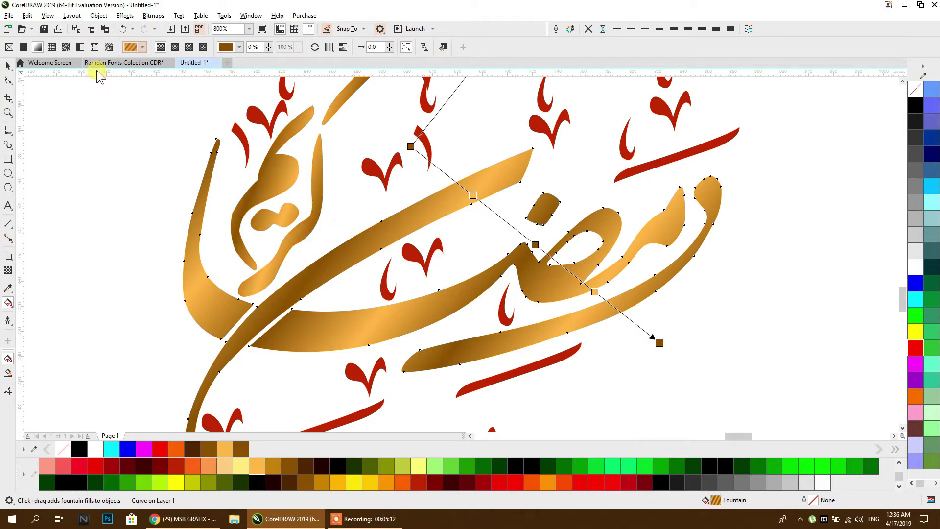
- Group the 17 upper diacritic marks of the calligraphy and fill the group with blue
click(8, 65)
scroll(247, 223, down, 1)
drag(184, 98, 520, 179)
drag(557, 251, 557, 250)
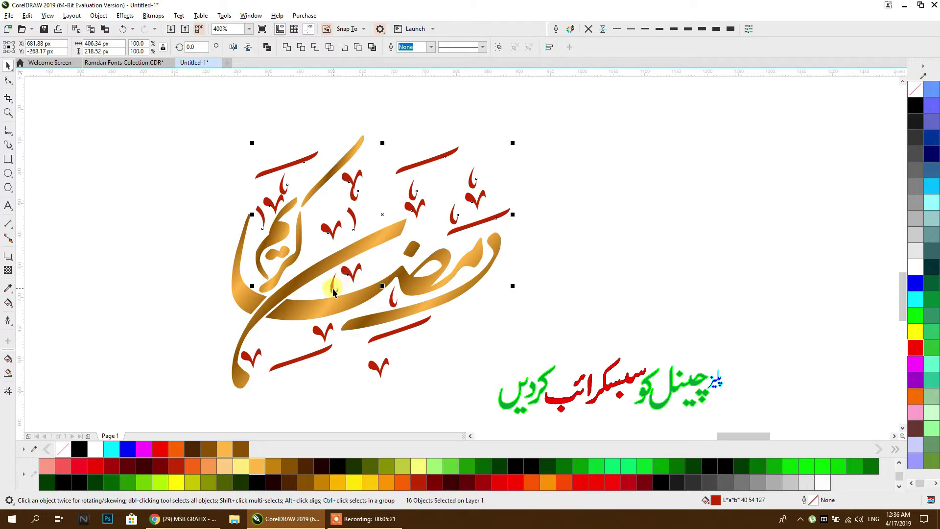
key(ctrl+g)
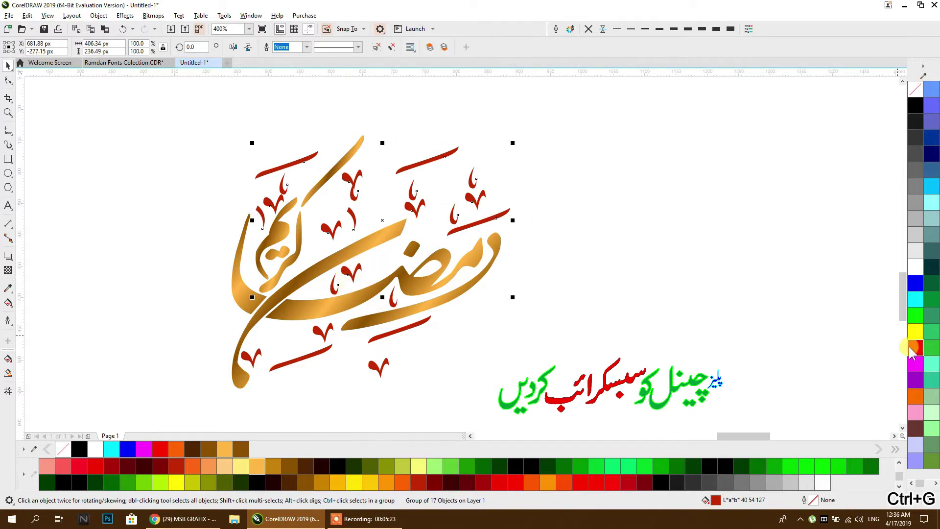
click(915, 284)
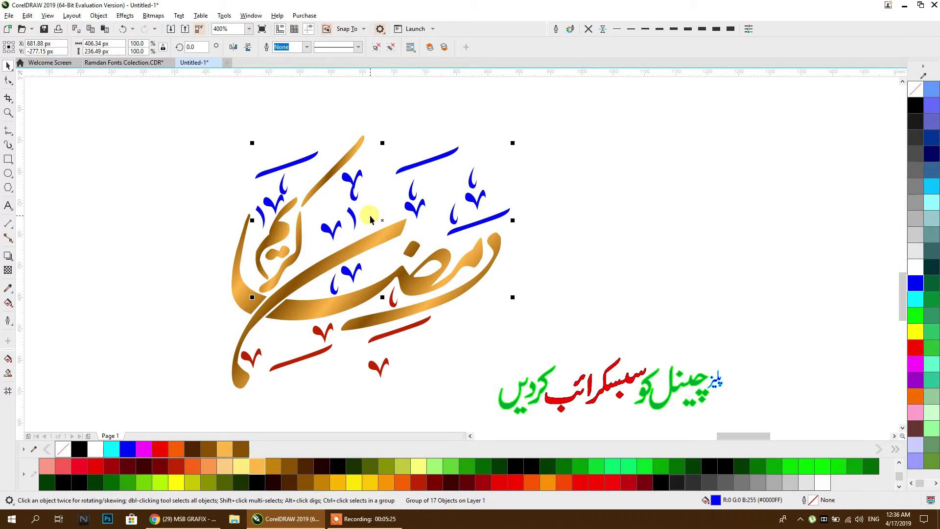
- Group the six lower diacritic marks and try purple and blue fills on the group
drag(490, 406, 330, 329)
drag(164, 294, 168, 282)
key(ctrl+g)
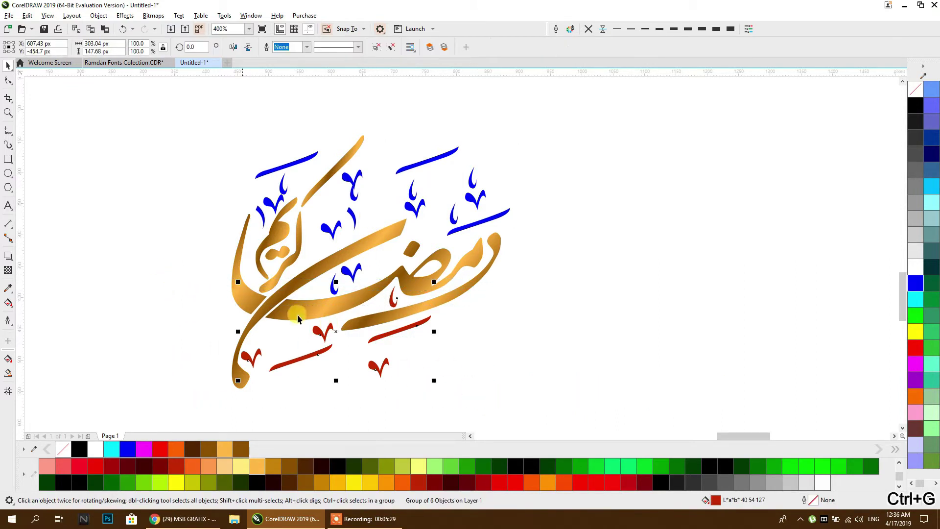
click(919, 382)
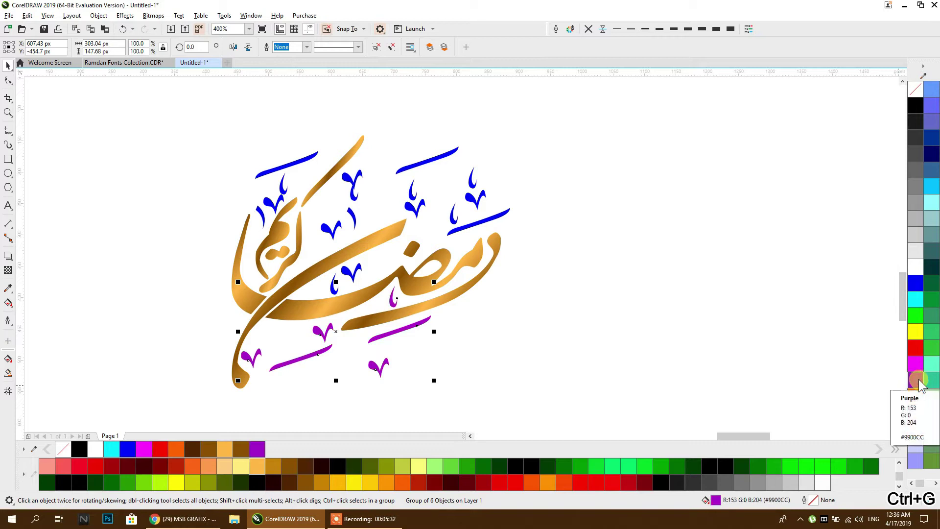
click(915, 283)
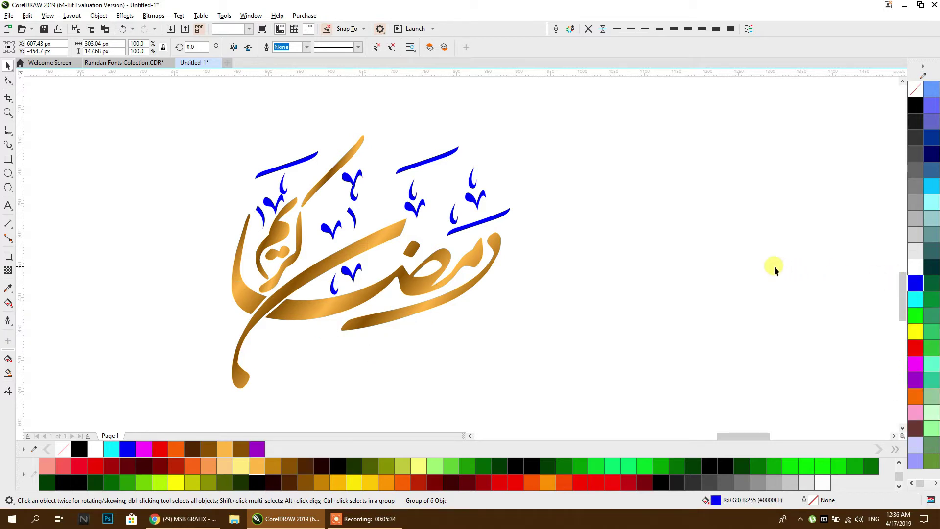
key(ctrl+z)
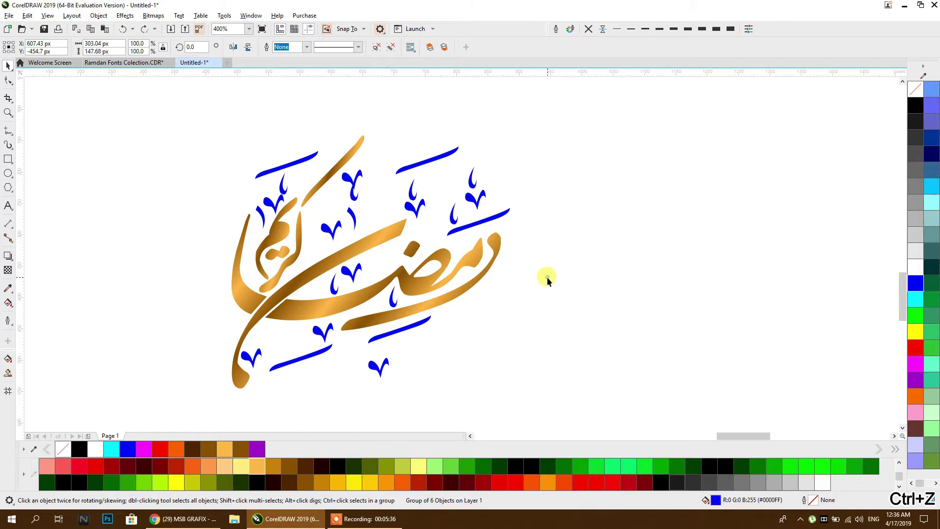
- Fill the group of lower diacritic marks with red
click(548, 279)
click(381, 339)
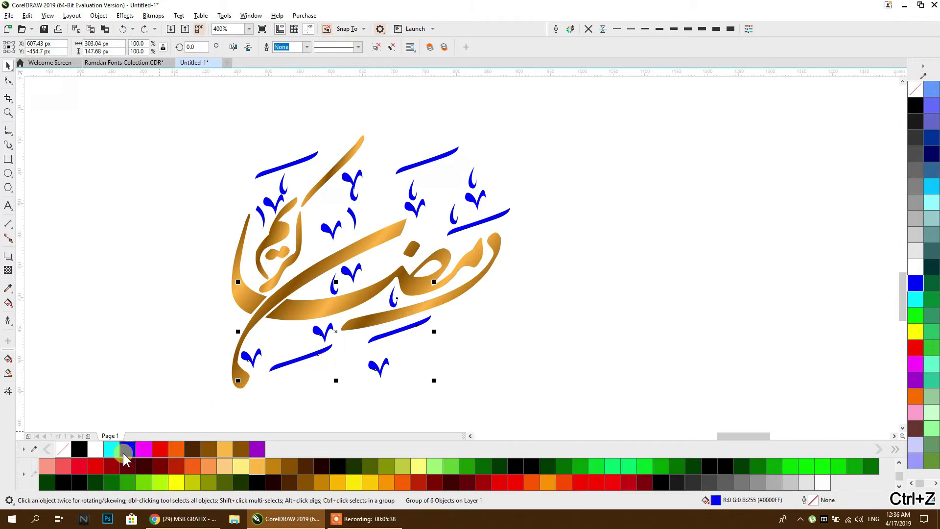
click(160, 448)
- Place the gold gradient bar beside the calligraphy and copy its fountain fill onto the large Ramadan lettering
scroll(392, 239, down, 3)
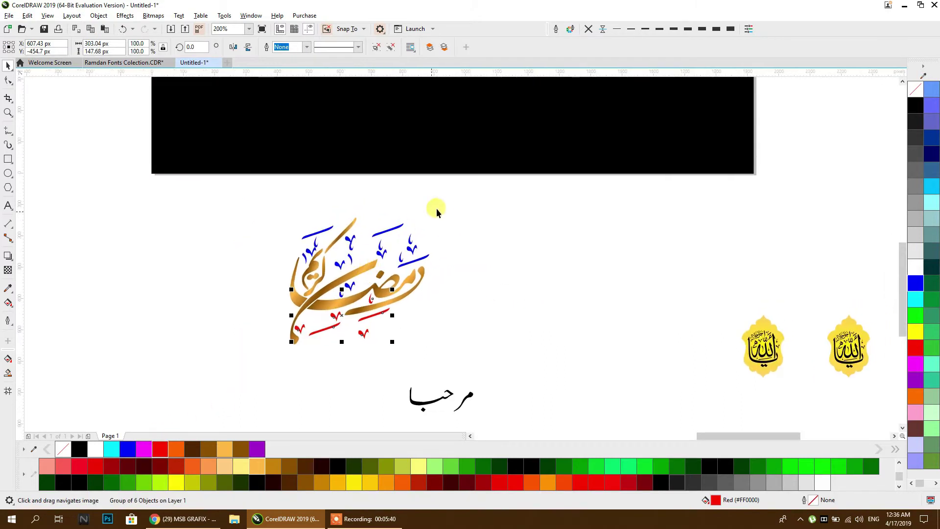
click(449, 204)
scroll(379, 306, up, 1)
scroll(301, 321, down, 2)
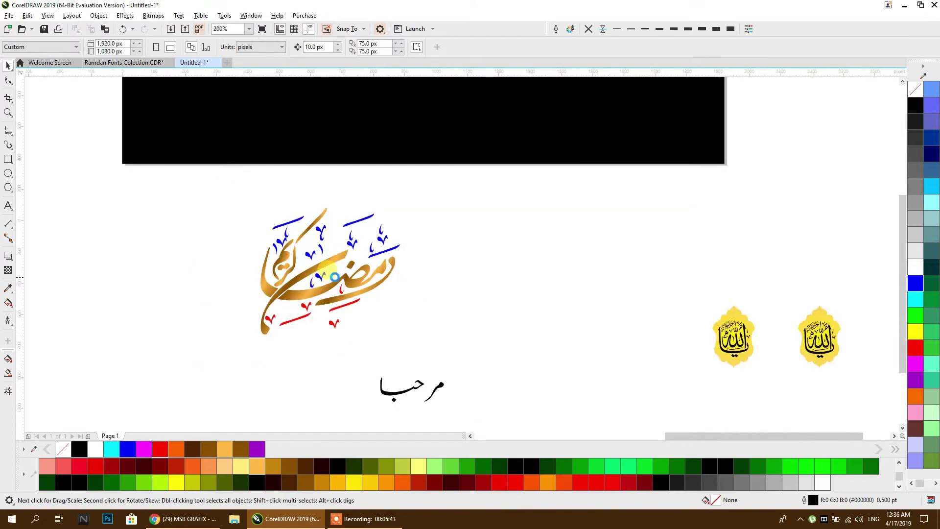
scroll(450, 337, up, 1)
drag(464, 342, 311, 171)
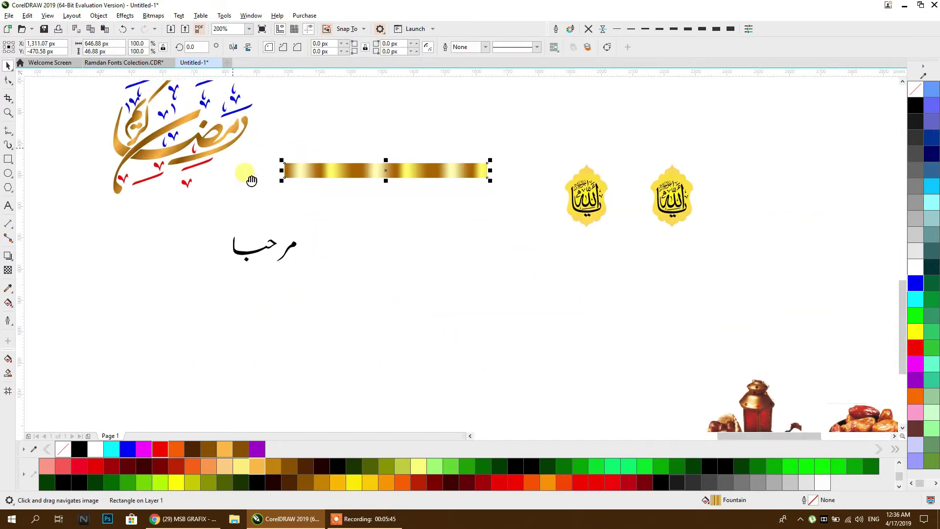
scroll(262, 269, up, 1)
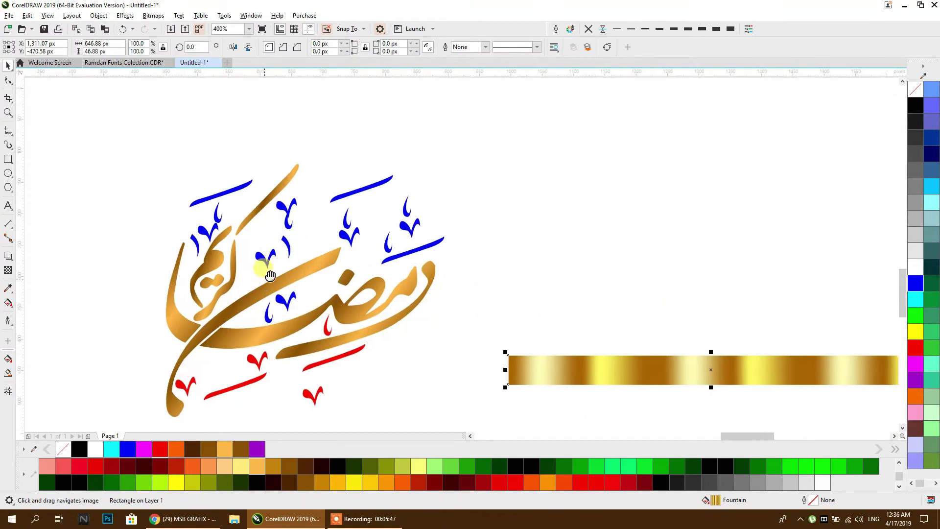
drag(453, 286, 421, 239)
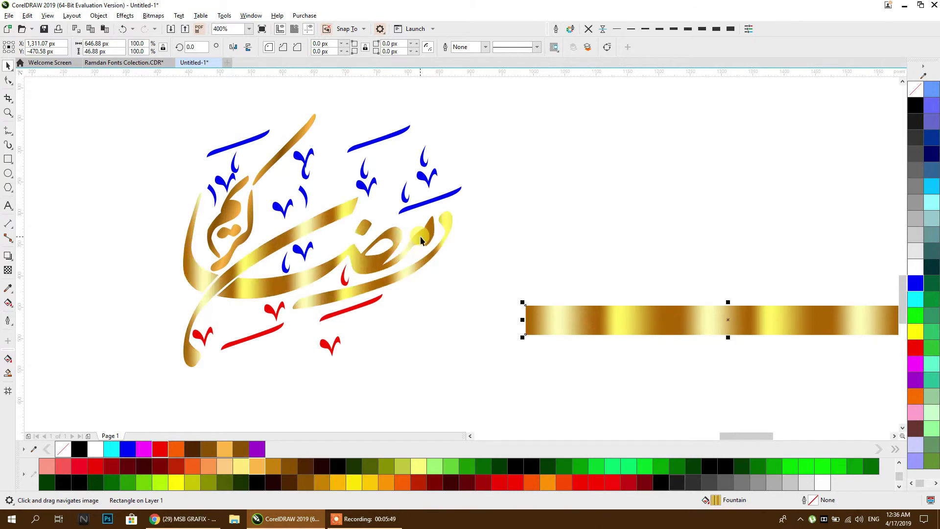
click(293, 233)
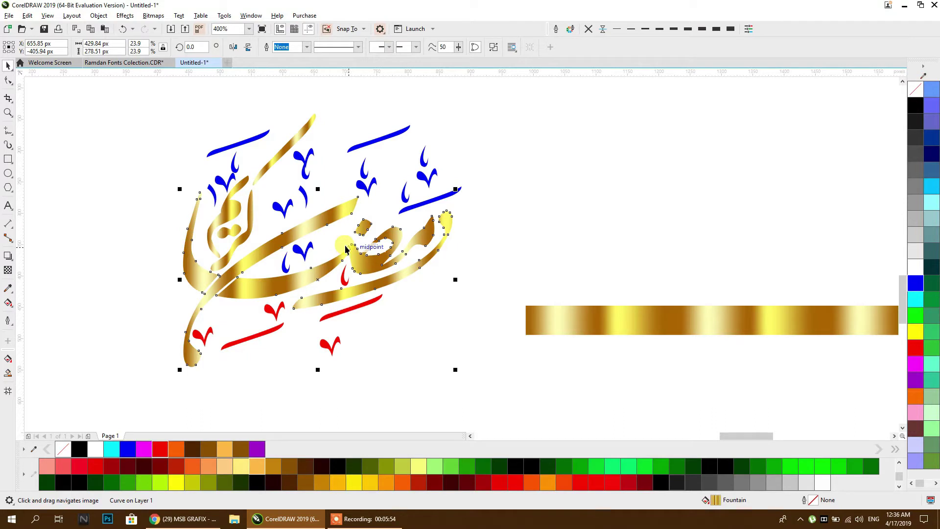
key(ctrl+z)
key(ctrl+z)
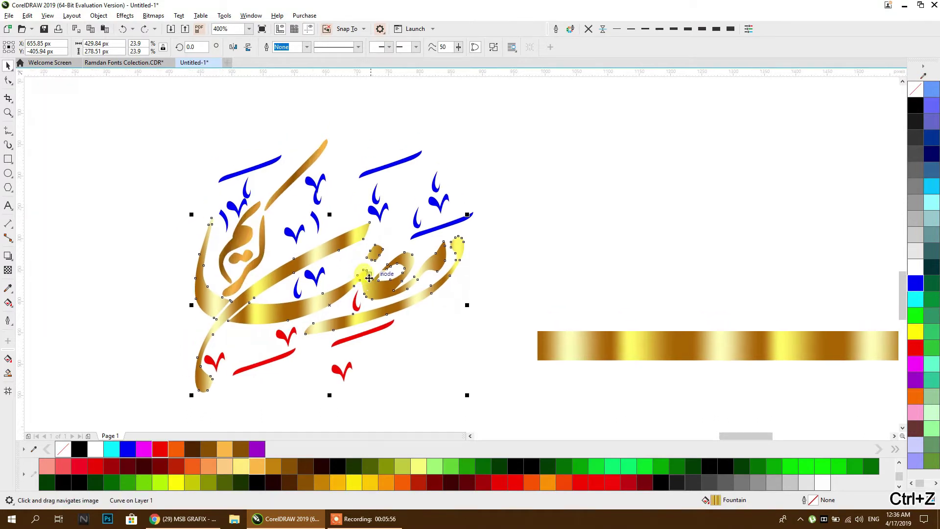
- Move the gold gradient bar down beside the black مرحبا text
scroll(385, 265, down, 1)
drag(516, 318, 548, 374)
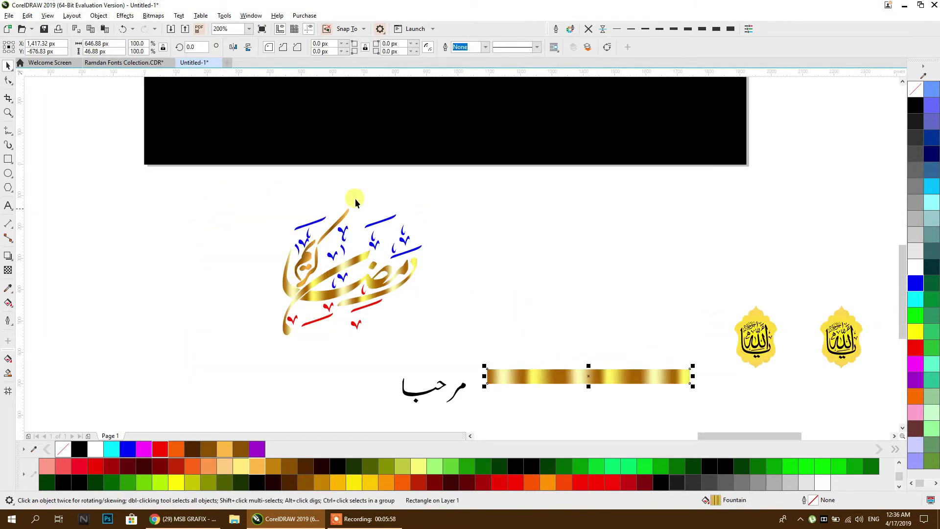
- Move the complete calligraphy with its diacritics onto the right half of the black banner and enlarge it to about 850 × 773 px
drag(228, 349, 230, 351)
scroll(243, 390, up, 1)
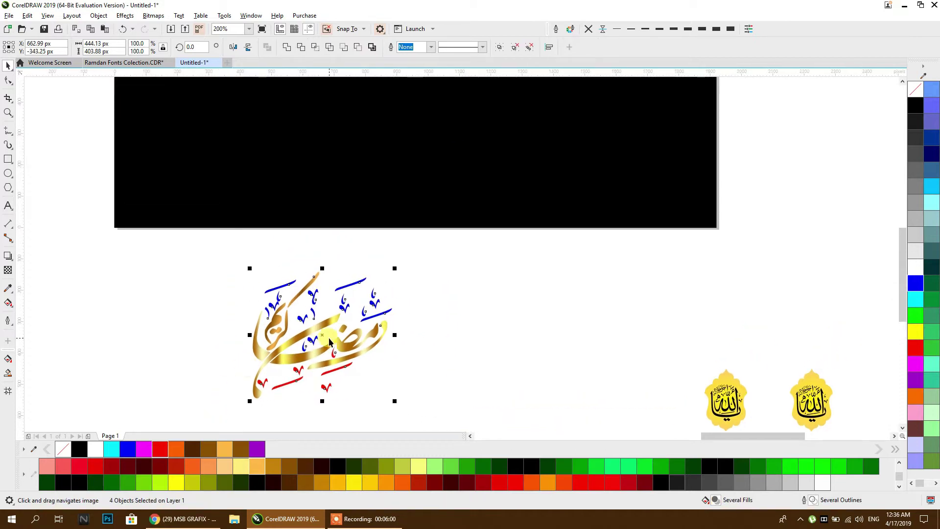
drag(299, 341, 464, 156)
scroll(463, 157, up, 3)
drag(289, 355, 411, 188)
scroll(392, 190, down, 1)
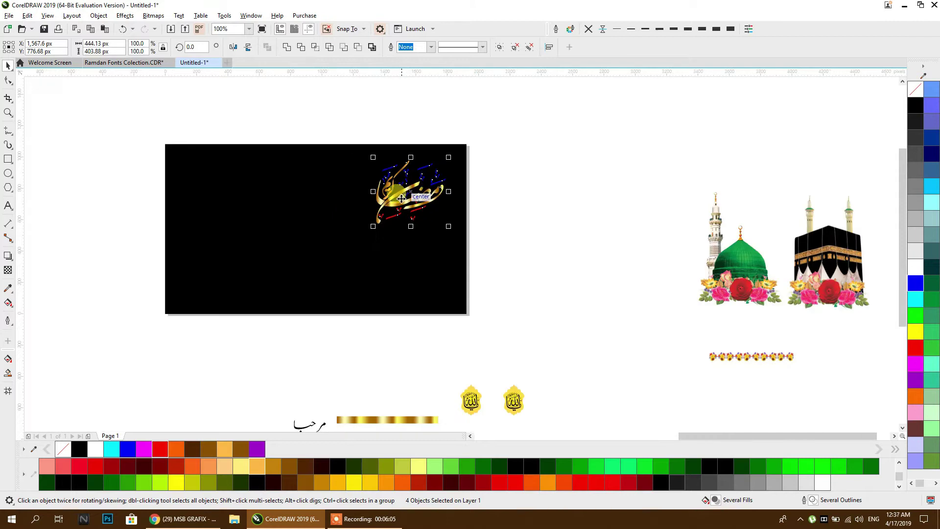
drag(370, 245, 306, 293)
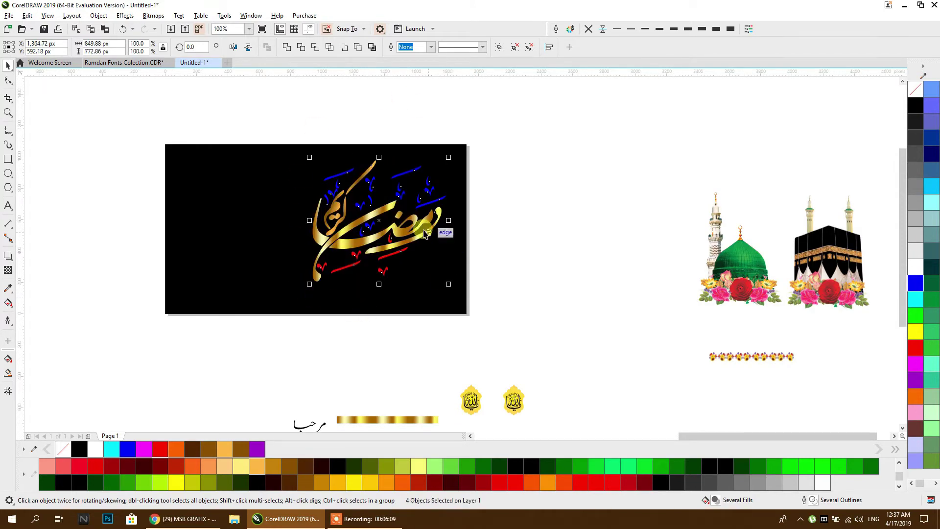
click(483, 215)
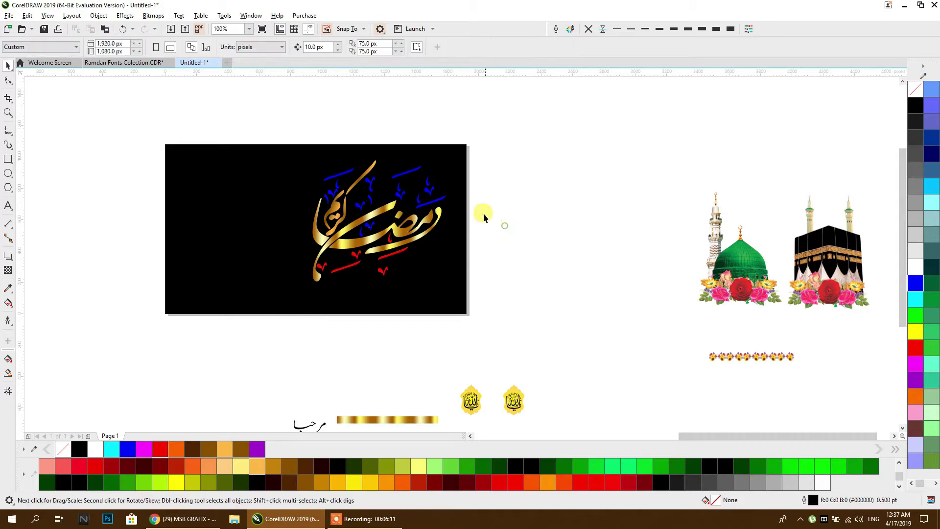
- Apply a vertical linear fountain fill to the blue upper diacritics group with the Interactive Fill tool
scroll(415, 208, up, 1)
click(419, 205)
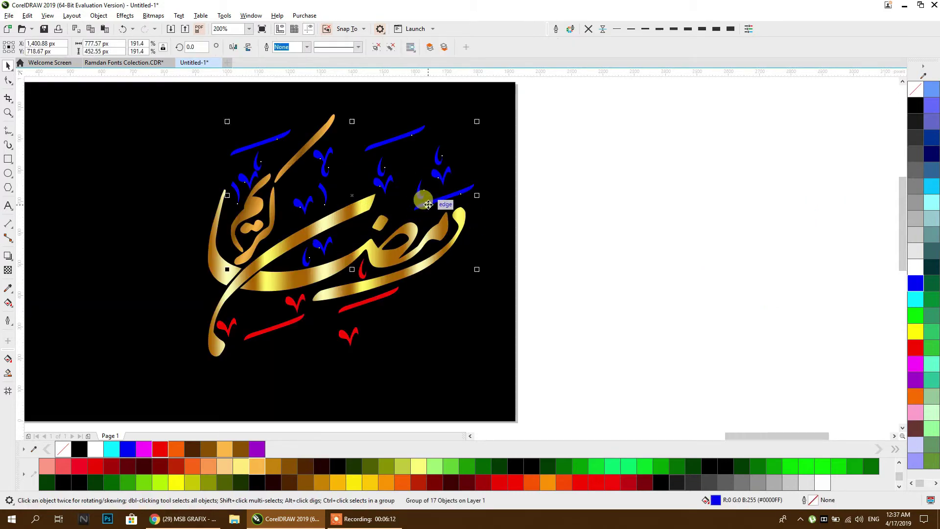
click(9, 303)
drag(383, 270, 383, 89)
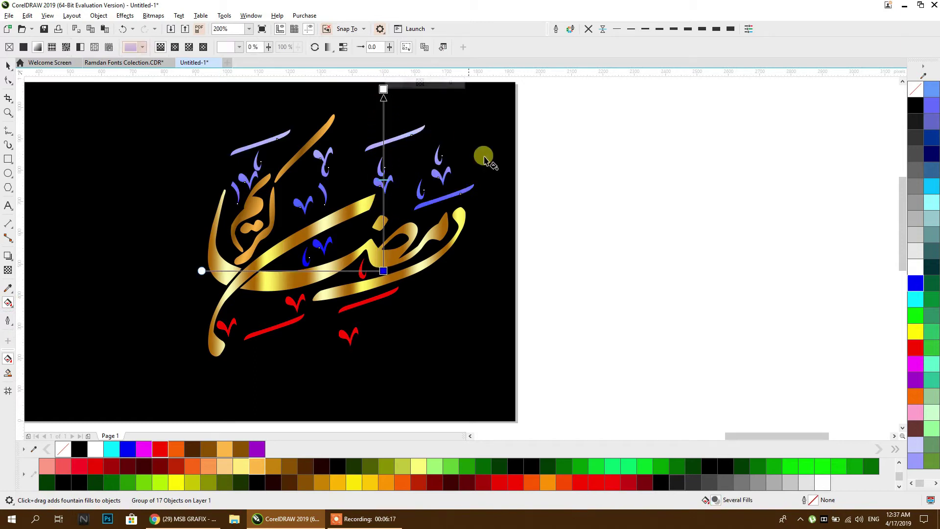
- Set the end colour of the upper diacritics' fountain fill to bright green and its start colour to a darker green
click(912, 362)
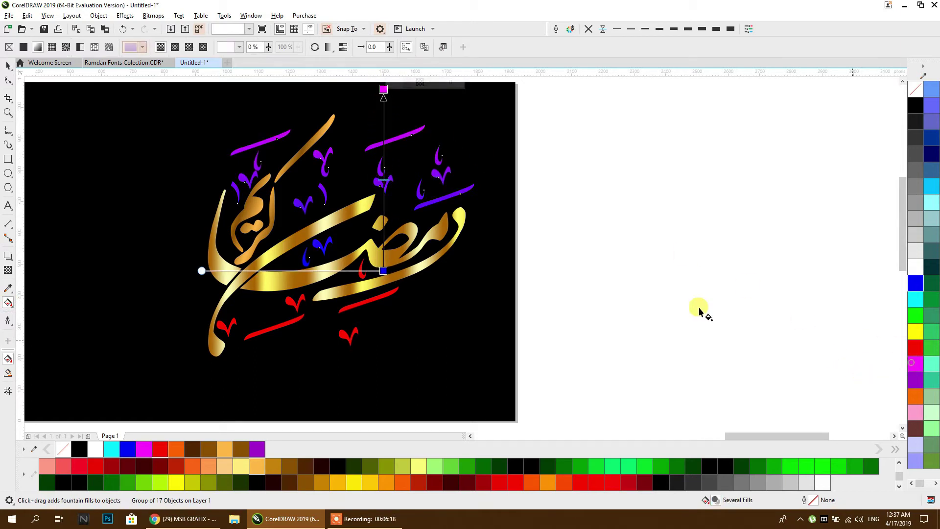
click(915, 318)
click(384, 270)
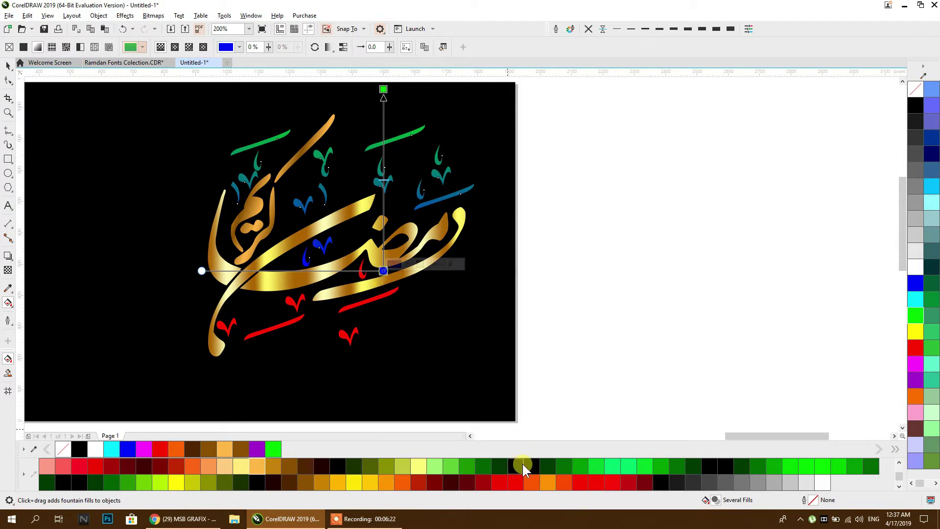
click(471, 466)
- Shorten the upper diacritics' vertical fountain fill slightly at its upper end and add a colour node at 50%
drag(383, 89, 383, 117)
drag(384, 193, 383, 190)
double_click(384, 193)
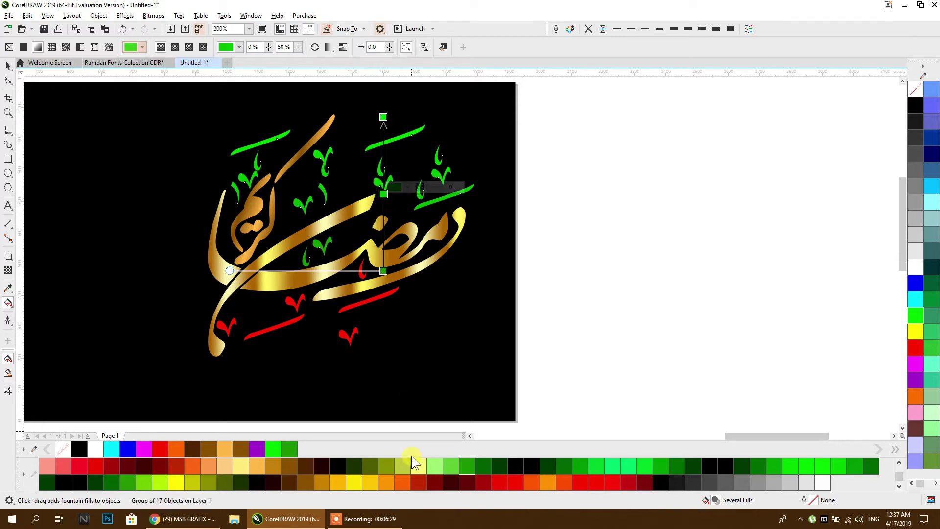
- Colour the fountain fill's 50% node light green and its end node the same darker green as the start
click(432, 466)
click(383, 117)
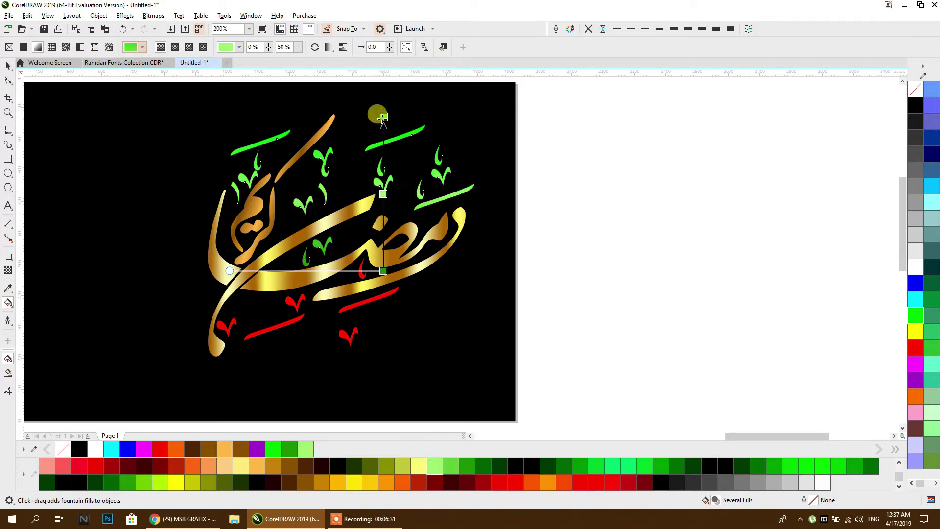
click(472, 467)
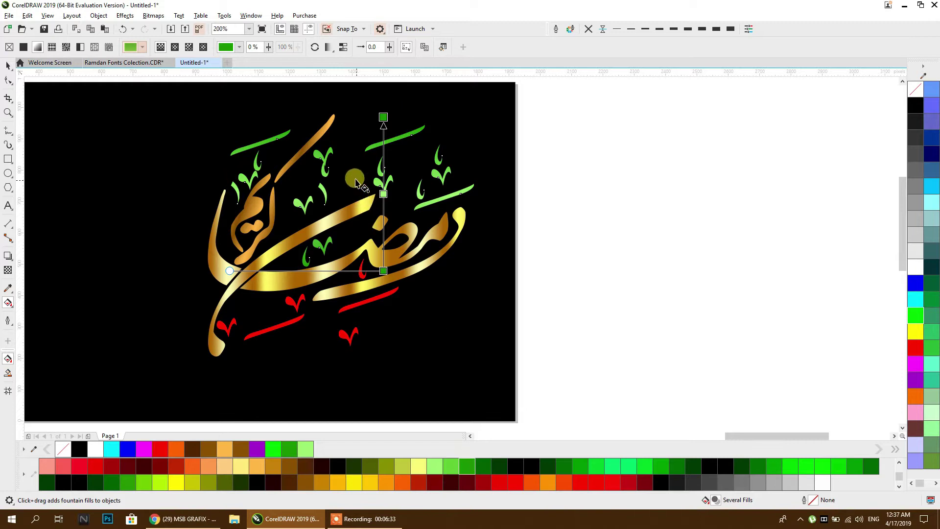
- Redraw the upper diacritics' fountain fill as a short horizontal gradient along the far-right green stroke
scroll(356, 180, up, 2)
drag(353, 171, 396, 171)
mouse_move(512, 230)
mouse_down()
mouse_move(542, 221)
mouse_move(563, 229)
mouse_up()
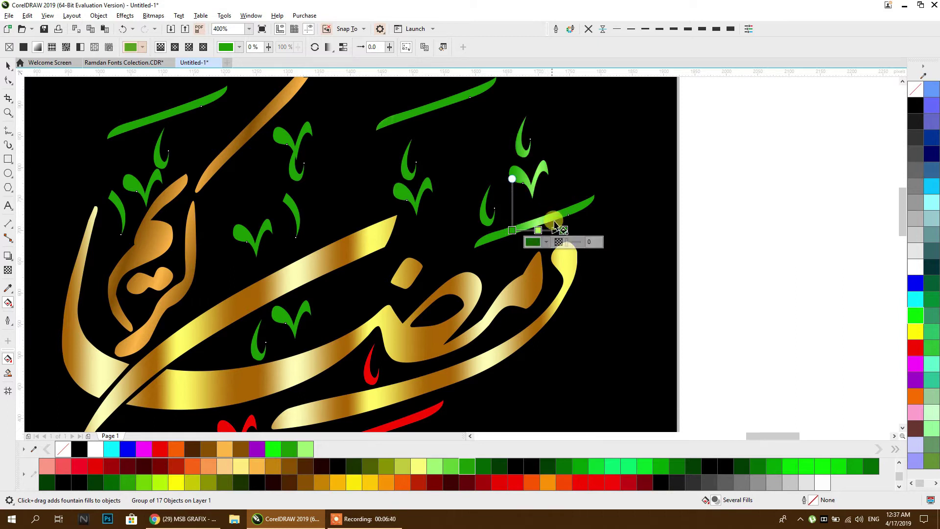
scroll(556, 224, up, 1)
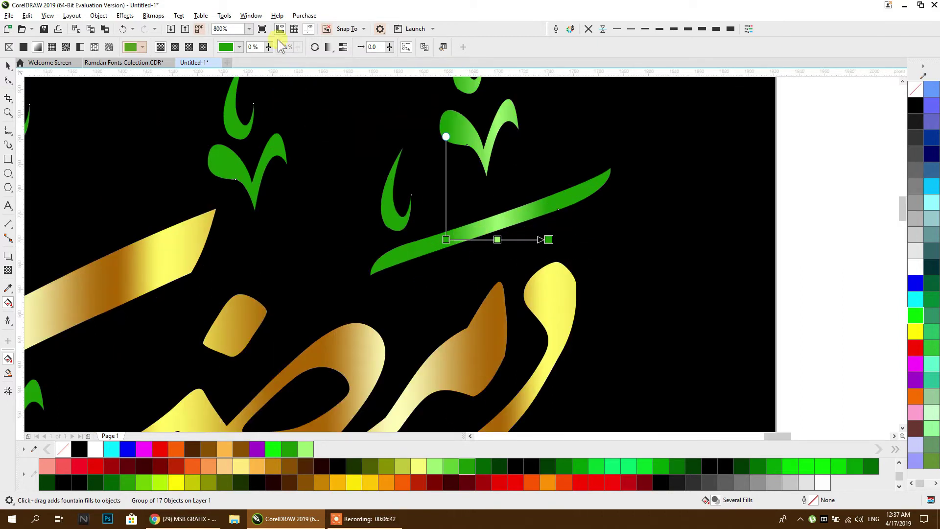
- Set the upper diacritics' fountain fill to Repeat so the green gradient runs across the whole group
click(328, 47)
click(333, 82)
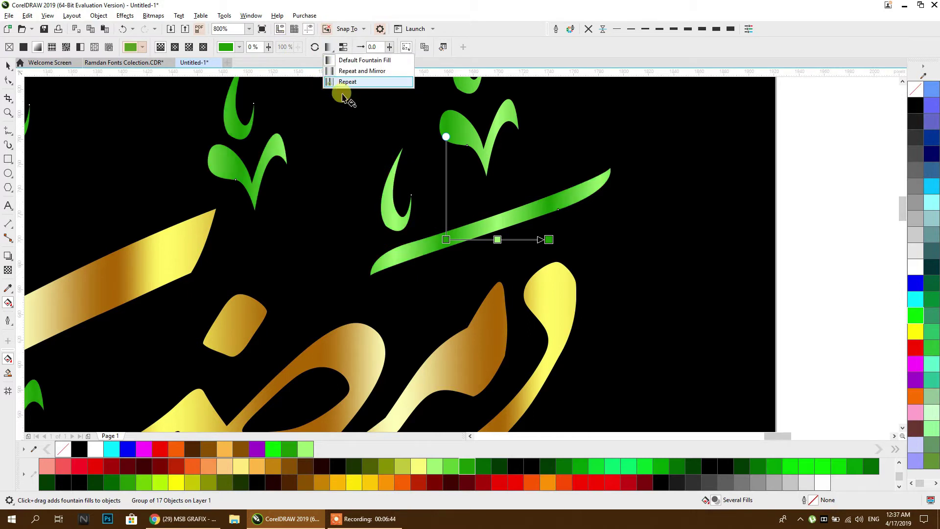
scroll(472, 206, down, 3)
scroll(451, 199, up, 2)
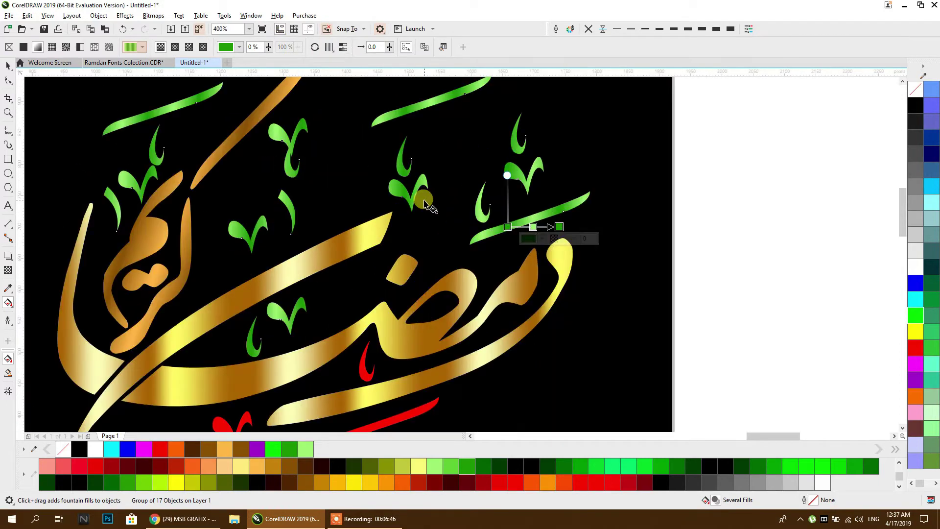
scroll(424, 203, down, 1)
scroll(373, 184, down, 1)
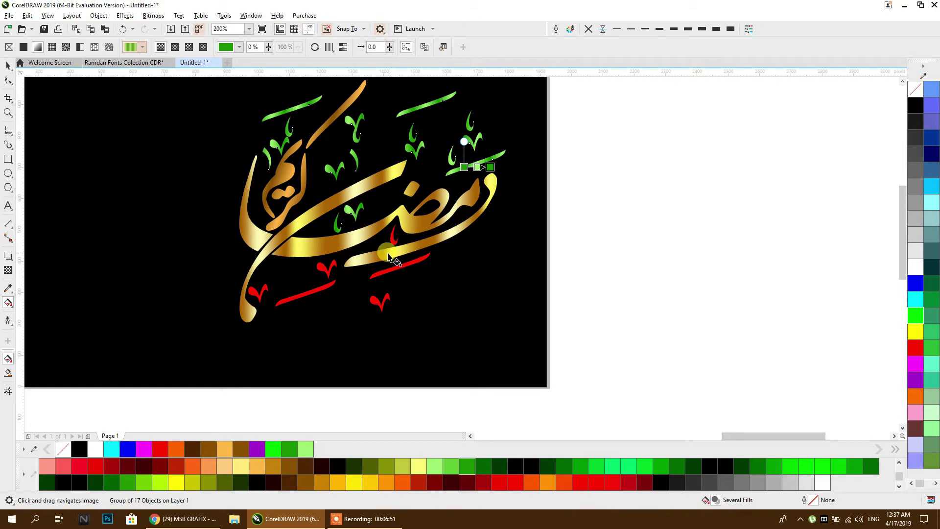
key(ctrl+z)
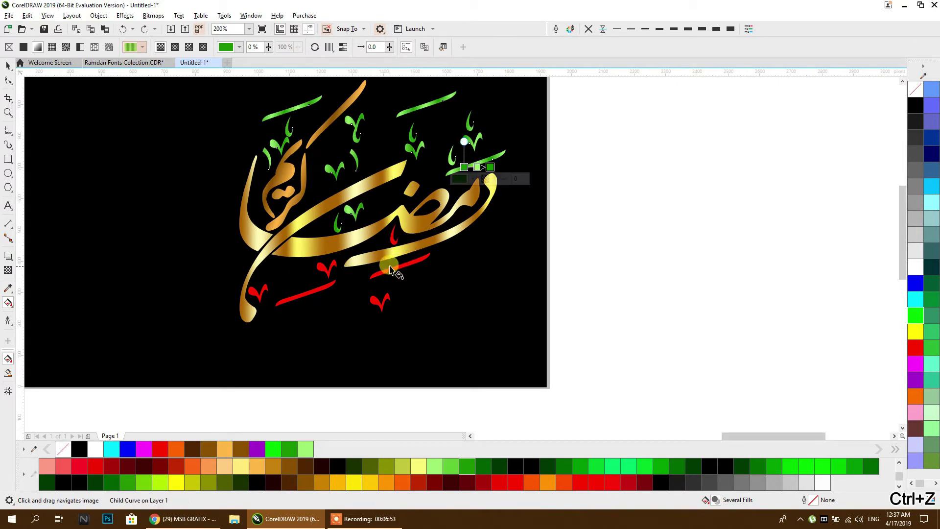
- Copy the gold fountain fill from the lower calligraphy stroke onto the left red diacritic stroke
scroll(357, 268, up, 1)
click(6, 68)
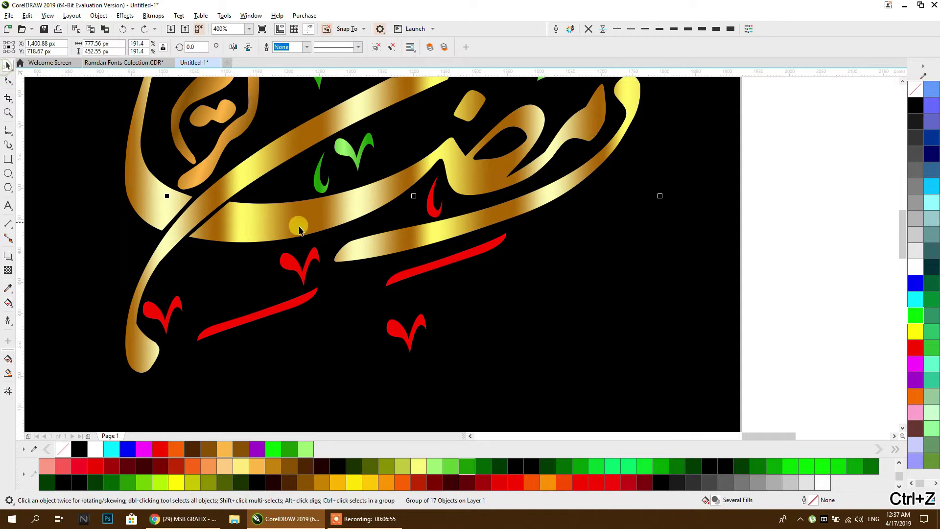
click(353, 252)
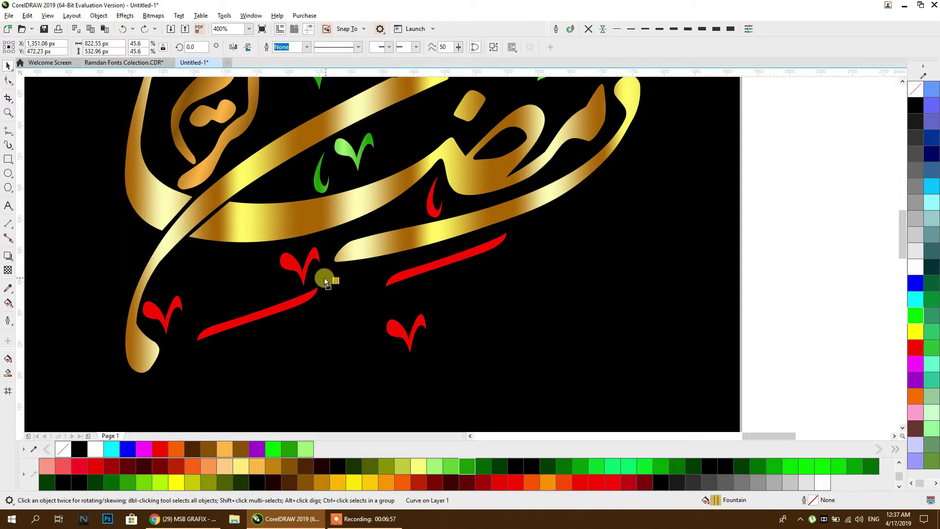
drag(293, 306, 292, 307)
- Apply a nearly horizontal gold linear fountain fill across the whole lower diacritics group
click(293, 304)
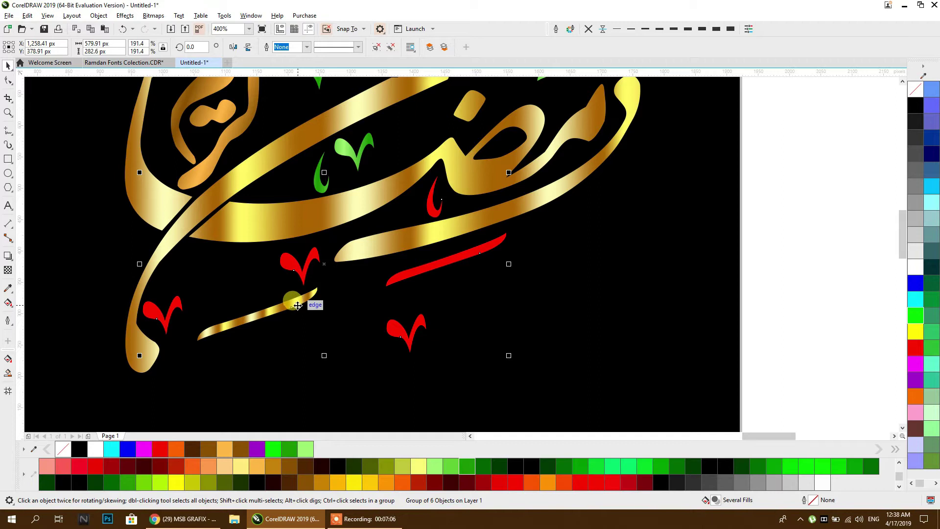
click(4, 307)
drag(199, 272, 422, 275)
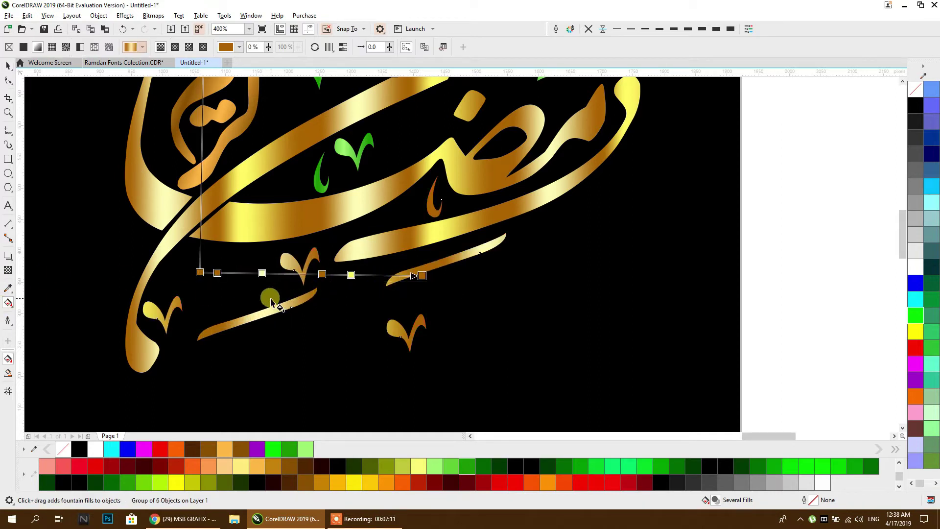
- Rearrange the lower diacritics' fill nodes to put pale yellow at 29% and 76% and brown at 55%
drag(217, 273, 357, 277)
scroll(358, 277, up, 4)
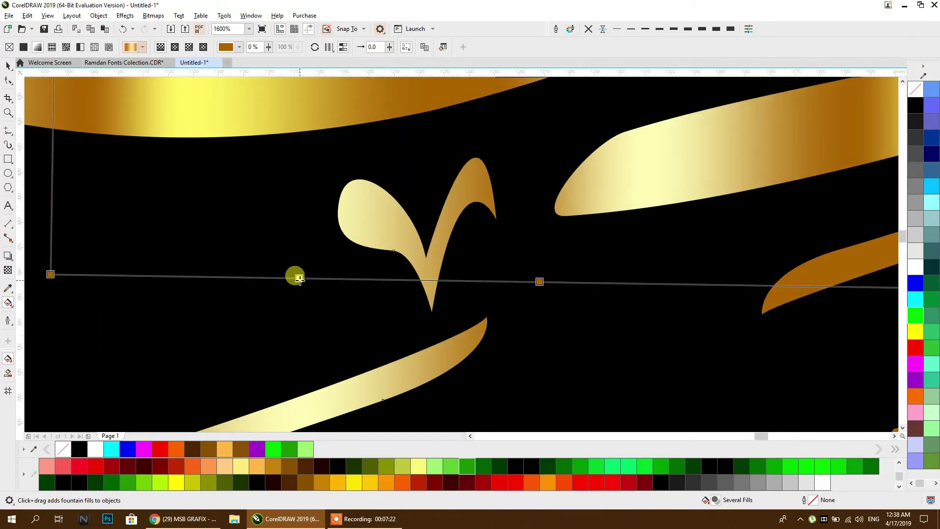
click(308, 279)
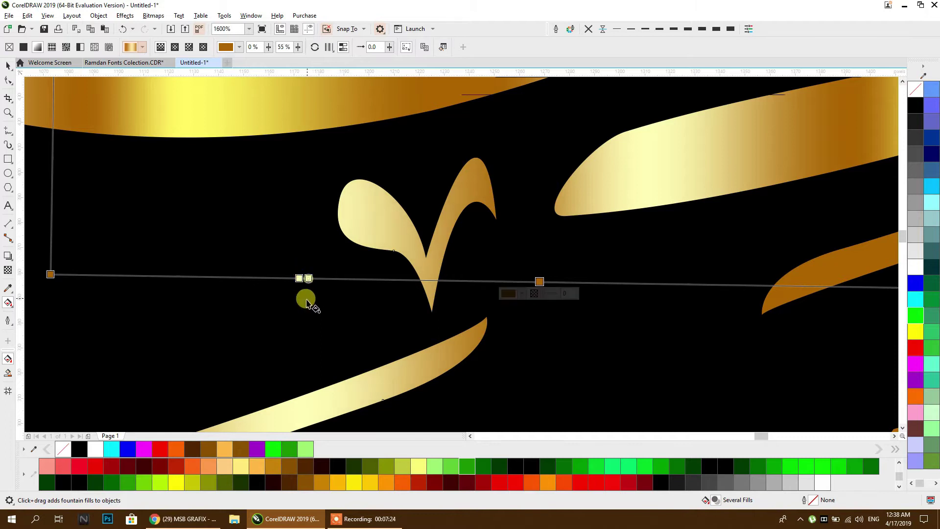
scroll(304, 274, down, 4)
click(294, 279)
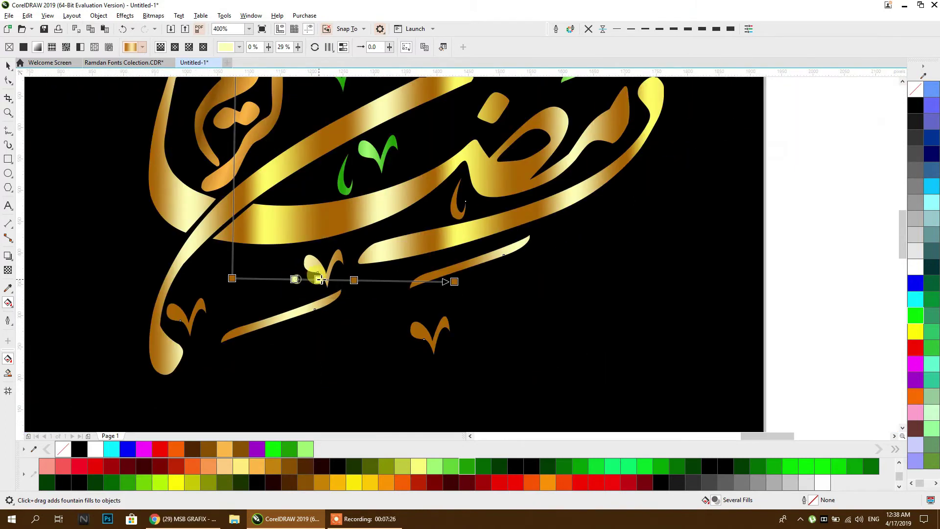
double_click(401, 281)
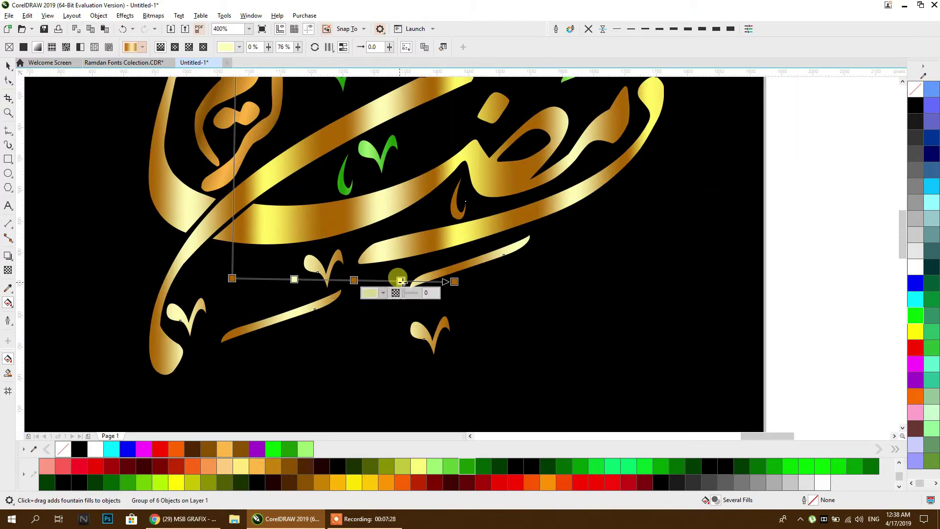
- Colour the start, end and 55% nodes of the lower diacritics' fountain fill purple
click(232, 278)
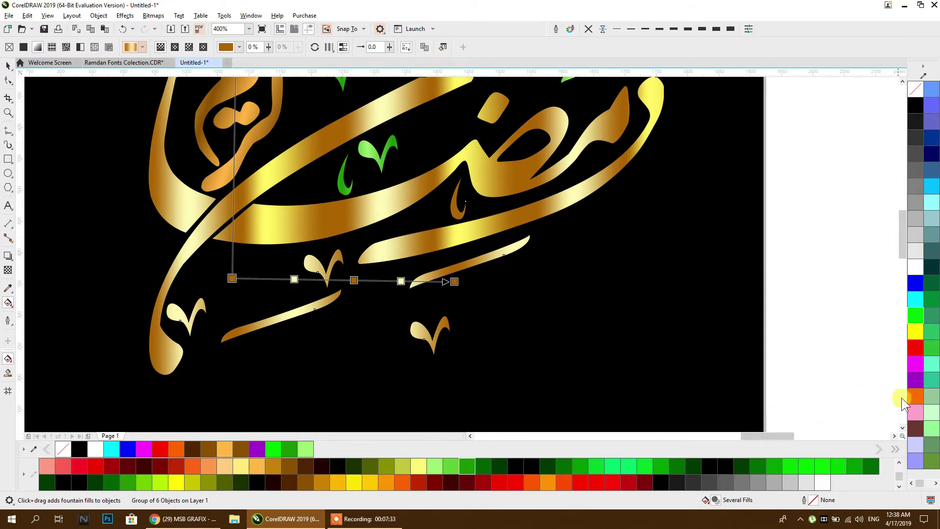
click(916, 379)
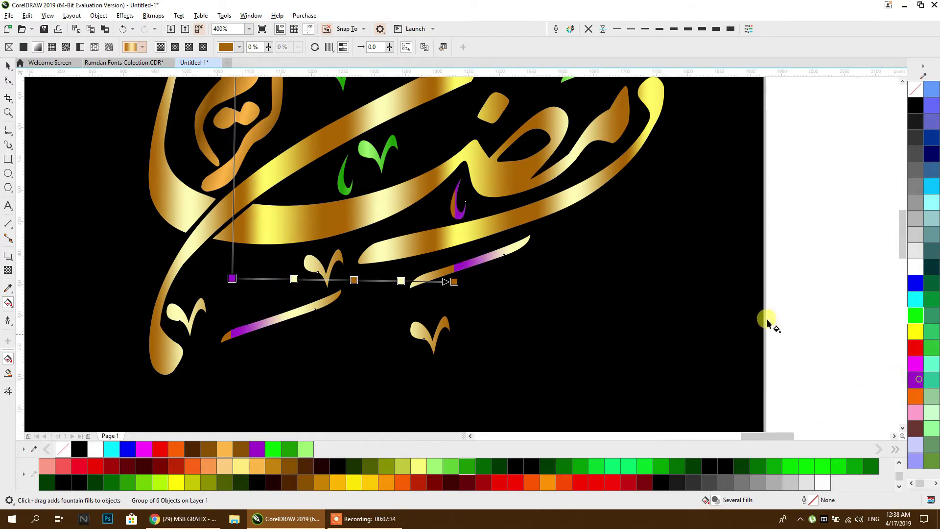
click(454, 282)
click(916, 381)
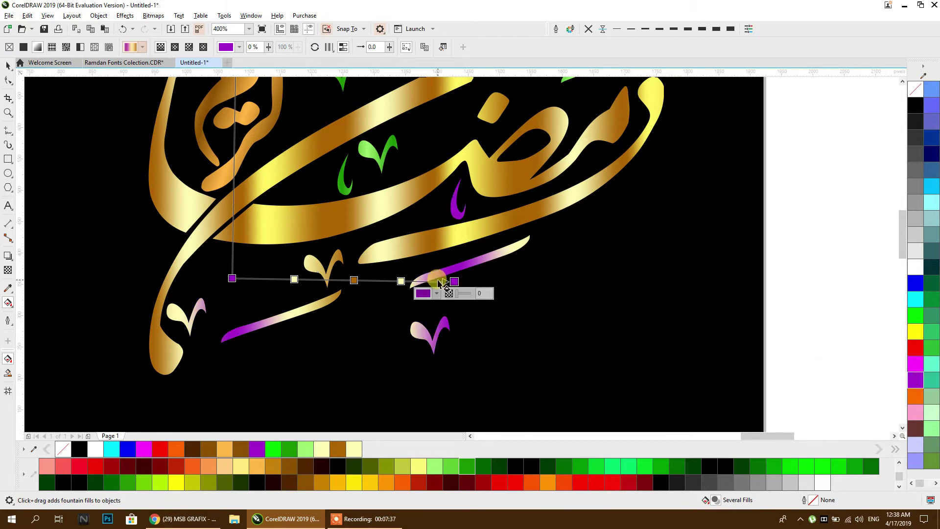
click(354, 280)
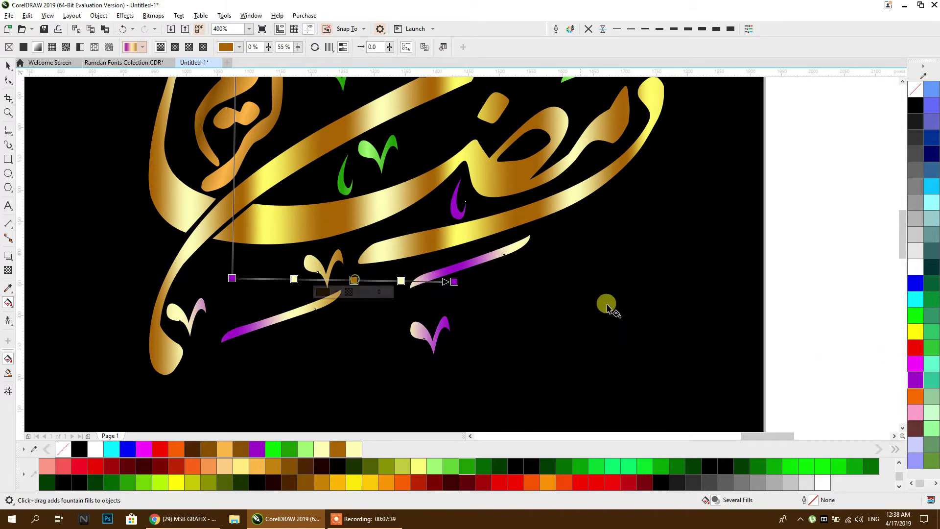
click(916, 381)
- Colour the two pale yellow nodes of the lower diacritics' fountain fill magenta and deselect the group
double_click(400, 279)
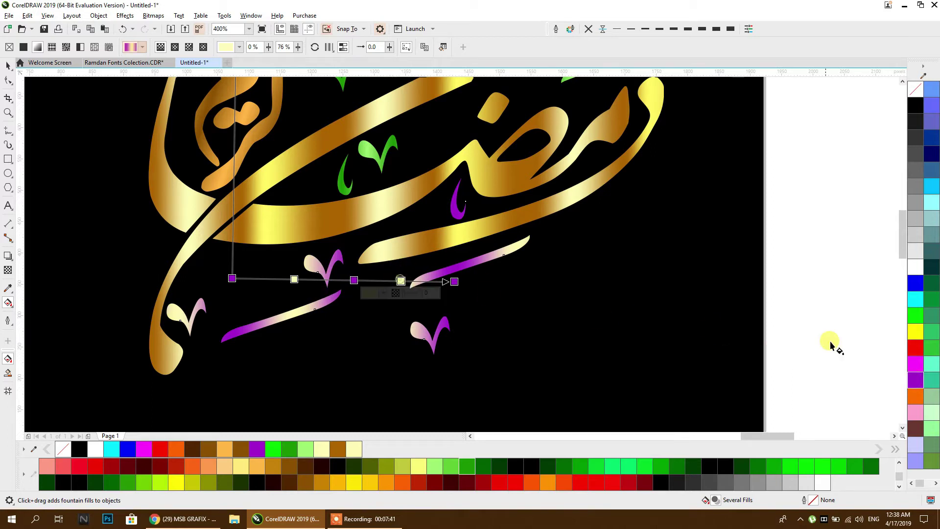
click(916, 364)
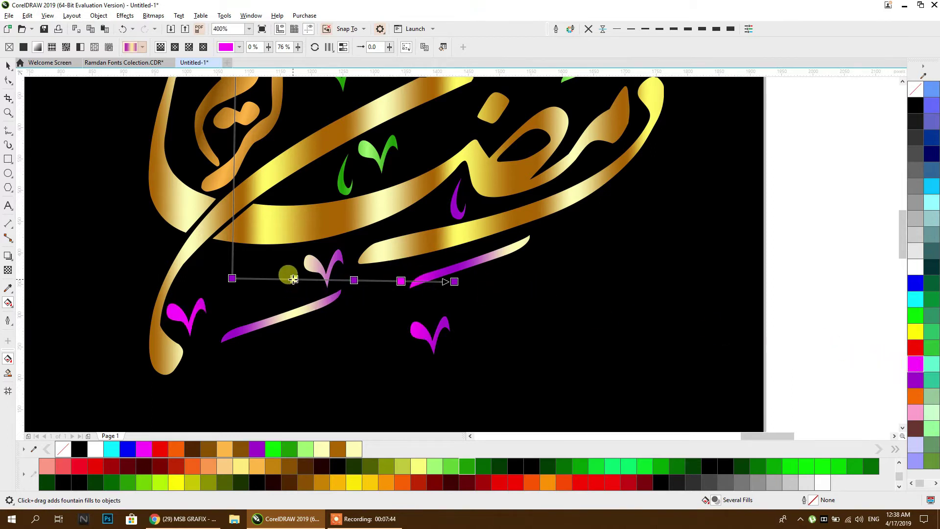
double_click(293, 279)
click(915, 366)
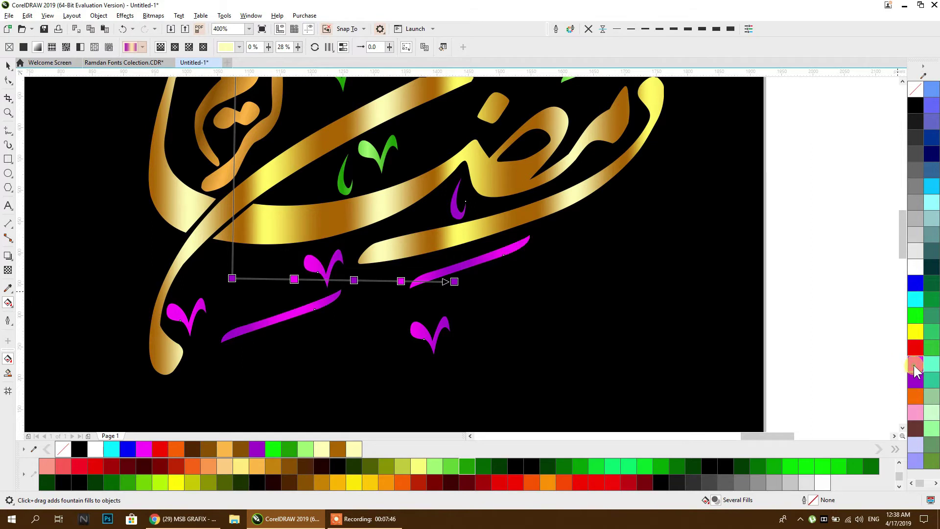
key(F4)
scroll(372, 282, up, 2)
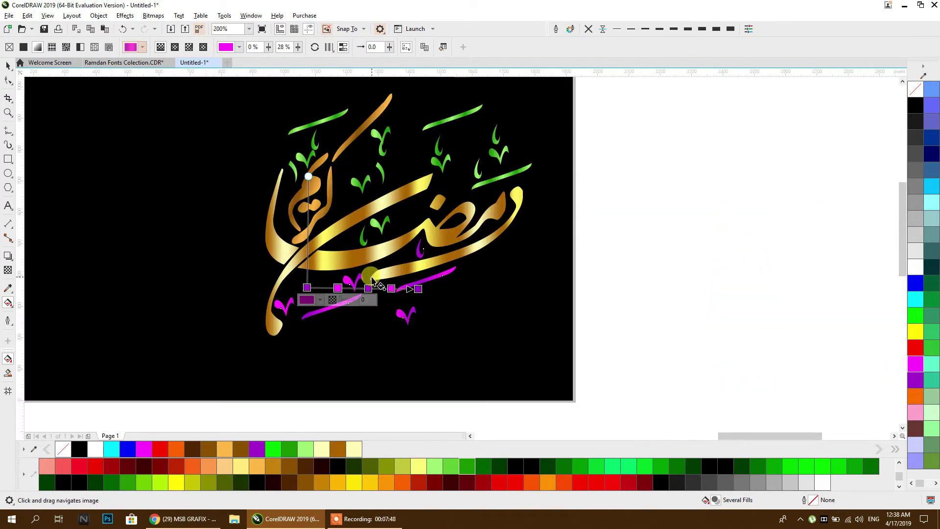
click(7, 65)
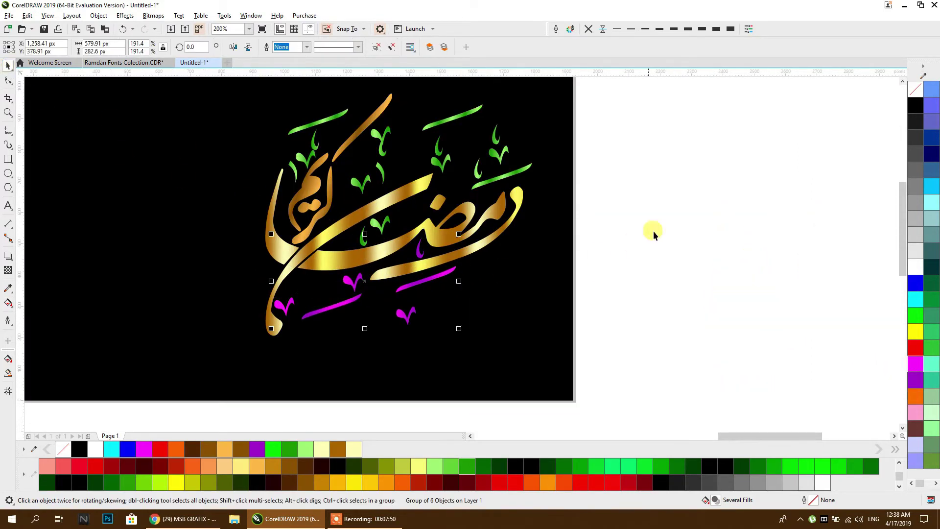
click(685, 203)
scroll(539, 164, down, 1)
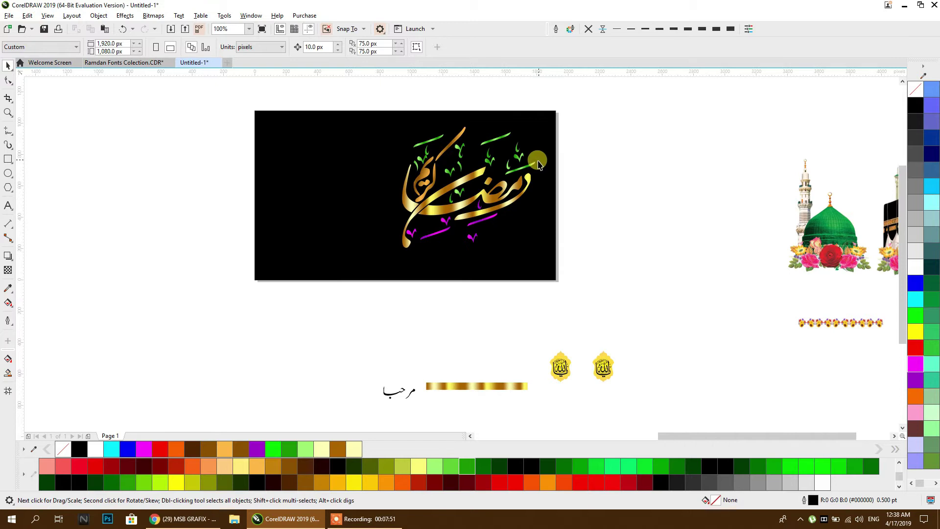
- Try the regular style of Jameel Noori Nastaleeq on the مرحبا text and return it to italic
click(386, 396)
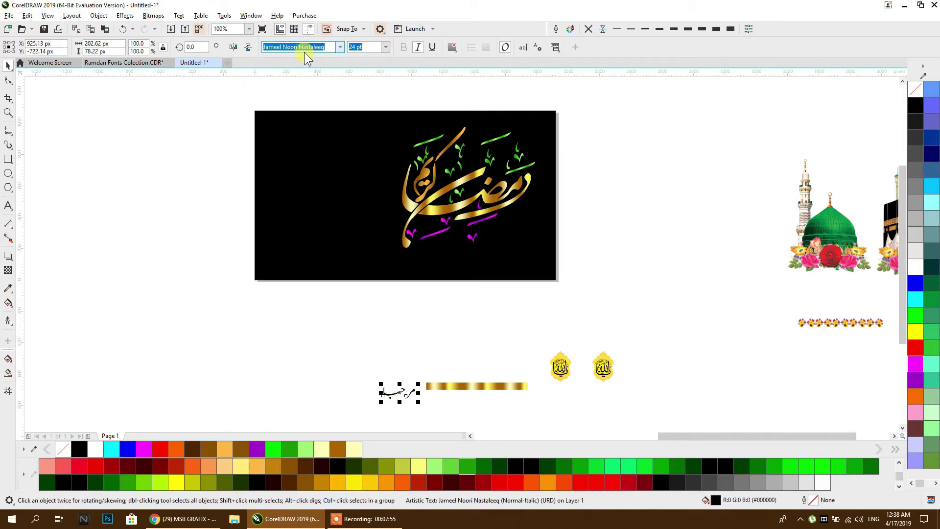
click(340, 47)
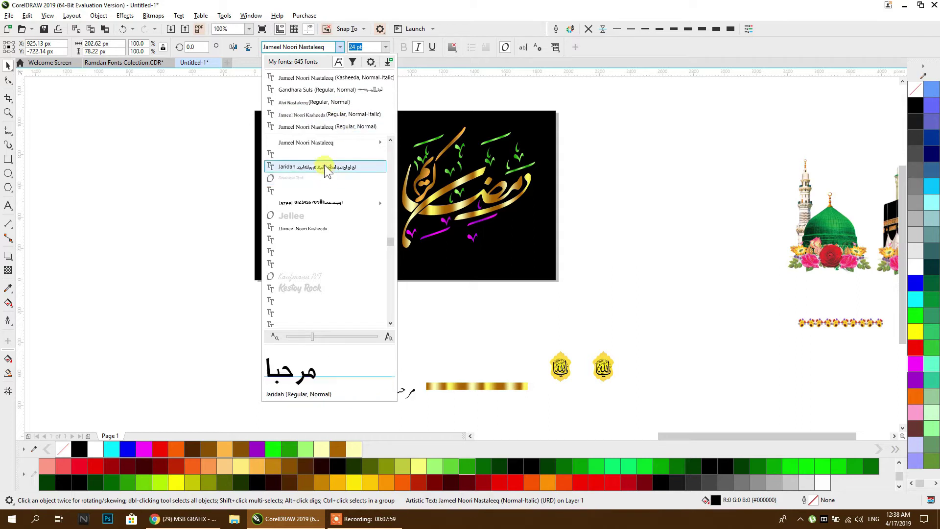
click(306, 126)
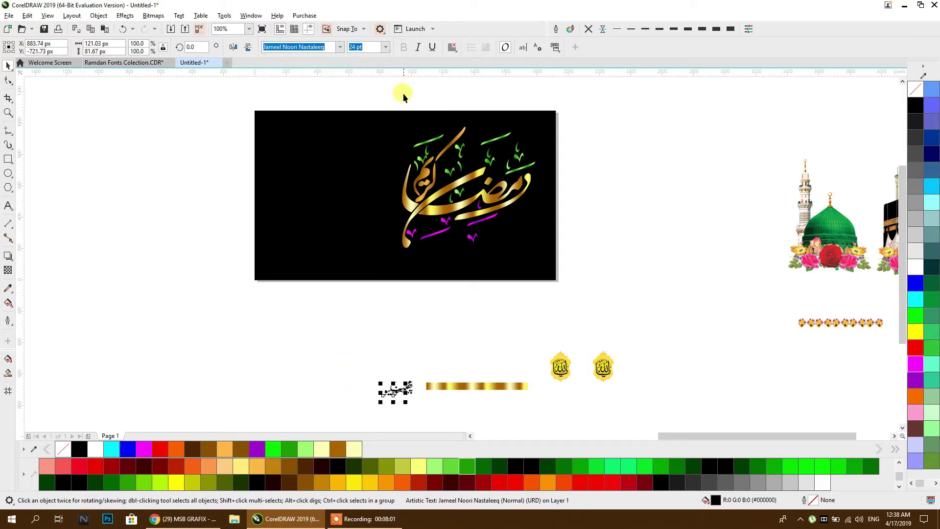
click(416, 47)
- Move the مرحبا text beside the banner and set its font to Alvi Nastaleeq
drag(395, 389, 599, 191)
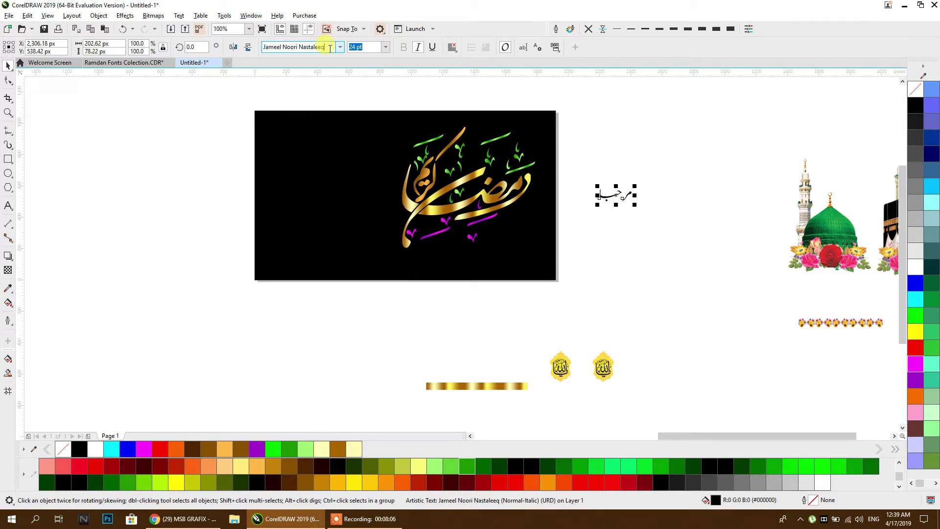
text(ALb)
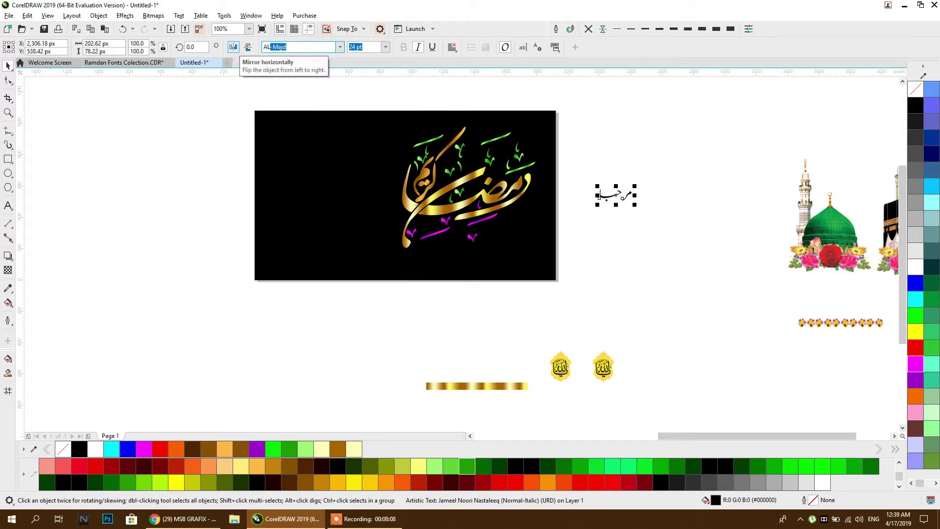
key(Return)
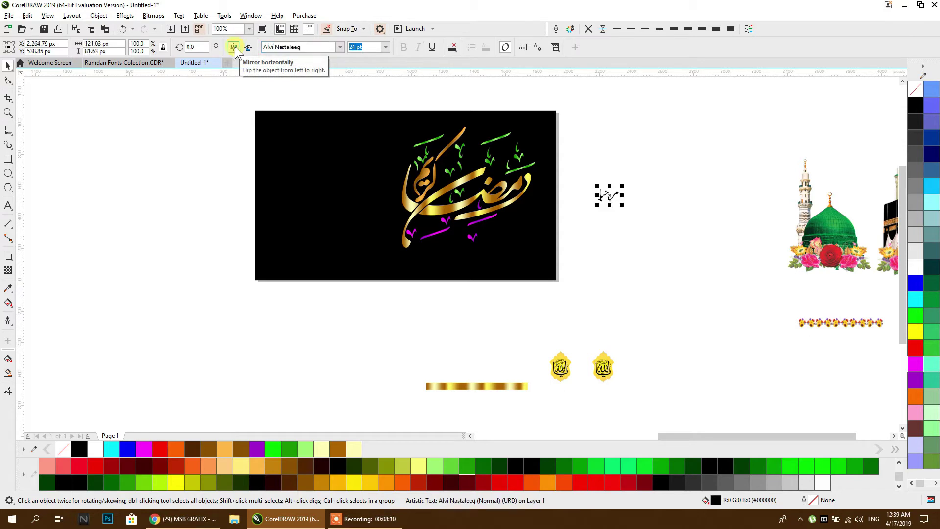
- Place the مرحبا text on the black background above the calligraphy and fill it white
scroll(628, 192, up, 2)
drag(628, 191, 343, 140)
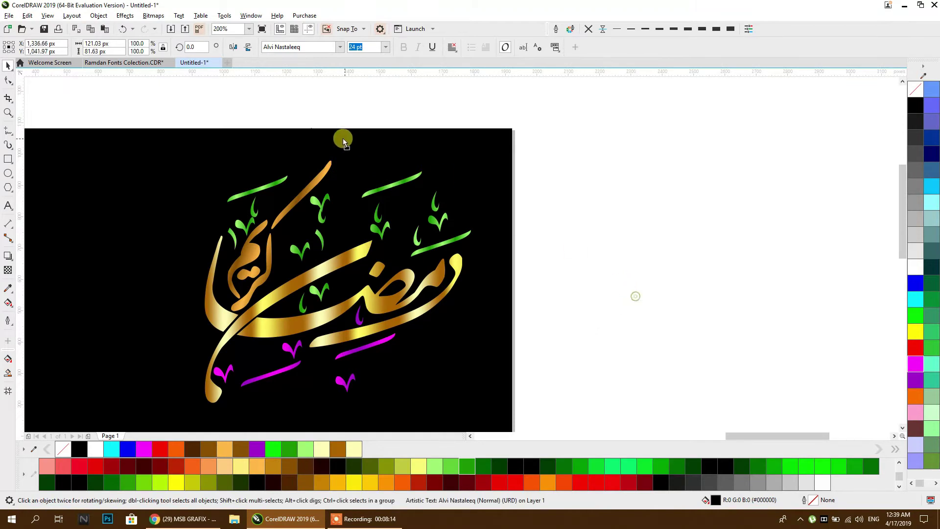
drag(357, 174, 380, 176)
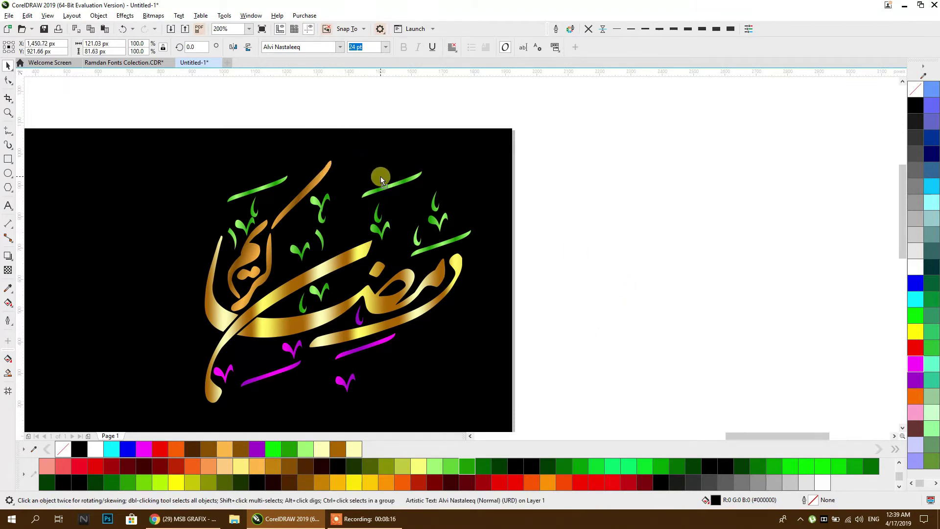
click(920, 271)
- Enlarge the white مرحبا text to about 33 pt and tighten its letter spacing so مر sits closer to حبا
scroll(383, 157, up, 2)
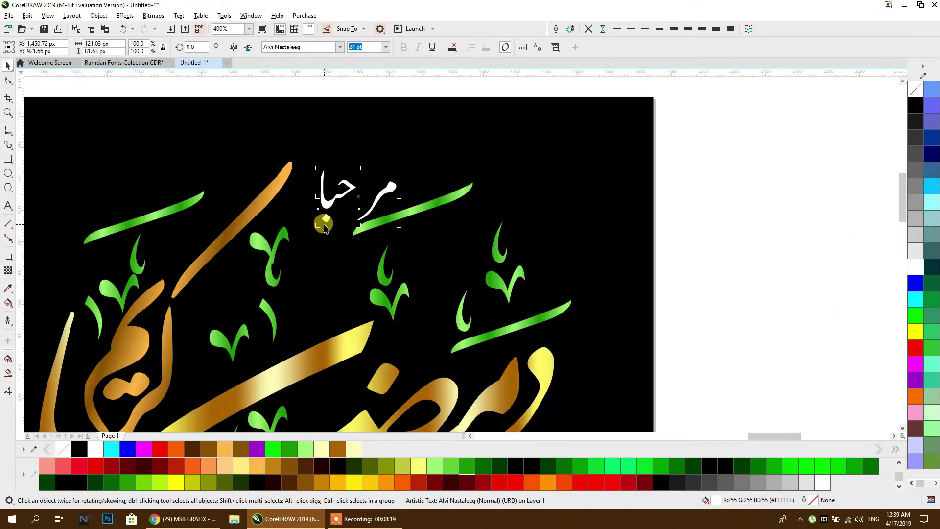
drag(318, 225, 290, 243)
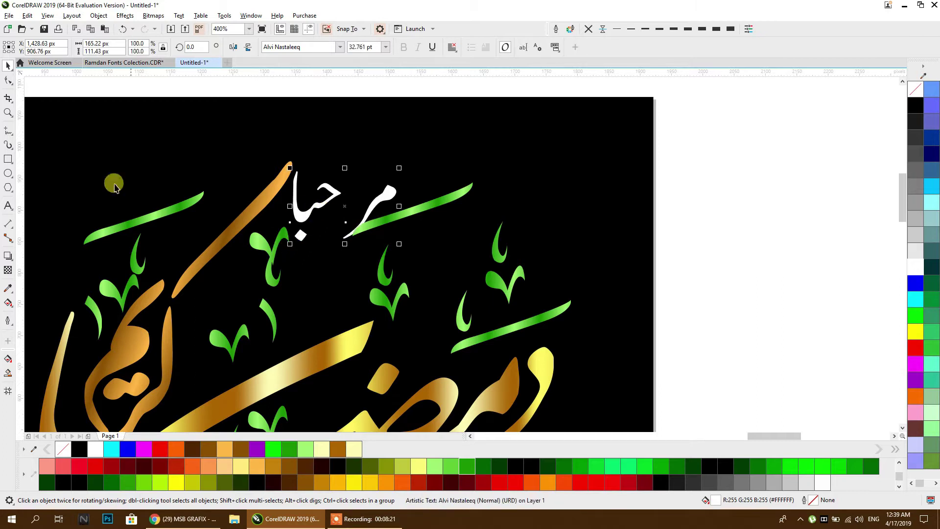
click(6, 81)
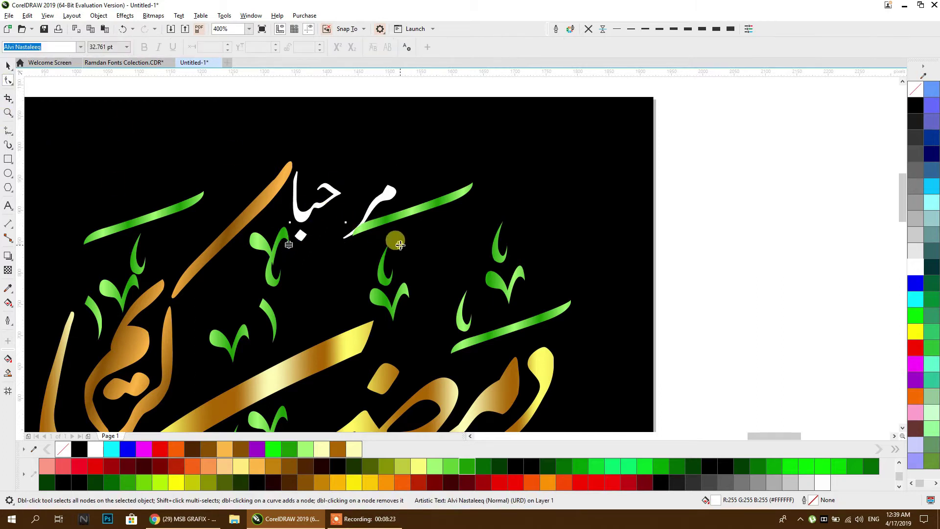
drag(389, 243, 311, 238)
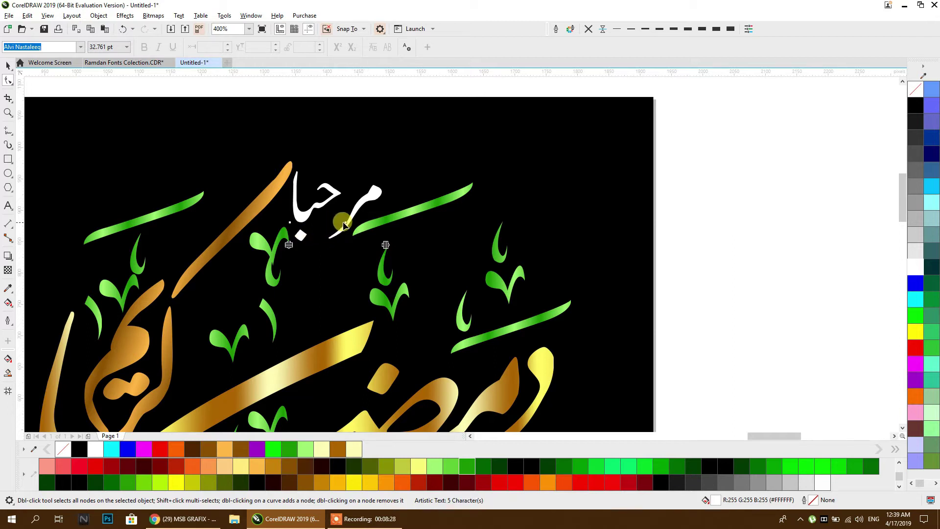
scroll(332, 226, up, 2)
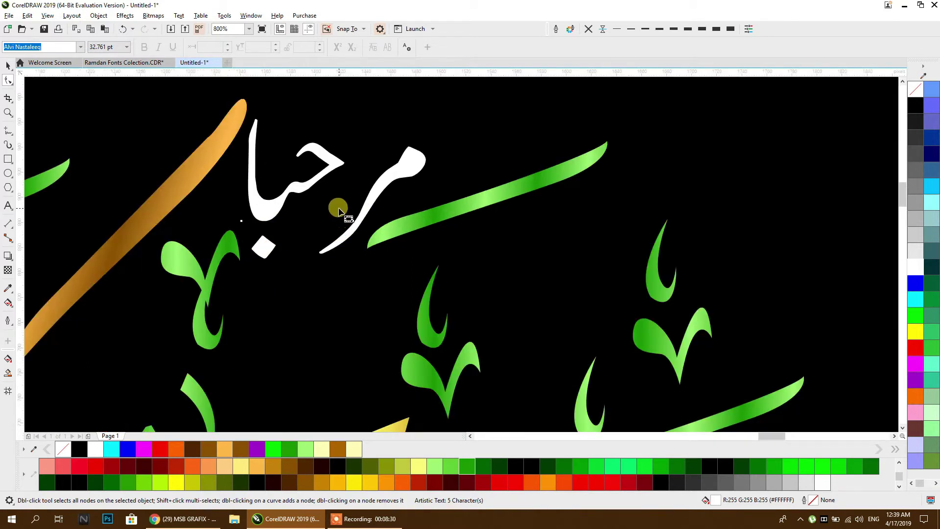
click(345, 225)
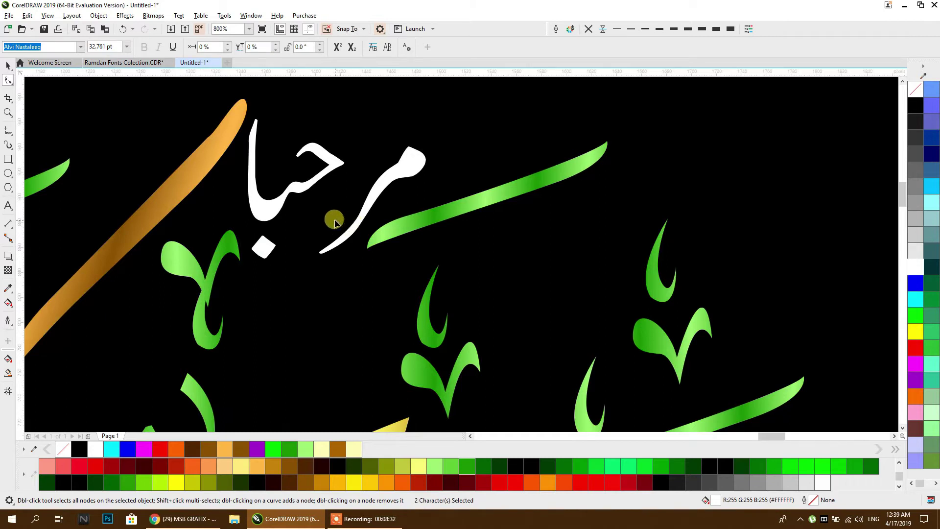
- Convert the مرحبا text to curves, broken apart into separate pieces, and move the مر piece closer to حبا
click(8, 65)
key(ctrl+q)
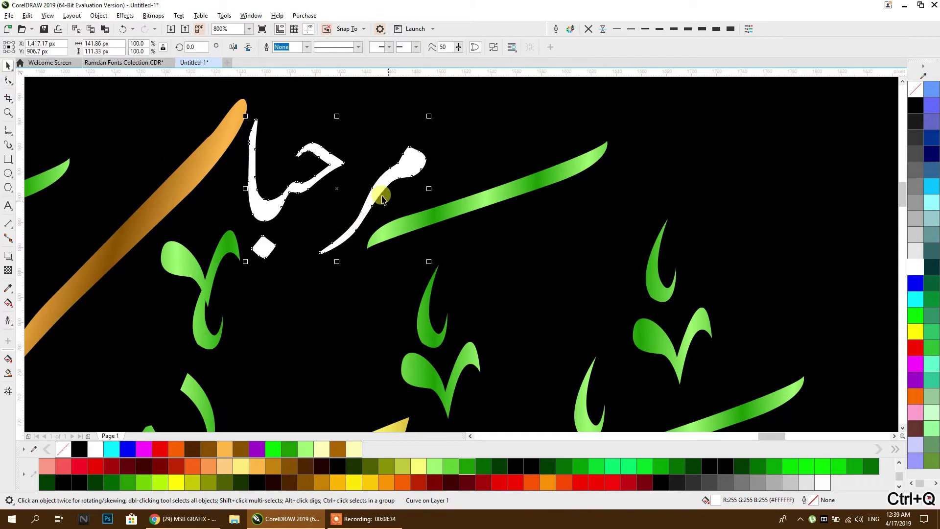
click(493, 48)
click(444, 208)
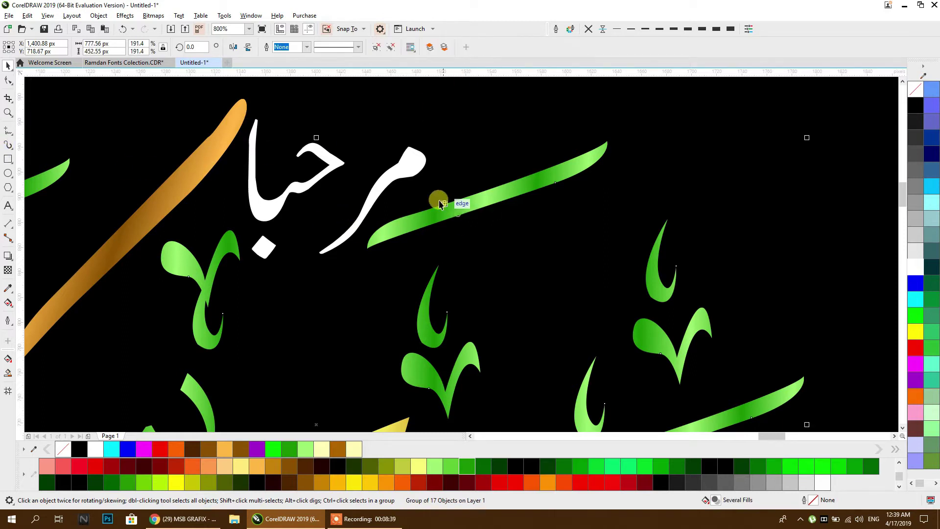
drag(388, 163, 361, 166)
- Weld the three مرحبا pieces into one curve and enlarge it to about 193 × 180 px above the calligraphy
scroll(367, 182, down, 2)
drag(416, 94, 290, 296)
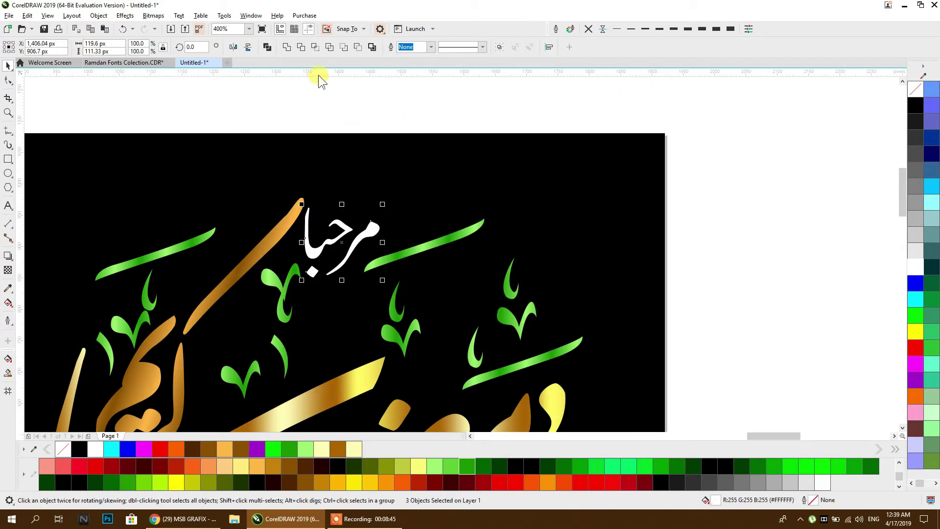
click(284, 48)
drag(363, 228, 444, 152)
drag(392, 242, 376, 236)
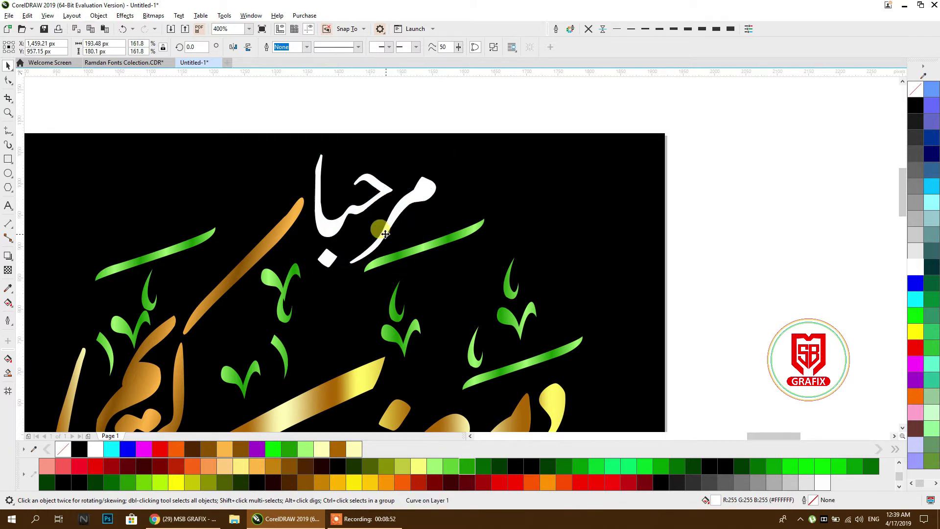
scroll(492, 124, down, 3)
scroll(457, 139, up, 1)
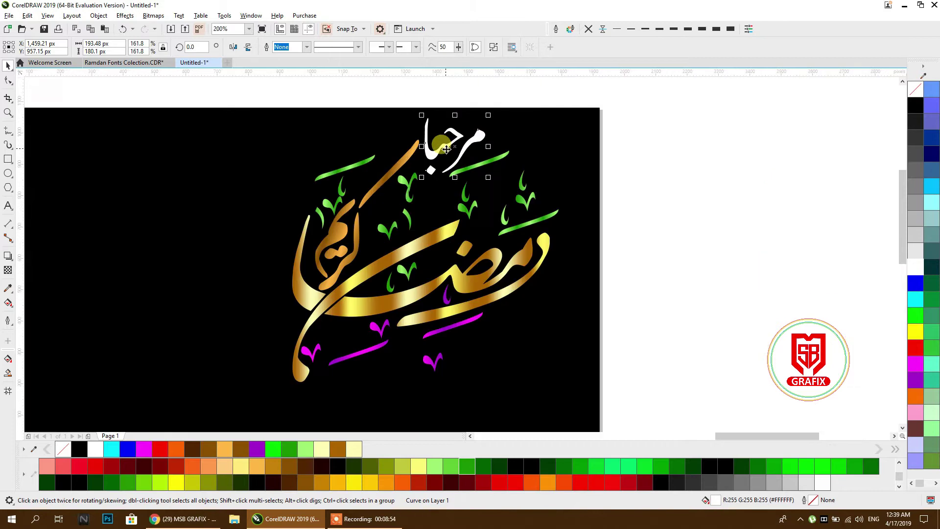
- Group مرحبا with the calligraphy and diacritics and scale the group down to about 810 × 802 px
scroll(445, 149, down, 1)
drag(559, 122, 362, 288)
key(ctrl+g)
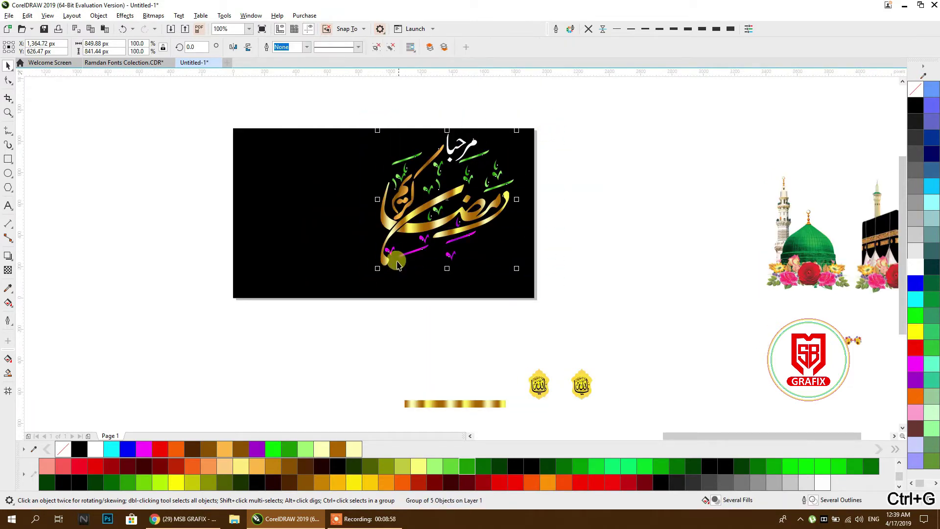
scroll(428, 216, up, 1)
drag(329, 316, 341, 304)
click(673, 230)
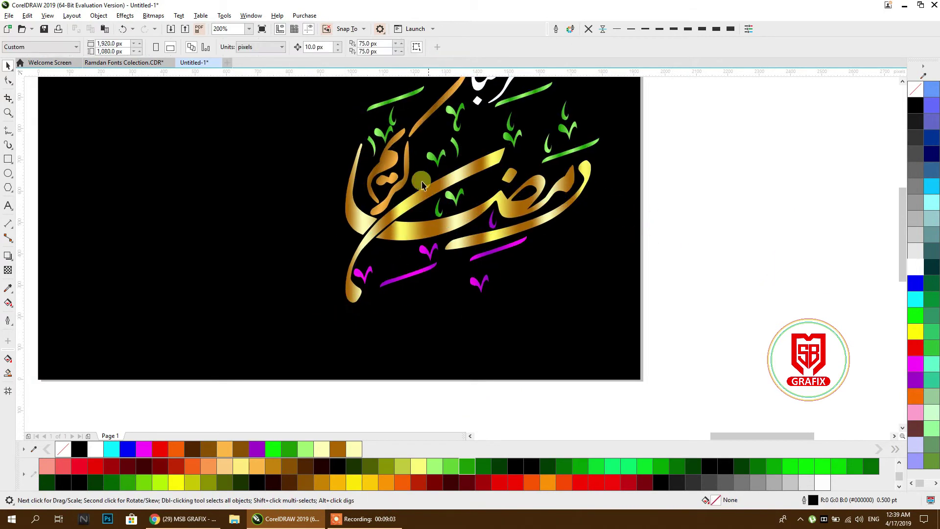
- Redirect the fountain fill of the كريم word vertically and shorten it into repeating gold-brown bands
click(409, 181)
ctrl+click(409, 180)
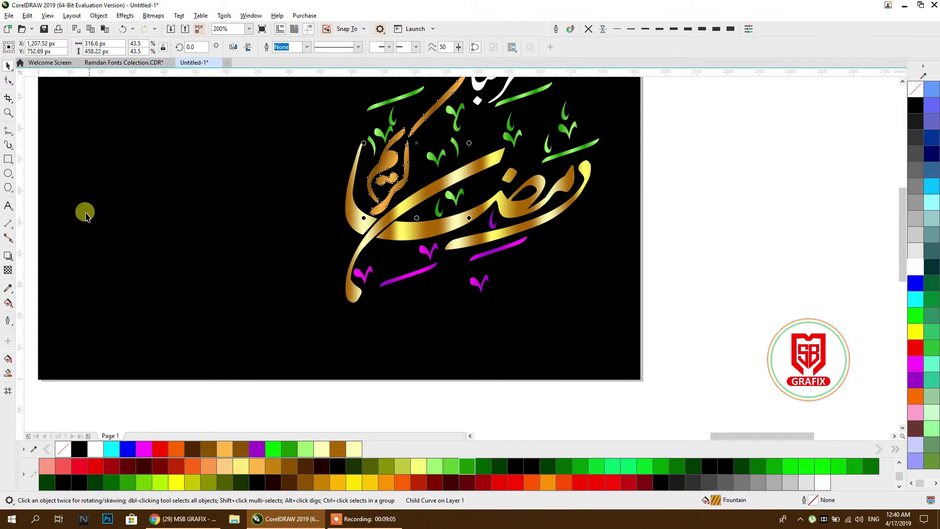
click(8, 303)
drag(405, 130, 405, 198)
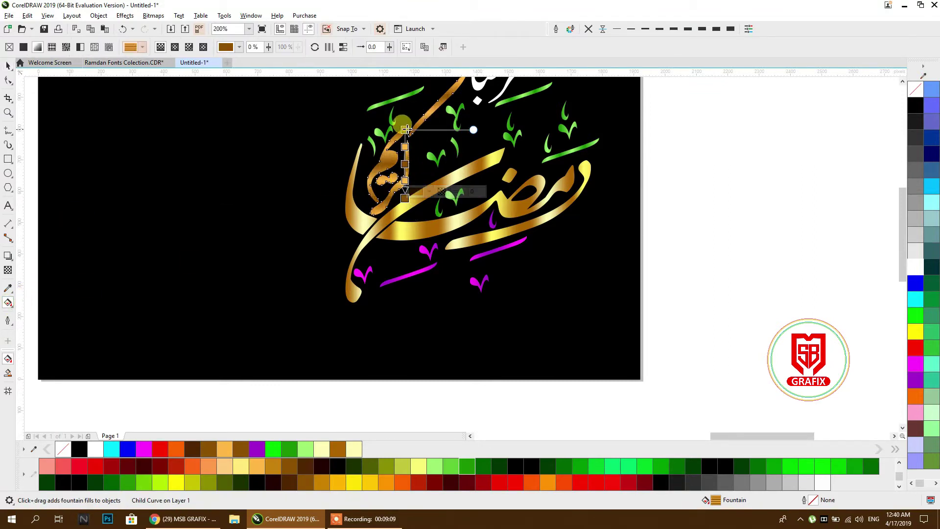
drag(406, 129, 414, 148)
scroll(414, 139, up, 3)
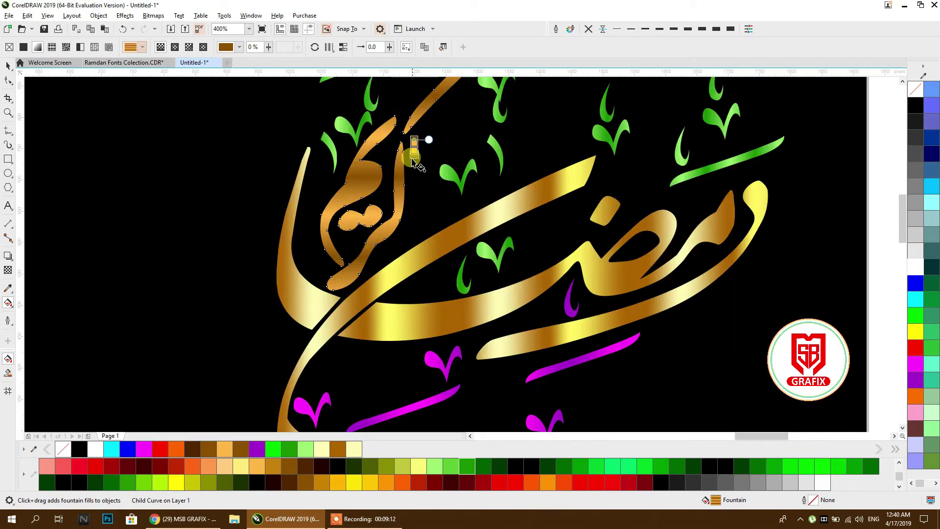
scroll(407, 191, down, 3)
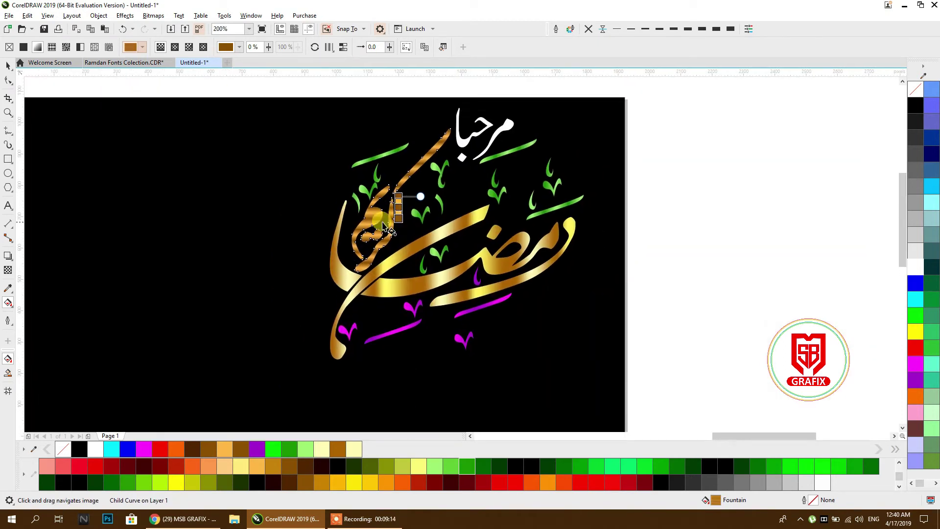
click(8, 67)
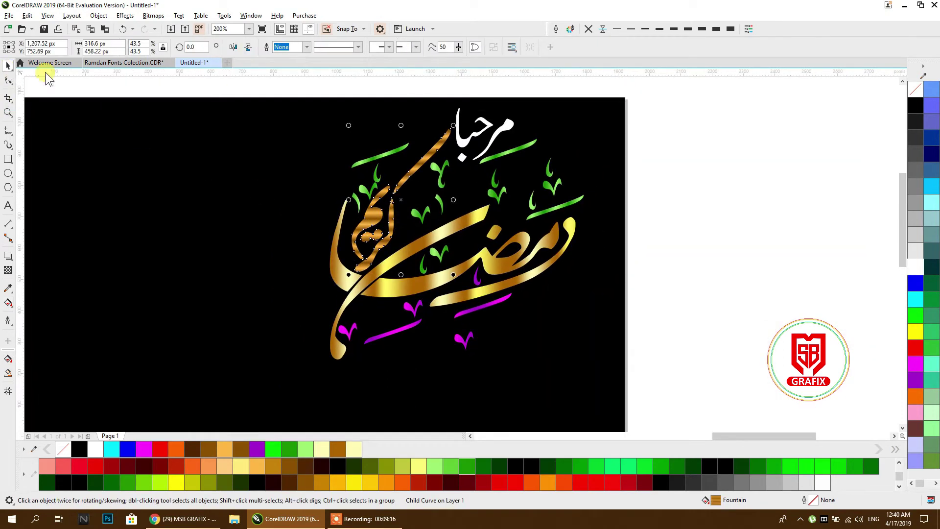
click(117, 90)
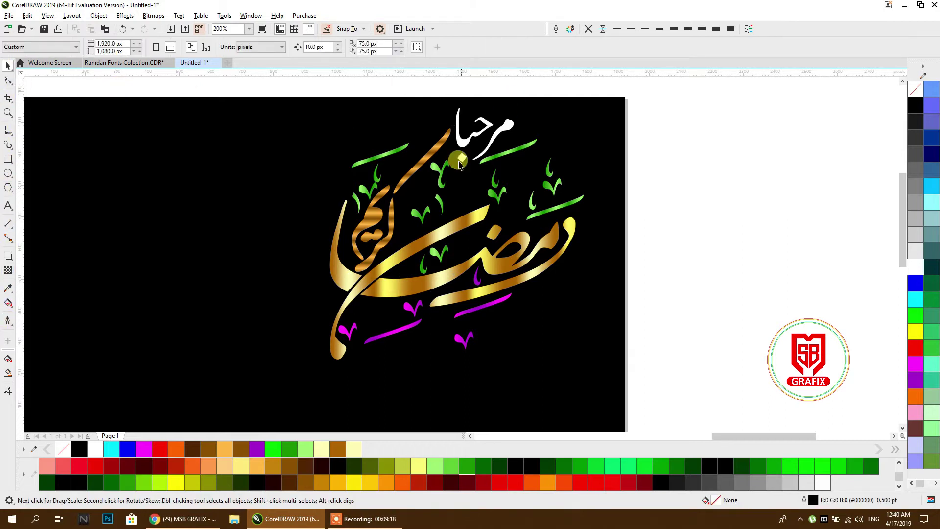
- Readjust the start, end and direction of the كريم word's fountain fill to get narrow, slightly slanted bands
drag(459, 164, 523, 153)
click(475, 166)
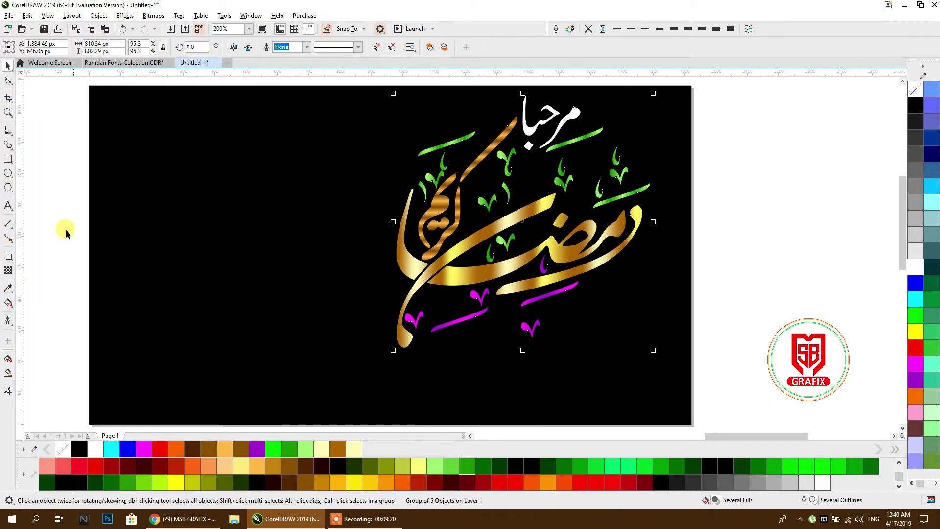
ctrl+click(429, 211)
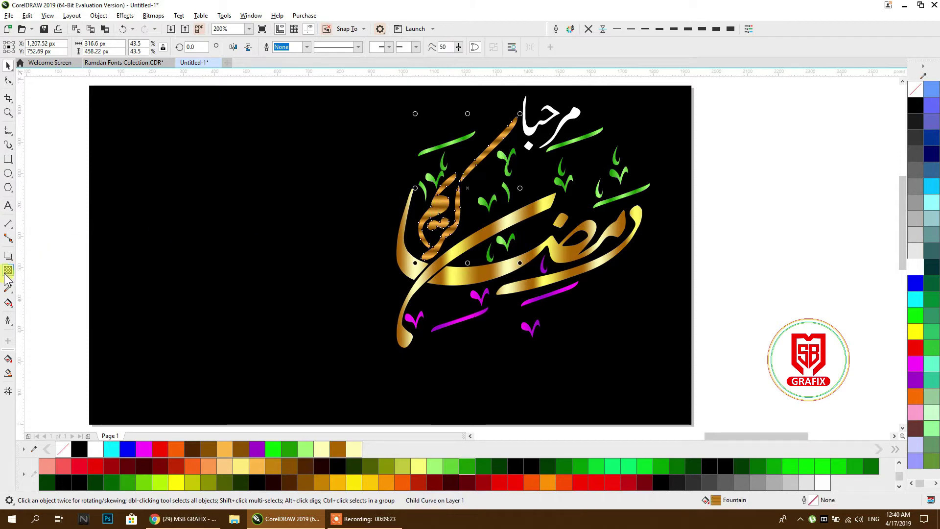
click(8, 302)
drag(463, 175, 464, 150)
drag(463, 206, 465, 212)
mouse_move(464, 152)
mouse_down()
mouse_move(473, 189)
mouse_move(497, 196)
mouse_move(480, 195)
mouse_move(483, 169)
mouse_up()
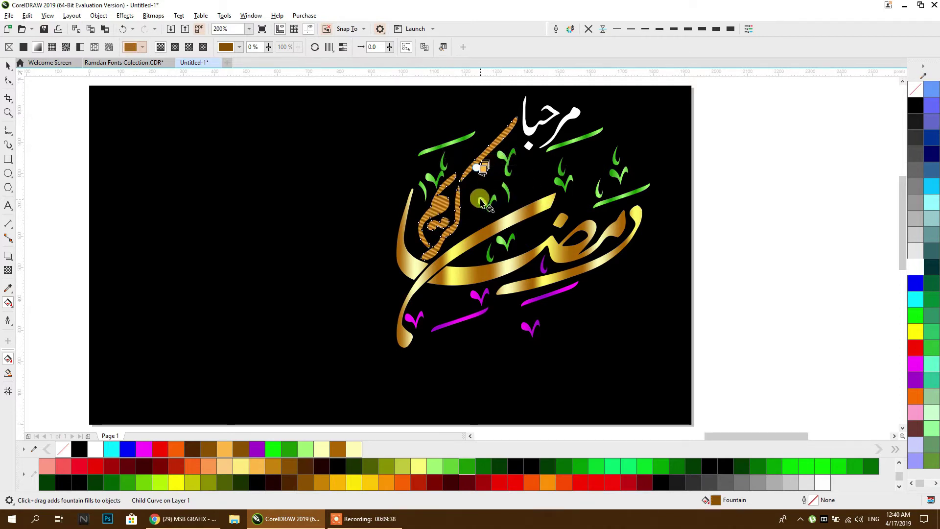
scroll(480, 198, up, 2)
mouse_move(454, 185)
mouse_down()
mouse_move(459, 199)
mouse_move(503, 151)
mouse_move(499, 130)
mouse_move(482, 168)
mouse_move(472, 168)
mouse_move(470, 205)
mouse_up()
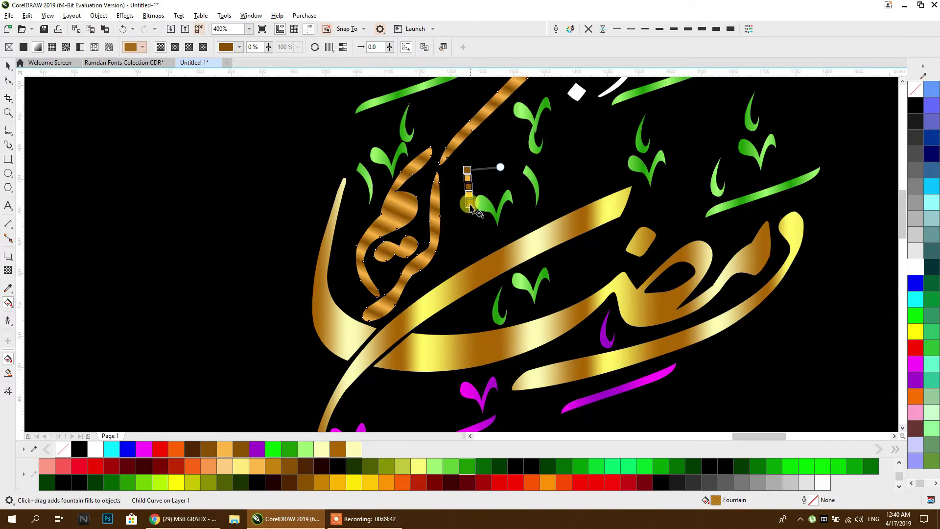
- Try a longer fountain fill on the كريم word and undo it
click(468, 200)
drag(467, 170, 475, 141)
drag(467, 211, 471, 227)
key(ctrl+z)
key(ctrl+z)
- Enlarge the grouped calligraphy towards the banner's lower right corner and deselect it
scroll(462, 206, down, 1)
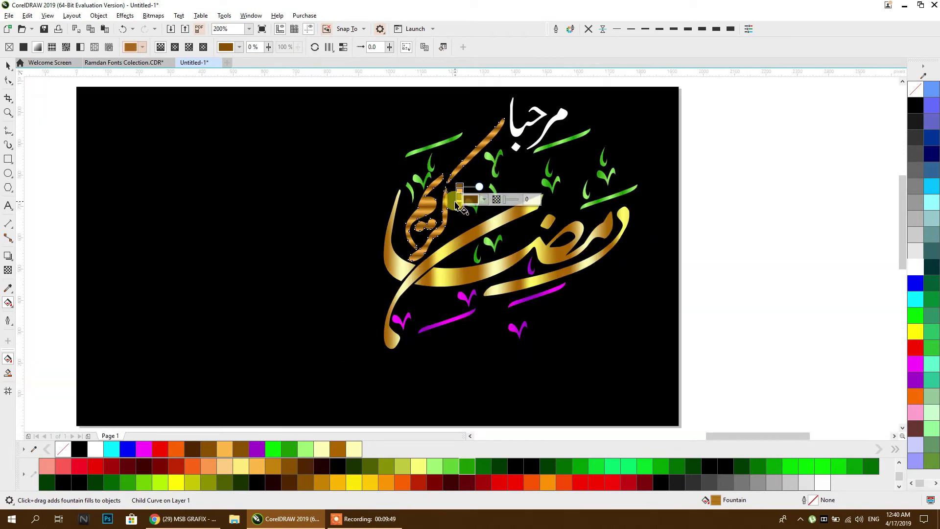
click(7, 66)
scroll(356, 91, down, 1)
click(458, 100)
drag(500, 223, 514, 246)
key(Escape)
click(525, 289)
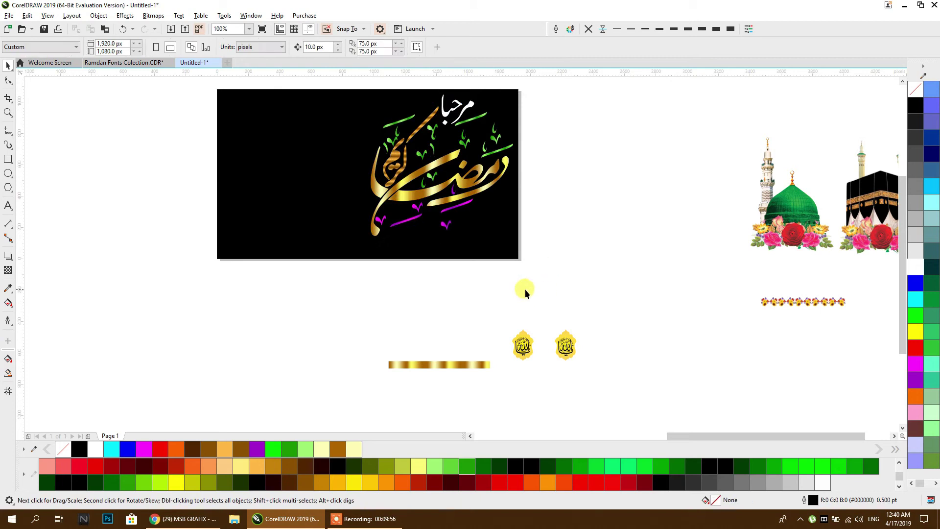
- Move the Kaaba image behind the green dome image and align both images' centres horizontally and vertically
drag(872, 233, 480, 240)
scroll(606, 240, up, 2)
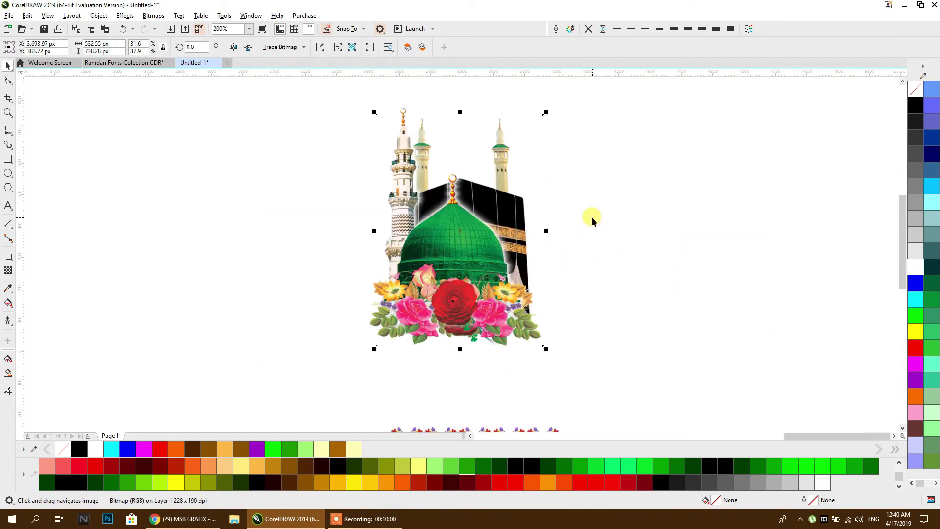
click(591, 216)
drag(312, 362, 312, 364)
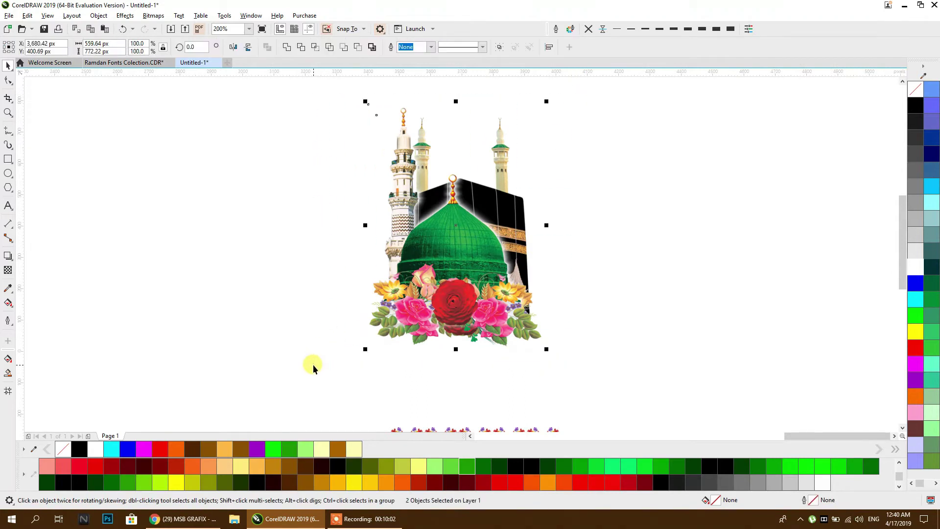
key(c)
key(e)
click(610, 291)
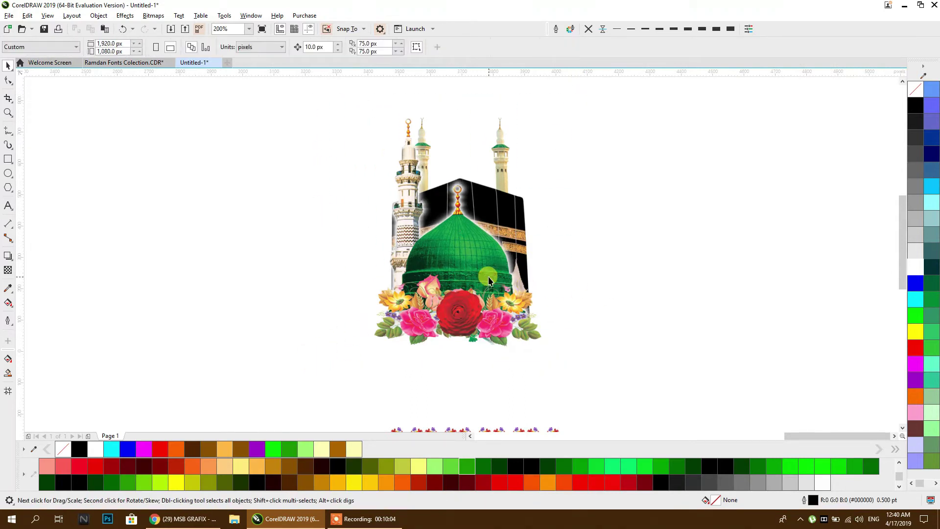
- Group the aligned dome and Kaaba images and place the group on the left part of the black banner
scroll(507, 260, down, 2)
drag(413, 325, 413, 326)
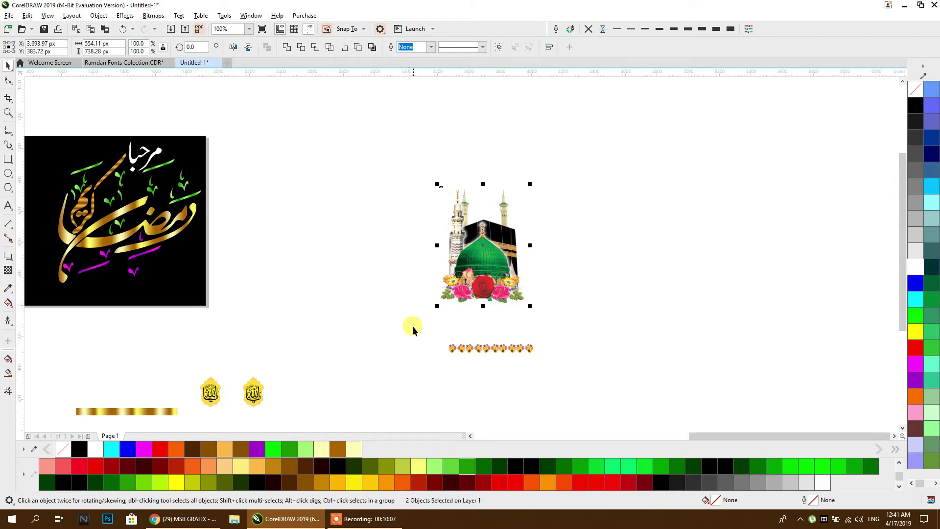
key(ctrl+g)
scroll(586, 239, left, 3)
drag(639, 251, 107, 223)
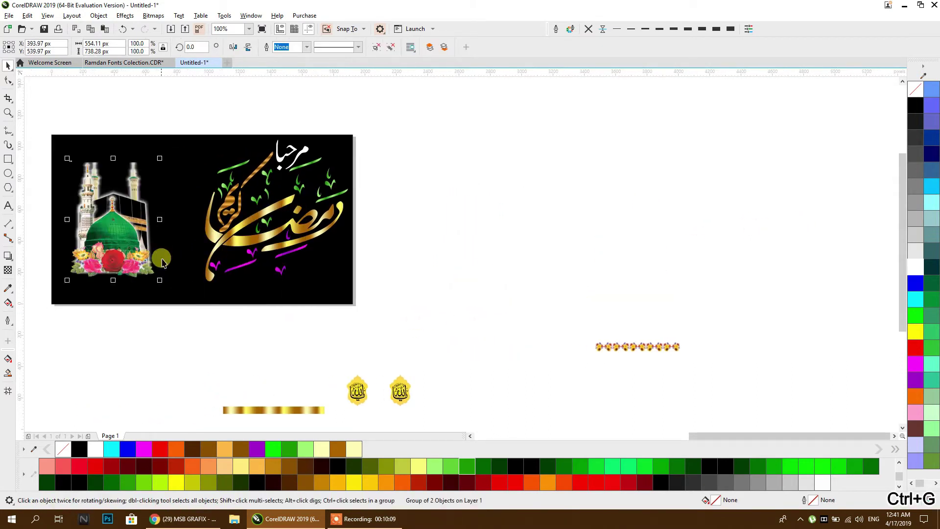
- Enlarge the mosque image group to about 799 × 1065 px so it fills the banner's height at the left edge
scroll(107, 223, left, 3)
scroll(354, 297, up, 1)
drag(354, 297, 315, 348)
scroll(377, 334, down, 1)
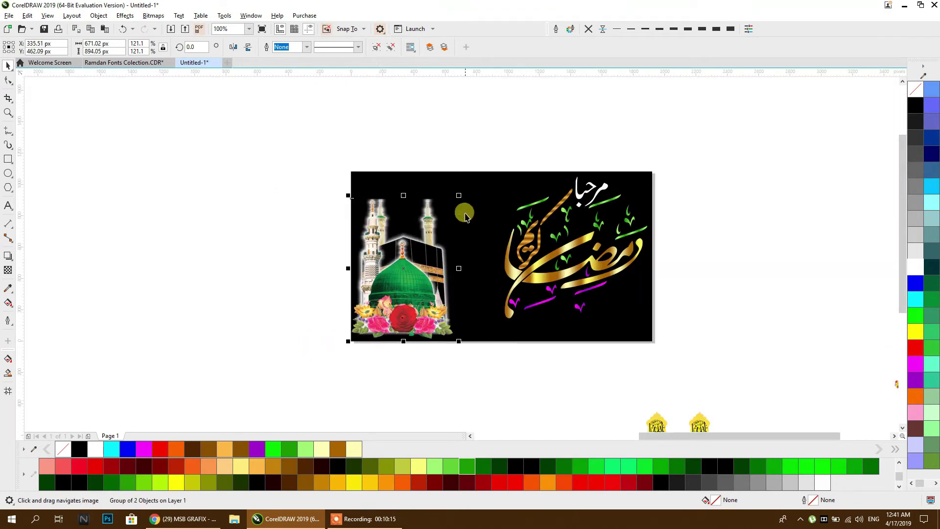
drag(458, 196, 479, 169)
scroll(422, 308, up, 1)
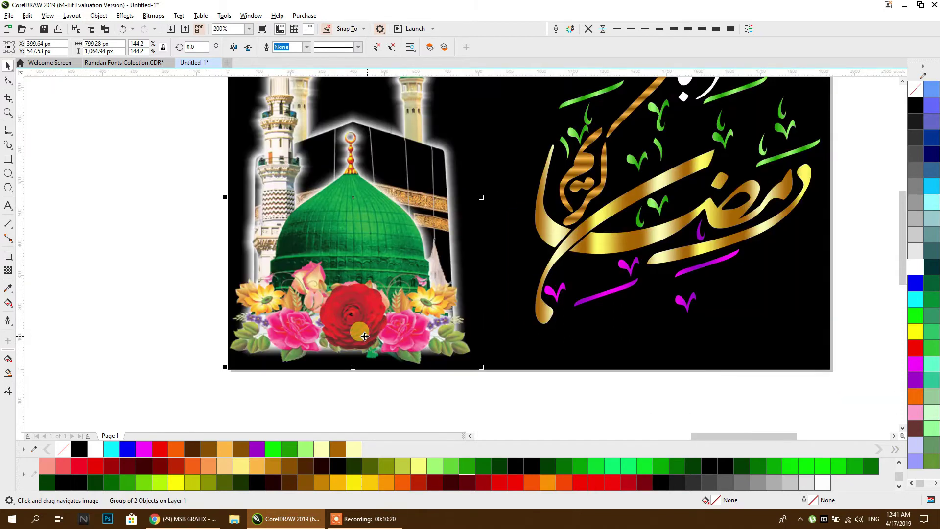
scroll(338, 249, down, 1)
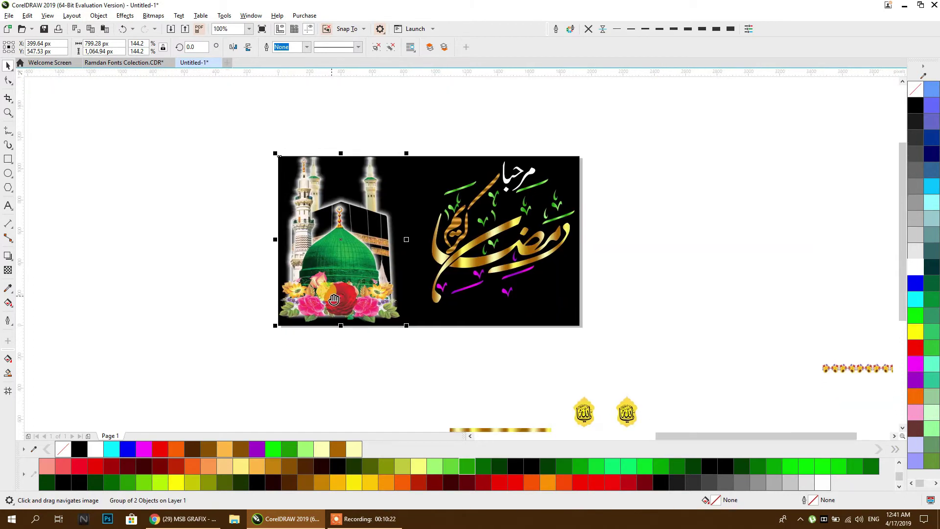
- PowerClip the mosque image group inside the black banner rectangle
right_click(338, 258)
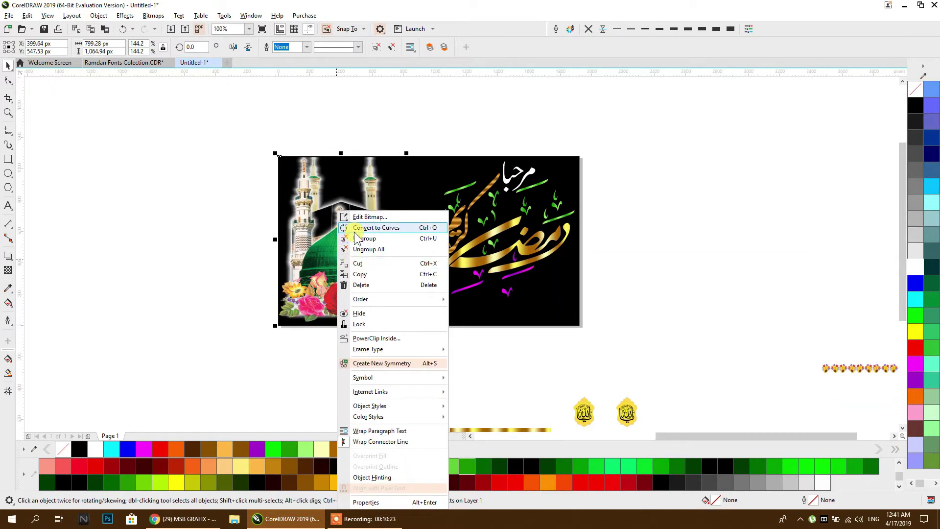
click(368, 339)
click(411, 315)
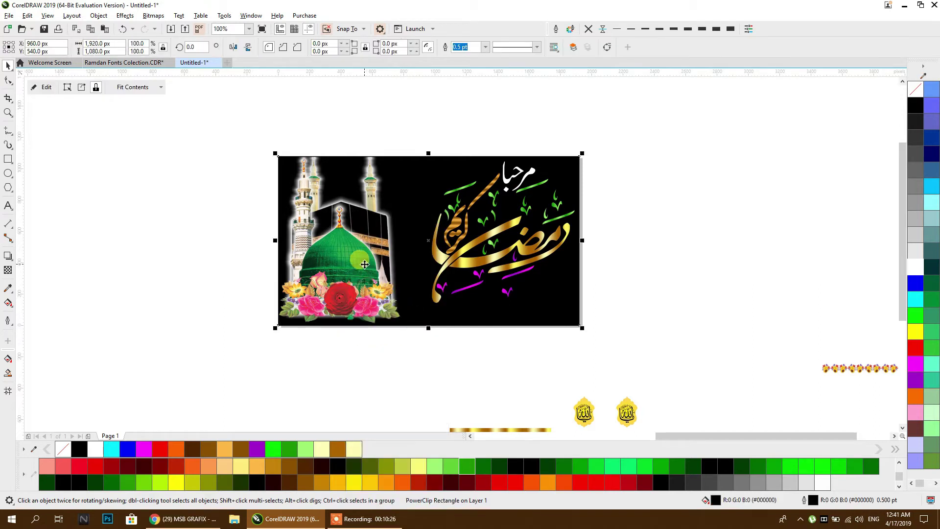
- Edit the PowerClip contents, enlarge the mosque image group to about 850 × 1132 px so it overlaps the banner's lower-left corner, and finish editing
click(339, 243)
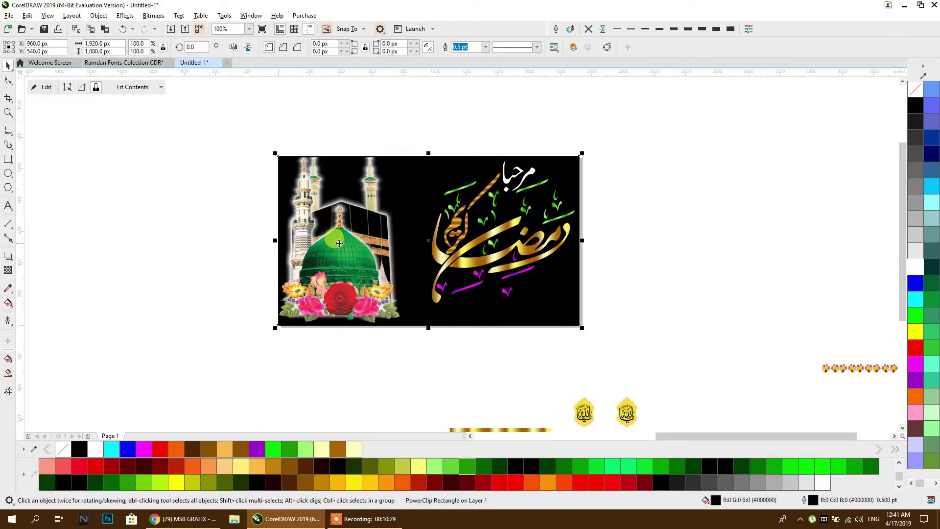
ctrl+click(338, 243)
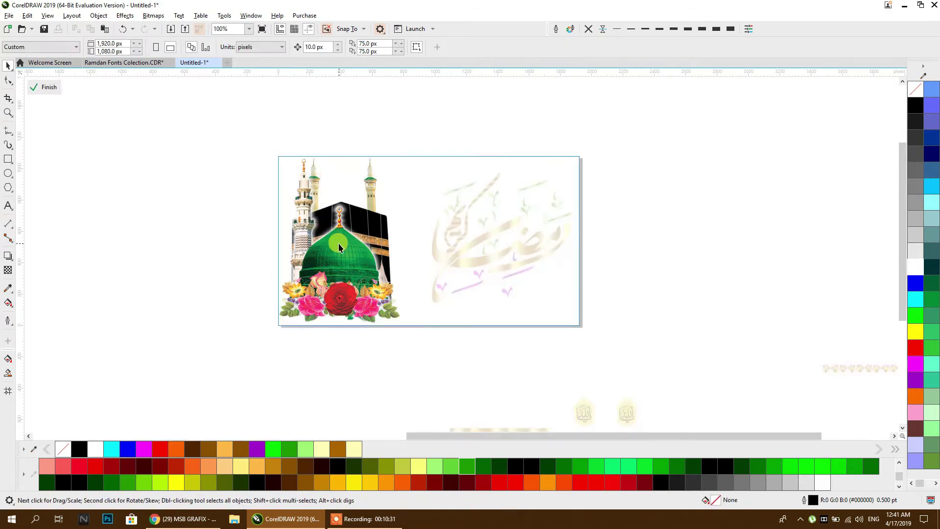
drag(275, 326, 267, 337)
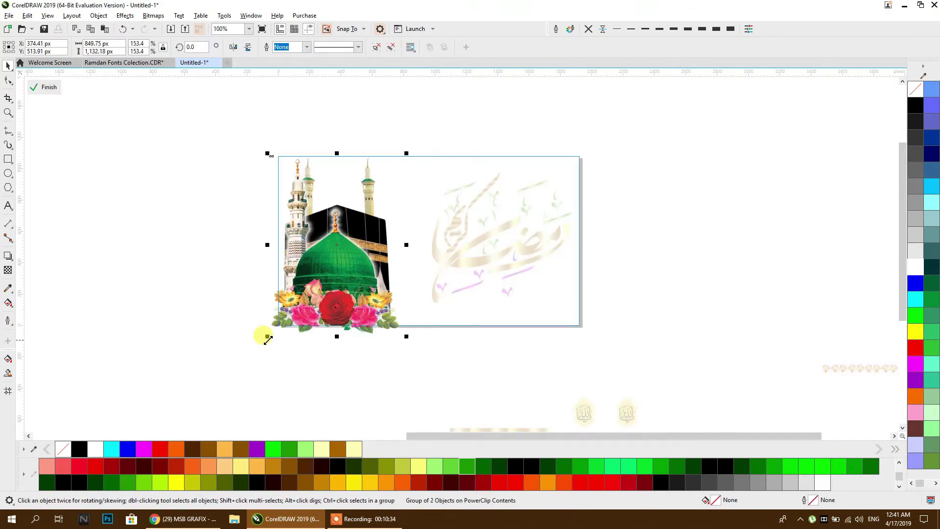
ctrl+click(358, 360)
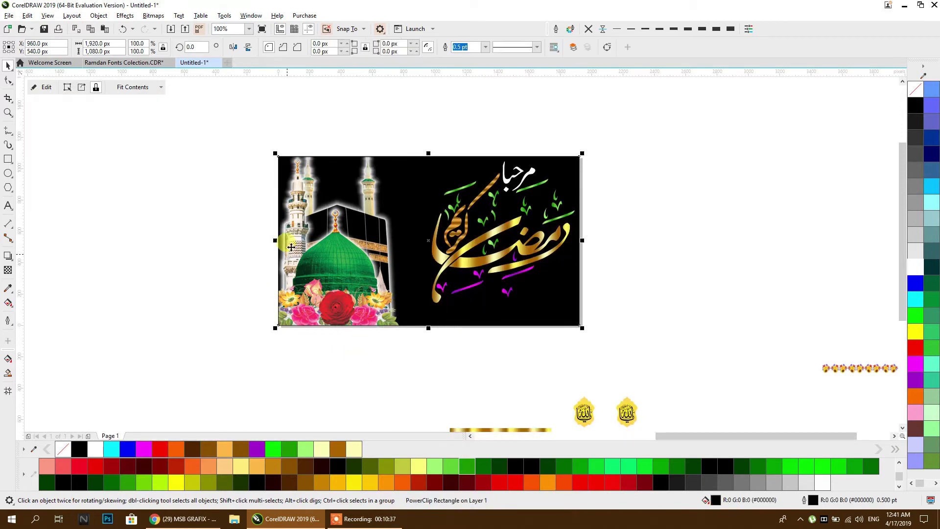
- Place the small flower border strip on the banner's bottom edge at the left corner, over the large roses
mouse_move(902, 435)
mouse_down()
mouse_move(762, 349)
mouse_move(672, 308)
mouse_move(261, 319)
mouse_move(256, 307)
mouse_move(249, 319)
mouse_up()
click(810, 352)
scroll(247, 319, up, 4)
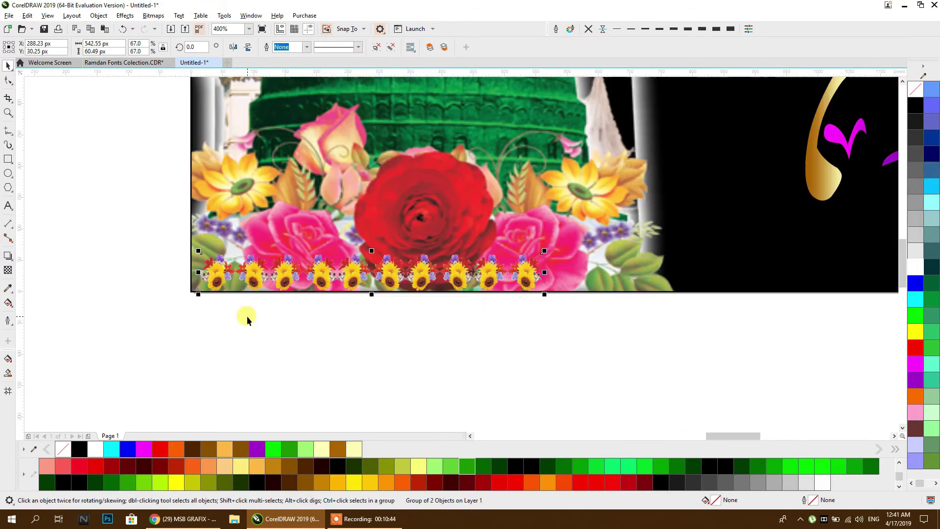
drag(312, 277, 301, 277)
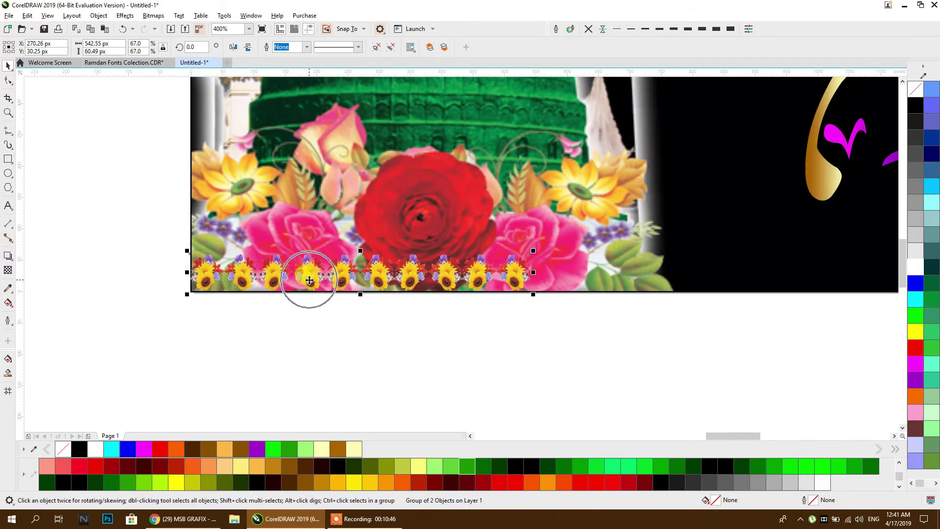
- Mirror only the right half of the grouped flower border strip horizontally
ctrl+click(407, 283)
click(233, 48)
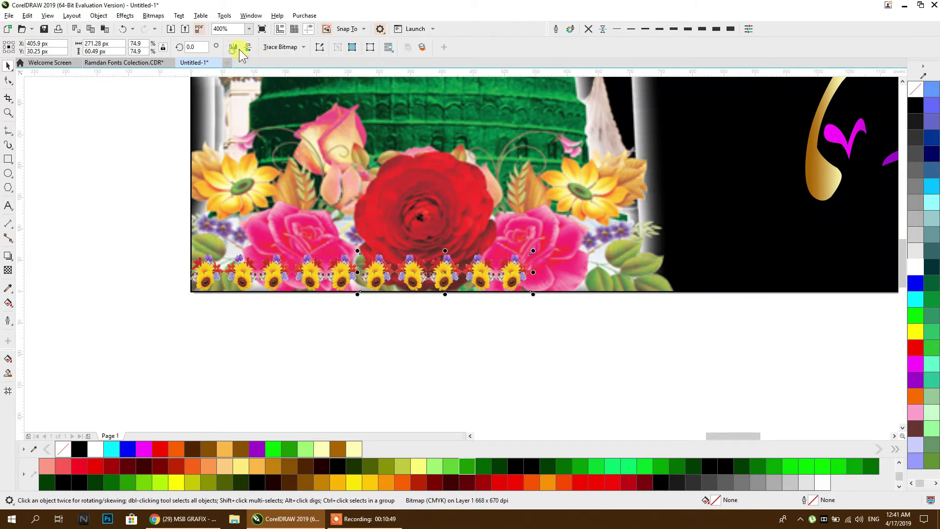
click(365, 360)
- Duplicate the flower border strip directly to its right along the bottom edge and mirror the copy horizontally
click(310, 288)
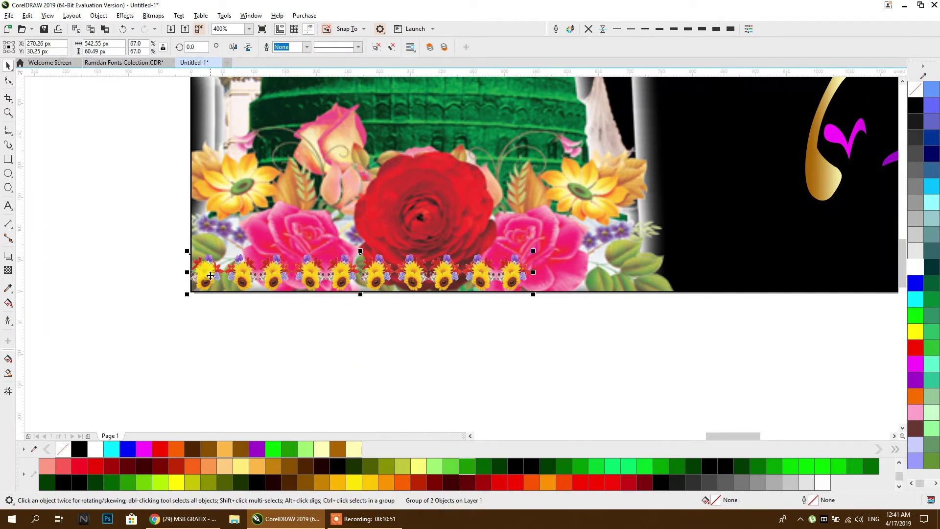
drag(196, 271, 536, 272)
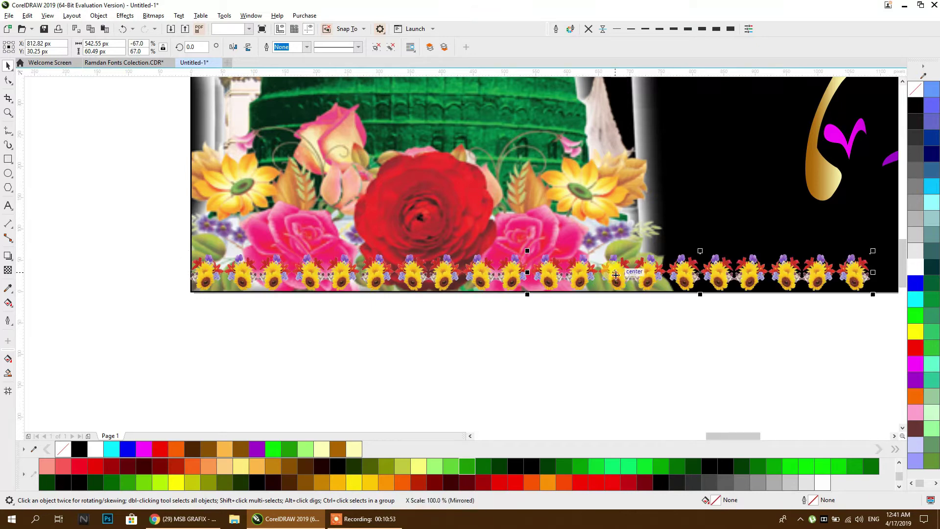
click(232, 47)
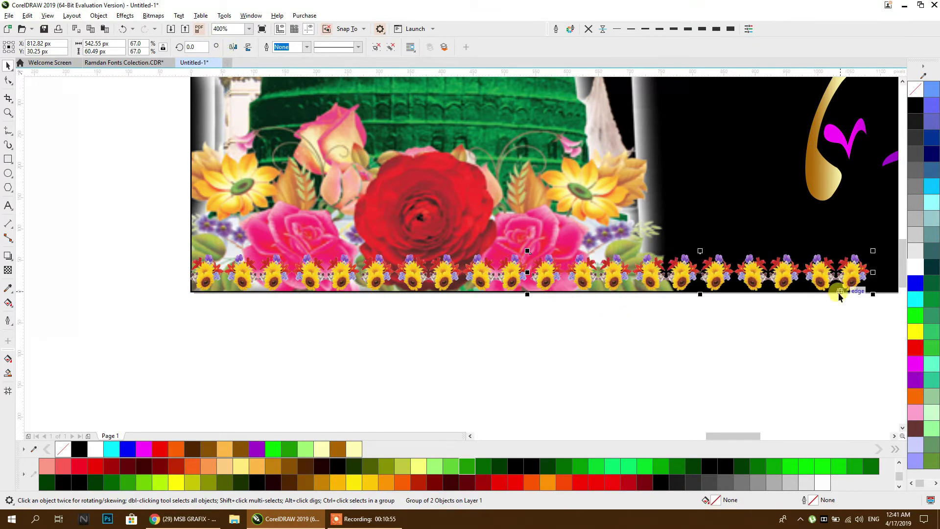
- Scale both flower border strips down together so they span the bottom of the mosque image
shift+click(510, 288)
scroll(512, 302, down, 1)
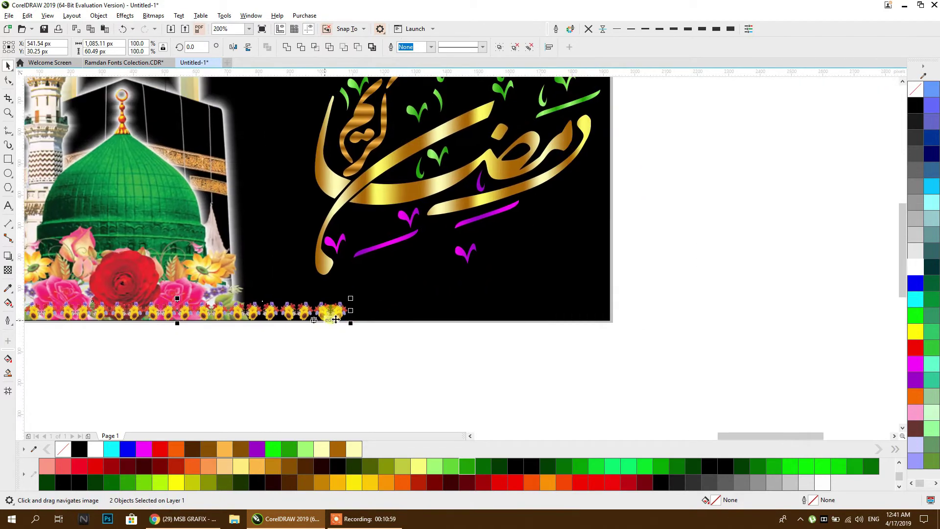
drag(351, 299, 300, 303)
scroll(361, 335, down, 1)
click(361, 334)
scroll(324, 336, down, 1)
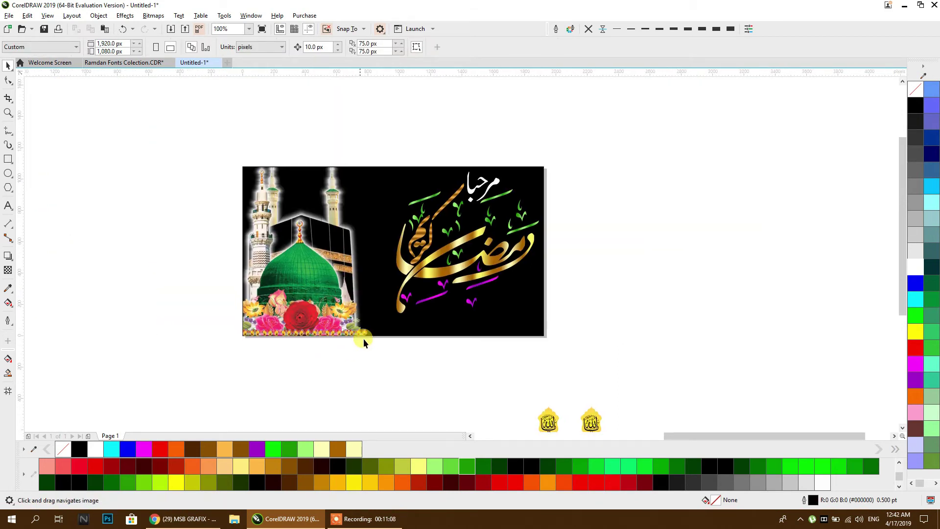
- Copy the black محمد calligraphy from Ramdan Fonts Colection.CDR and paste it into Untitled-1 between the two yellow medallions
scroll(363, 339, down, 3)
scroll(573, 298, up, 3)
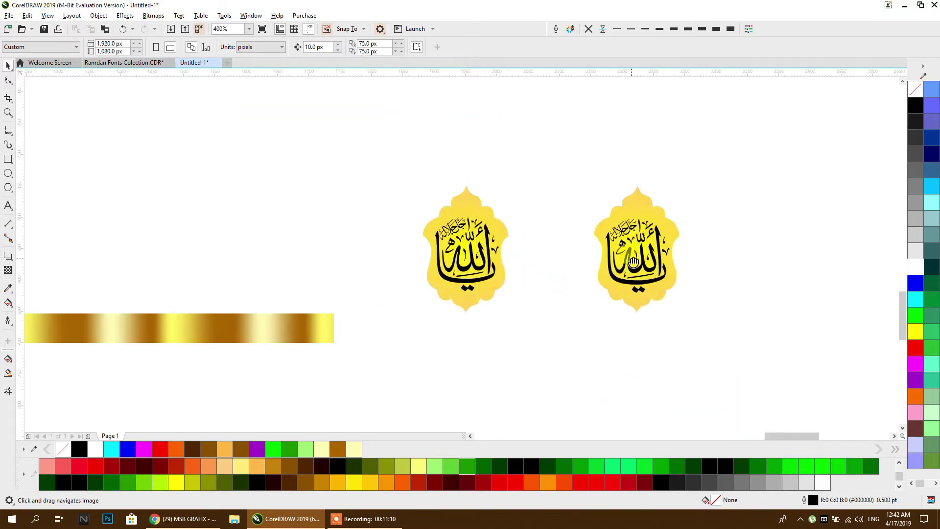
scroll(433, 300, down, 2)
scroll(430, 299, up, 3)
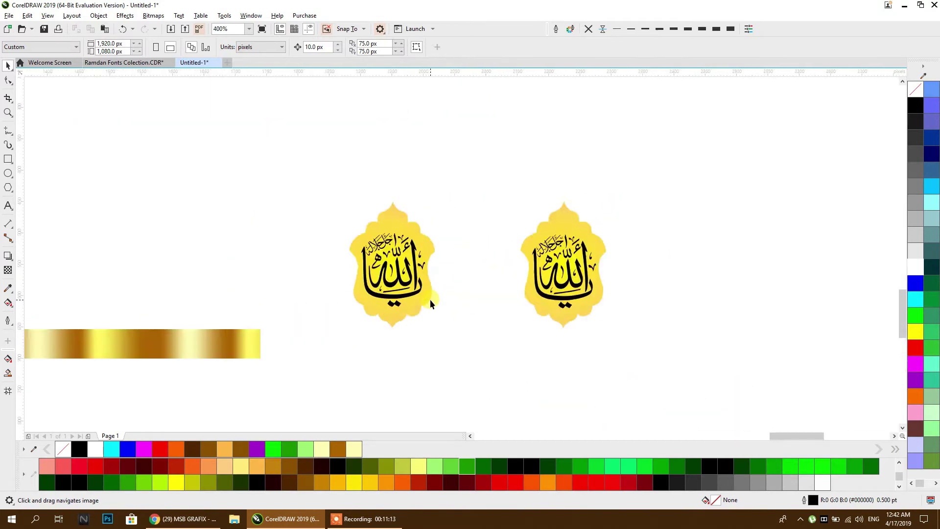
scroll(426, 296, down, 1)
click(413, 290)
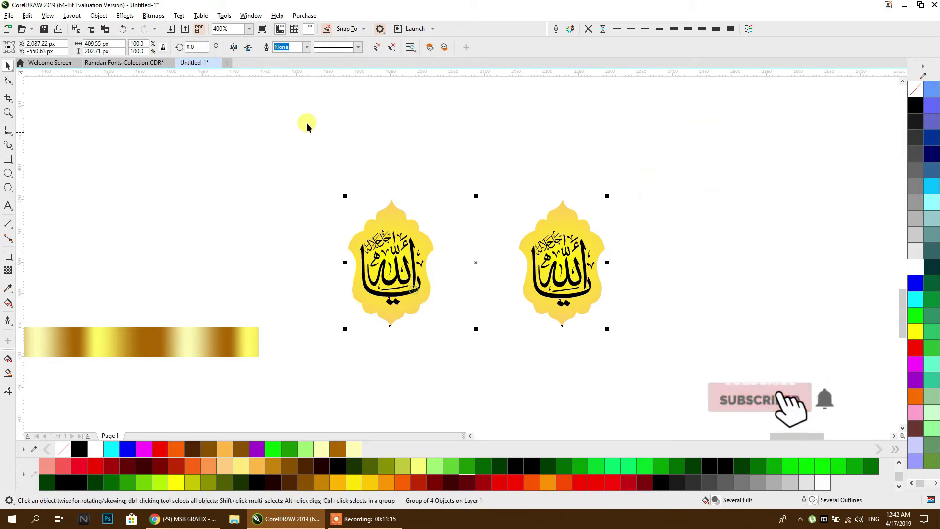
click(139, 63)
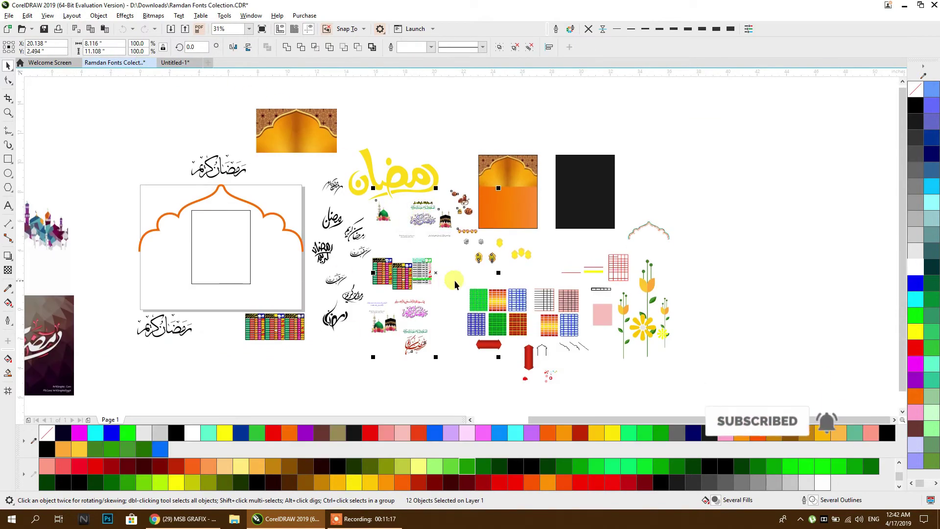
scroll(487, 252, up, 4)
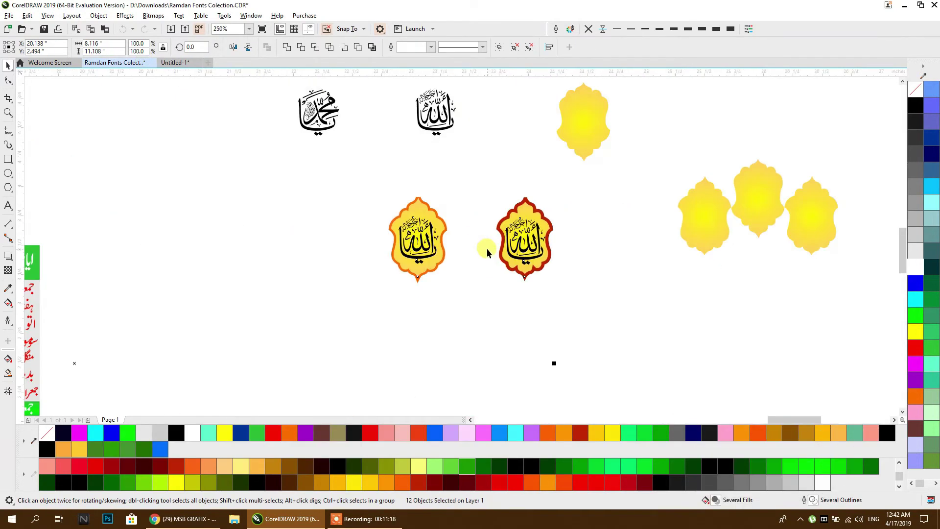
click(317, 128)
key(ctrl+c)
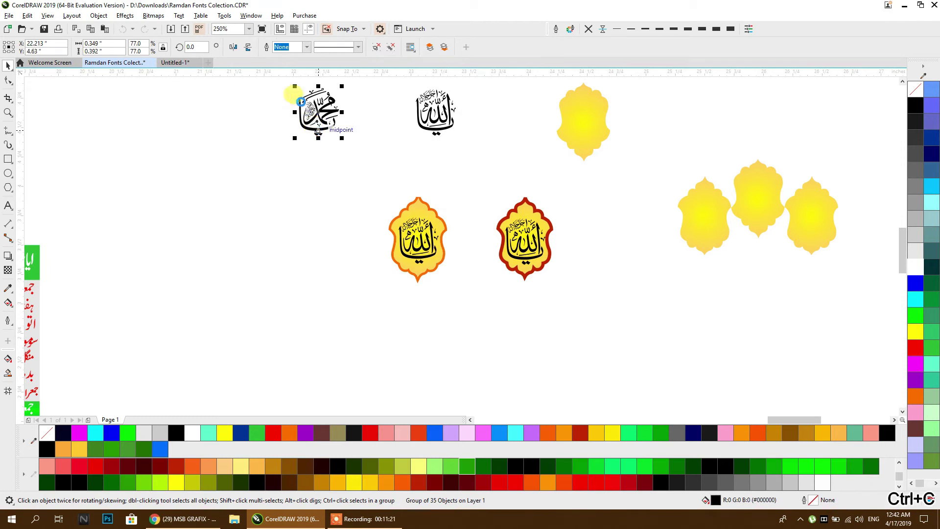
click(176, 63)
key(ctrl+v)
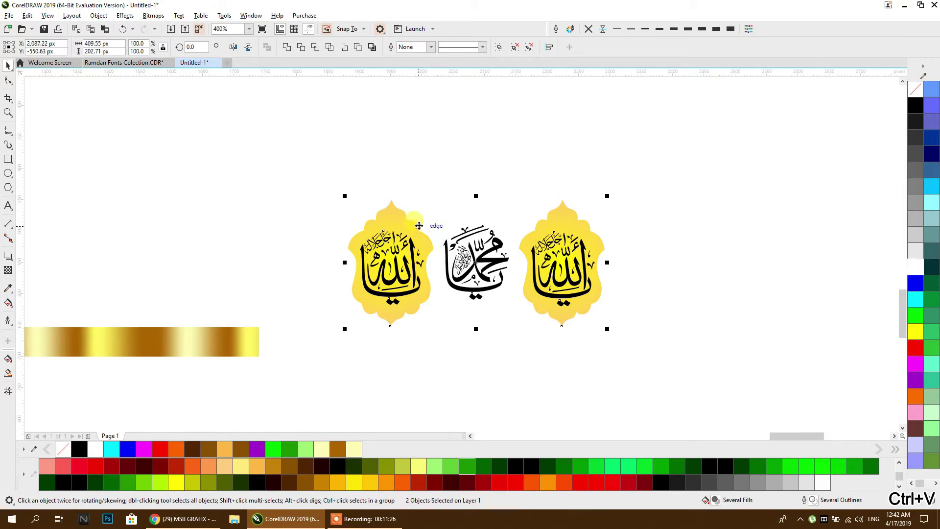
- Move the الله calligraphy off the first yellow medallion to an empty area and put the محمد calligraphy in its place
click(427, 215)
click(414, 260)
click(386, 111)
drag(411, 256, 761, 149)
drag(496, 262, 385, 264)
click(426, 165)
scroll(406, 211, up, 2)
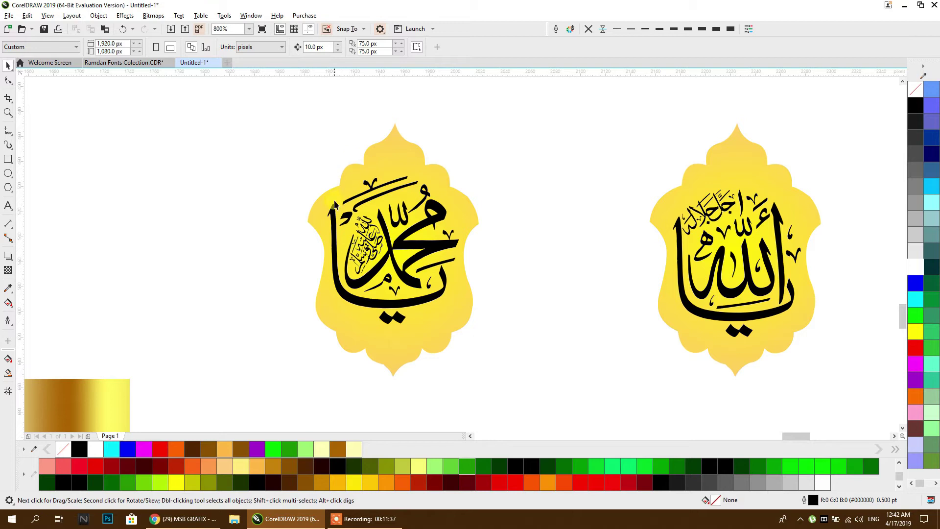
scroll(349, 243, down, 6)
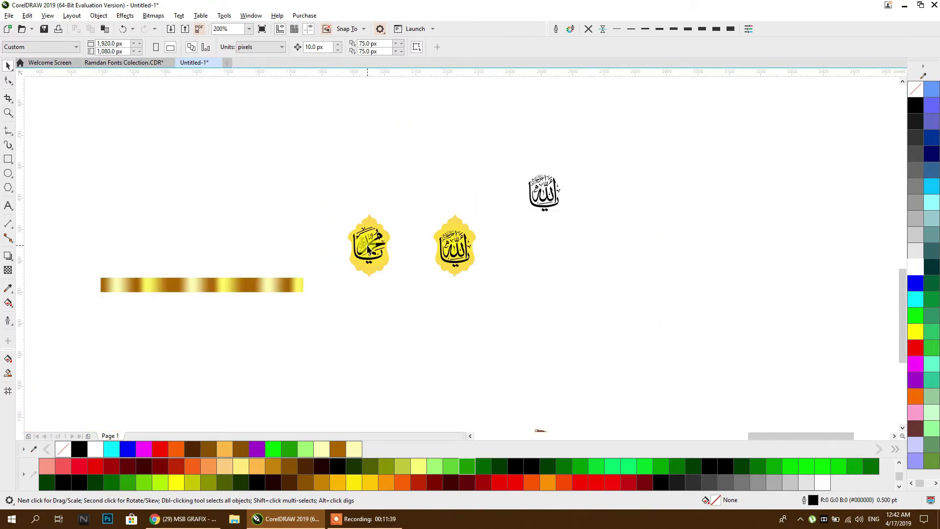
drag(368, 254, 436, 298)
scroll(436, 298, up, 4)
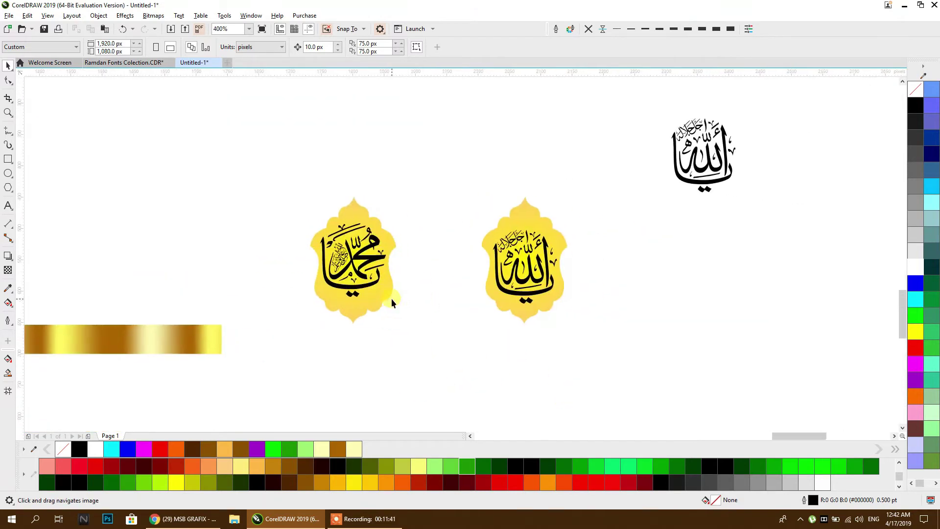
click(334, 243)
click(426, 377)
- Draw a straight diagonal Pen line about 231 × 177 px in the empty area beside the محمد medallion
scroll(350, 323, down, 2)
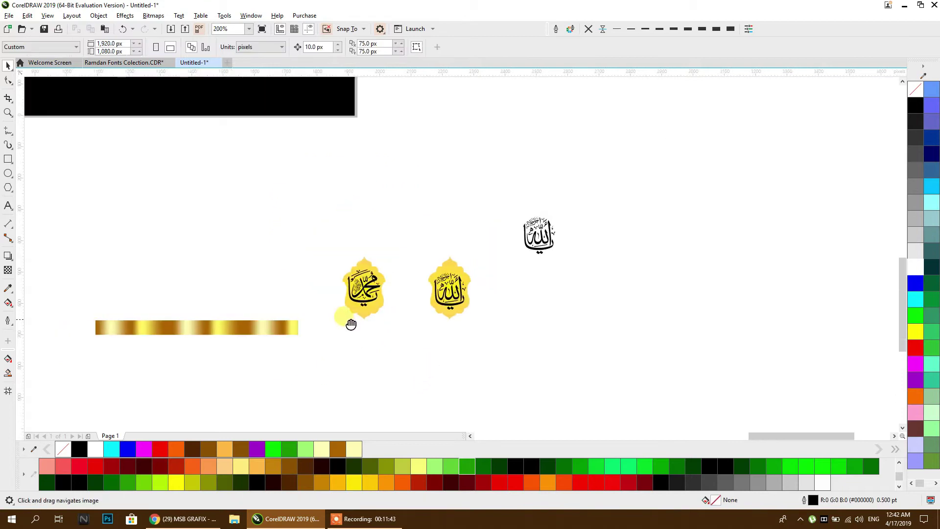
scroll(385, 300, up, 2)
drag(352, 289, 374, 304)
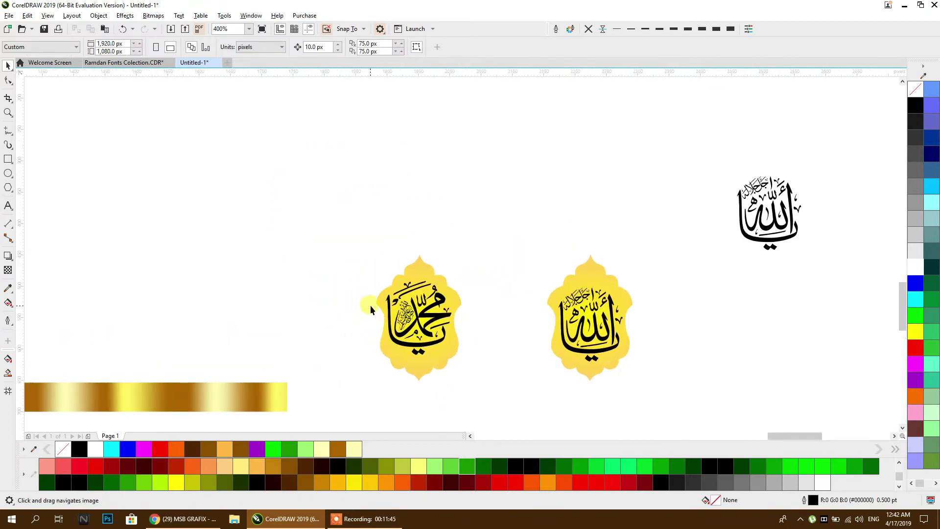
click(10, 130)
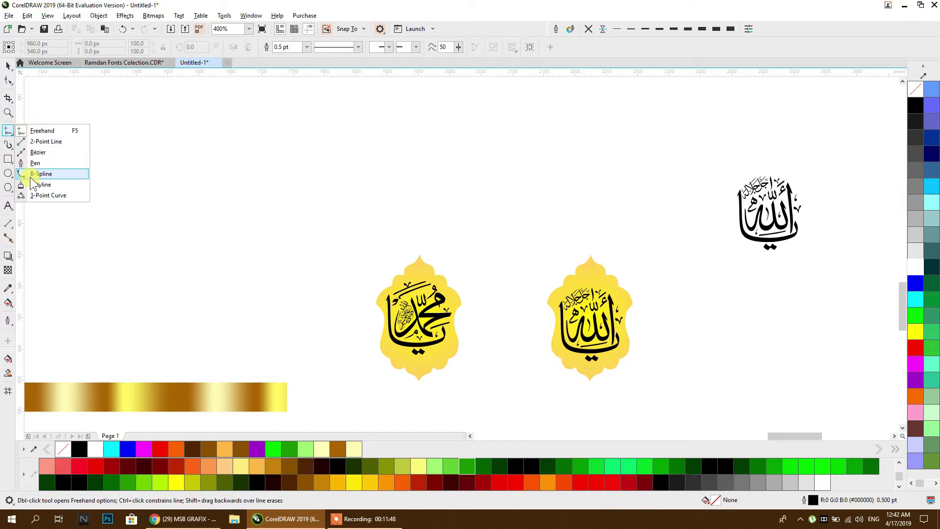
click(35, 163)
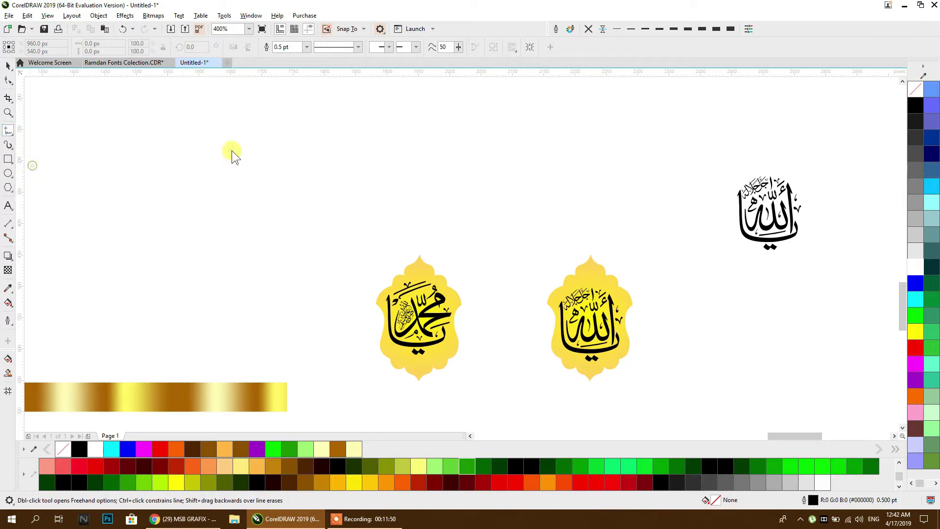
click(272, 177)
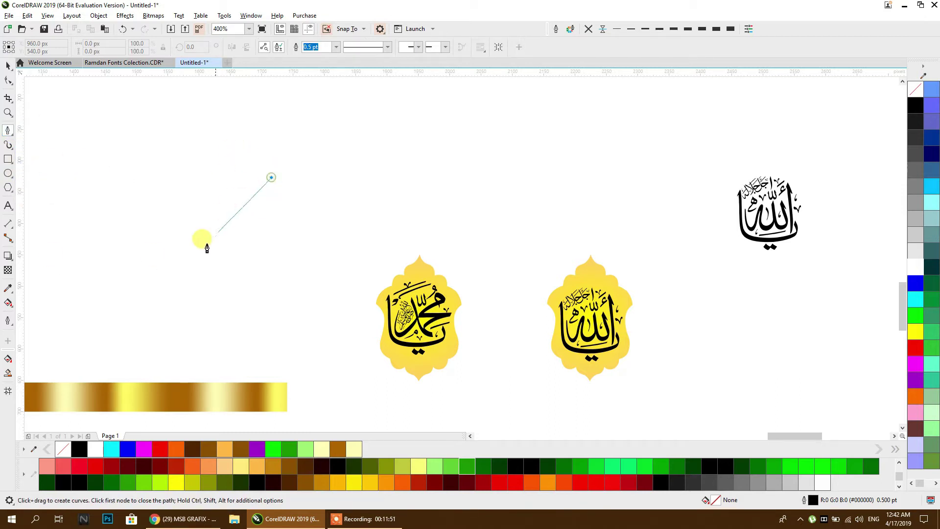
click(126, 289)
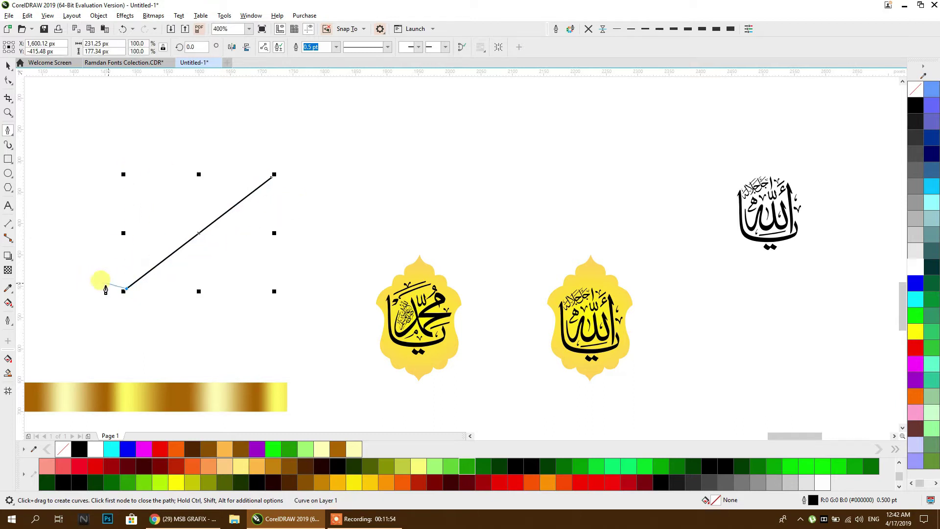
- Add three intermediate nodes along the diagonal line and convert all its segments to curves
click(10, 80)
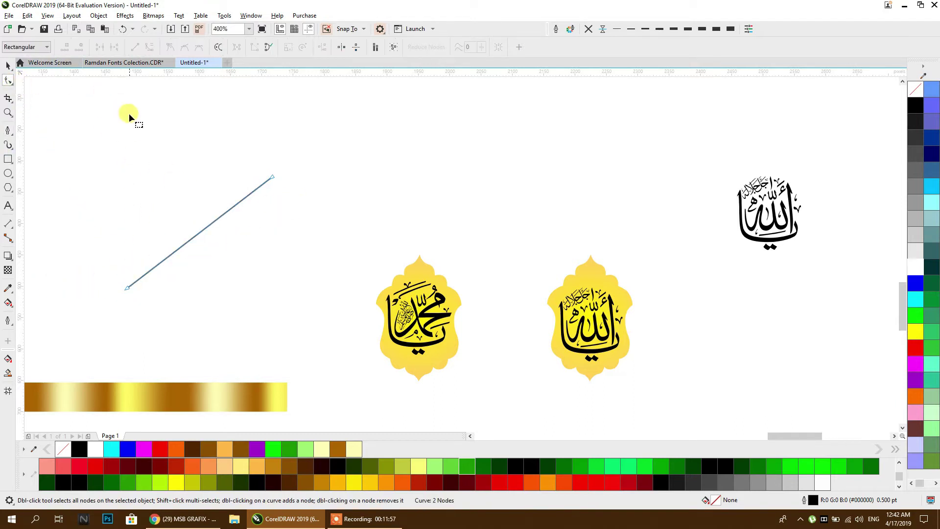
click(204, 228)
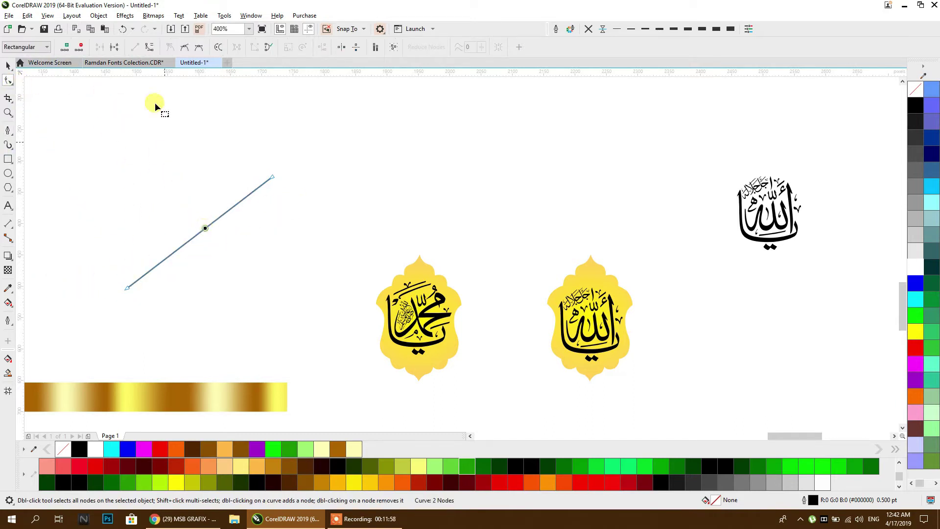
click(67, 47)
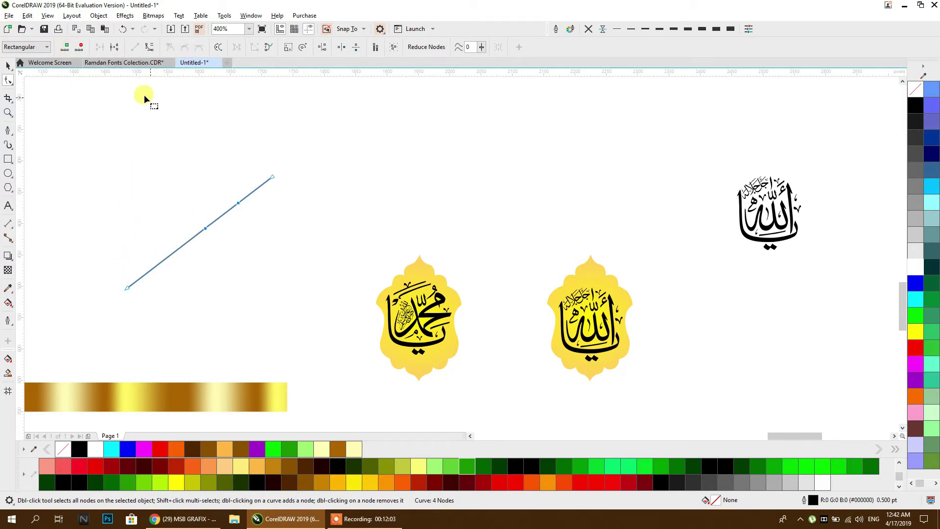
drag(117, 263, 131, 292)
drag(116, 313, 115, 313)
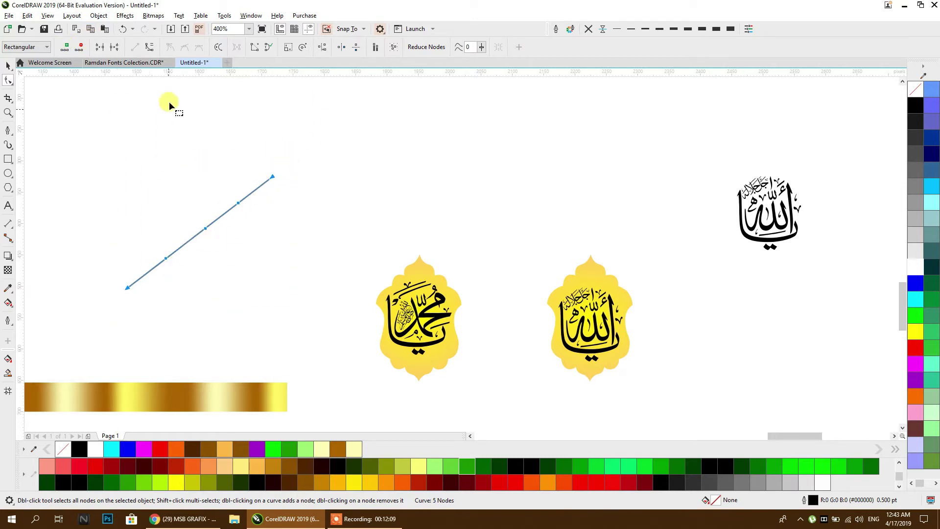
click(149, 47)
- Bend the line's four segments alternately downward and upward to form a wavy curve
scroll(247, 190, up, 2)
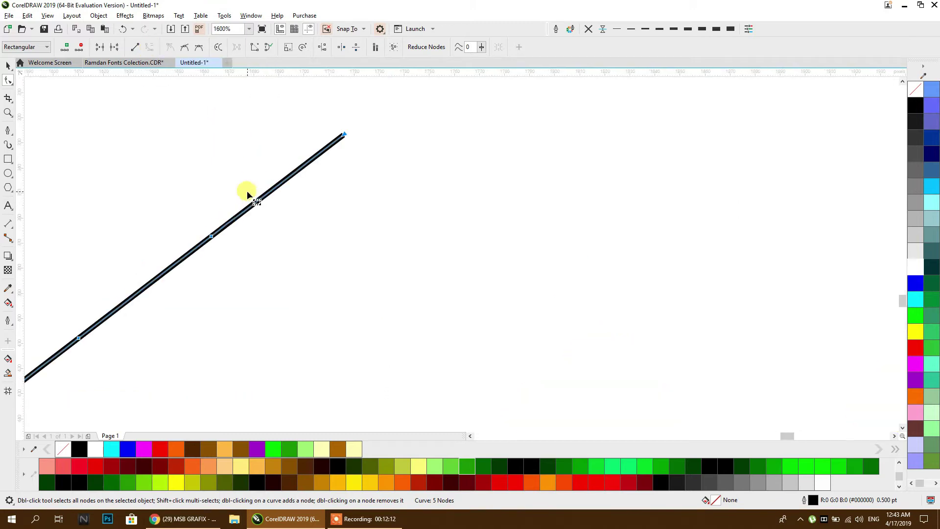
drag(268, 190, 284, 222)
drag(139, 288, 313, 179)
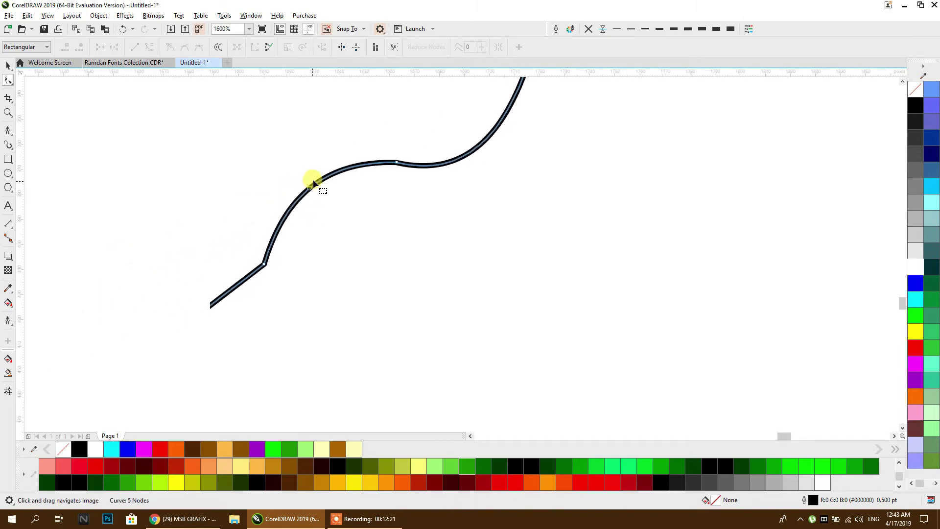
drag(195, 314, 428, 205)
drag(236, 319, 212, 278)
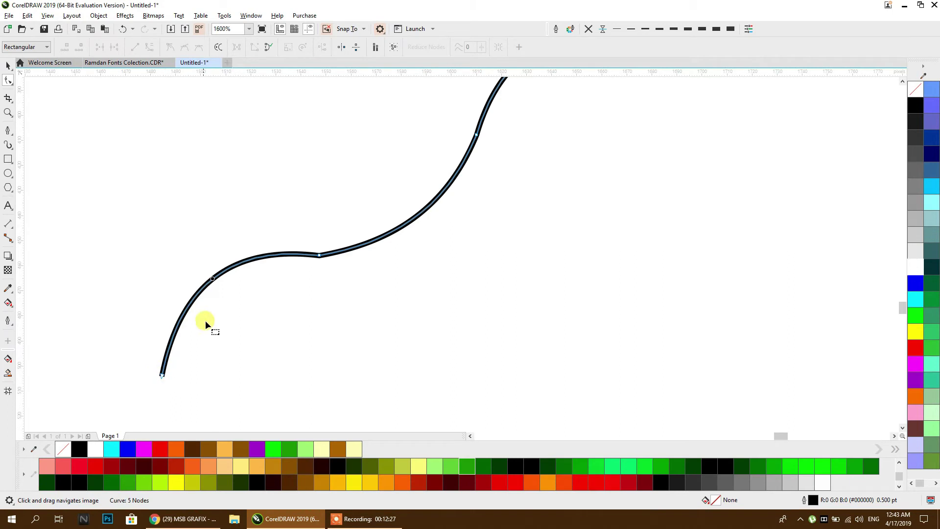
- Extend the wavy curve's lower end node outward, shift the adjacent node, and adjust the handles to widen the lowest arch
scroll(205, 320, down, 1)
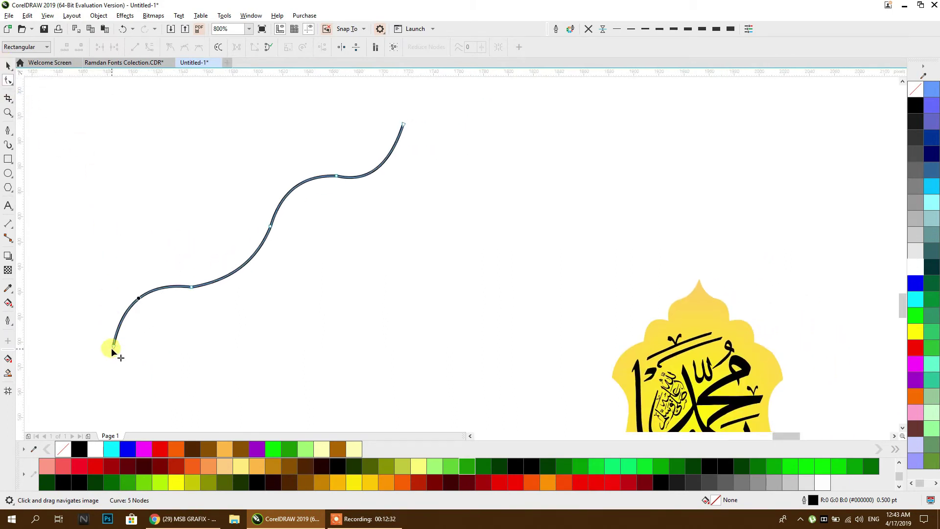
drag(112, 349, 48, 373)
drag(92, 320, 88, 306)
drag(190, 286, 217, 280)
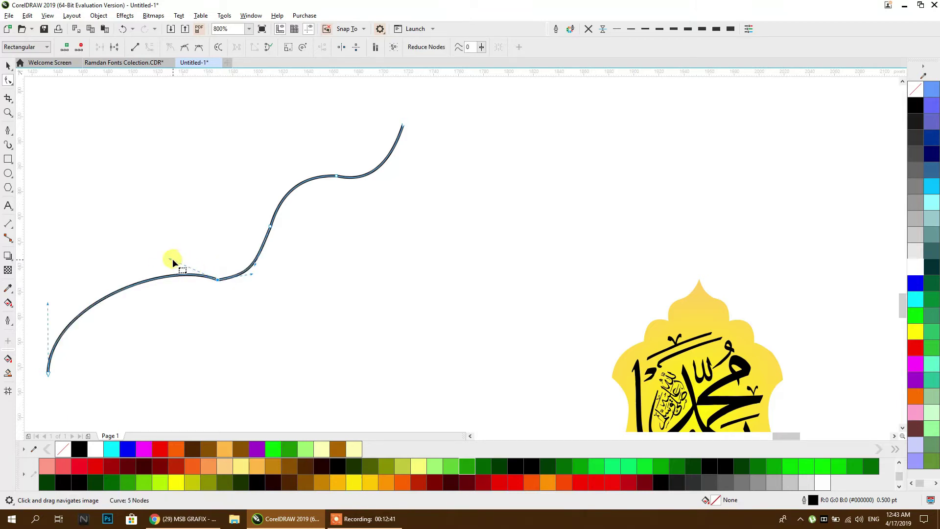
drag(168, 259, 137, 253)
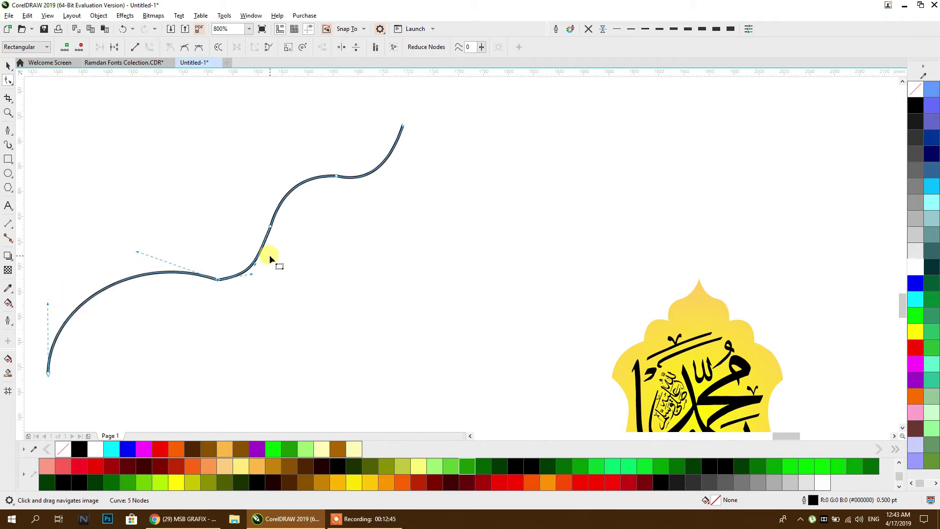
- Smooth the curve segment between the valley node and the node above it by adjusting its Bézier handles
click(271, 226)
mouse_move(257, 265)
mouse_down()
mouse_move(268, 260)
mouse_move(254, 274)
mouse_up()
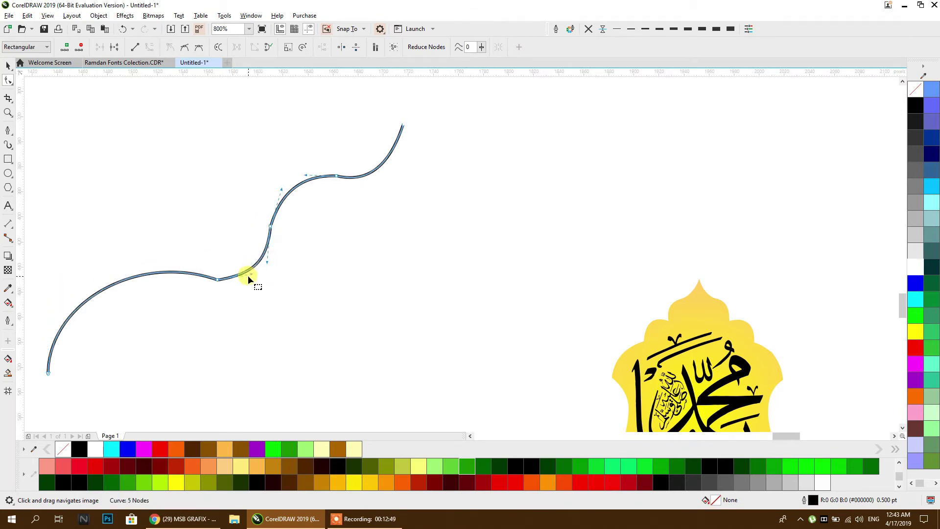
click(217, 280)
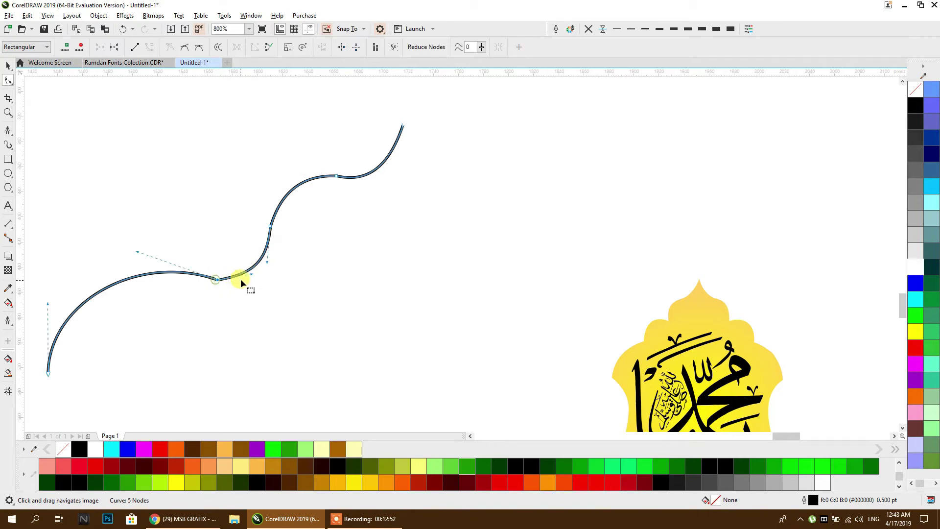
drag(253, 277, 268, 261)
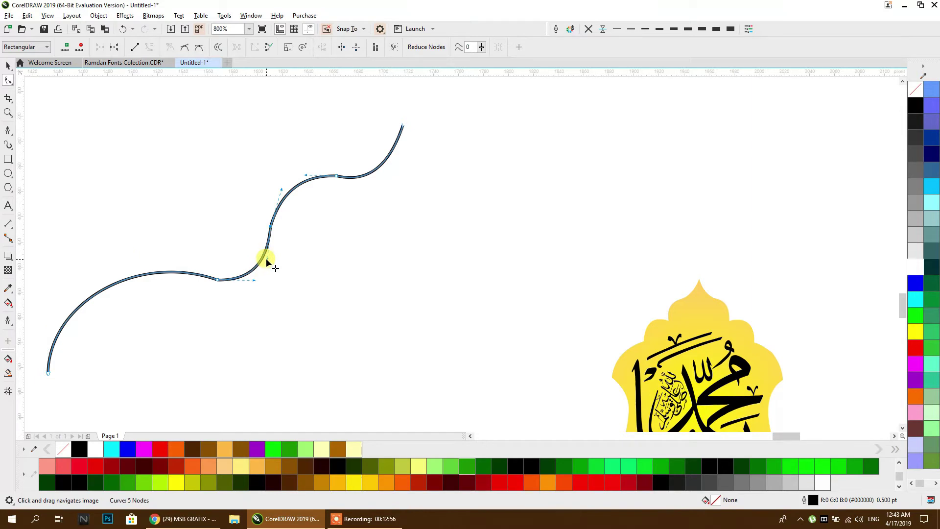
- Create a horizontally mirrored copy of the curve, meeting the original at the peak to form a symmetrical arch
click(8, 65)
scroll(190, 100, down, 1)
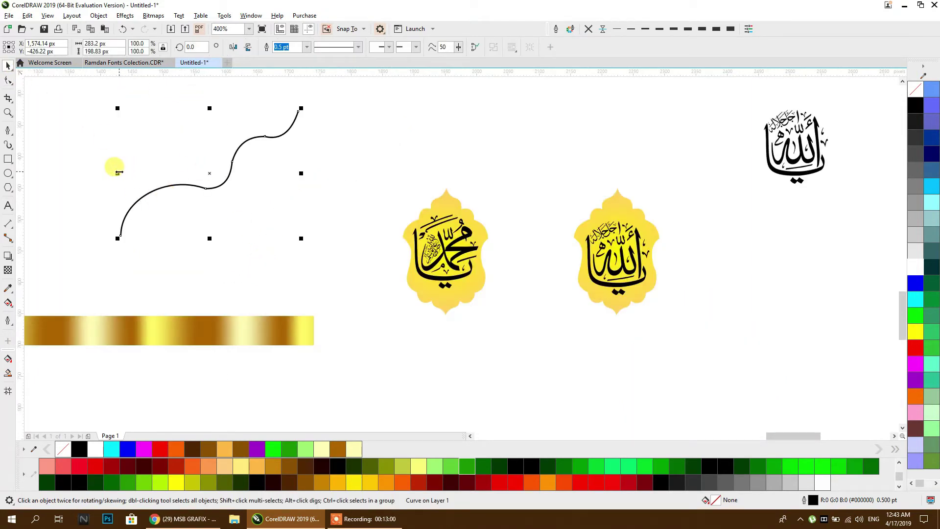
drag(117, 173, 324, 171)
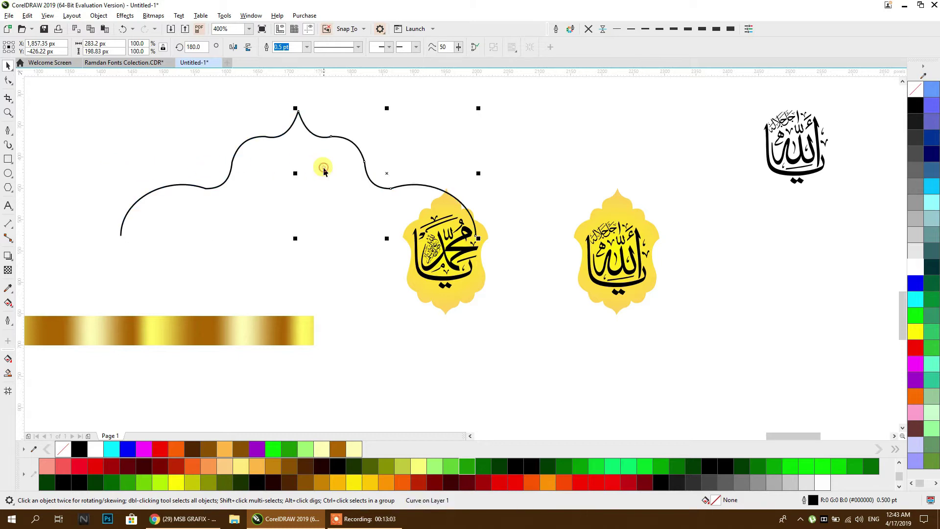
- Select both arch halves and move them to the empty area below the gold gradient bar
shift+click(231, 164)
scroll(264, 123, down, 1)
drag(268, 127, 173, 321)
scroll(338, 183, up, 1)
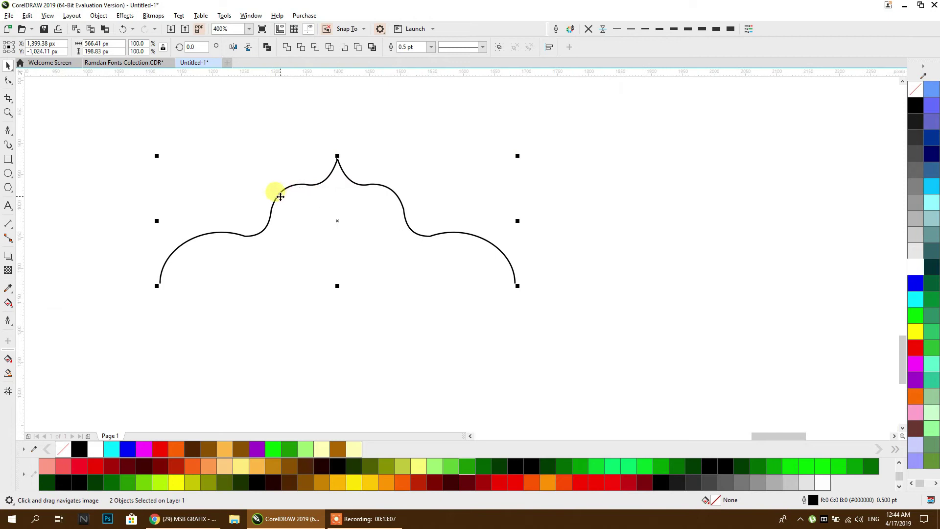
- Combine the two arch halves into a single curve object and shift it slightly down
click(267, 46)
click(313, 187)
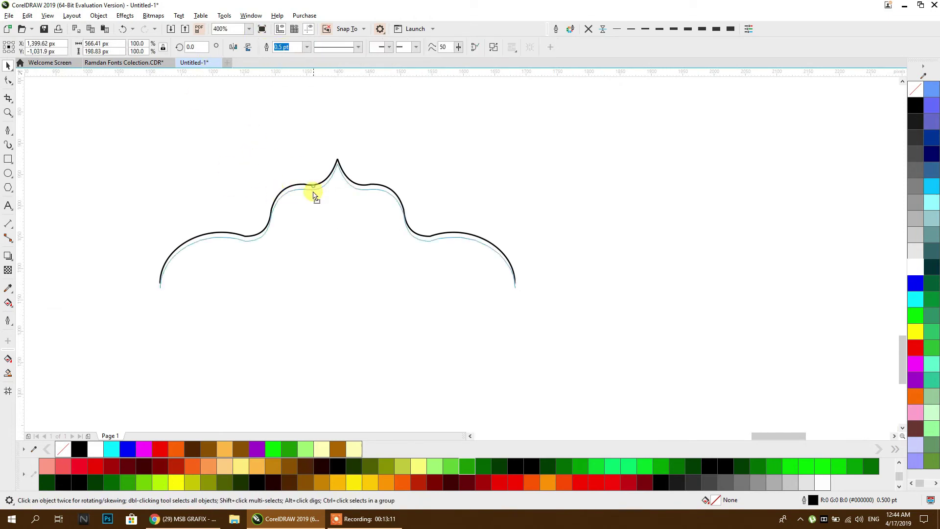
click(286, 47)
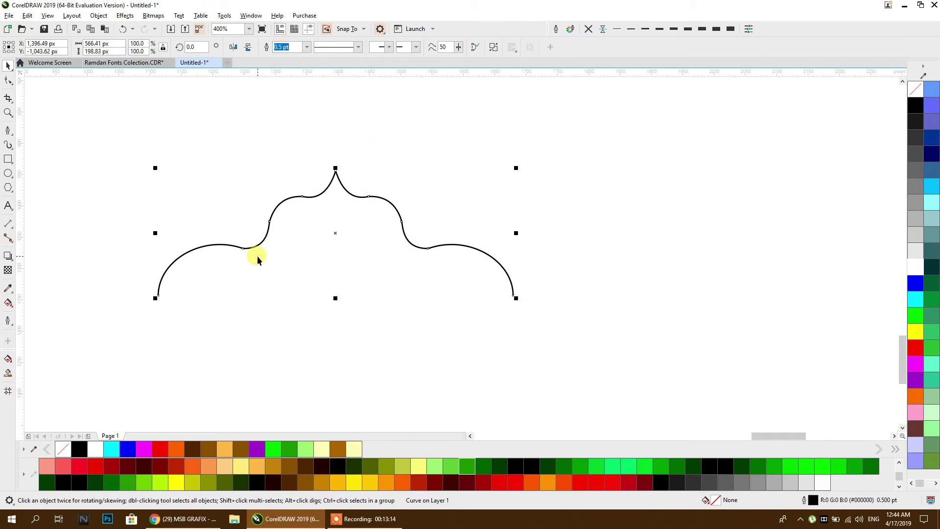
- Join the two end nodes at the arch's peak into one node with the Shape tool
click(9, 79)
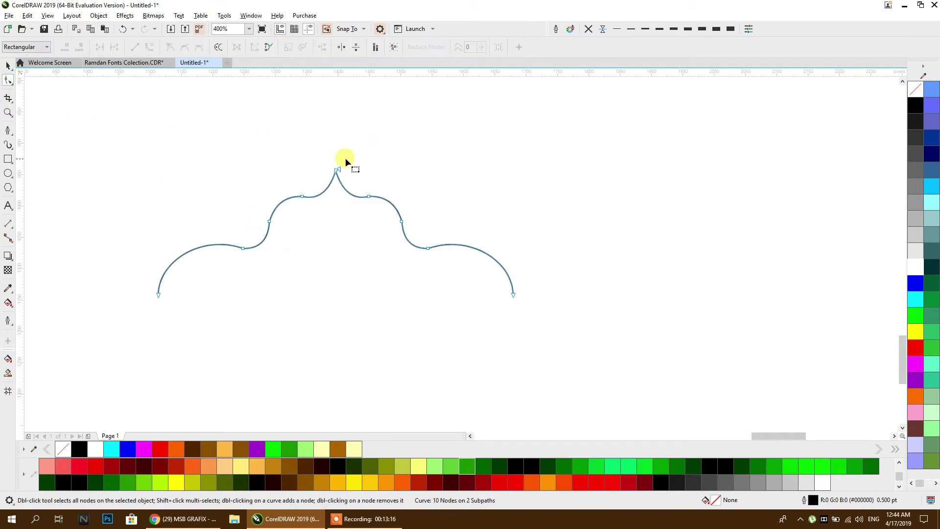
drag(346, 178, 346, 179)
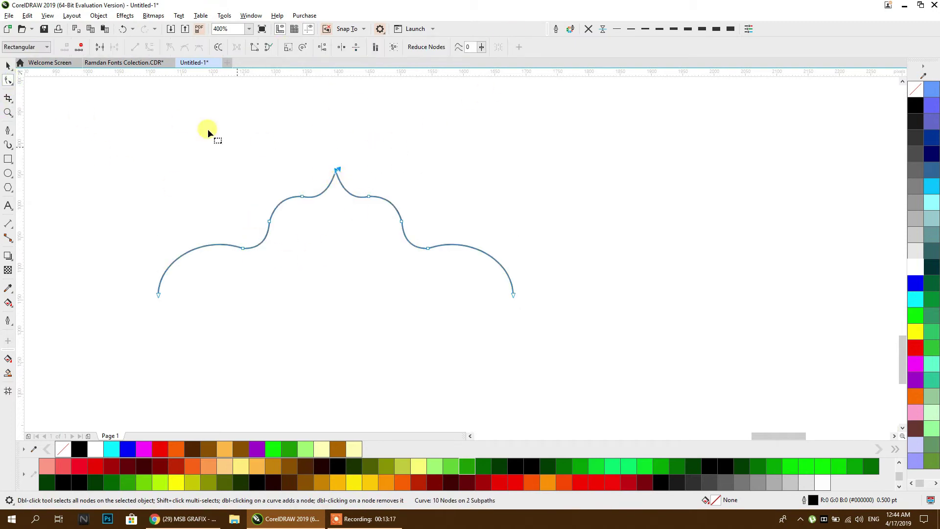
click(103, 49)
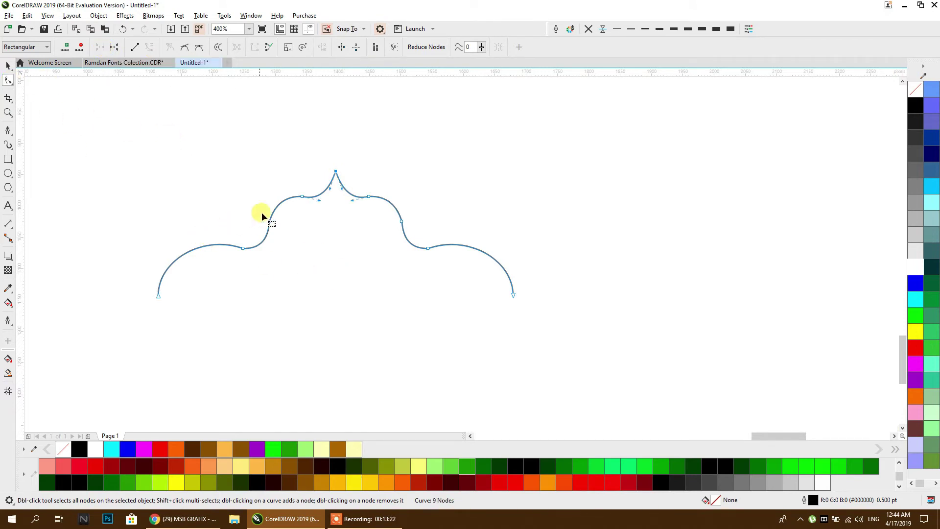
- Try to flatten the arch's lower left lobe by its valley node's handle, and undo the adjustment
scroll(261, 214, up, 2)
click(195, 294)
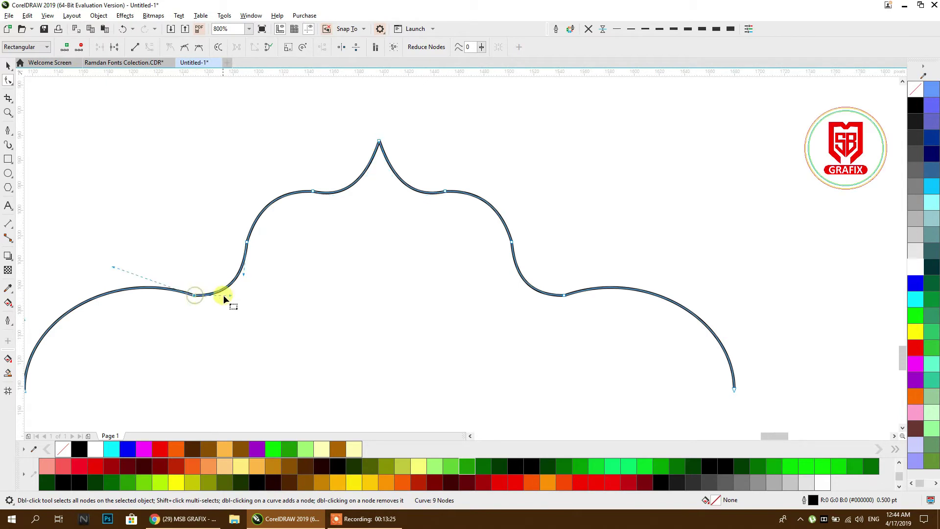
drag(115, 269, 110, 276)
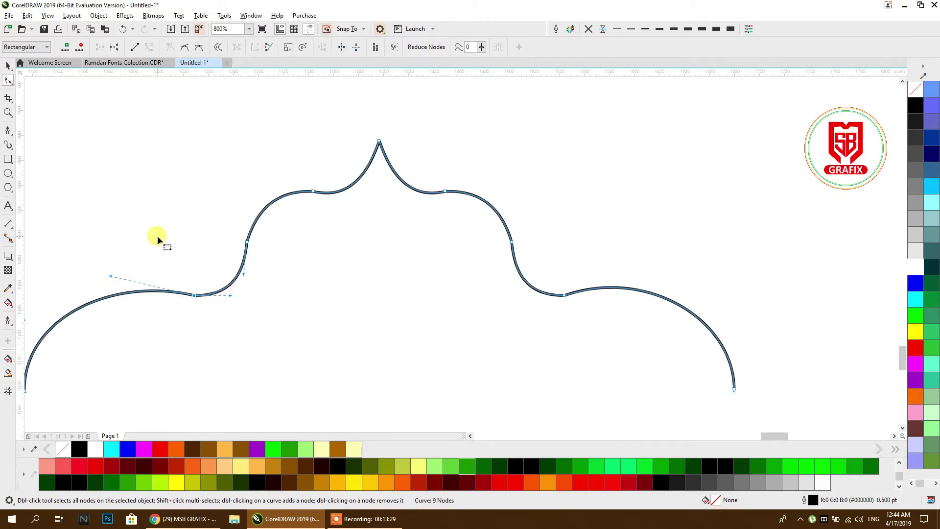
key(ctrl+z)
- Draw a rectangle below the arch, stretch it to the arch's full width of 566.41 px, and raise its top edge slightly over the arch ends
click(7, 65)
scroll(365, 142, down, 2)
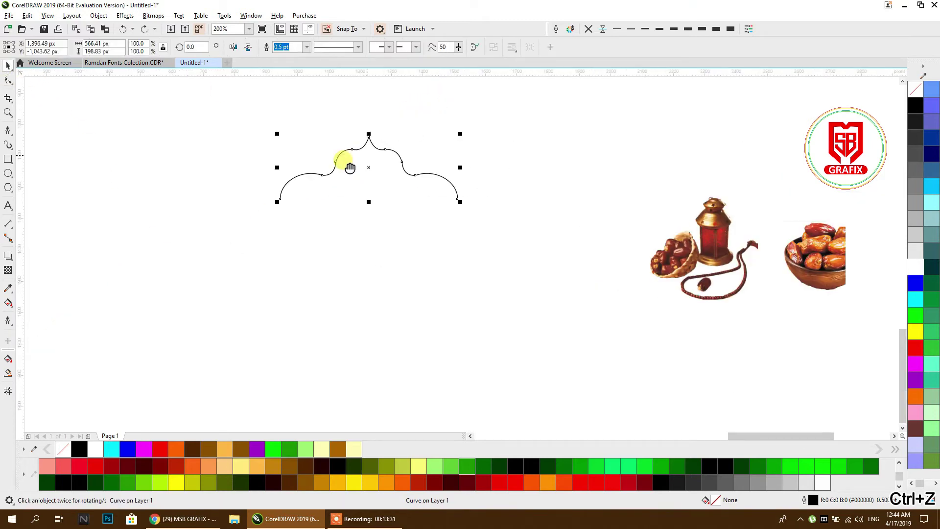
scroll(416, 181, up, 1)
click(8, 158)
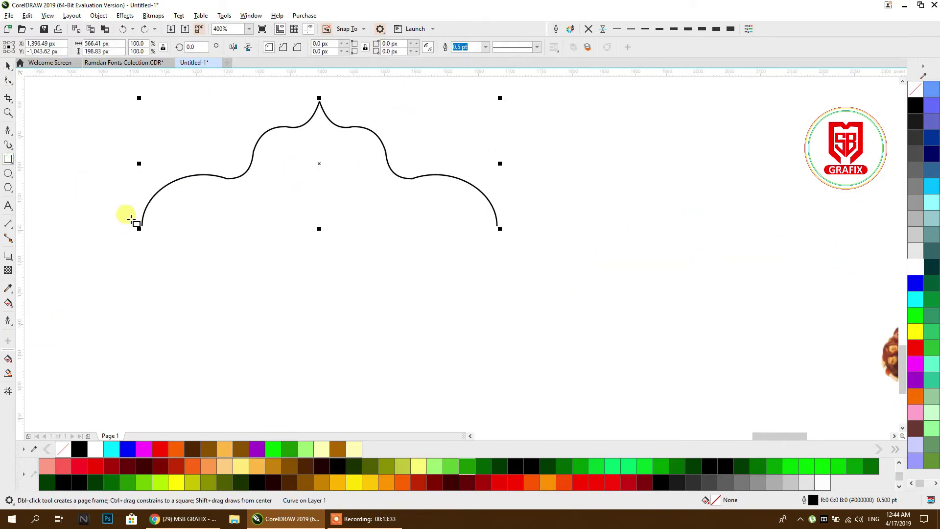
drag(142, 225, 468, 358)
click(10, 64)
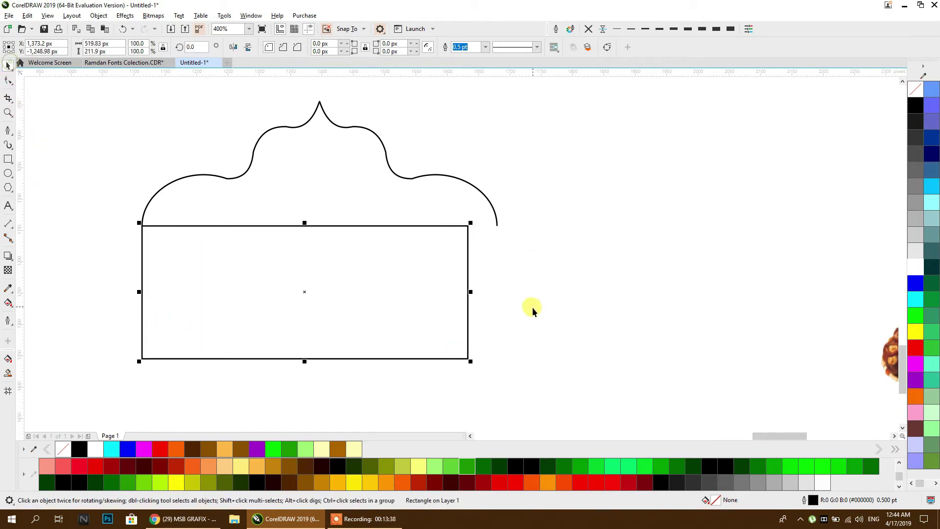
drag(469, 292, 497, 226)
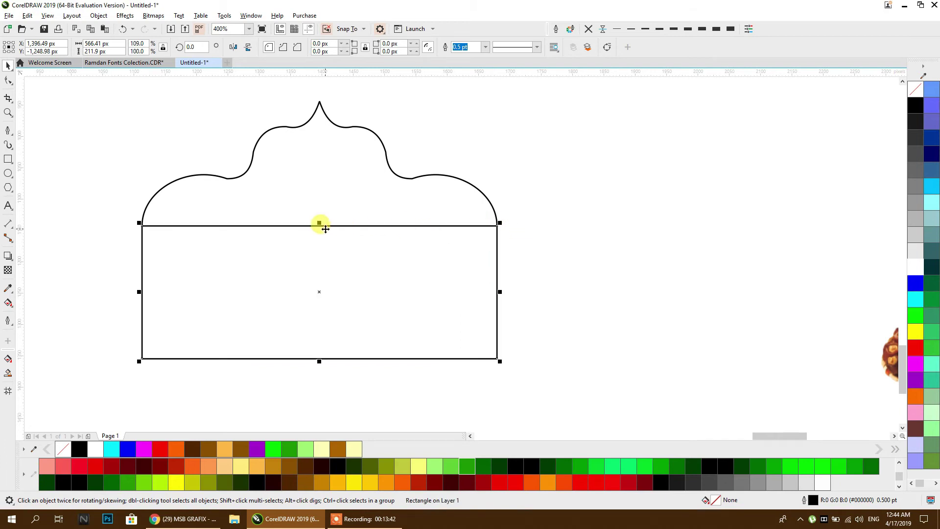
drag(319, 223, 321, 204)
- Weld the arch and the rectangle into one object and move it slightly down
key(ctrl+a)
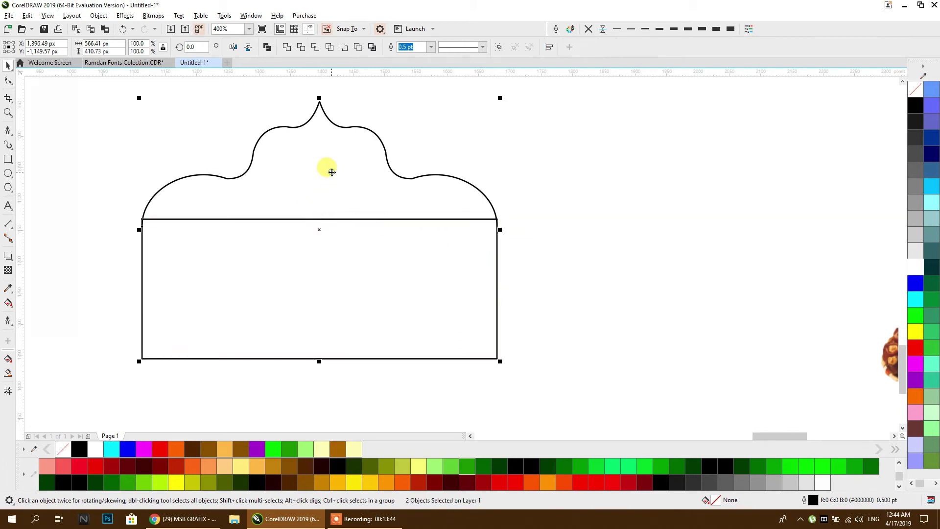
click(287, 47)
drag(385, 228, 396, 256)
- Break the horizontal line between the arch and the rectangle at an added node, and delete both parts of it
click(8, 81)
scroll(173, 240, up, 2)
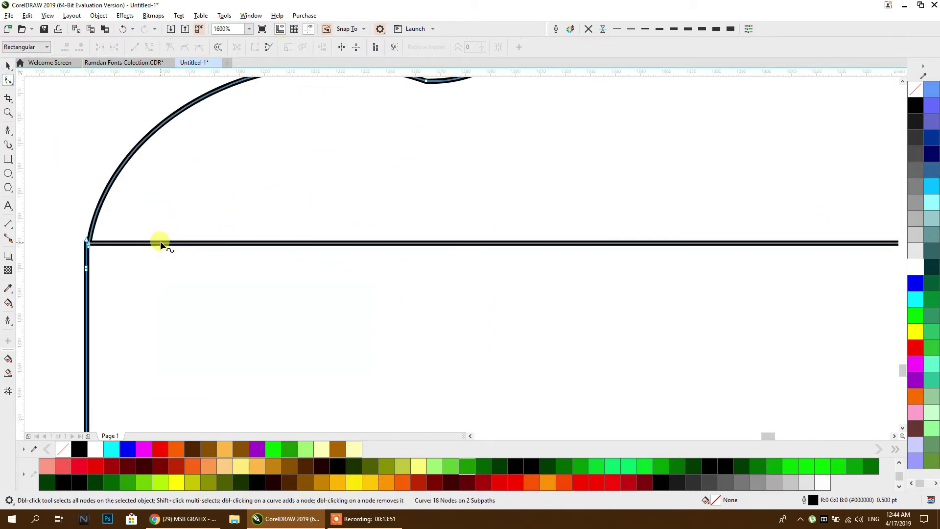
double_click(160, 243)
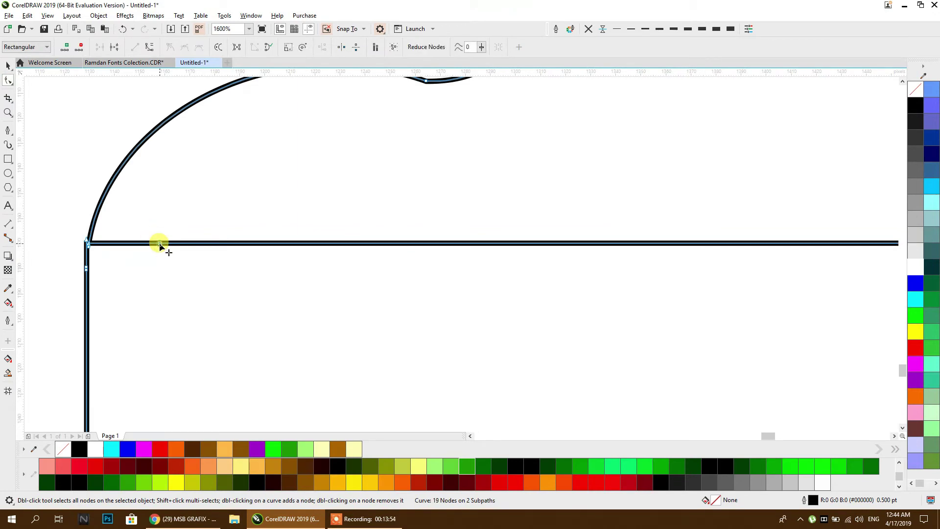
click(110, 49)
drag(161, 254, 208, 298)
key(Delete)
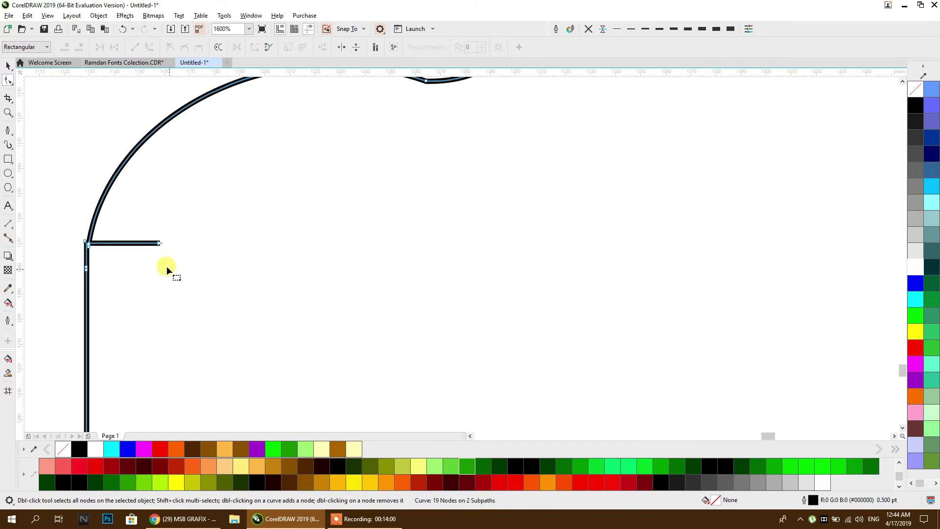
click(158, 243)
key(Delete)
scroll(162, 241, down, 2)
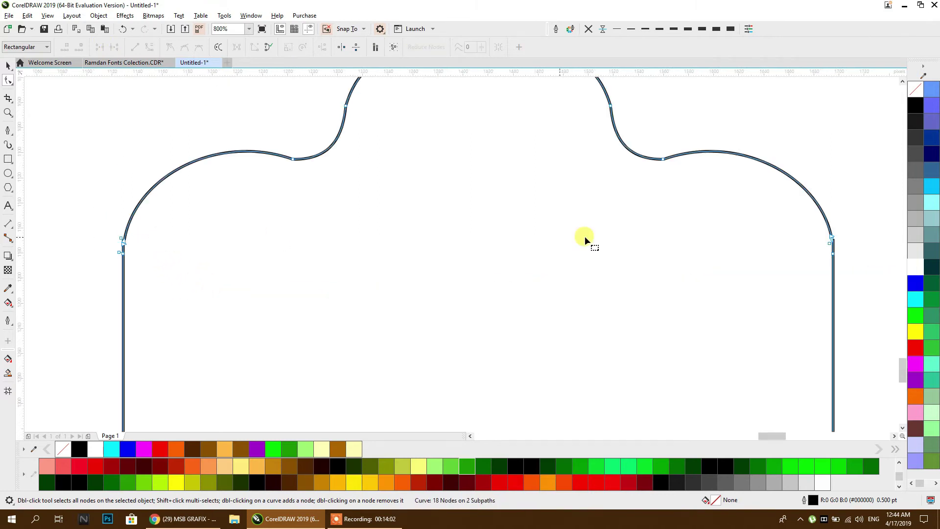
- Delete the surplus corner node at the outline's left side and join the arch's end node to the vertical edge
scroll(147, 234, up, 6)
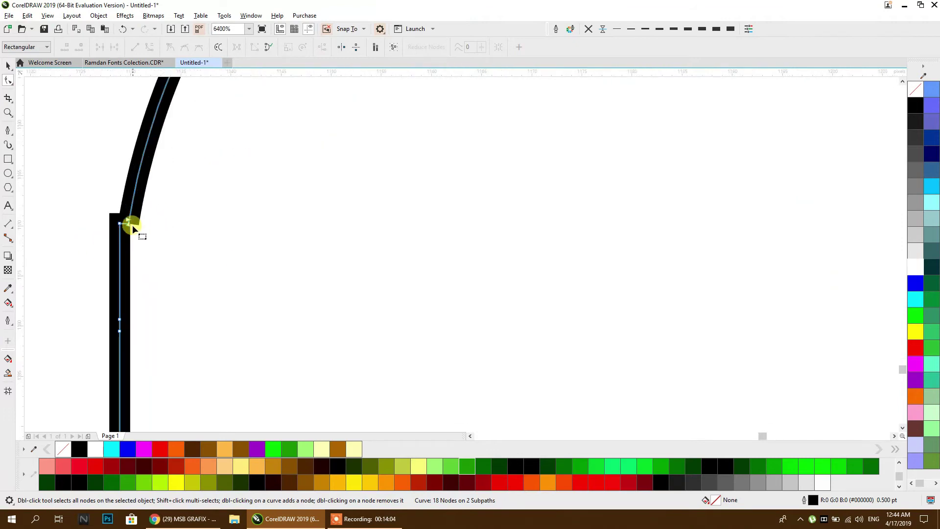
scroll(121, 230, up, 2)
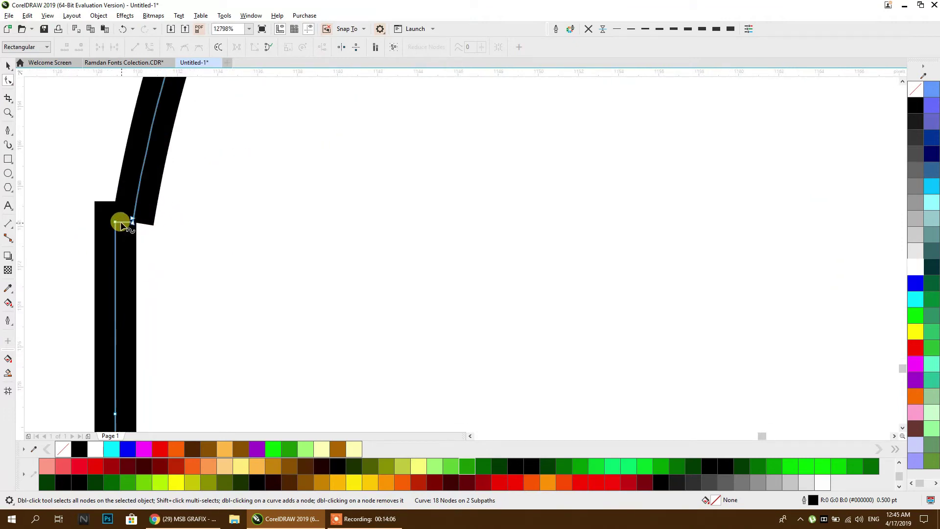
double_click(114, 224)
click(129, 223)
mouse_move(129, 223)
mouse_down()
mouse_move(131, 237)
mouse_move(130, 221)
mouse_up()
scroll(99, 204, down, 10)
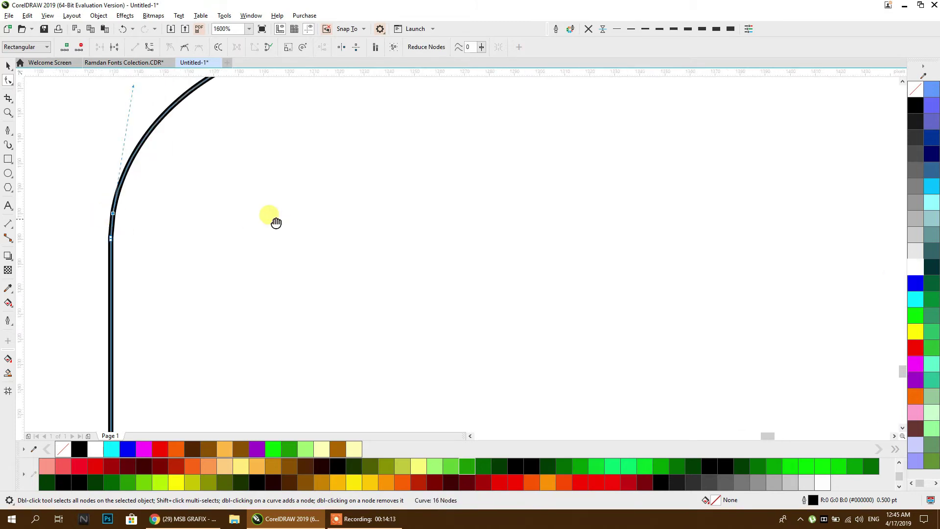
- Join the arch's end node to the vertical edge on the right side, closing the outline
scroll(370, 216, up, 8)
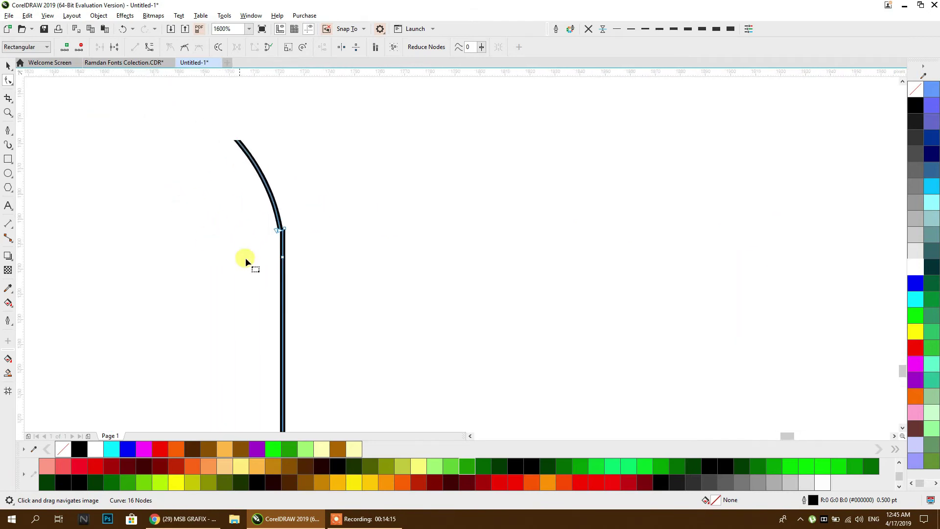
drag(326, 209, 317, 207)
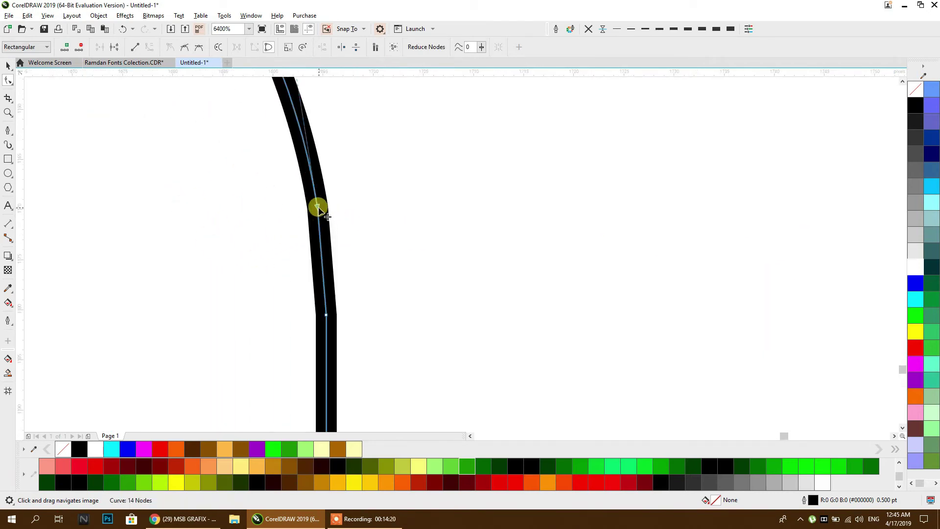
scroll(336, 227, down, 8)
scroll(364, 222, up, 2)
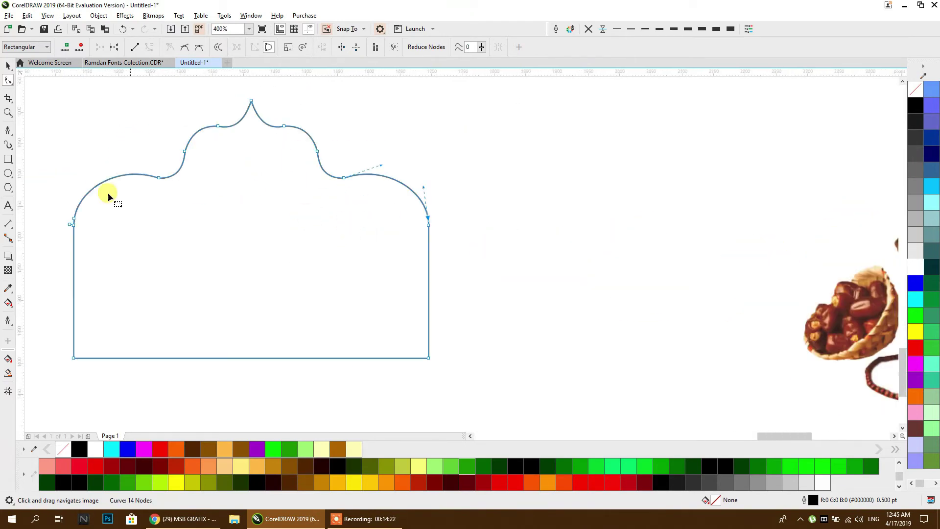
- Fill the closed arch shape with light yellow (L*a*b* 100 -19 63)
click(9, 65)
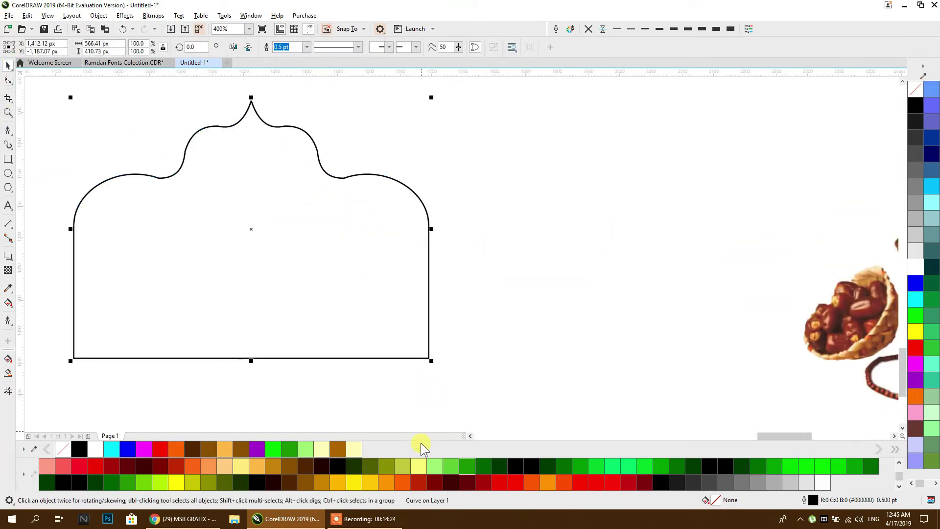
click(418, 465)
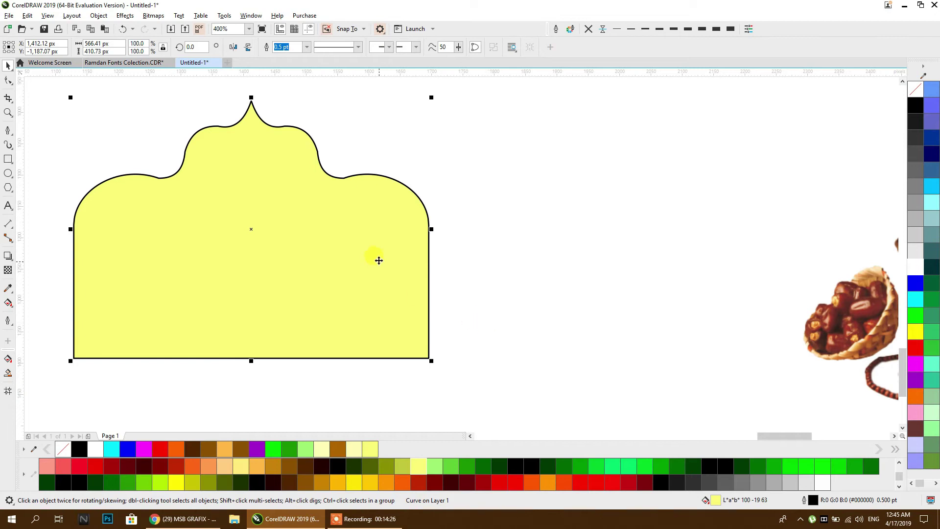
- Try to mirror the yellow arch shape vertically downward, and undo it
scroll(377, 258, down, 4)
scroll(377, 258, up, 2)
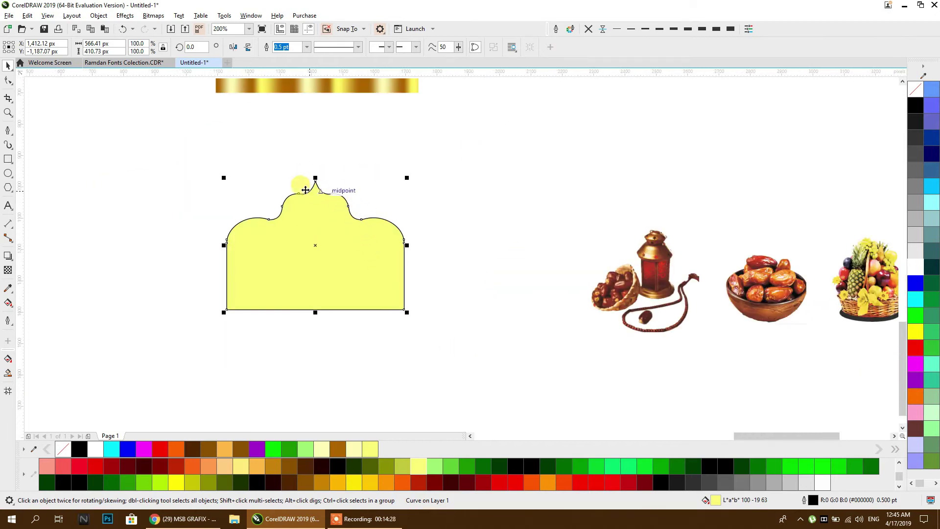
drag(315, 179, 323, 340)
key(ctrl+z)
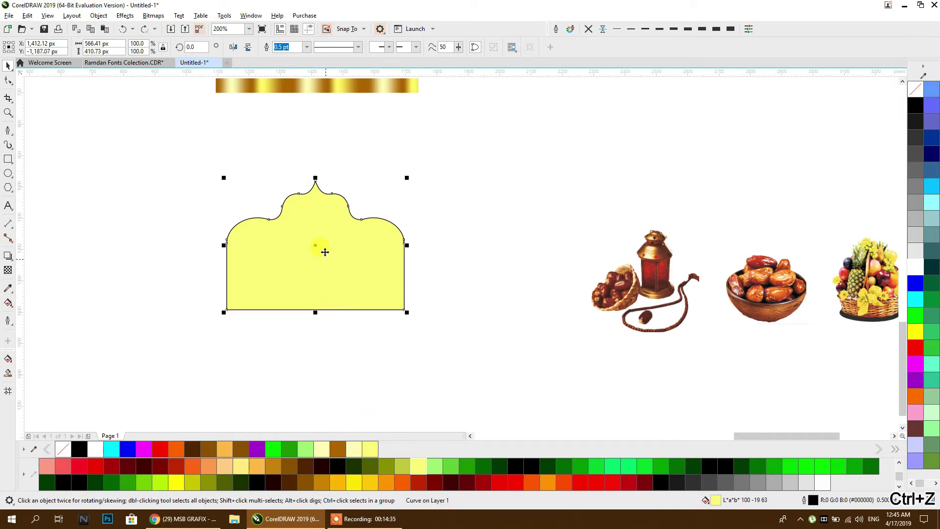
- Create a vertically mirrored copy directly below the yellow arch shape and weld both halves into one frame
drag(317, 180, 322, 361)
shift+click(373, 285)
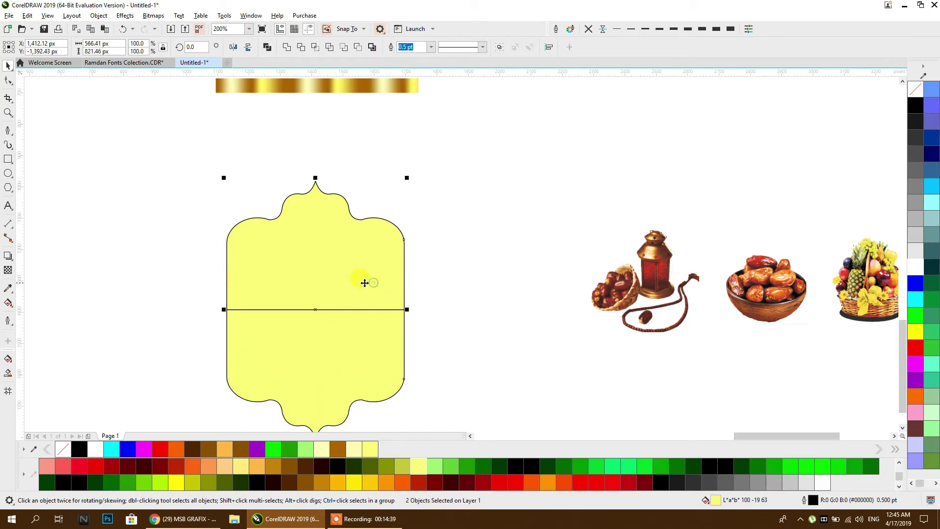
click(286, 48)
click(418, 200)
scroll(322, 165, down, 3)
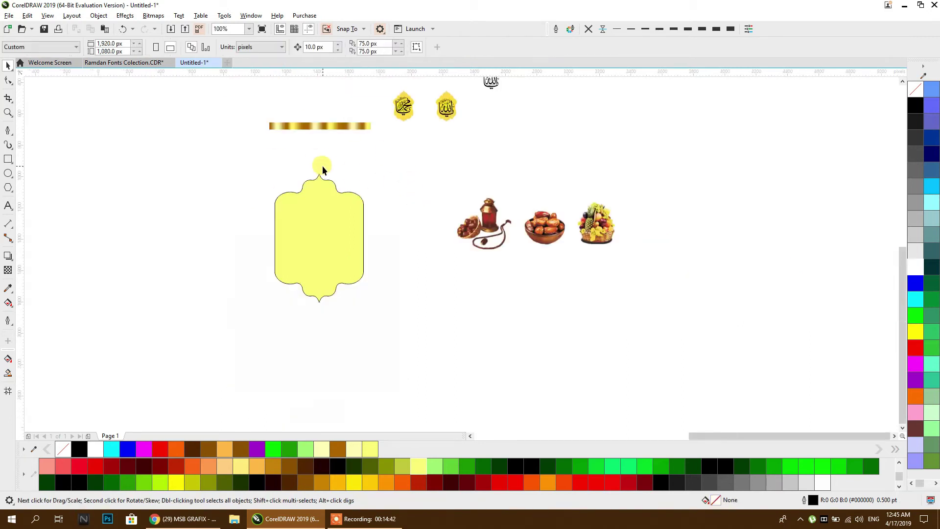
scroll(340, 153, up, 4)
scroll(371, 131, up, 2)
scroll(381, 188, down, 3)
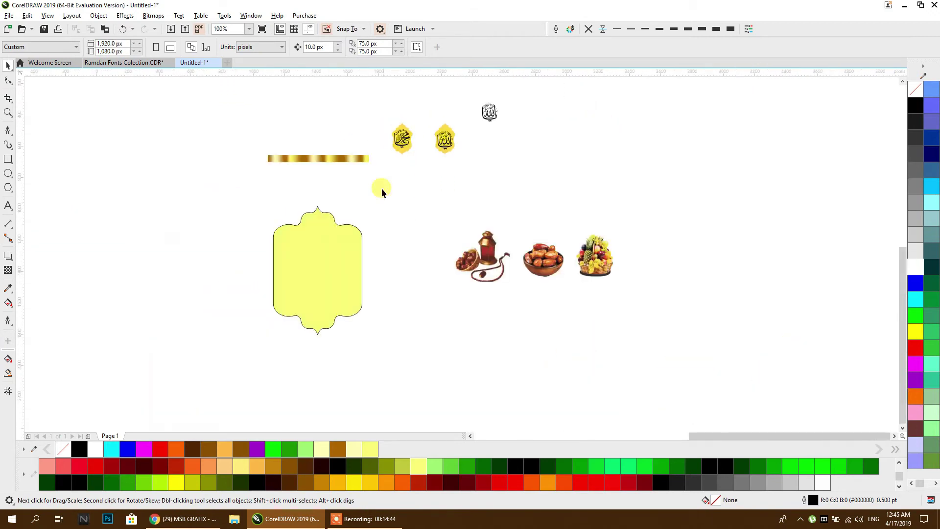
- Convert the frame's left edge segment to a curve and pull the edge's middle node inward
scroll(318, 267, up, 4)
click(313, 266)
scroll(314, 271, up, 3)
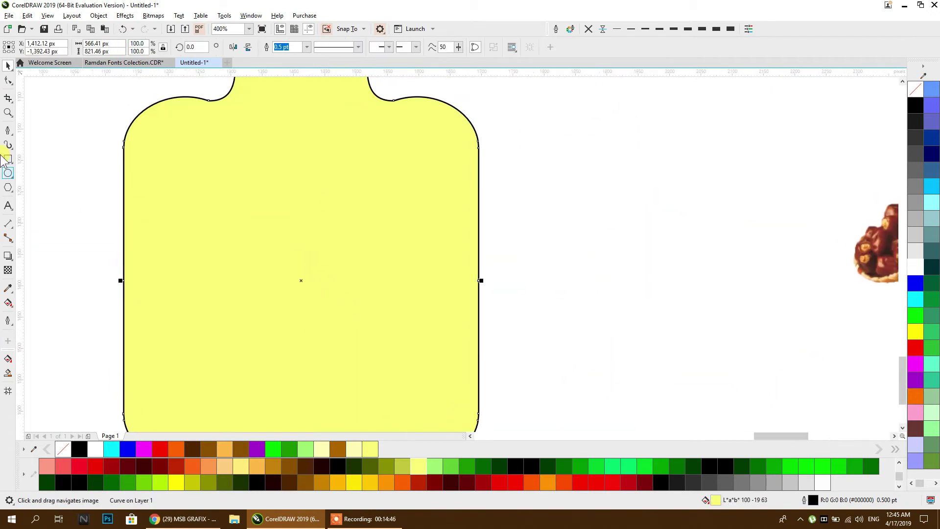
click(8, 81)
click(122, 281)
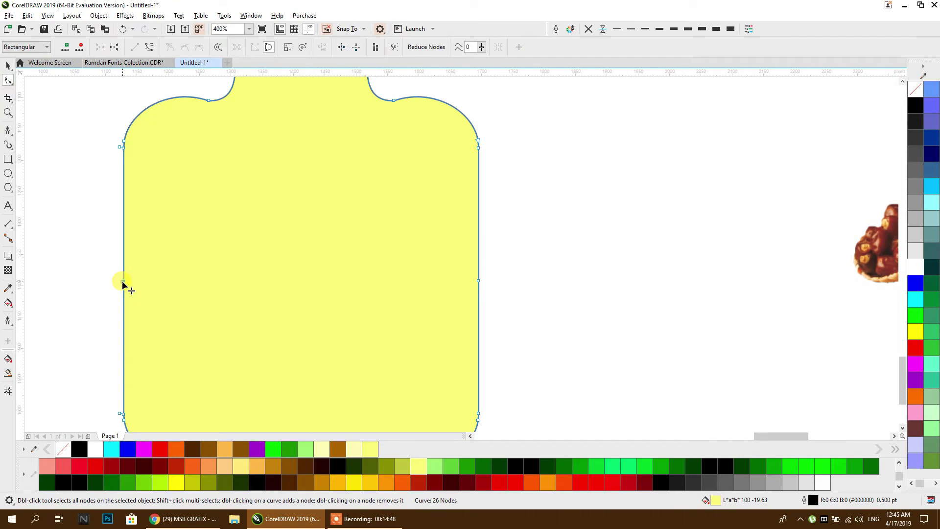
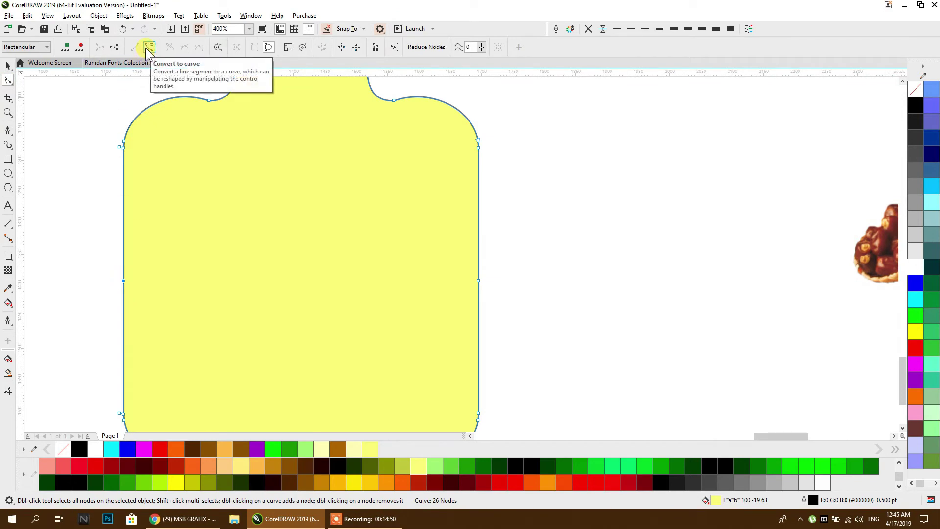
drag(89, 259, 520, 306)
drag(101, 199, 98, 217)
drag(118, 280, 146, 281)
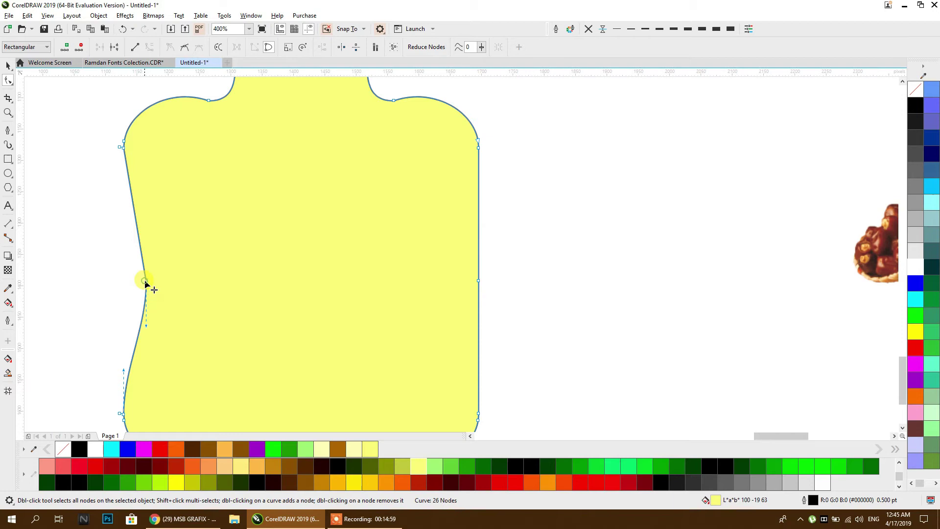
- Curve the upper half of the left edge inward, add a node on each half, and delete the middle node
click(122, 149)
click(146, 47)
drag(136, 215, 142, 216)
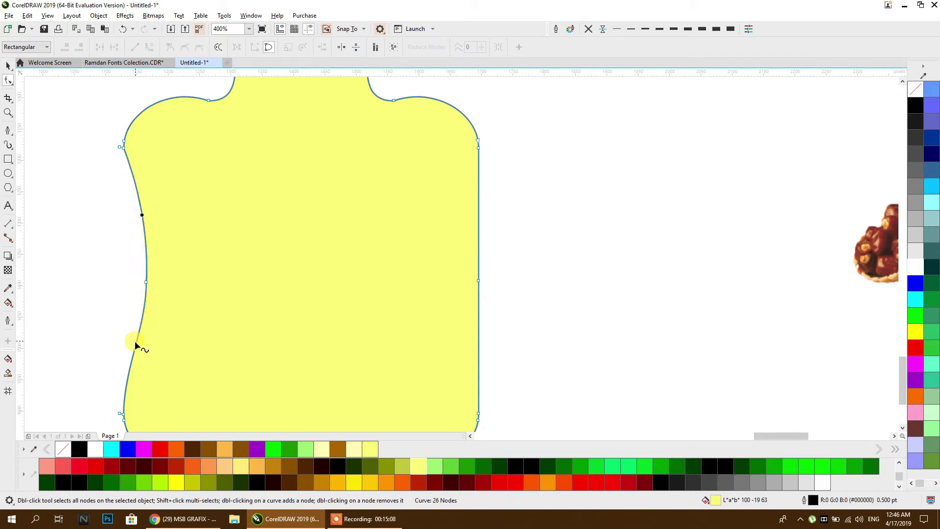
double_click(135, 346)
click(142, 209)
double_click(141, 210)
double_click(145, 283)
- Pull the right edge's middle node inward and curve both segments to match the left side's waist
scroll(195, 267, down, 2)
click(336, 275)
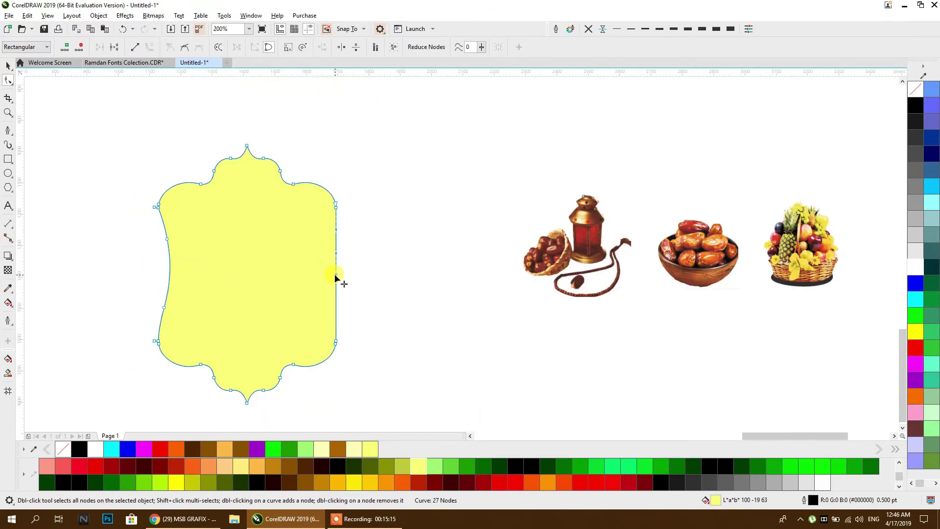
drag(332, 278, 325, 277)
click(323, 277)
scroll(324, 287, up, 1)
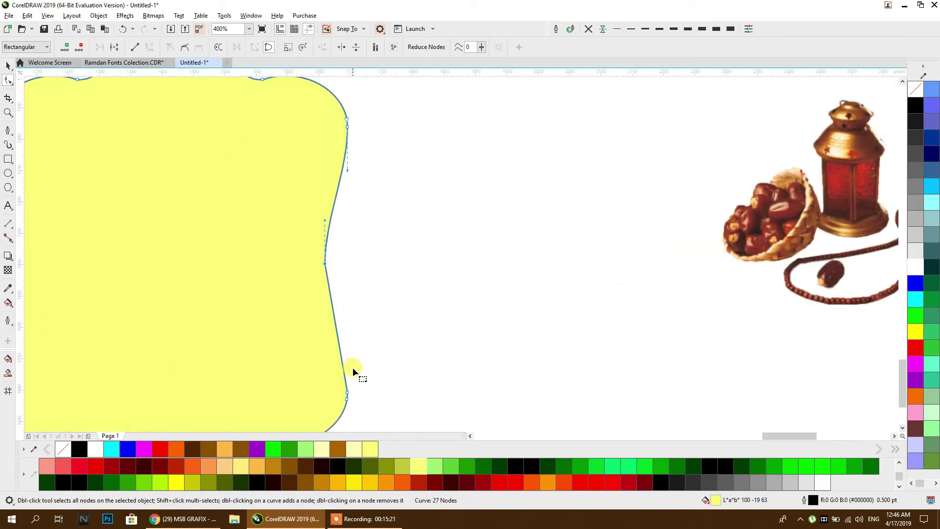
click(328, 390)
drag(330, 305, 325, 321)
drag(324, 221, 324, 215)
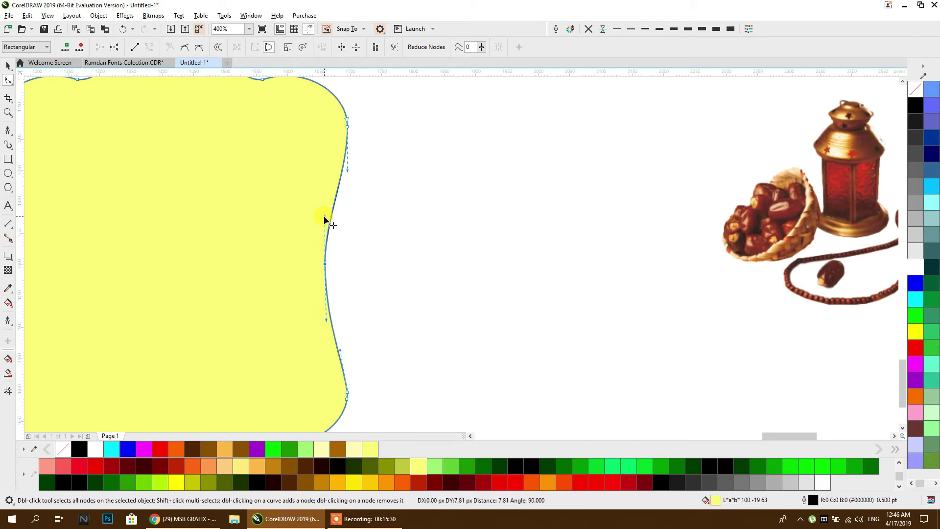
scroll(323, 217, down, 2)
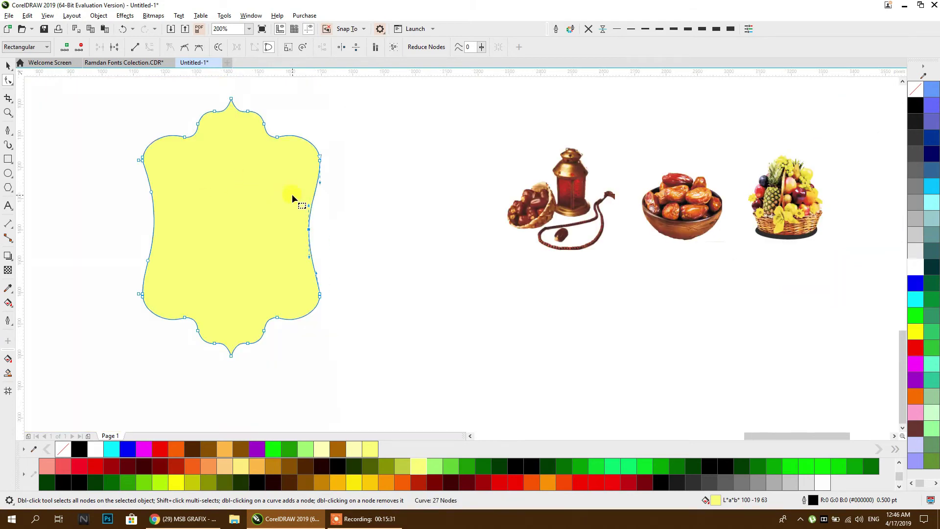
- Move the yellow frame to the blank area just below the two calligraphy medallions
click(8, 65)
click(428, 259)
scroll(423, 241, down, 4)
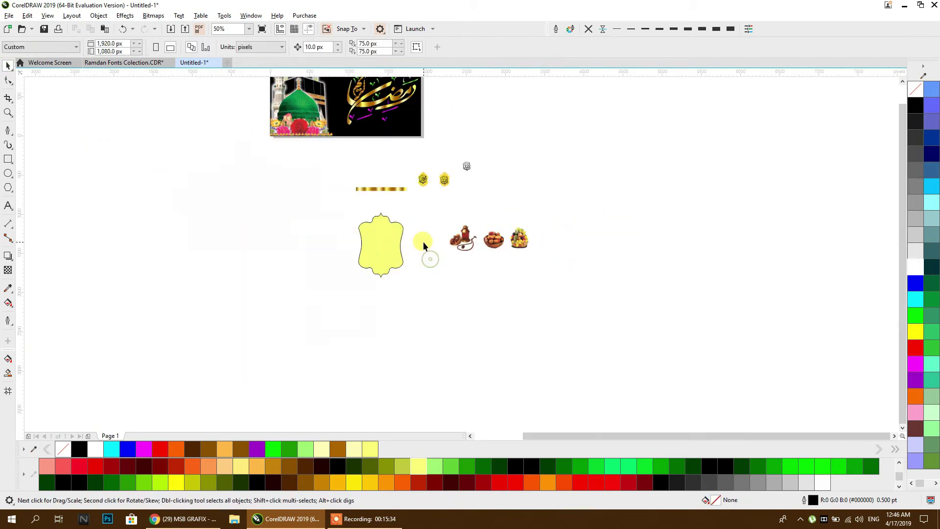
drag(336, 329, 376, 299)
scroll(377, 247, up, 3)
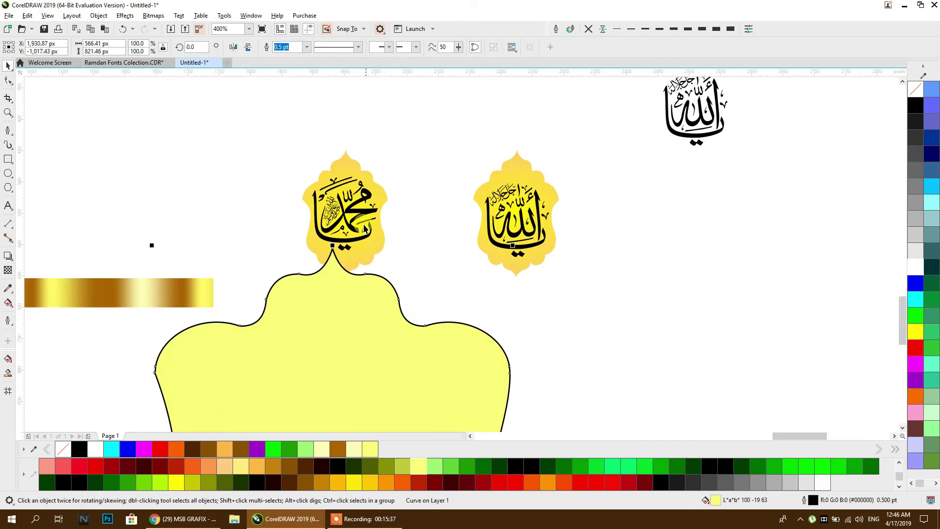
scroll(359, 210, down, 2)
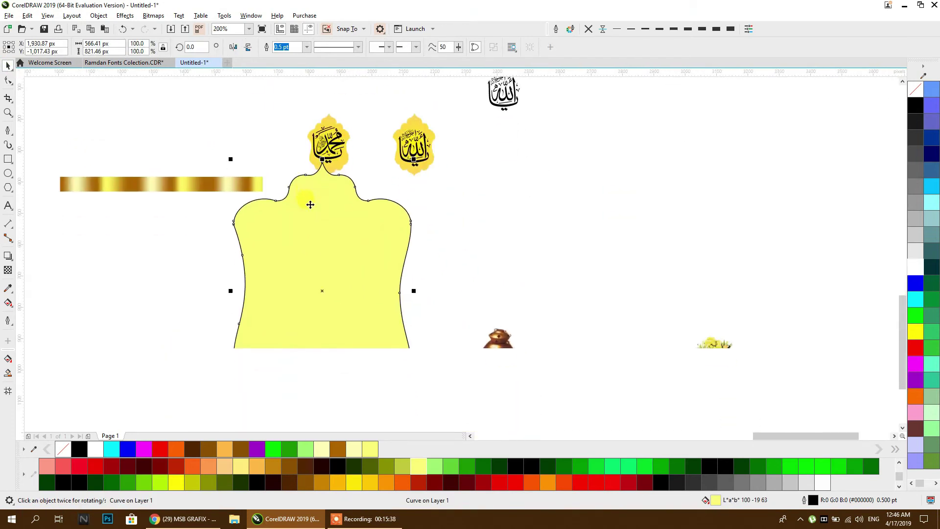
click(208, 237)
scroll(365, 222, up, 2)
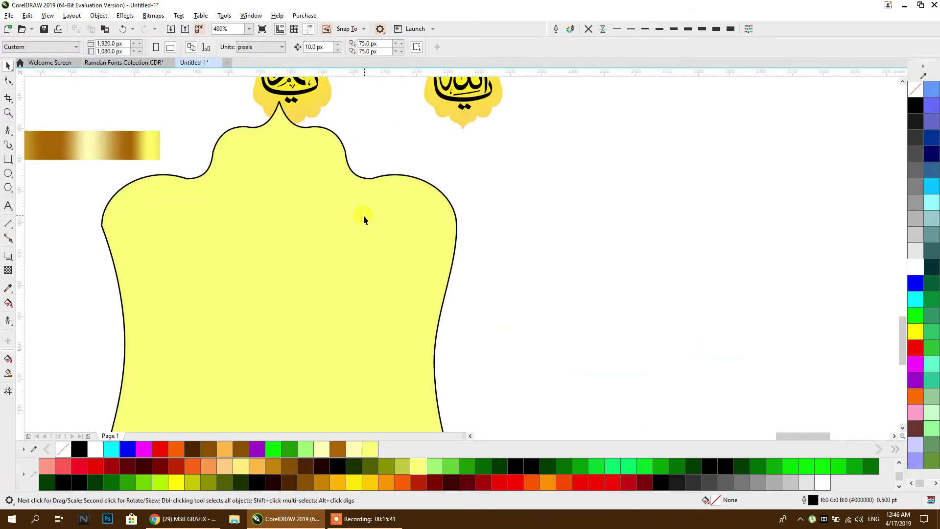
scroll(318, 208, down, 4)
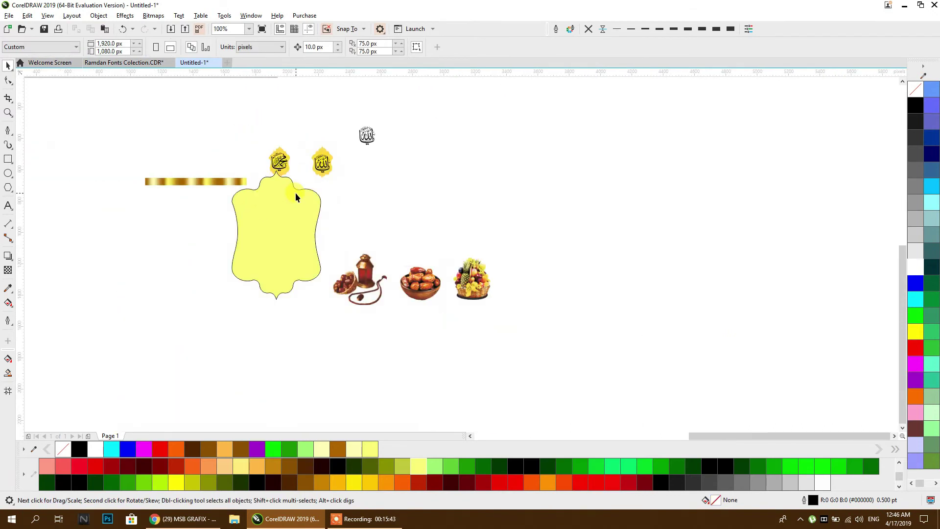
drag(288, 215, 273, 264)
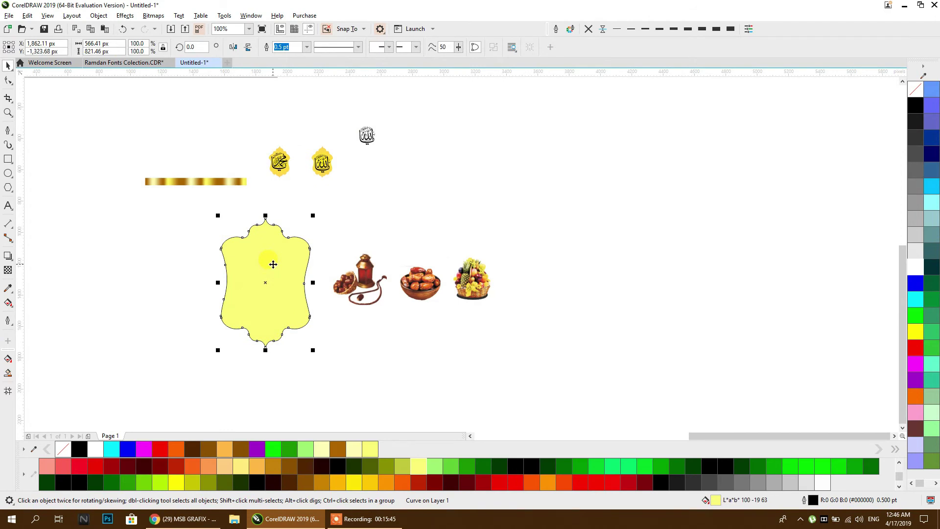
key(Delete)
scroll(271, 159, up, 3)
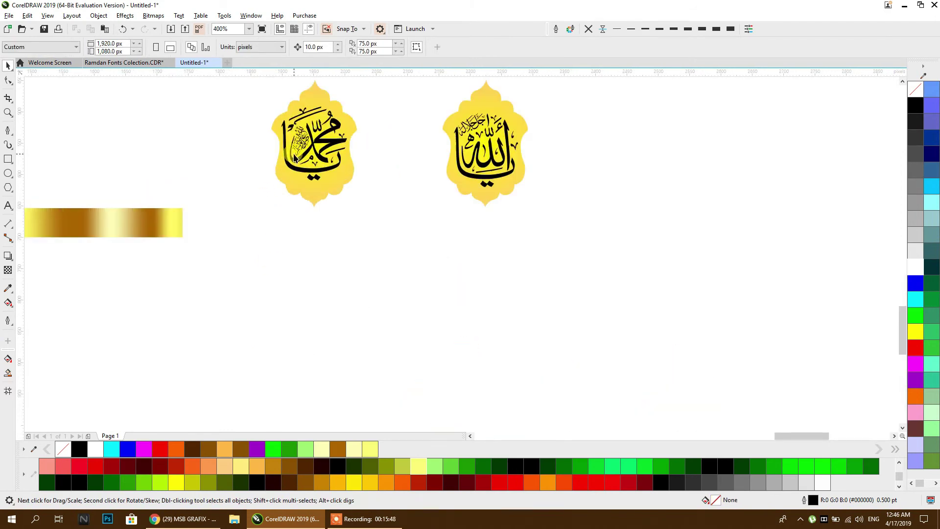
scroll(446, 131, down, 3)
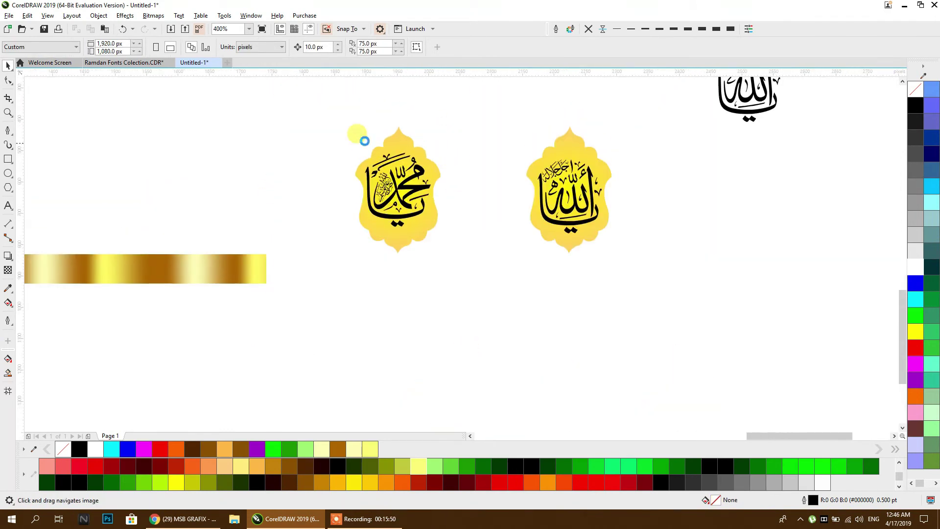
key(ctrl+z)
- Resize the yellow frame unproportionally to about 384 px wide and 723 px high
drag(407, 272, 376, 272)
scroll(341, 270, up, 1)
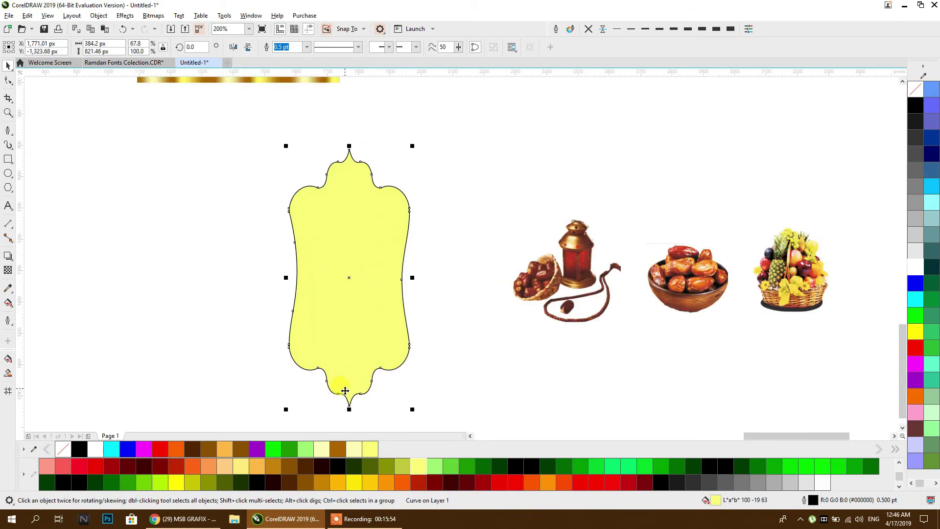
drag(349, 408, 349, 377)
scroll(372, 207, down, 1)
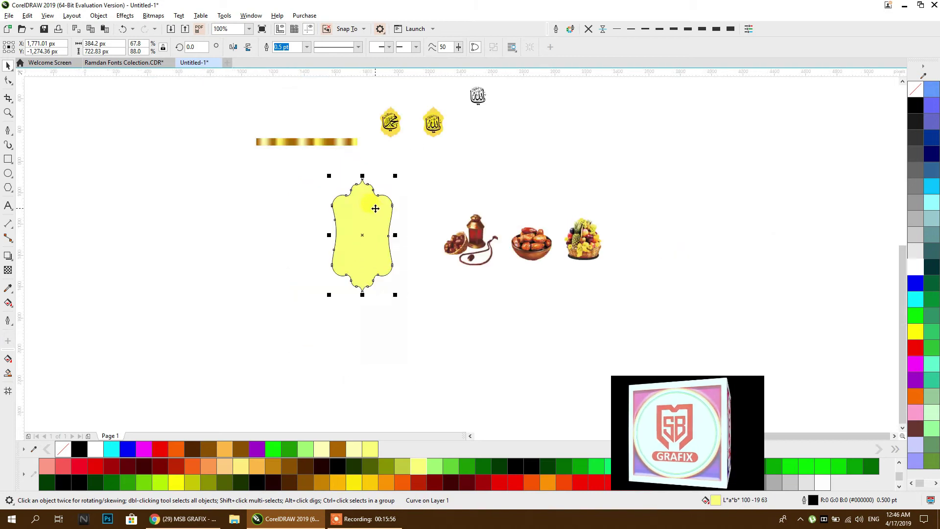
- Place a duplicate of the yellow frame to its left and rotate it 90 degrees
drag(363, 206, 209, 207)
click(201, 47)
text(90)
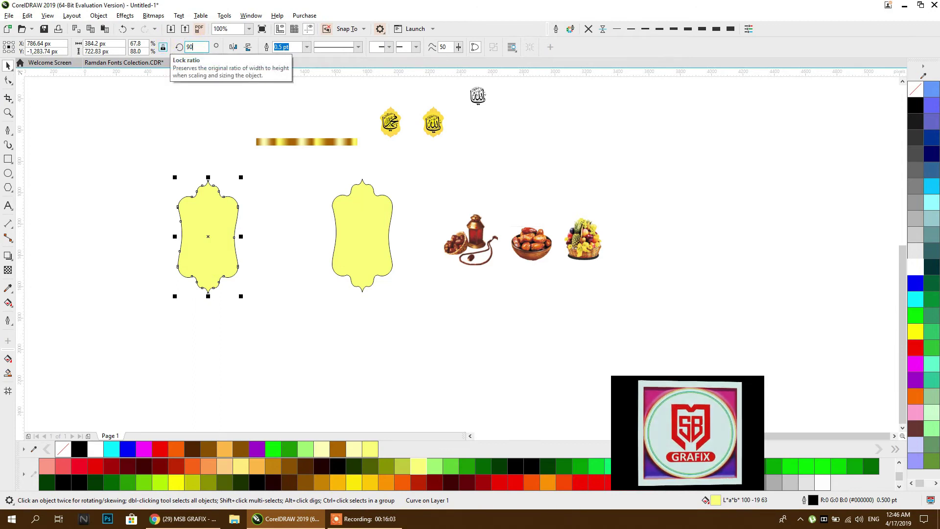
key(Return)
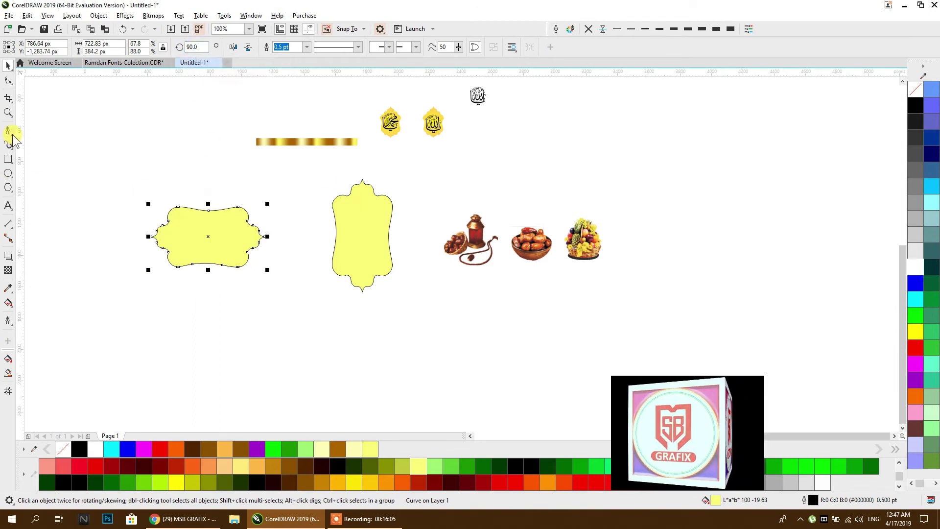
- Delete the middle nodes on the rotated copy's long edges and extend its left end outward into a wide banner
click(7, 80)
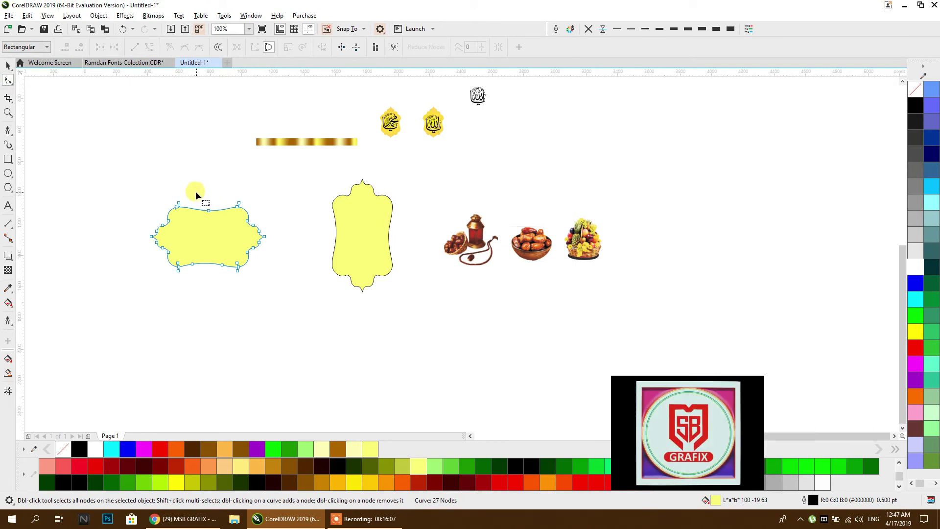
drag(183, 196, 225, 274)
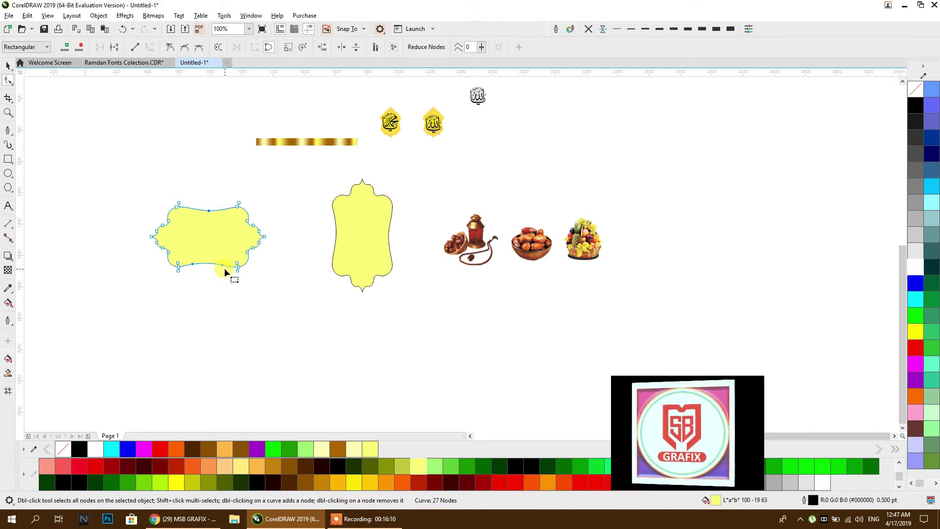
key(Delete)
drag(166, 207, 183, 279)
mouse_move(122, 173)
mouse_down()
mouse_move(211, 279)
mouse_move(44, 275)
mouse_move(122, 293)
mouse_move(204, 284)
mouse_up()
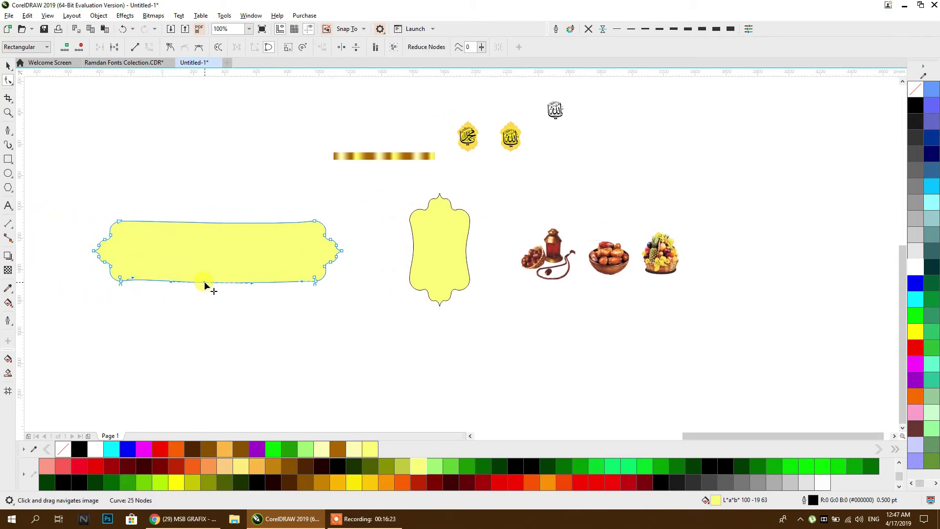
- Remove the extra middle nodes from the banner's long edges and raise a new middle node on the top edge
double_click(203, 221)
click(138, 50)
double_click(201, 222)
click(203, 281)
double_click(207, 281)
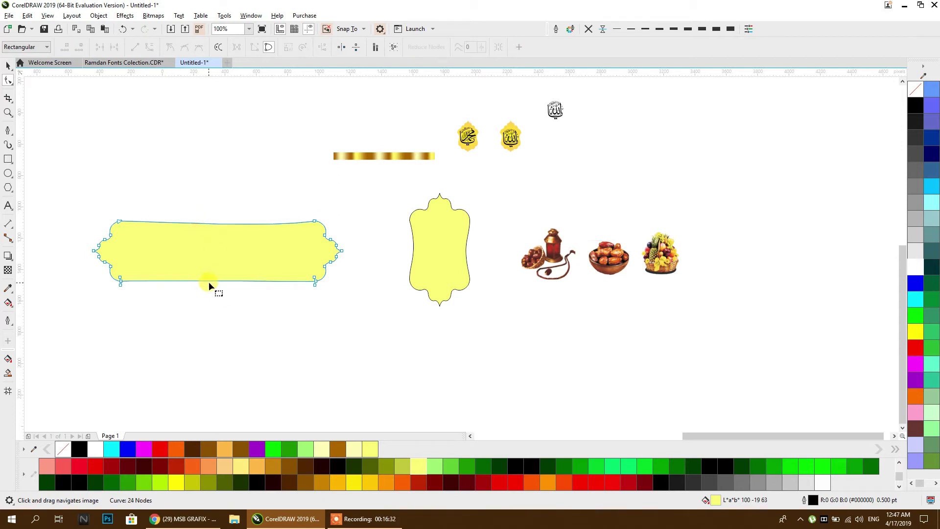
drag(213, 223, 210, 219)
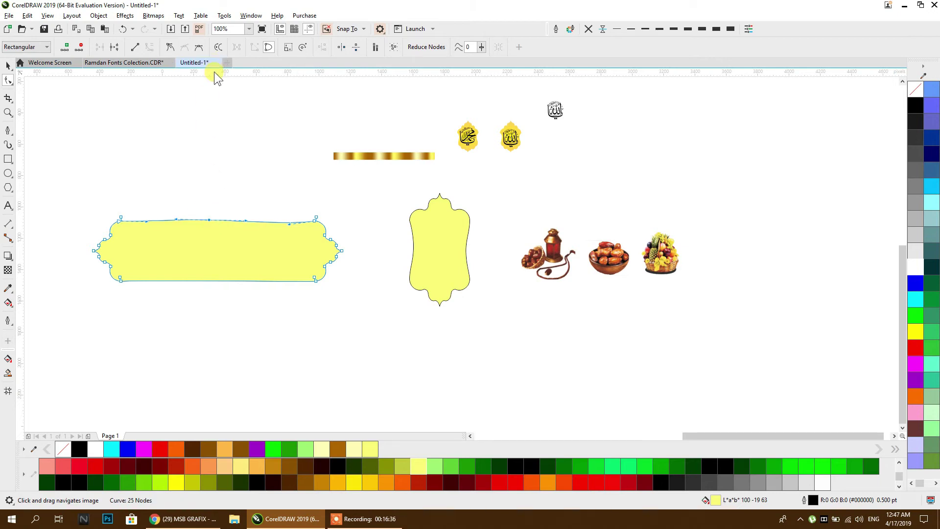
- Add a horizontal guideline along the banner's top edge and snap it to the upper-right corner node
key(Escape)
scroll(215, 222, up, 2)
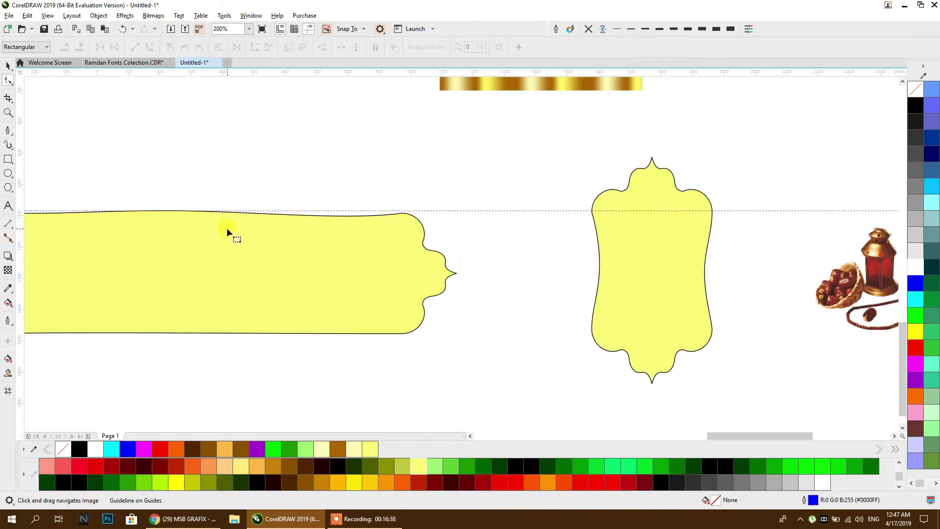
click(340, 29)
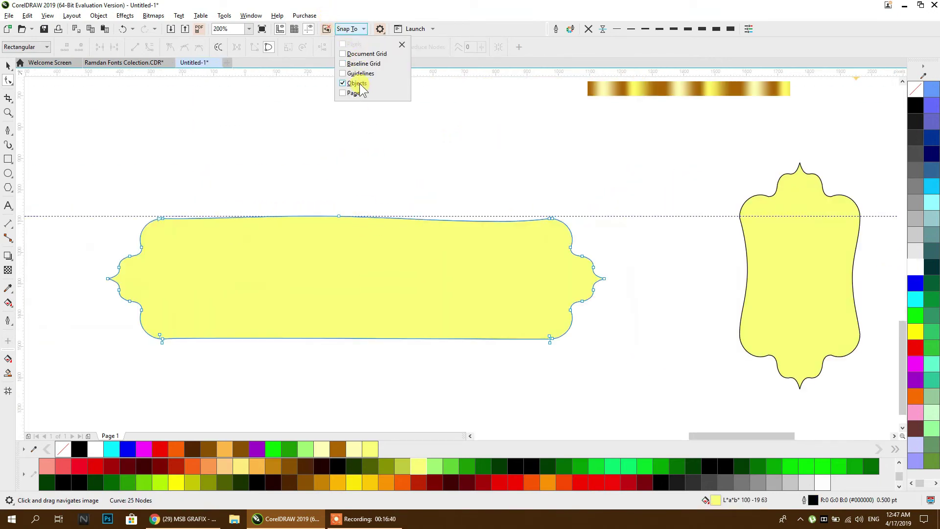
click(356, 116)
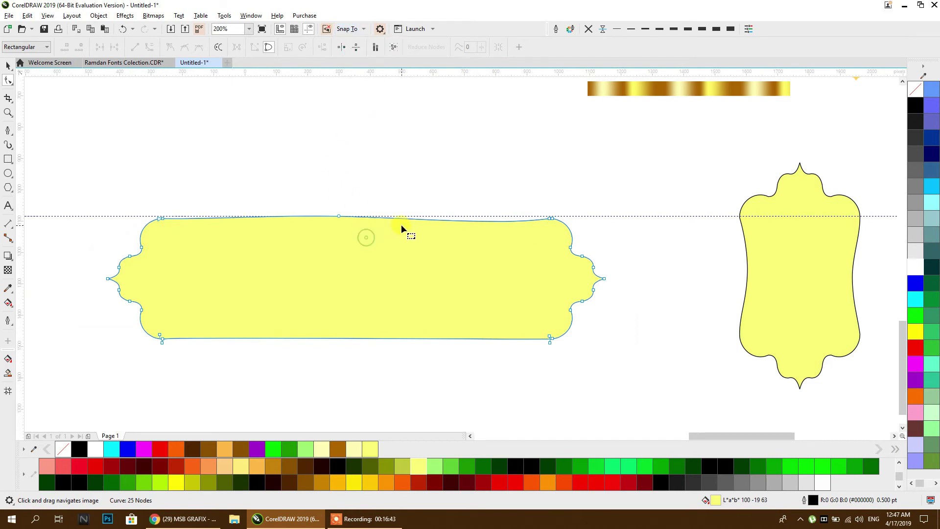
scroll(400, 224, up, 1)
scroll(672, 209, right, 3)
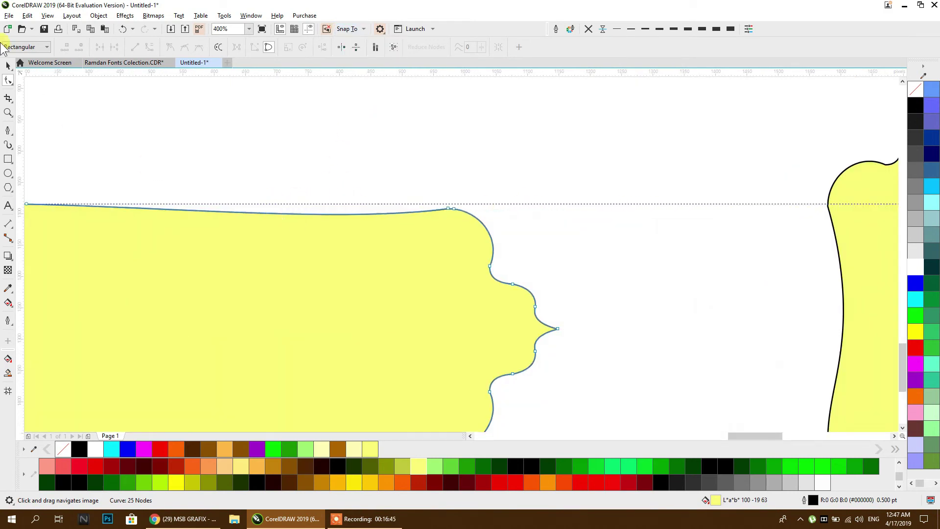
click(7, 64)
click(457, 202)
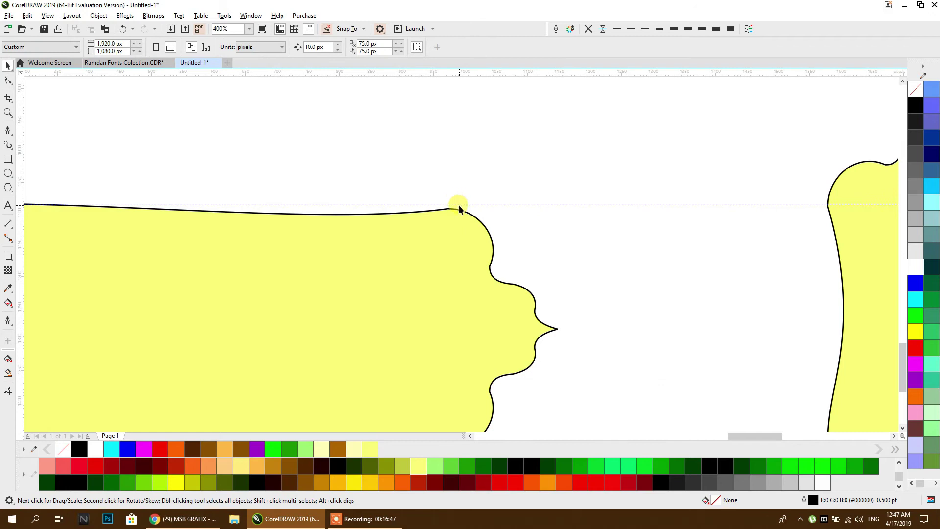
drag(459, 206, 448, 210)
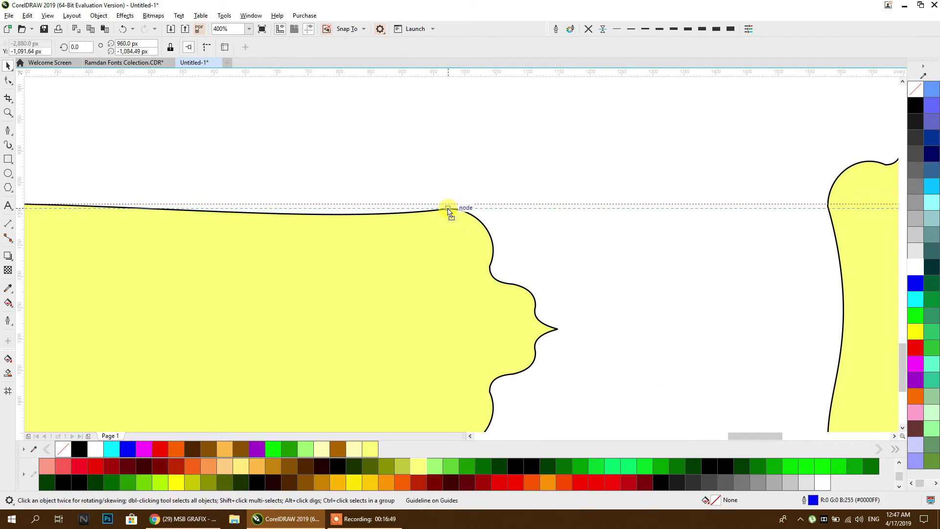
- Lower the middle node of the banner's top edge onto the horizontal guideline
scroll(451, 210, down, 2)
click(295, 235)
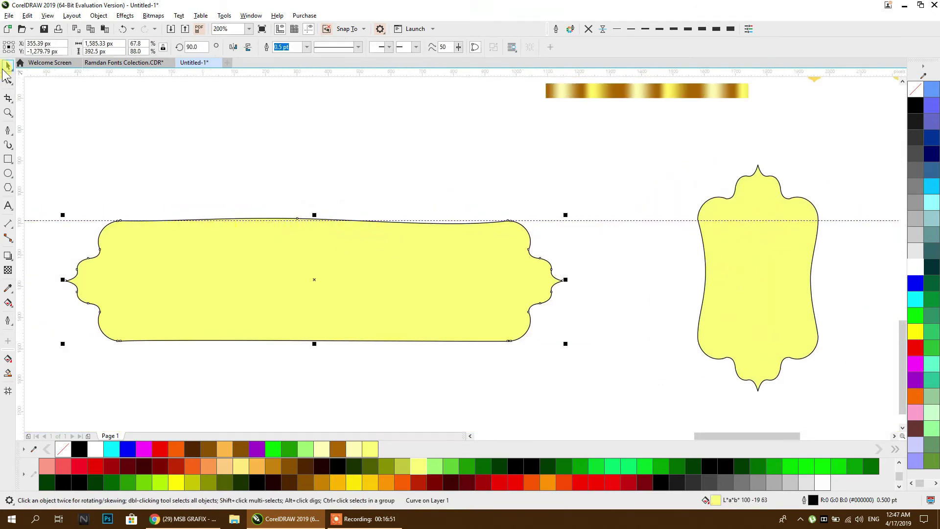
click(8, 80)
scroll(298, 217, up, 3)
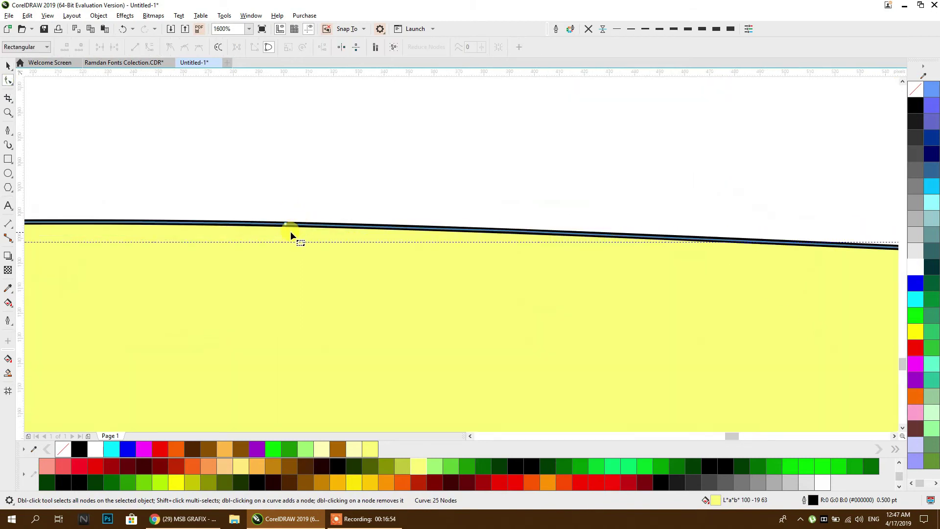
drag(285, 224, 301, 239)
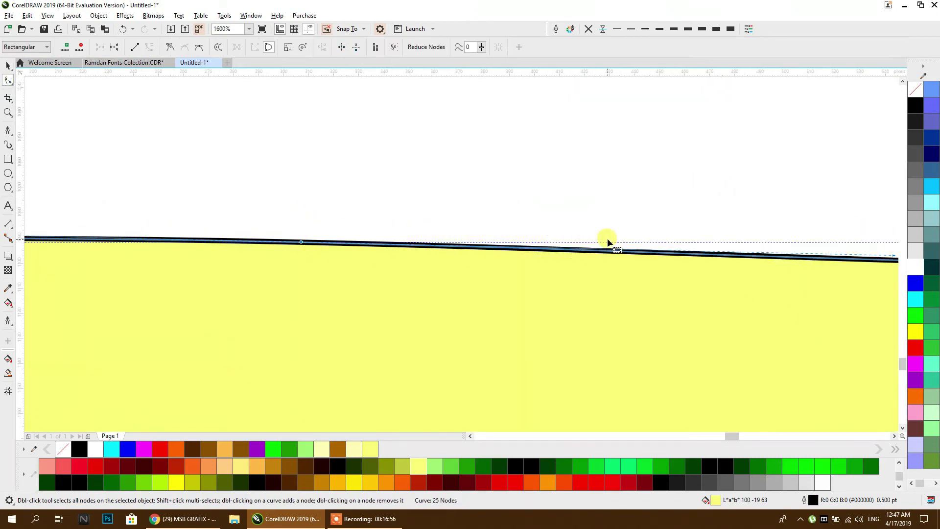
- Straighten the banner's top edge along the guideline by levelling its curve handles, and delete the edge's middle node
scroll(450, 245, down, 2)
drag(571, 245, 571, 241)
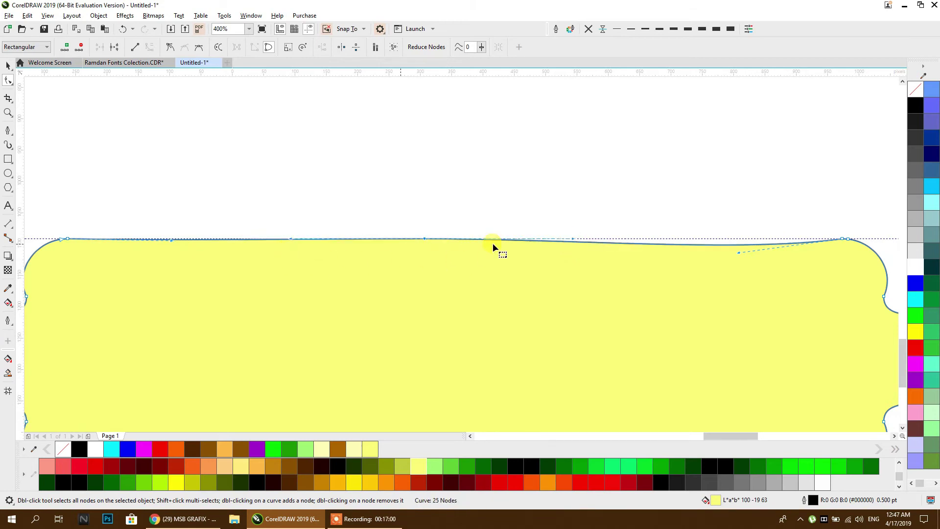
drag(733, 260, 731, 239)
click(68, 239)
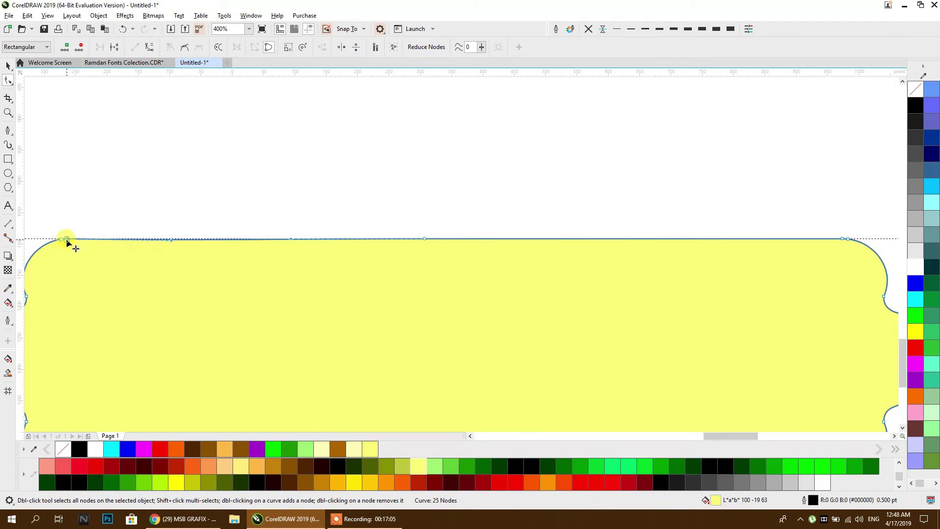
scroll(176, 240, up, 3)
drag(226, 236, 224, 222)
scroll(223, 222, down, 4)
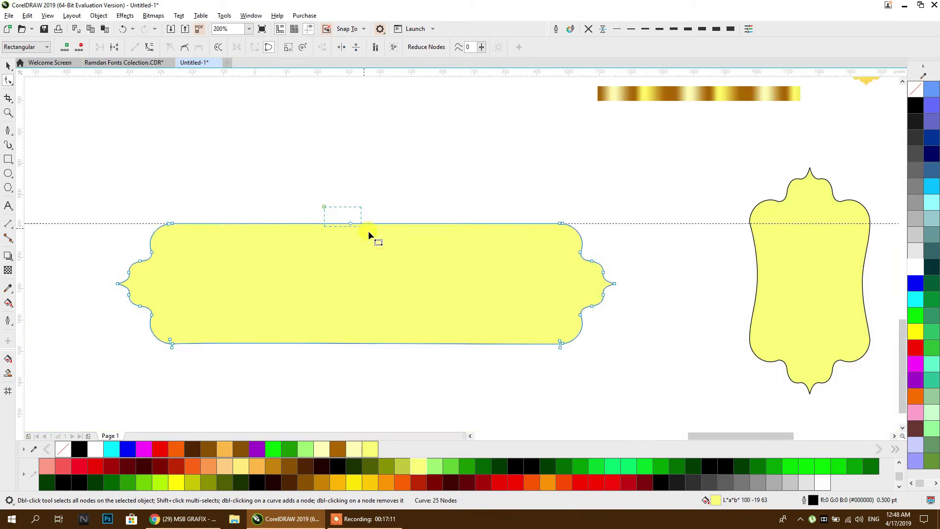
key(Delete)
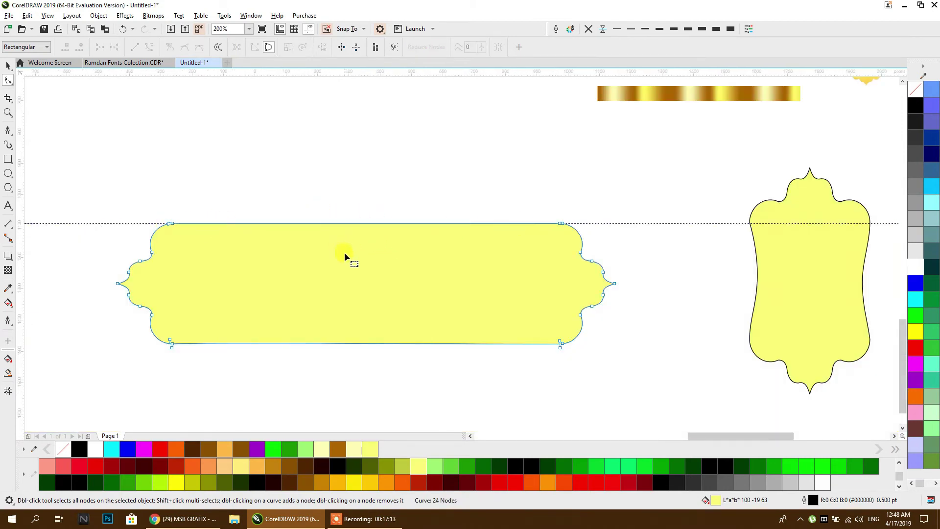
- Move all the nodes of the banner's left end inward to shorten the banner to about 1221 px wide
scroll(360, 255, down, 2)
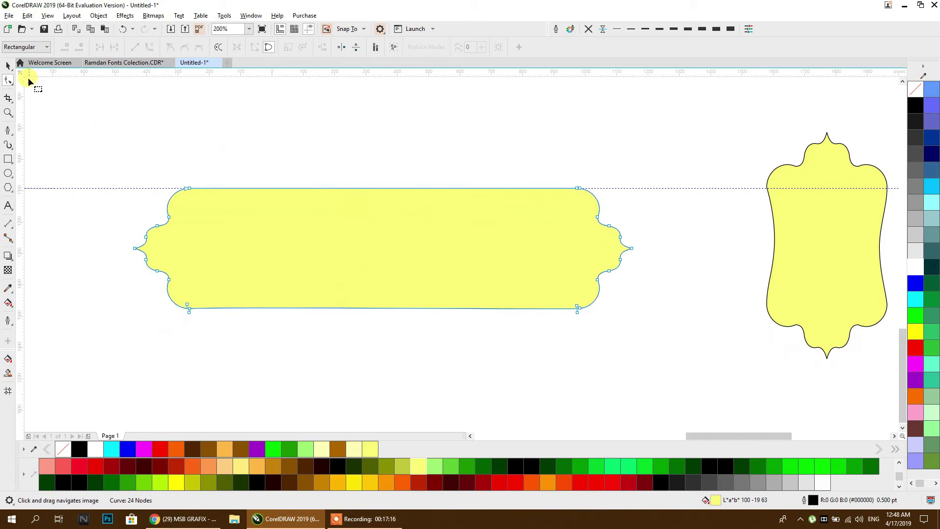
click(8, 65)
scroll(286, 181, down, 2)
scroll(286, 180, up, 2)
scroll(286, 180, left, 1)
key(F10)
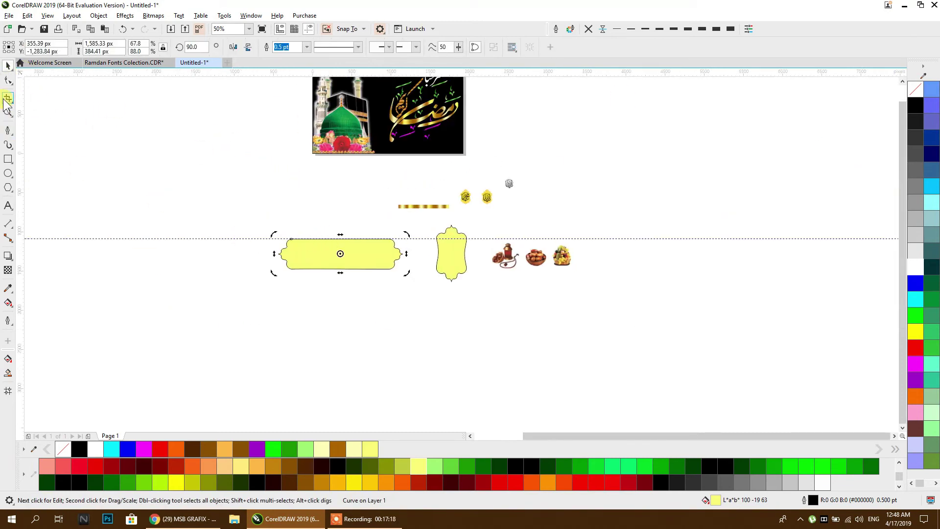
mouse_move(293, 278)
mouse_down()
mouse_move(49, 273)
mouse_move(274, 277)
mouse_up()
drag(343, 277, 378, 274)
click(176, 154)
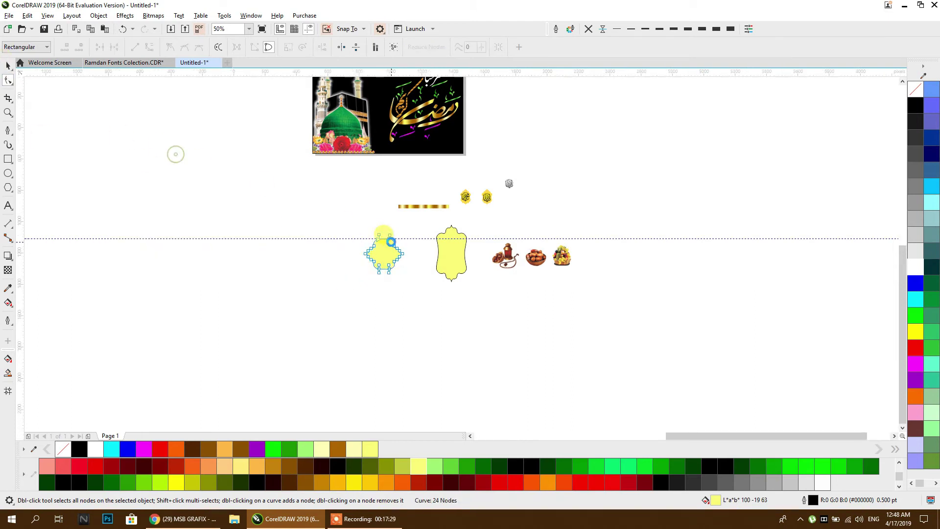
scroll(383, 233, up, 3)
drag(225, 183, 110, 355)
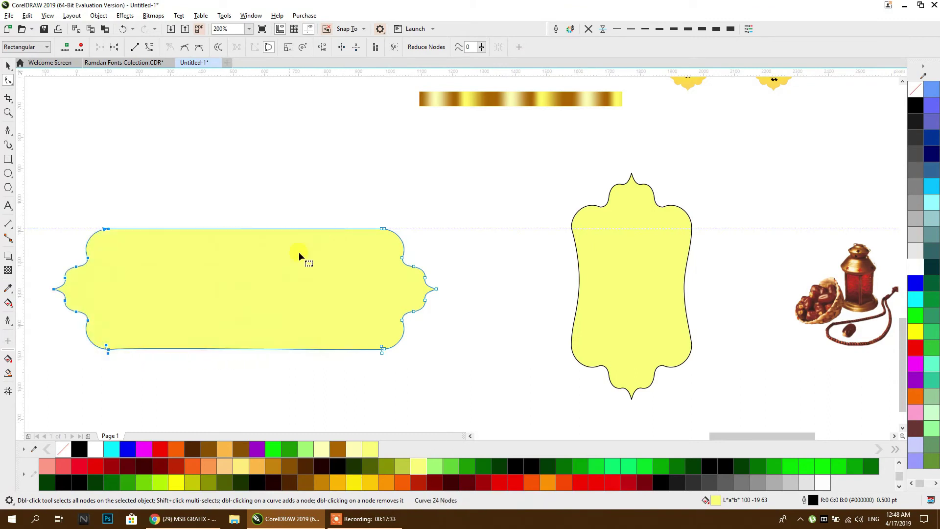
- Add a second horizontal guideline along the banner's bottom edge
click(7, 65)
scroll(302, 255, down, 4)
drag(302, 255, 302, 295)
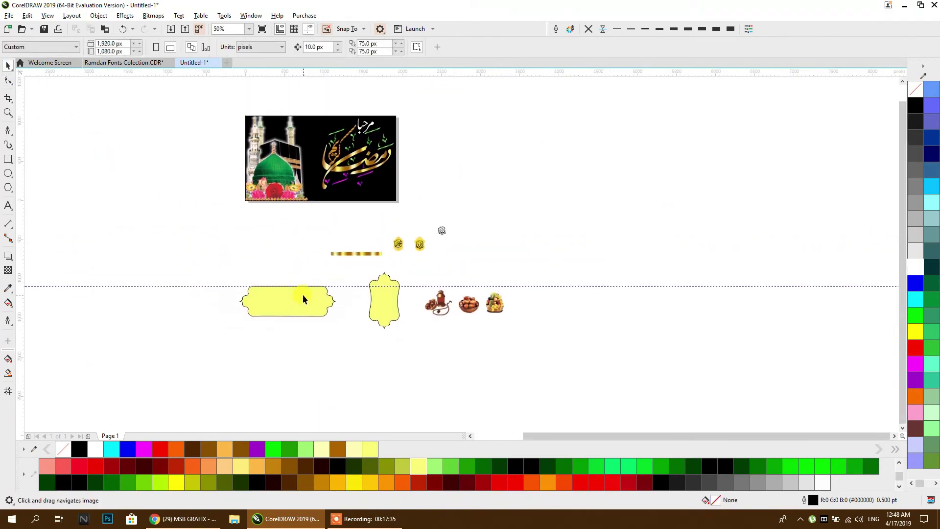
scroll(266, 350, up, 4)
scroll(266, 351, up, 3)
scroll(433, 228, down, 3)
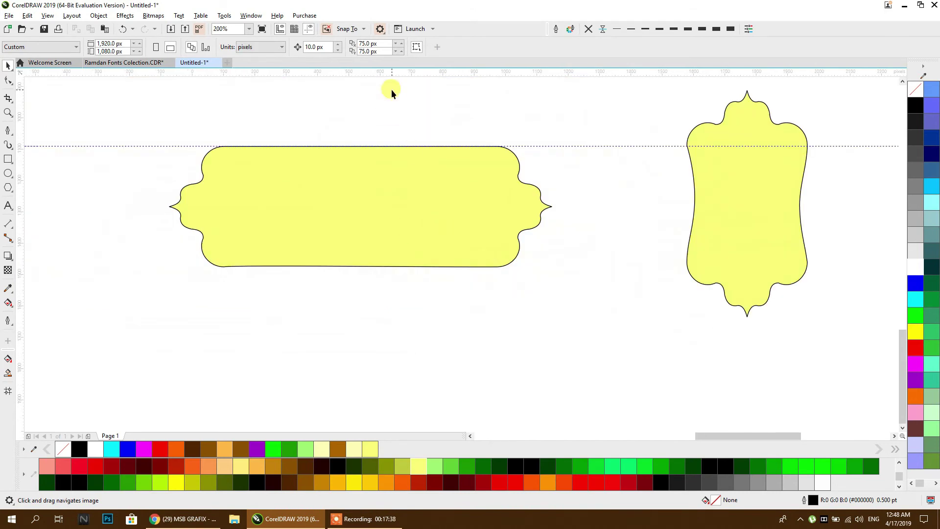
click(331, 259)
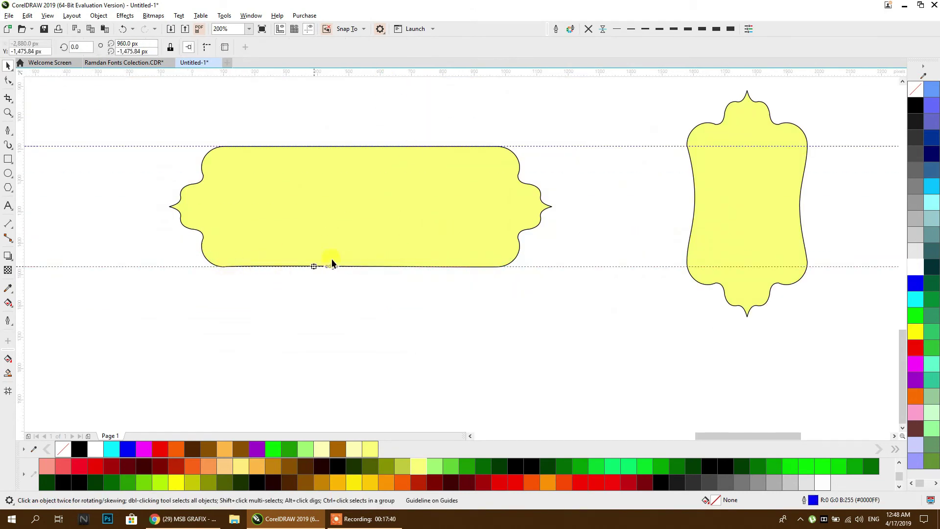
- Delete the two extra nodes beside the banner's lower-left corner
scroll(330, 258, up, 3)
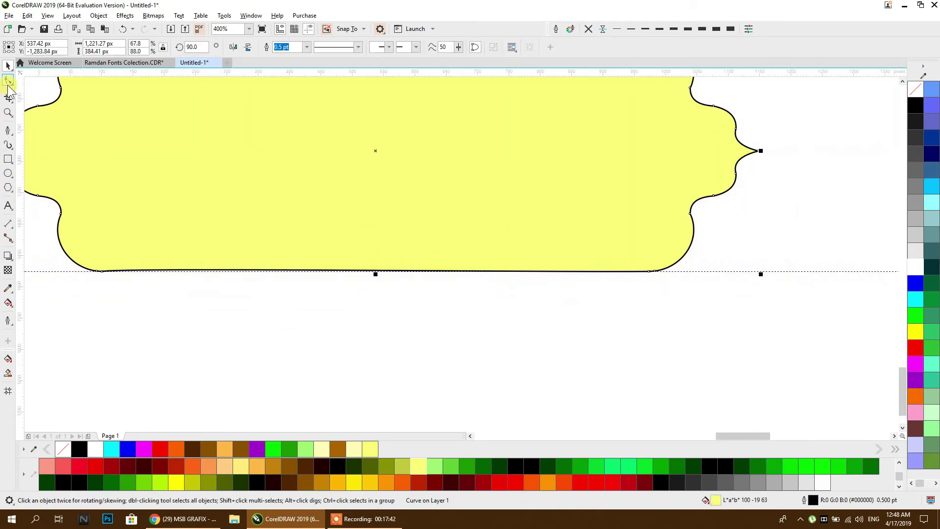
click(8, 81)
drag(99, 284, 99, 285)
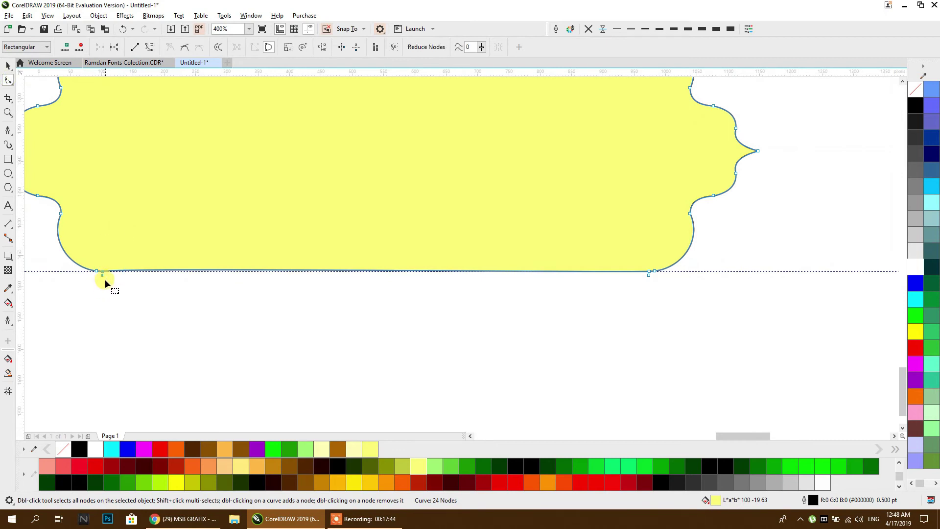
scroll(104, 277, up, 5)
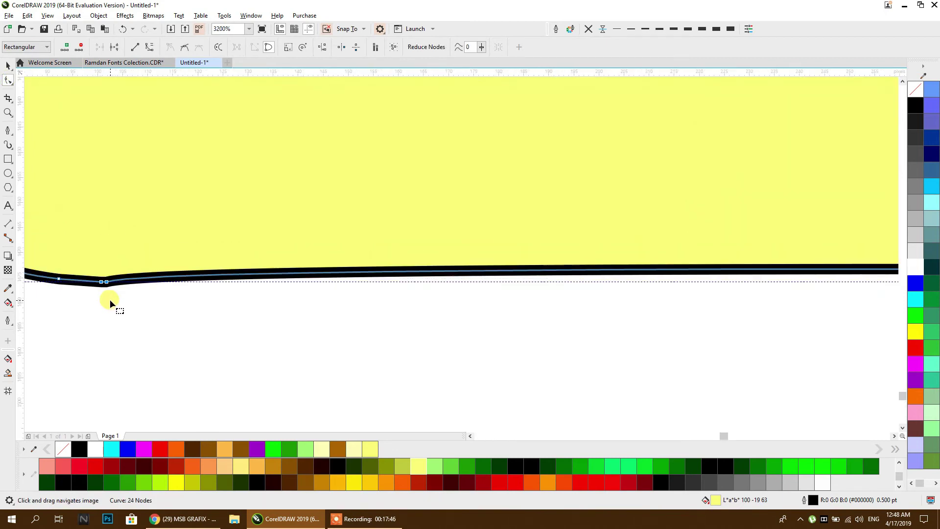
key(Delete)
scroll(111, 291, down, 5)
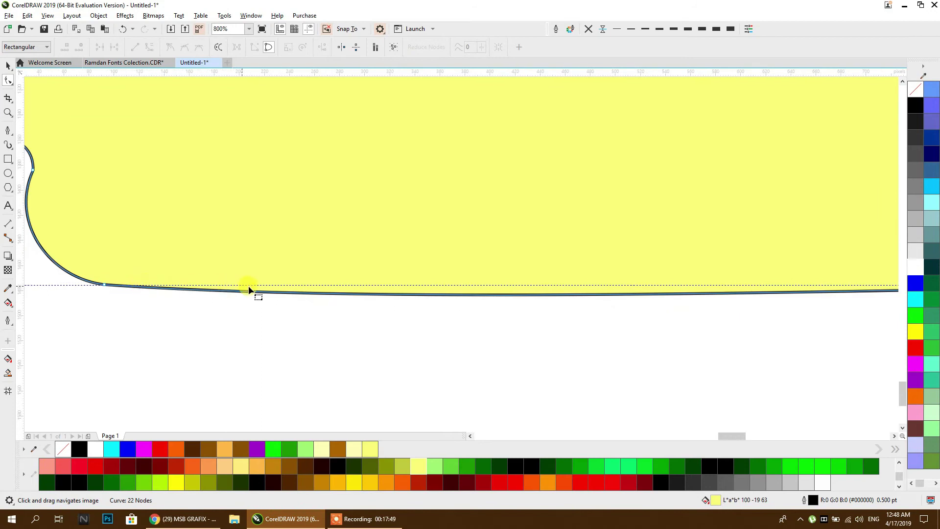
- Add a middle node to the banner's bottom edge at the guideline and level the lower-left corner's curve handle
scroll(483, 290, up, 1)
drag(483, 283, 483, 274)
scroll(290, 288, left, 5)
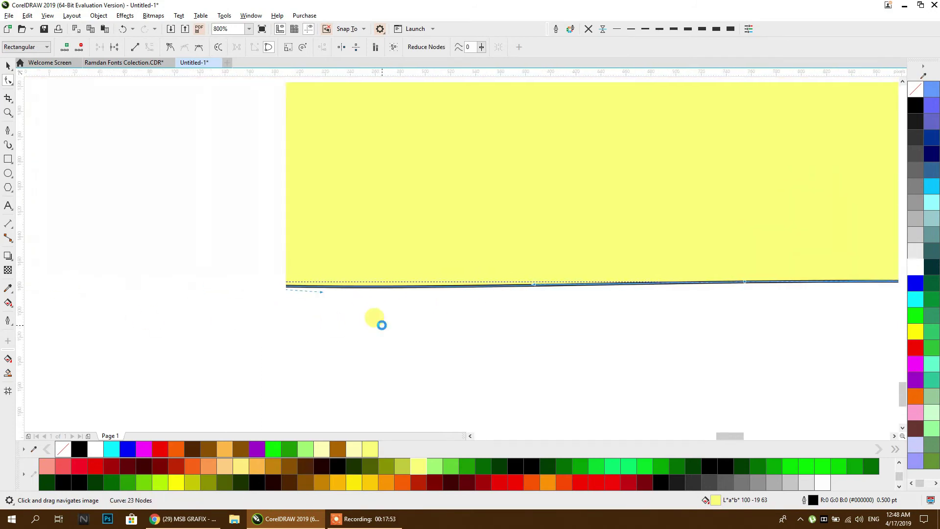
drag(319, 292, 319, 289)
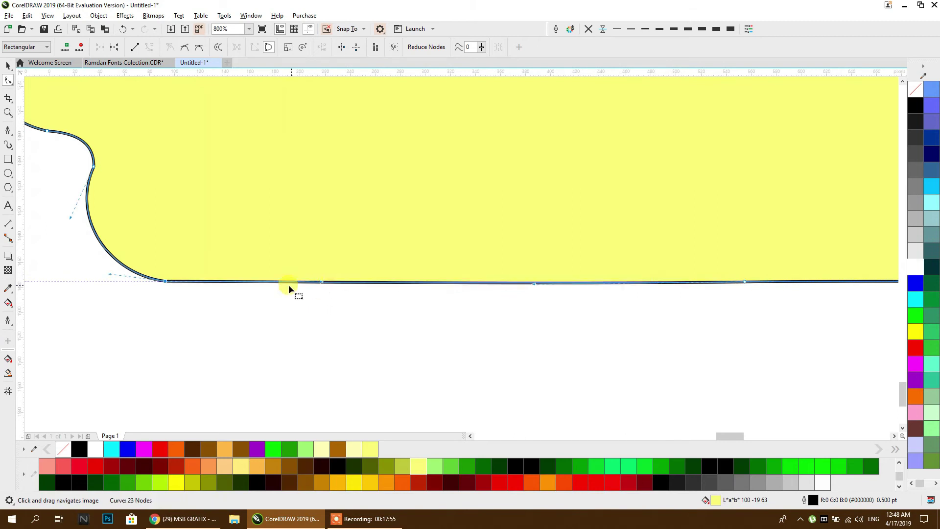
- Delete the two extra nodes beside the banner's lower-right corner
scroll(290, 288, down, 1)
scroll(451, 292, right, 2)
scroll(483, 306, up, 3)
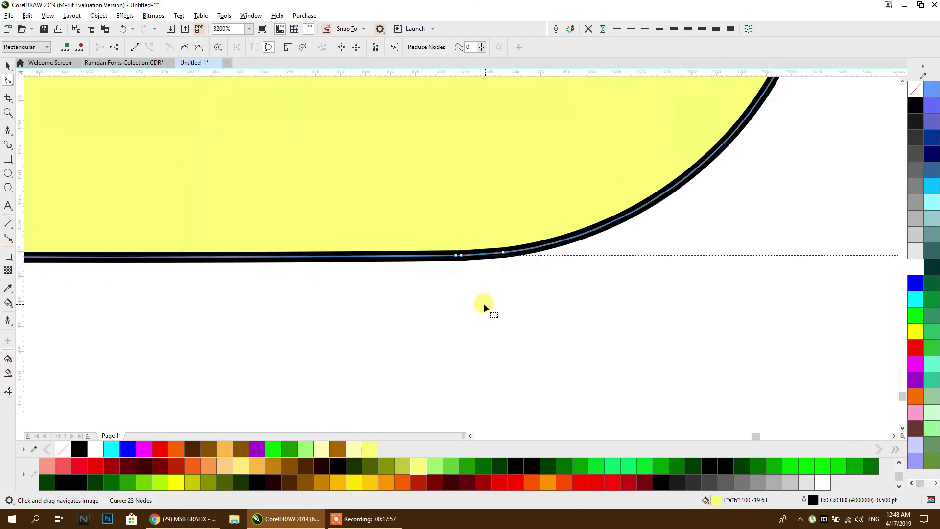
scroll(437, 253, up, 1)
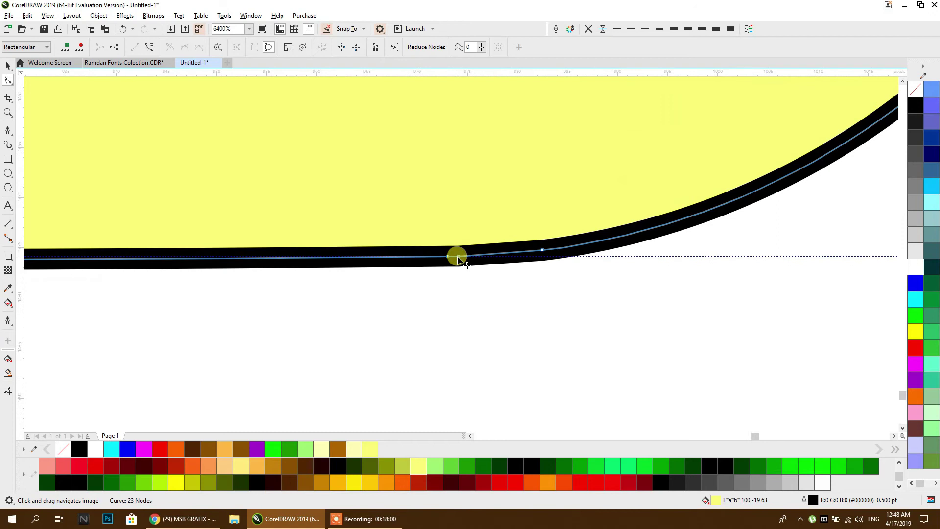
double_click(449, 257)
double_click(449, 257)
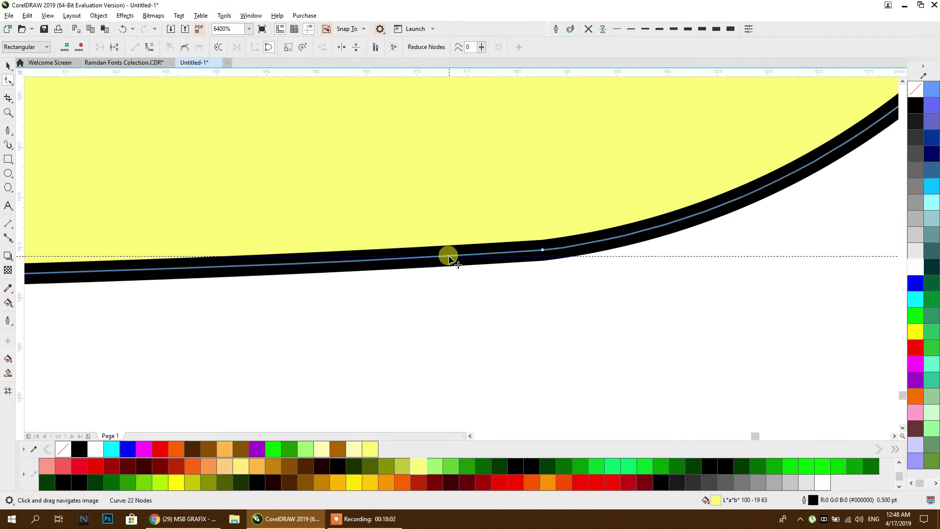
scroll(451, 258, down, 3)
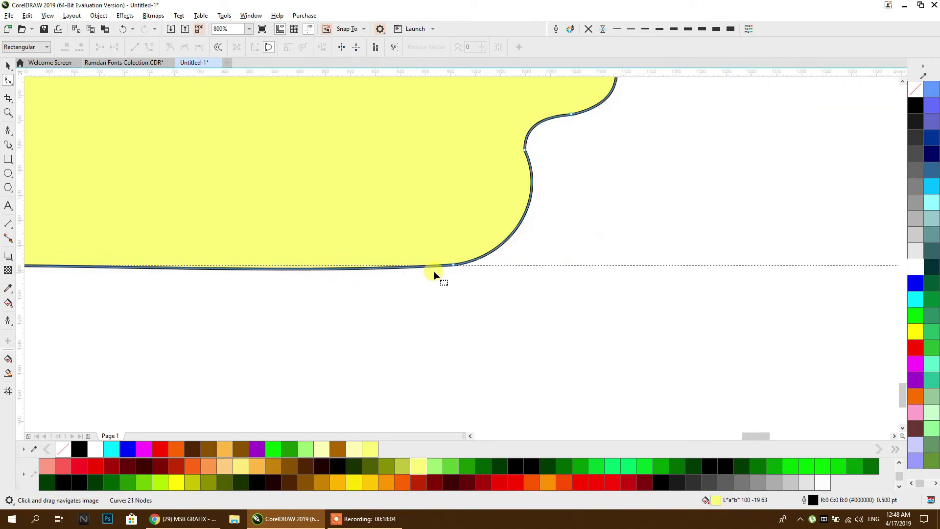
- Level the lower-right corner's curve handle with the bottom guideline and remove the bottom edge's middle node
click(453, 263)
scroll(418, 269, up, 2)
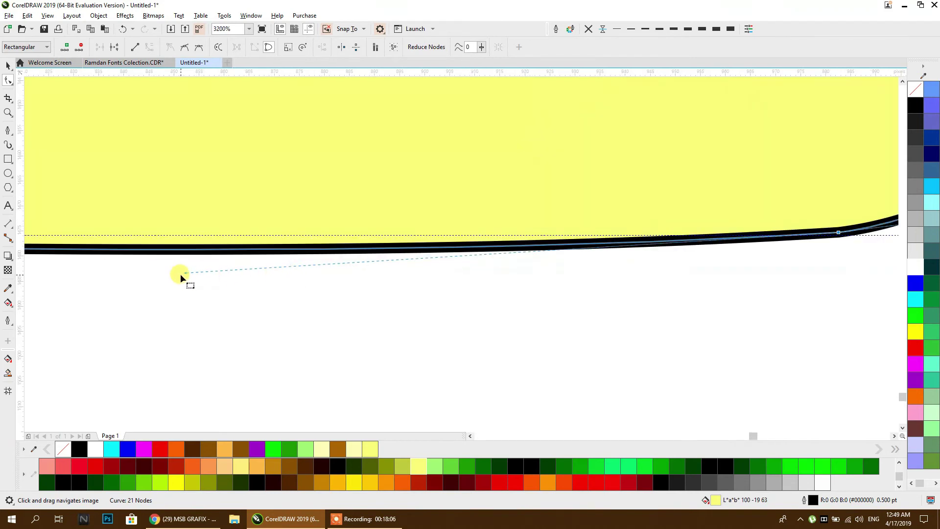
drag(185, 272, 185, 240)
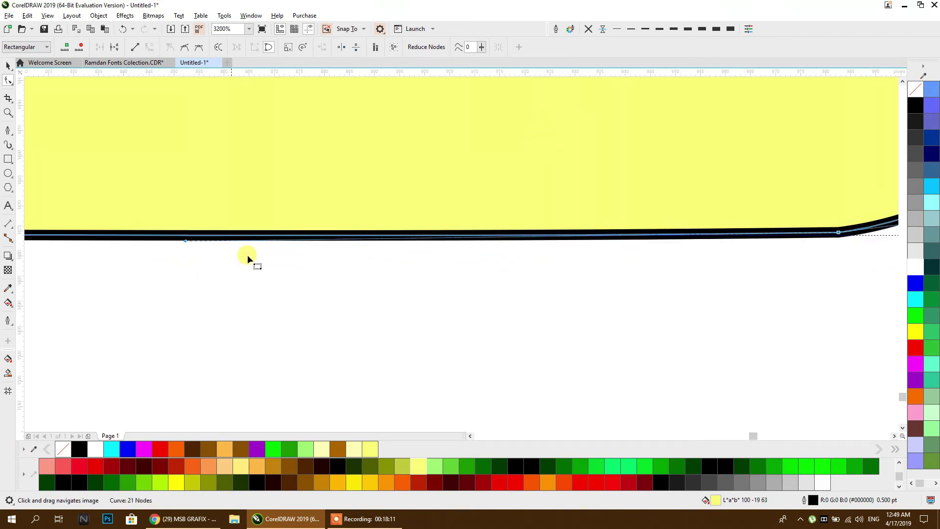
scroll(247, 255, down, 3)
drag(228, 310, 325, 312)
drag(337, 308, 286, 239)
scroll(286, 240, down, 2)
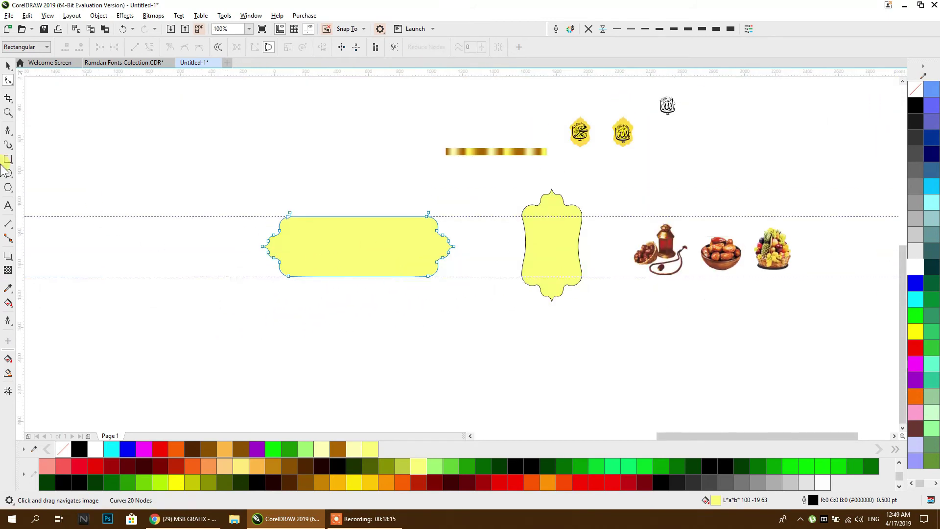
- Move the lantern, date bowl and fruit basket images together onto the lower-right area of the black Ramadan design
click(8, 65)
scroll(283, 188, down, 3)
scroll(296, 334, up, 3)
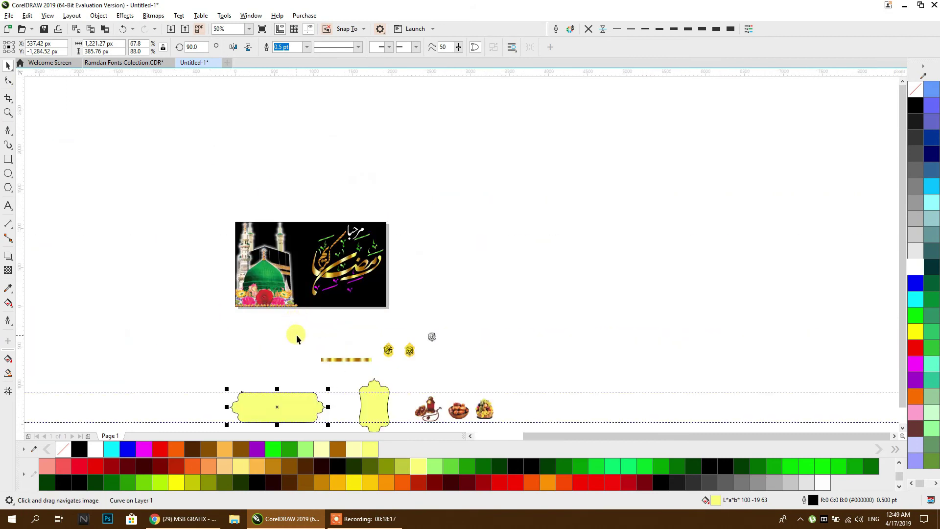
scroll(377, 280, down, 2)
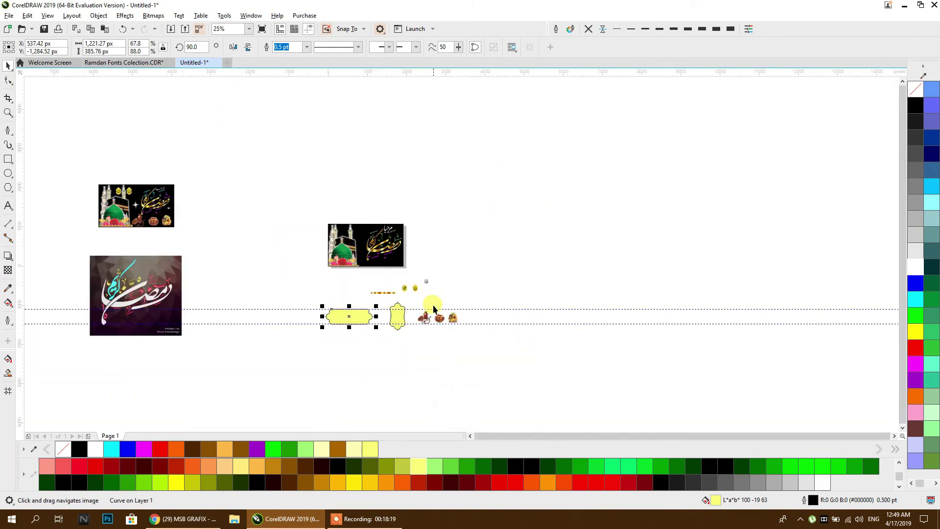
scroll(452, 343, up, 2)
click(453, 343)
click(518, 340)
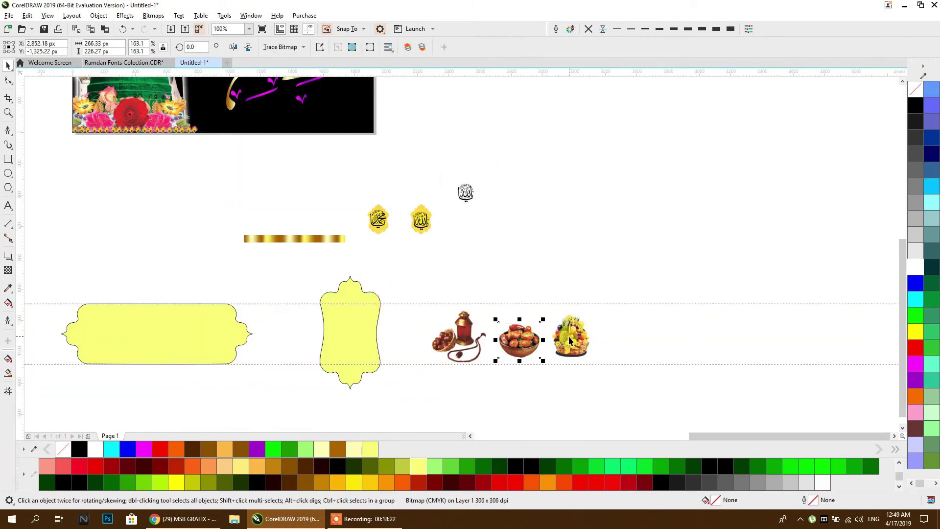
shift+click(570, 338)
shift+click(471, 332)
drag(471, 333, 245, 104)
scroll(270, 239, up, 2)
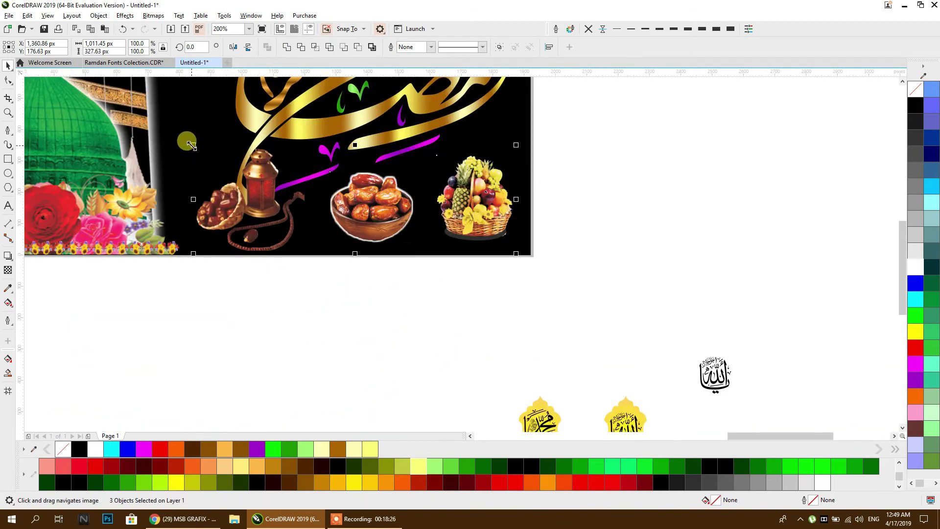
- Scale down the three food images and move the date bowl and lantern closer to the fruit basket
click(481, 228)
drag(438, 237, 459, 230)
drag(306, 226, 335, 226)
click(328, 307)
scroll(480, 295, down, 2)
drag(480, 295, 483, 248)
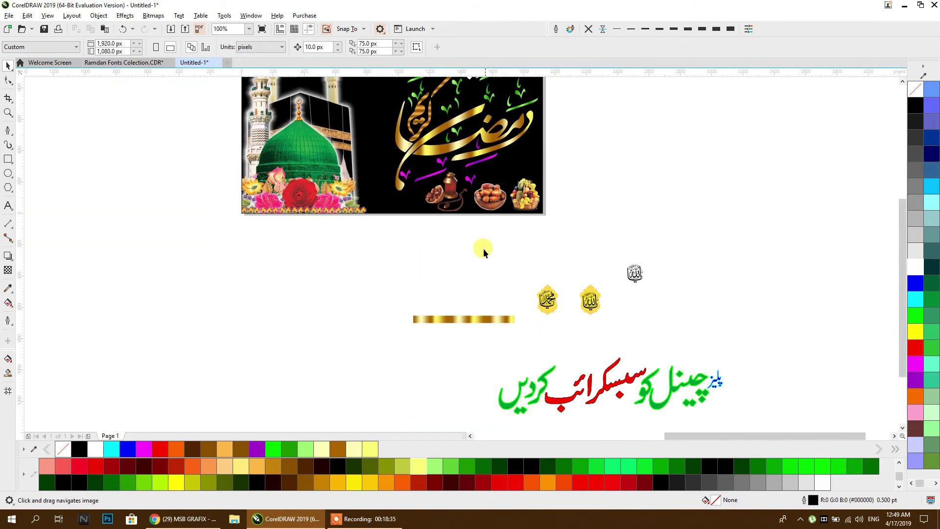
- Group each calligraphy piece with its yellow medallion, making two separate groups
scroll(519, 299, down, 1)
scroll(520, 302, up, 1)
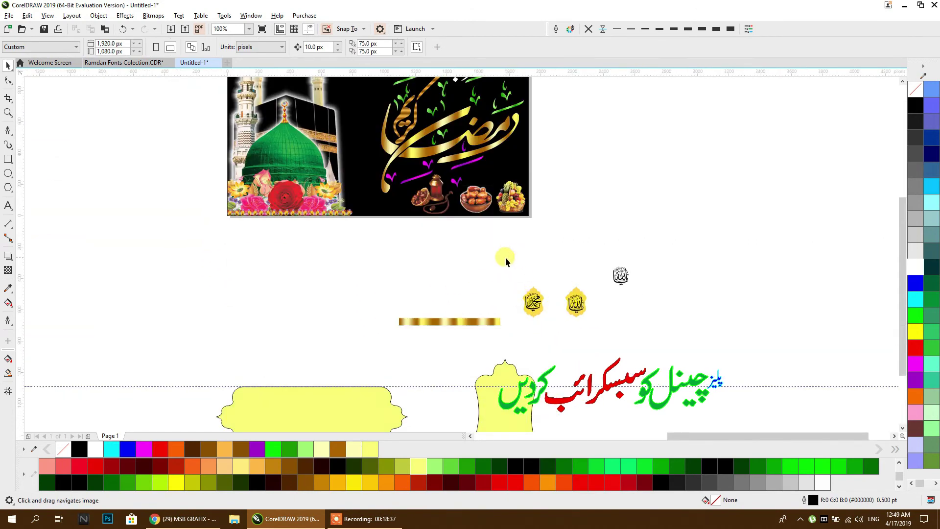
drag(553, 345, 552, 258)
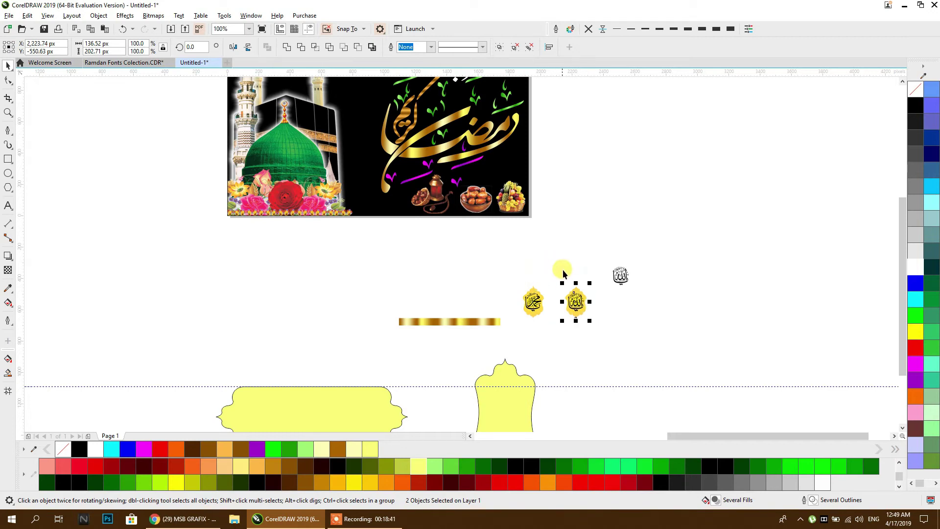
scroll(577, 300, up, 3)
click(627, 254)
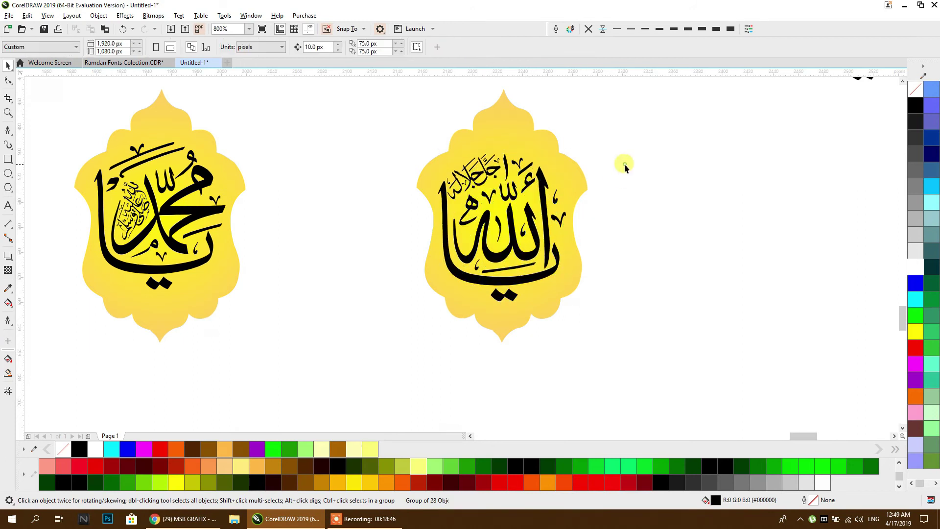
scroll(623, 163, down, 1)
drag(448, 296, 446, 302)
key(ctrl+g)
drag(416, 100, 263, 295)
key(ctrl+g)
- Move both medallions to the top of the Ramadan design, one between the minarets and the other beyond the right minaret
scroll(336, 310, down, 2)
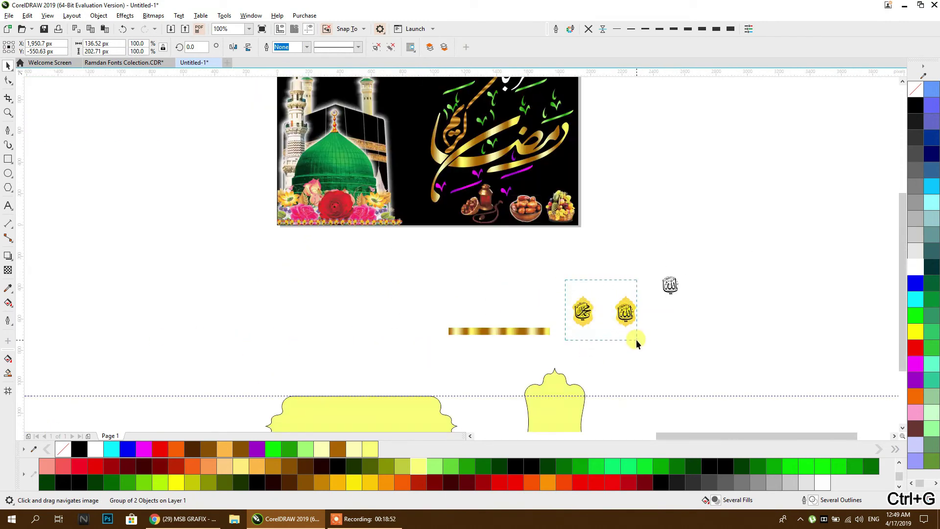
drag(624, 298, 343, 200)
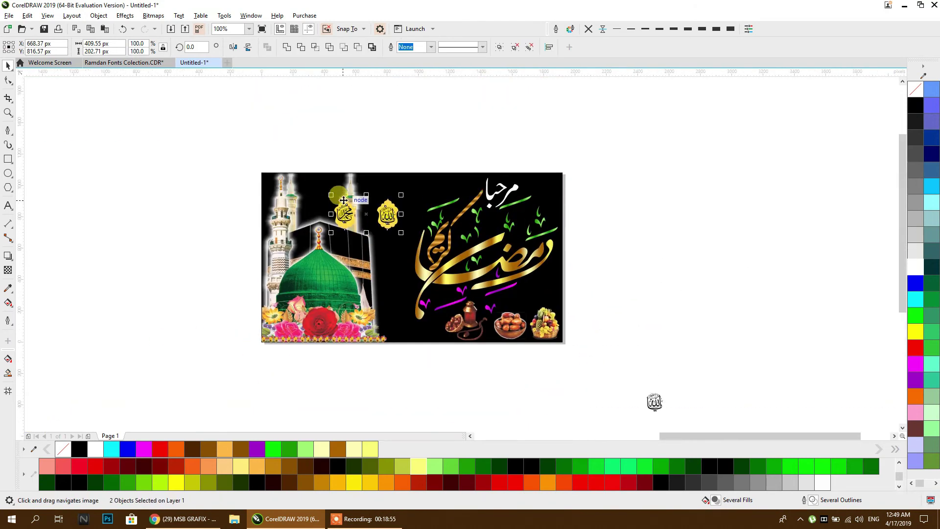
scroll(344, 200, up, 2)
click(472, 231)
click(449, 223)
drag(449, 222, 442, 186)
drag(346, 223, 301, 190)
drag(246, 143, 457, 252)
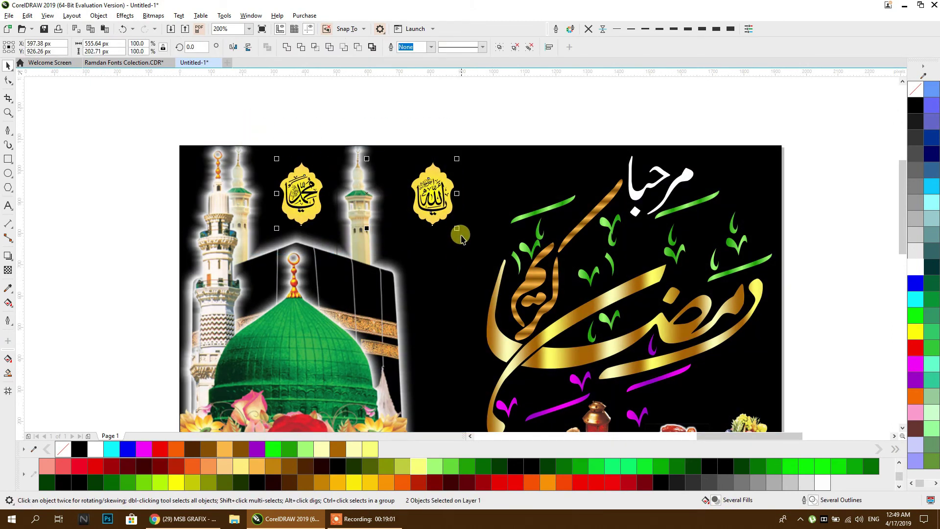
- Move the two yellow calligraphy medallions slightly higher on the Ramadan design and enlarge them together a little
drag(433, 193, 431, 187)
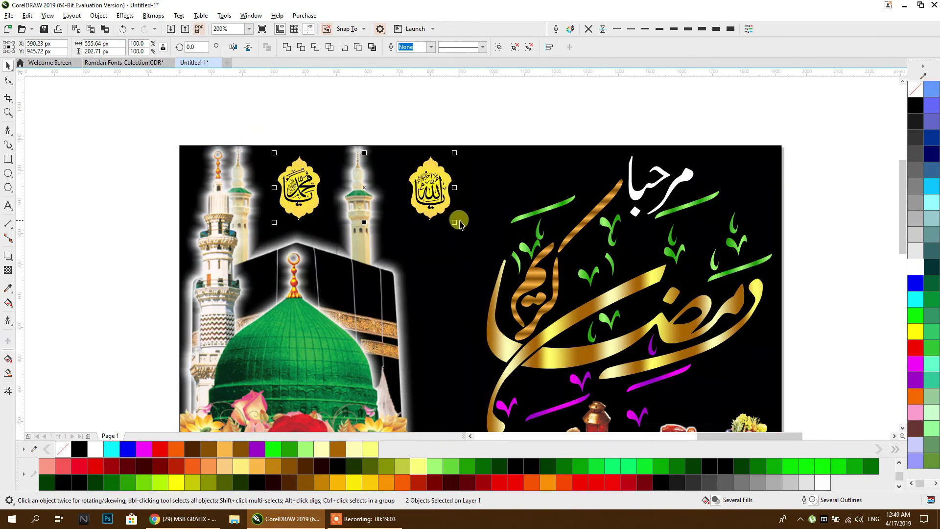
drag(456, 224, 472, 248)
click(440, 101)
scroll(440, 101, down, 2)
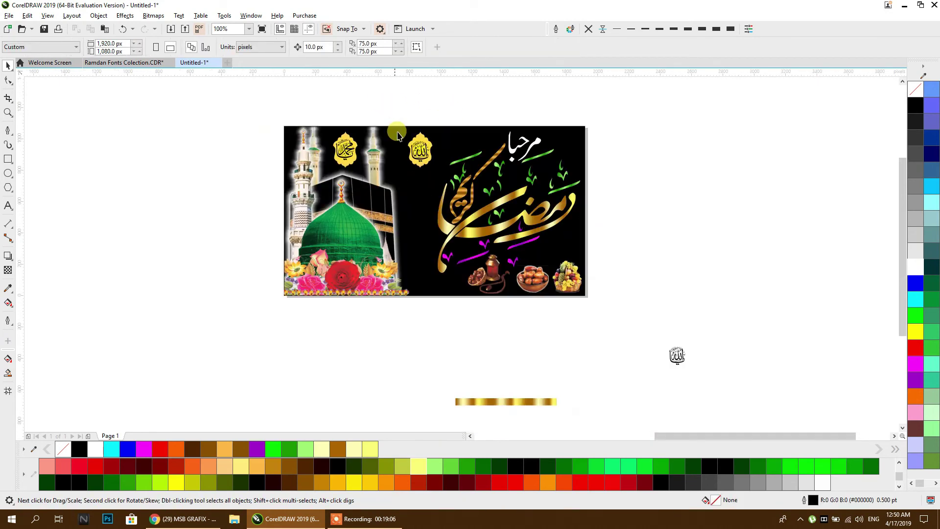
- Draw a narrow upright ellipse about 39 by 478 px beside the page and add a copy rotated 90 degrees to form a cross
scroll(433, 224, up, 2)
click(8, 172)
click(31, 188)
scroll(428, 220, left, 5)
drag(289, 190, 307, 344)
click(8, 64)
click(294, 196)
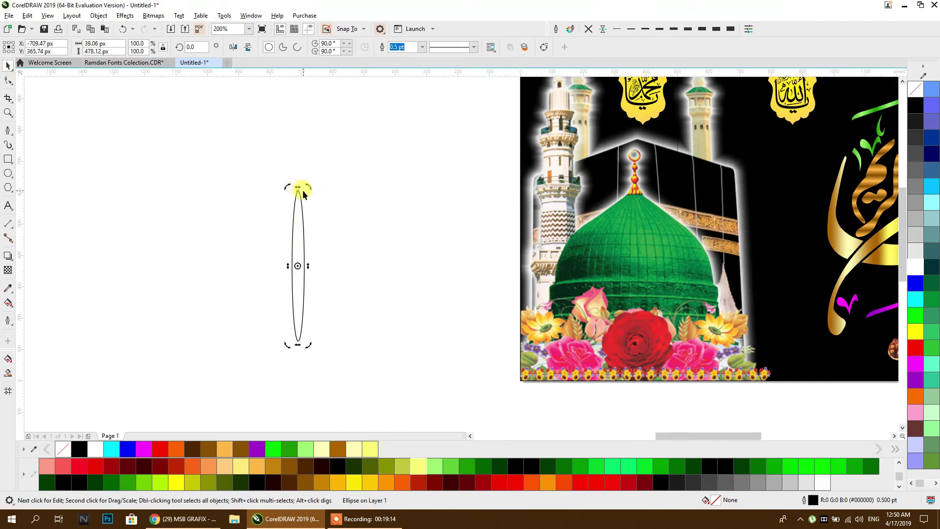
drag(307, 186, 374, 272)
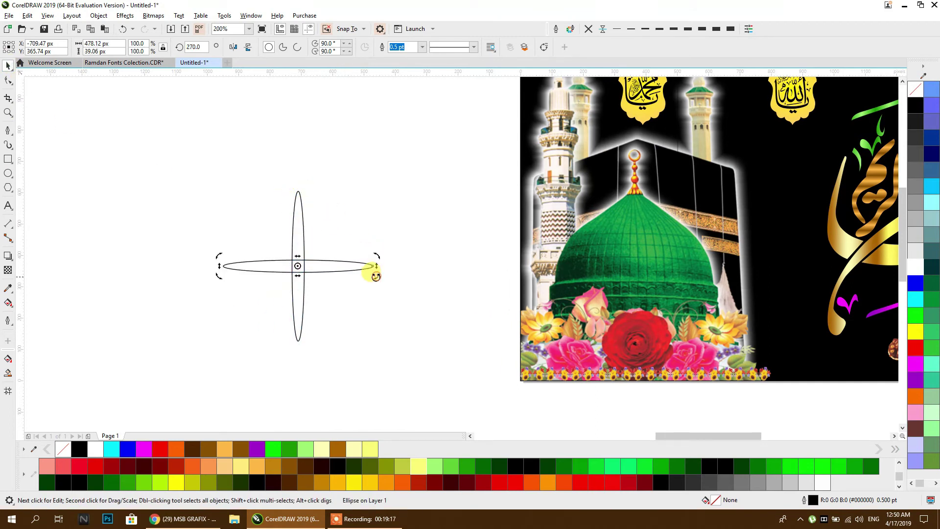
- Draw a circle about 222 px in diameter and place it on the centre of the crossed ellipses
click(352, 321)
click(11, 175)
drag(142, 172, 218, 247)
click(7, 66)
click(182, 187)
drag(181, 208, 298, 266)
- Fill the circle and both ellipses with pale yellow and remove their outlines
drag(435, 146, 291, 307)
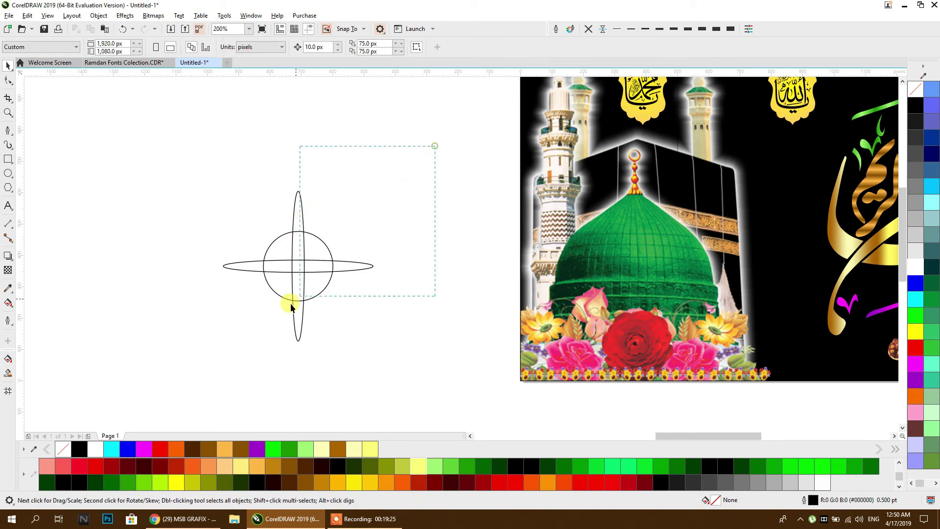
drag(201, 366, 200, 366)
click(320, 453)
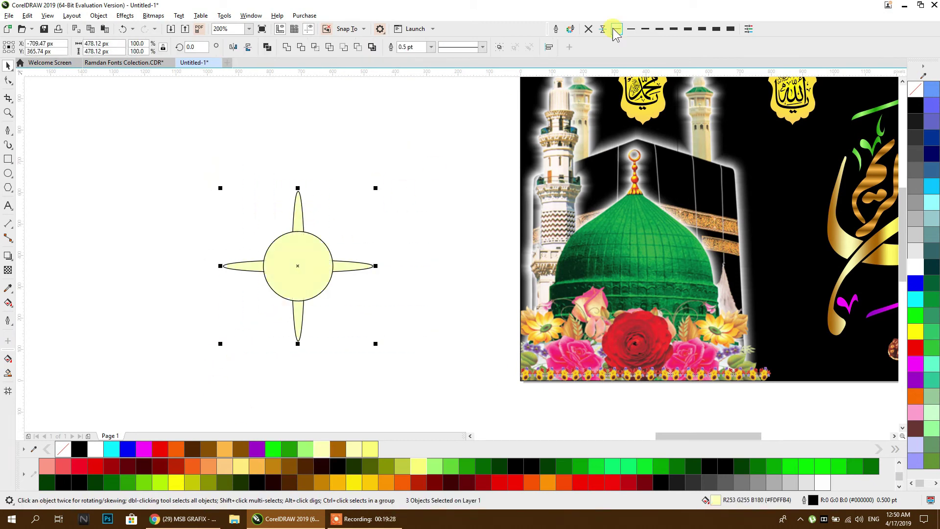
click(587, 29)
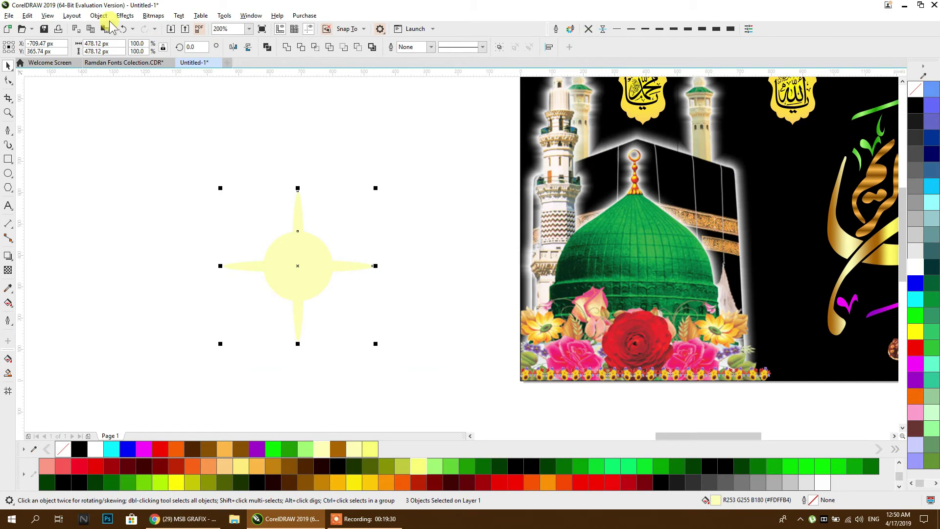
- Apply a Gaussian Blur with a radius of 27.6 pixels to the vertical ellipse
click(124, 19)
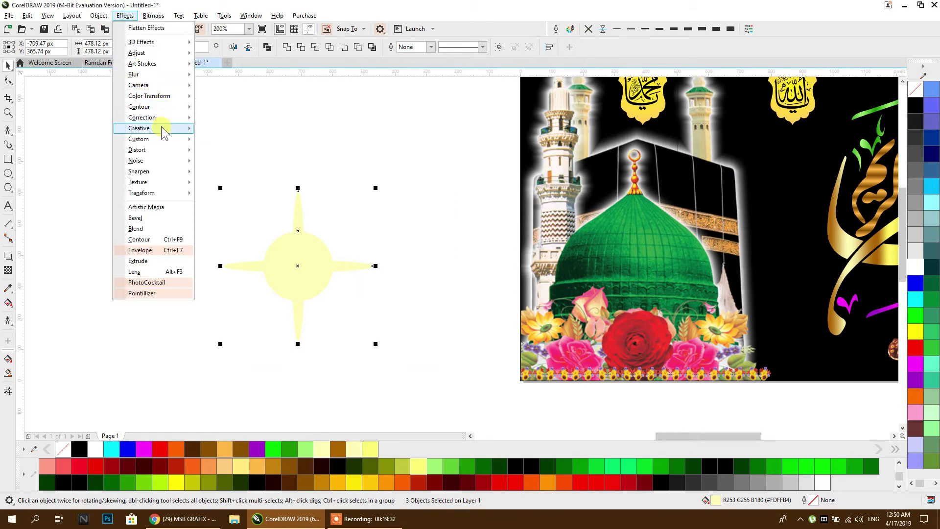
mouse_move(140, 75)
click(237, 84)
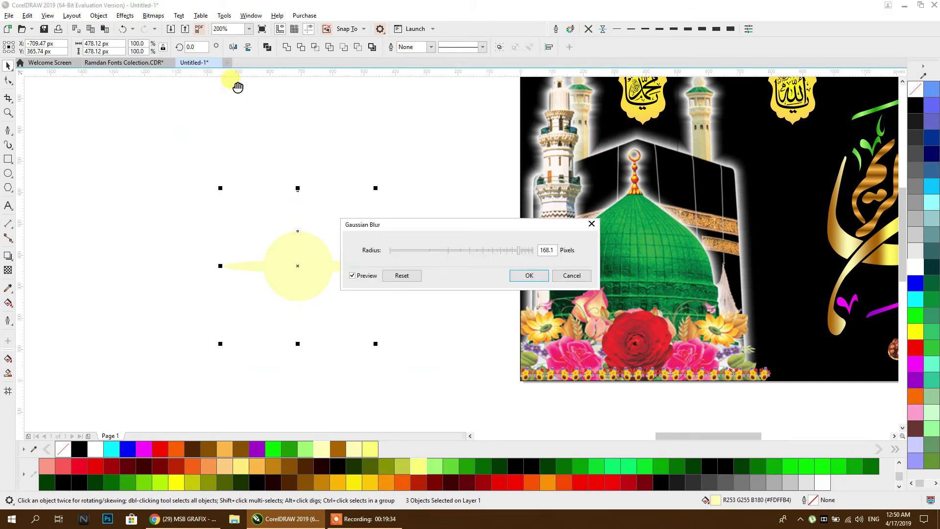
drag(471, 249, 484, 204)
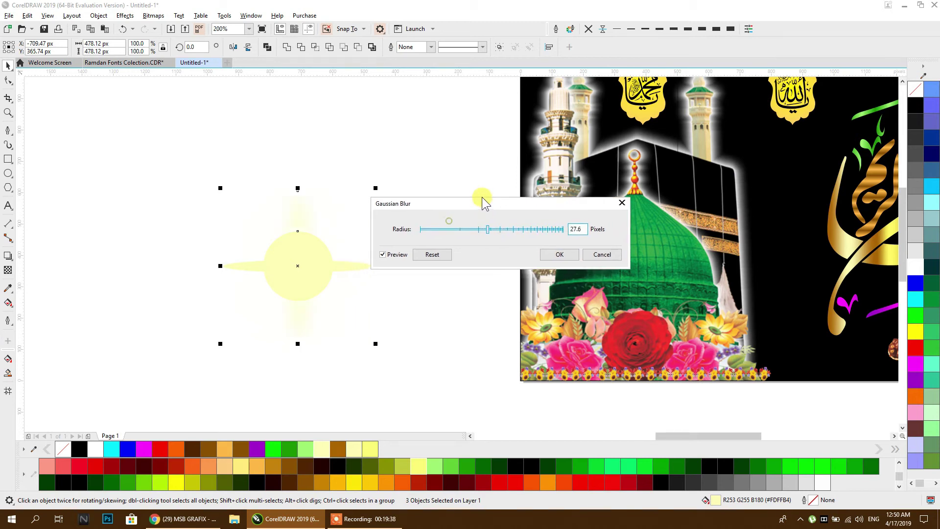
key(Return)
- Apply a Gaussian Blur with a radius of 27.6 pixels to the horizontal ellipse and to the circle
click(366, 269)
click(125, 15)
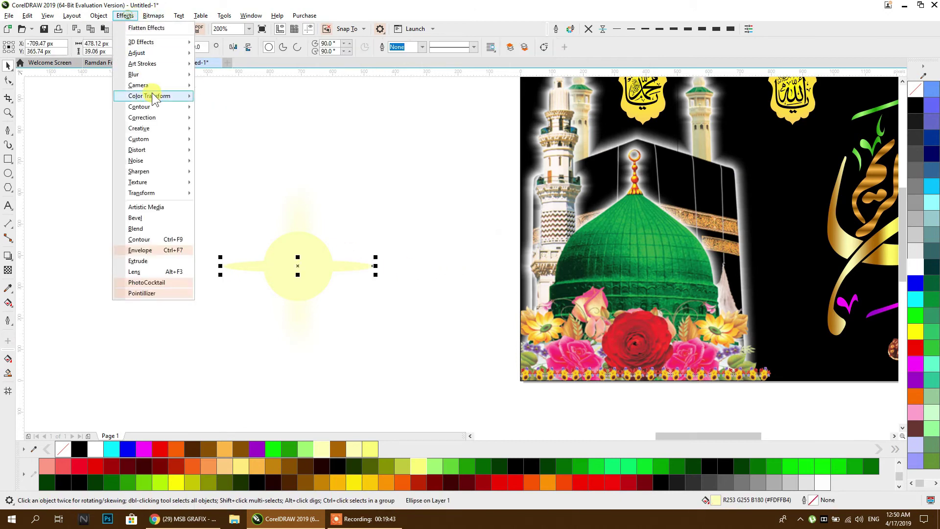
click(230, 74)
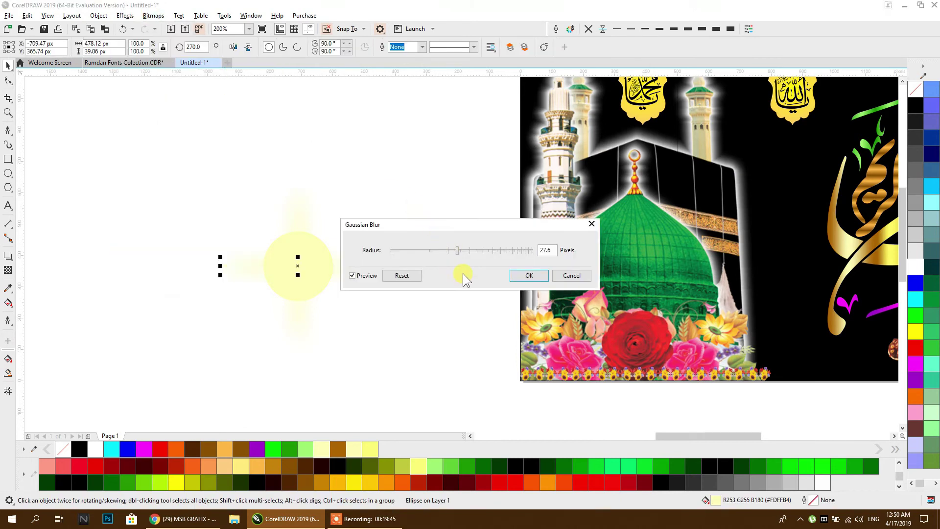
key(Return)
click(342, 240)
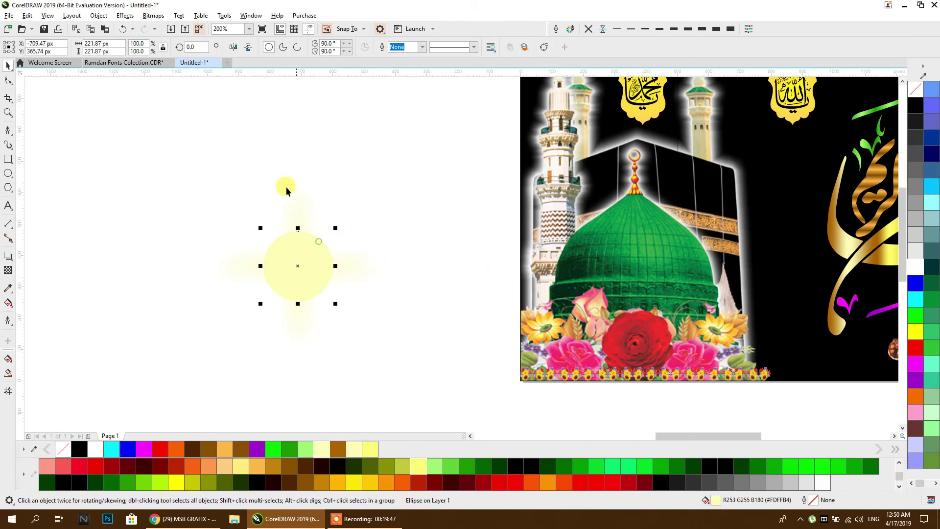
click(131, 15)
mouse_move(147, 74)
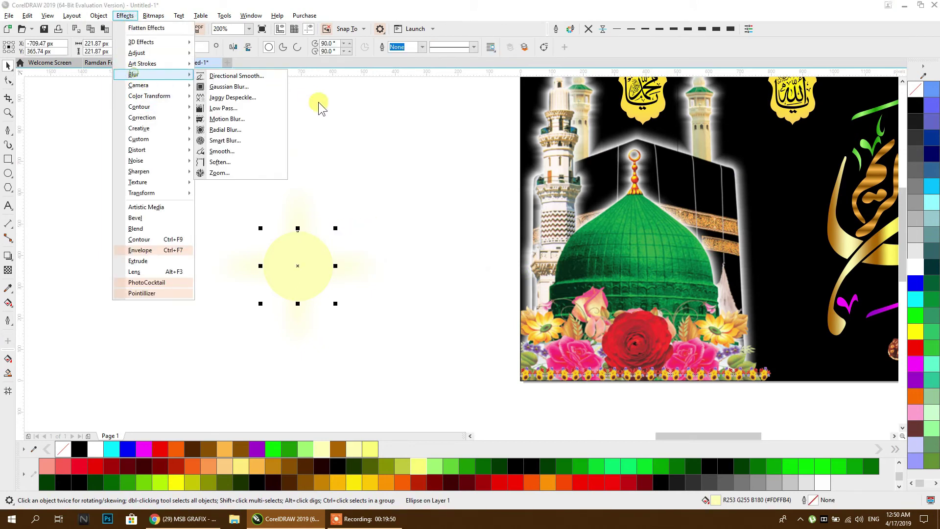
click(226, 86)
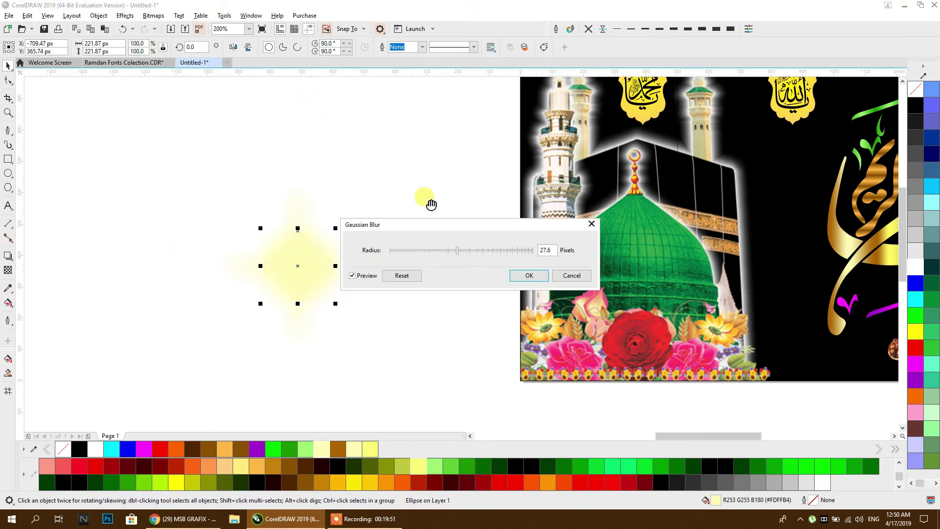
click(509, 278)
- Group the blurred shapes, scale the group down to 28.8% and place it between the Kaaba and the large calligraphy
drag(463, 150, 327, 276)
drag(180, 382, 168, 383)
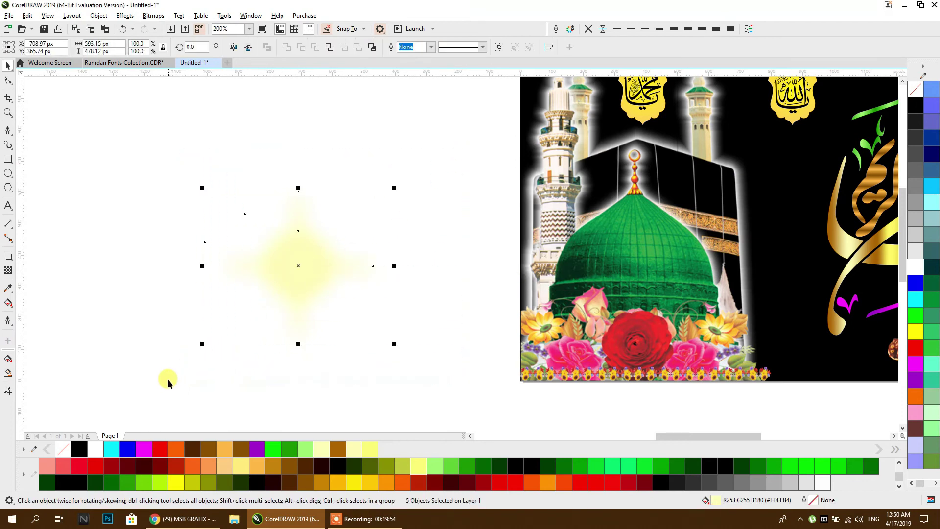
key(ctrl+g)
scroll(160, 226, down, 2)
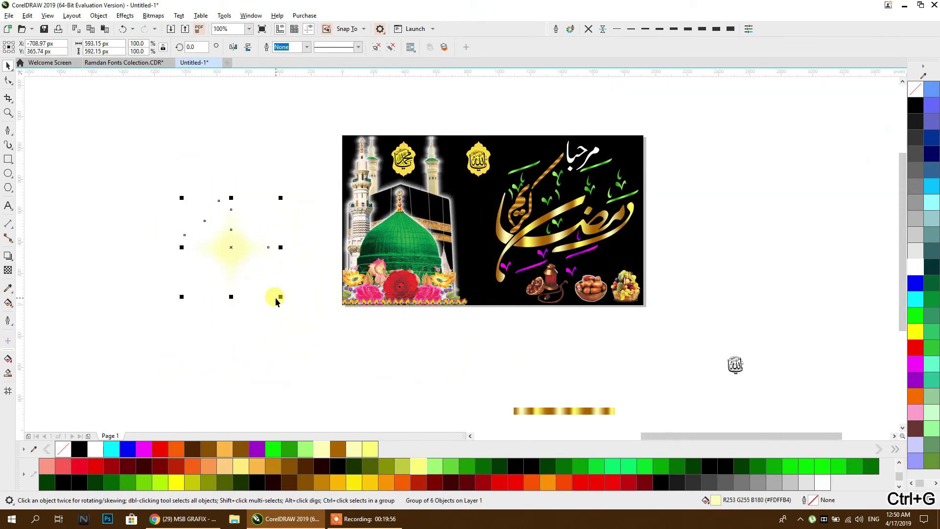
drag(279, 295, 468, 203)
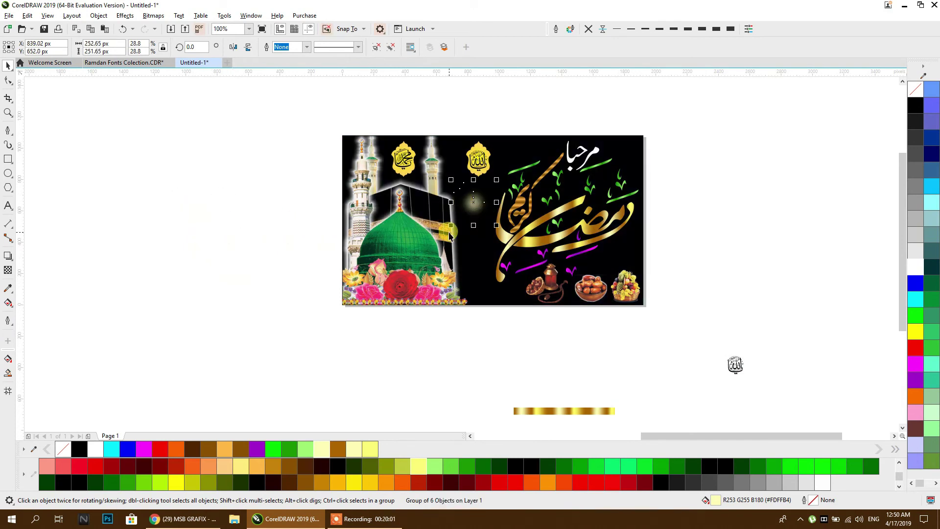
- Move the pale yellow glow off the design to the empty area beside the page and fill it with black
scroll(370, 234, up, 4)
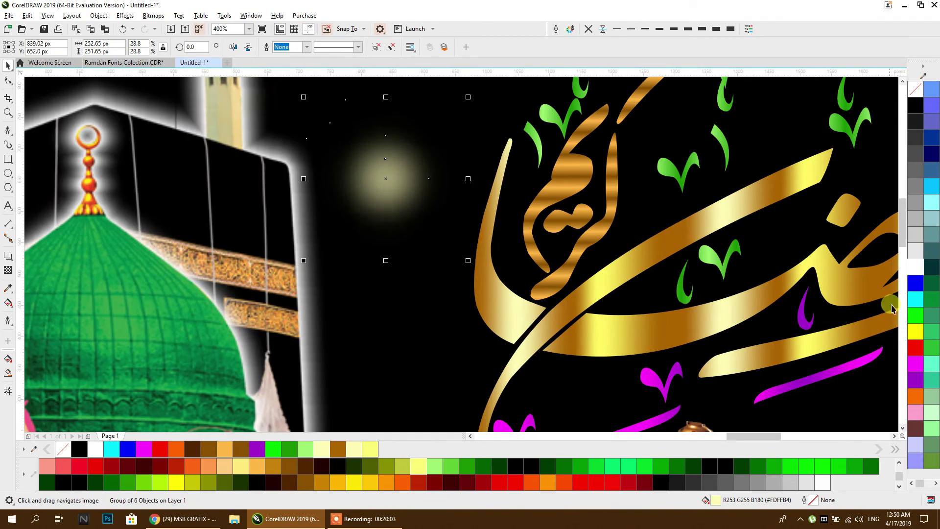
scroll(388, 147, down, 4)
drag(389, 151, 213, 196)
scroll(205, 203, up, 2)
click(79, 448)
scroll(181, 154, up, 2)
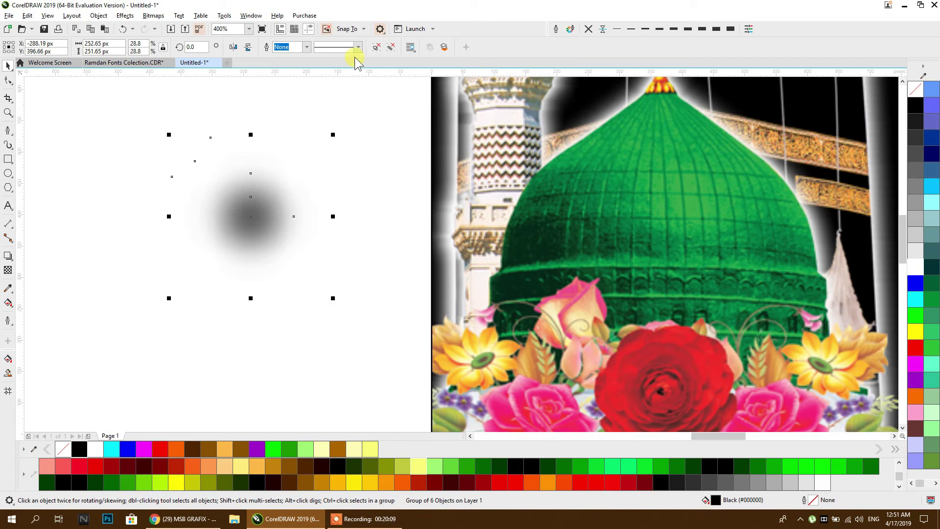
- Pull the parts of the black glow apart and lengthen its vertical ellipse
click(183, 116)
click(252, 212)
drag(282, 195, 94, 382)
drag(262, 218, 407, 299)
click(271, 218)
drag(250, 163, 249, 95)
- Align the centres of the vertical ellipse and the blurred circle with the horizontal ellipse
shift+click(279, 287)
key(c)
key(e)
click(119, 349)
shift+click(258, 300)
key(c)
key(e)
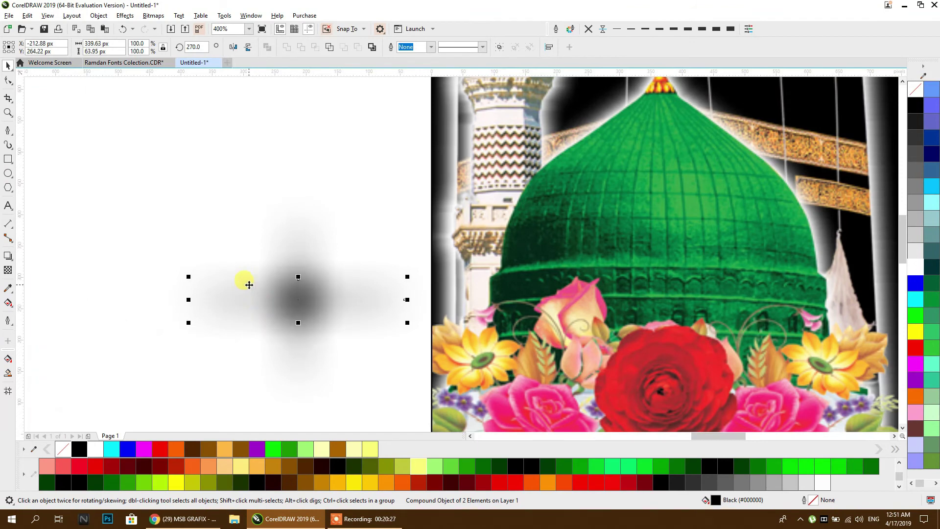
- Group the glow parts, place the group on the black area beside the Kaaba and fill it with green
scroll(197, 190, down, 1)
drag(147, 169, 342, 309)
key(ctrl+g)
drag(251, 243, 620, 225)
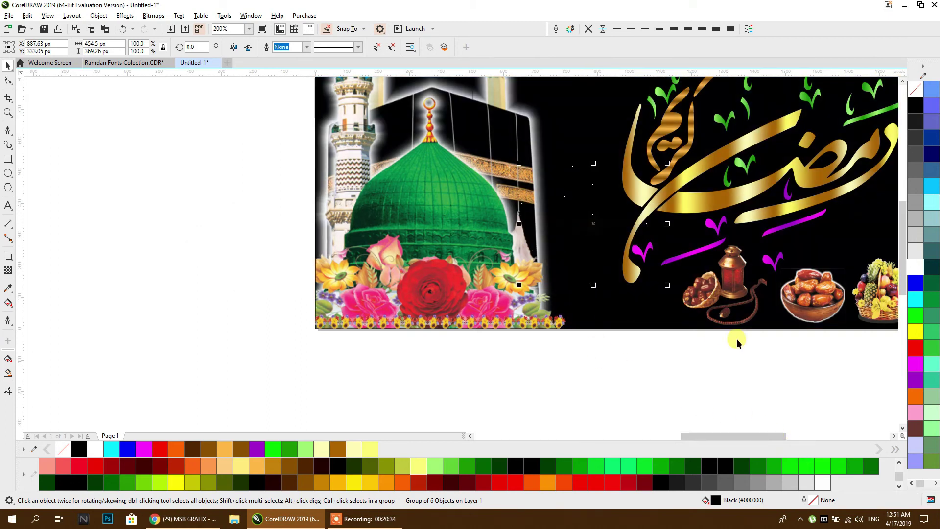
click(781, 466)
scroll(699, 352, up, 2)
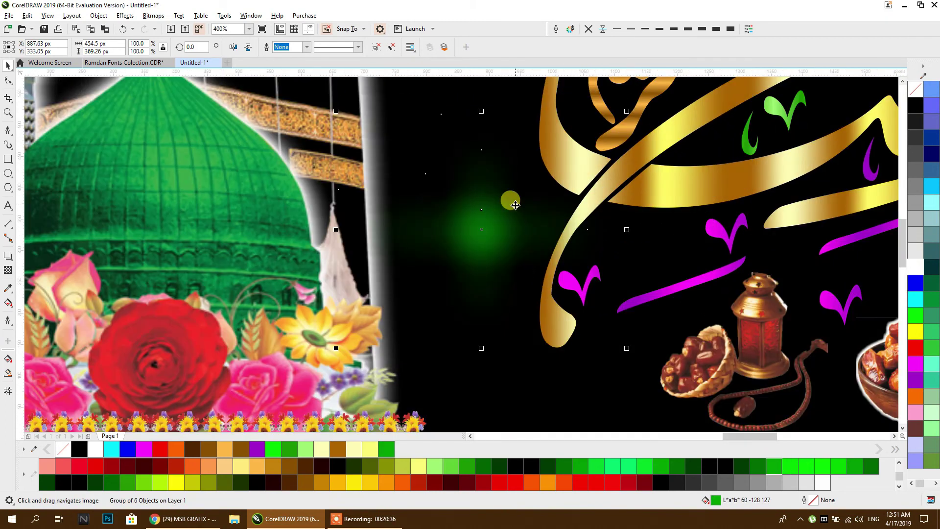
- Move the green glow off the design to the empty area beside the page
scroll(512, 201, down, 2)
drag(505, 195, 123, 250)
scroll(122, 250, up, 2)
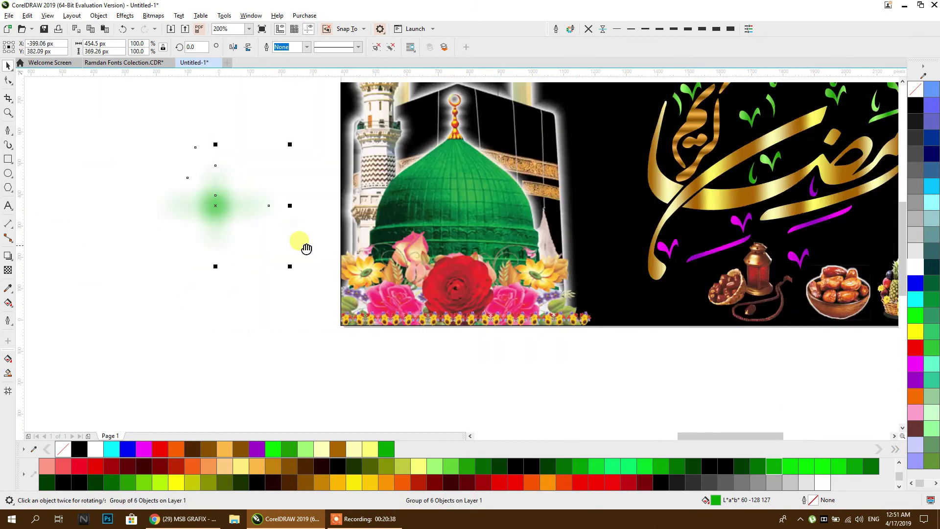
scroll(304, 248, left, 3)
- Draw a thin horizontal ellipse about 698 by 33 px and place it on the far side of the green glow from the page
click(124, 257)
click(8, 173)
drag(221, 280, 442, 292)
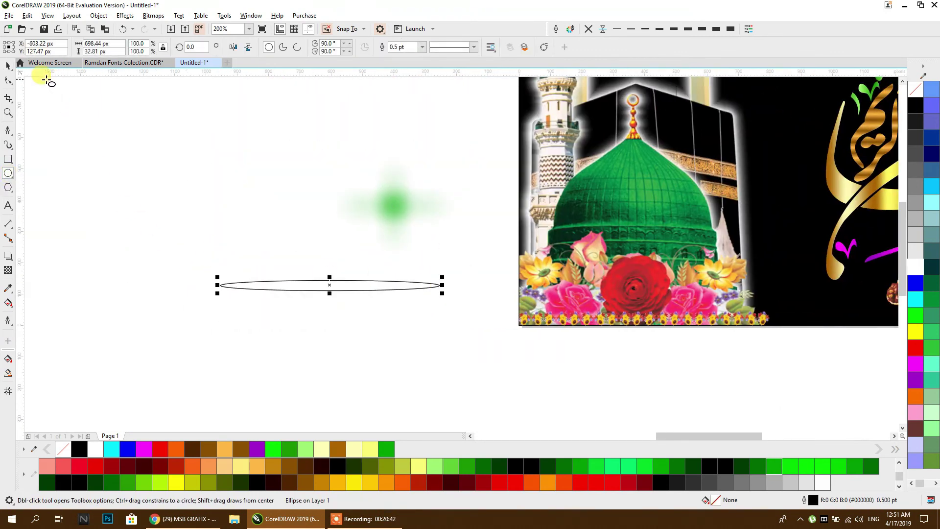
click(6, 66)
drag(310, 285, 139, 219)
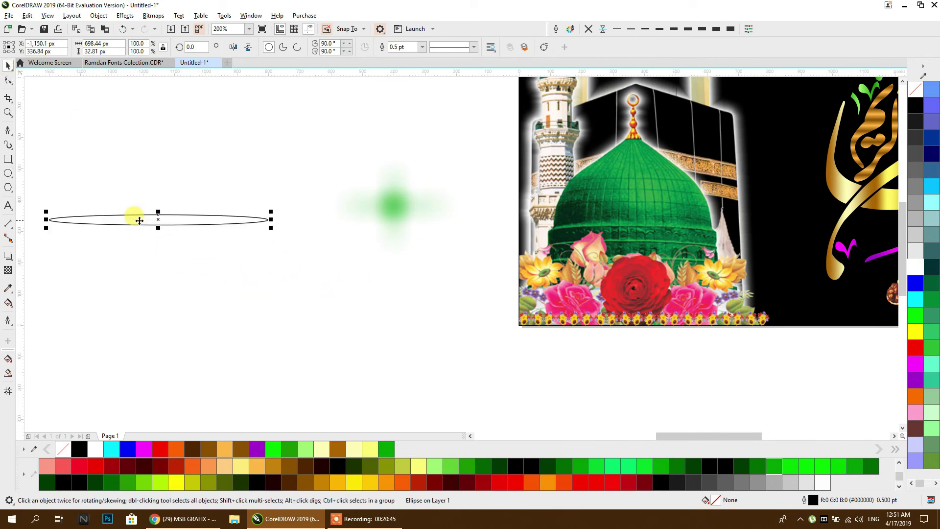
click(128, 16)
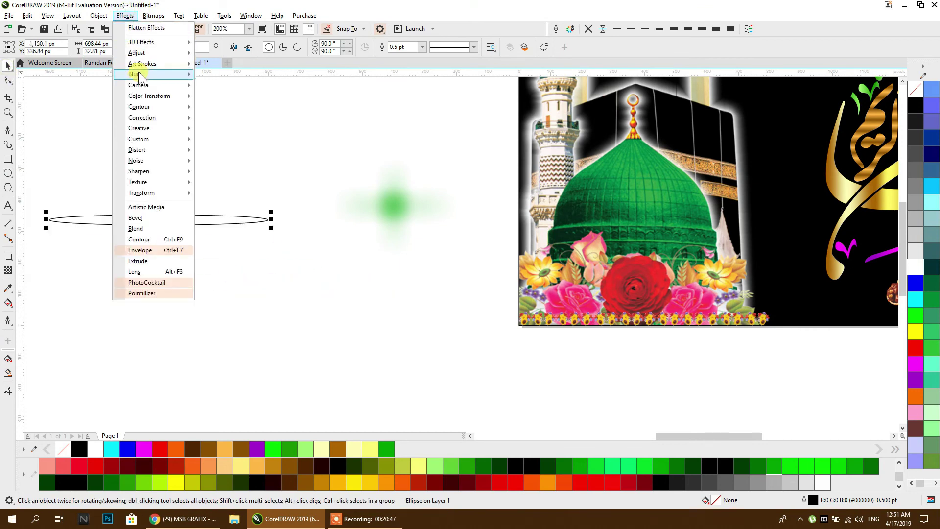
mouse_move(152, 76)
click(238, 90)
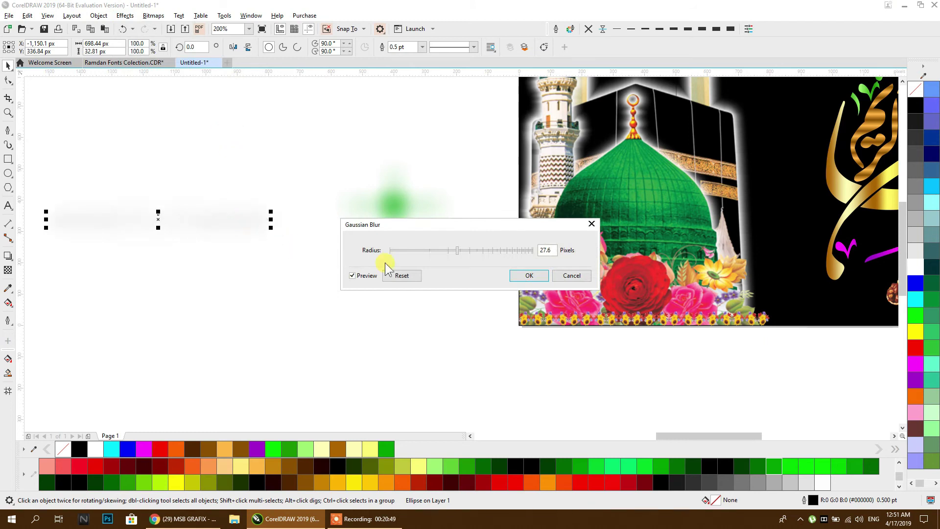
click(526, 276)
- Remove the thin ellipse's outline and fill it with dark brown
click(318, 446)
click(590, 29)
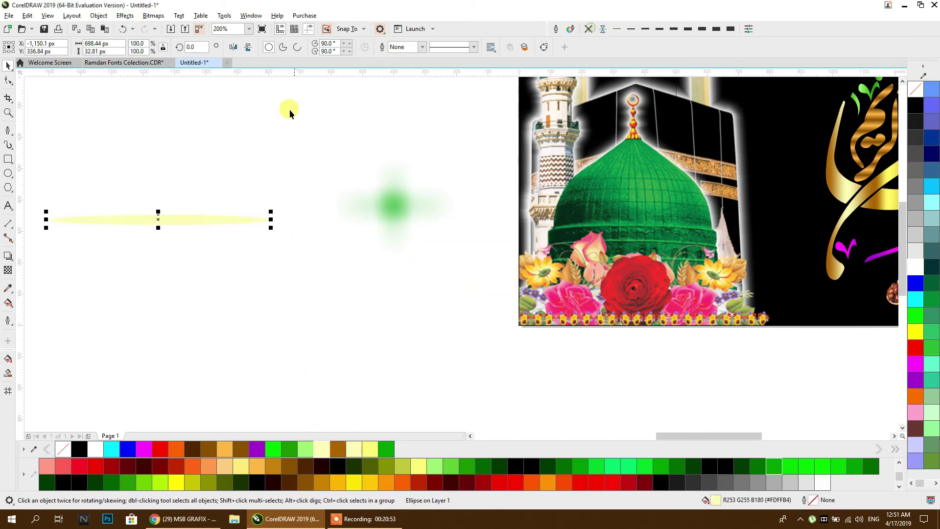
click(192, 448)
scroll(162, 233, up, 2)
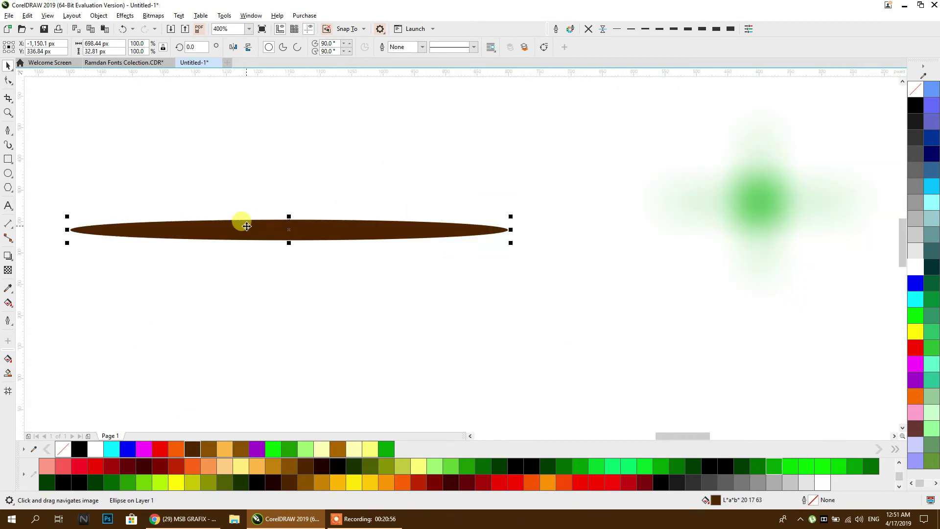
- Apply a Gaussian Blur with a radius of 13.9 pixels to the dark brown ellipse
click(132, 17)
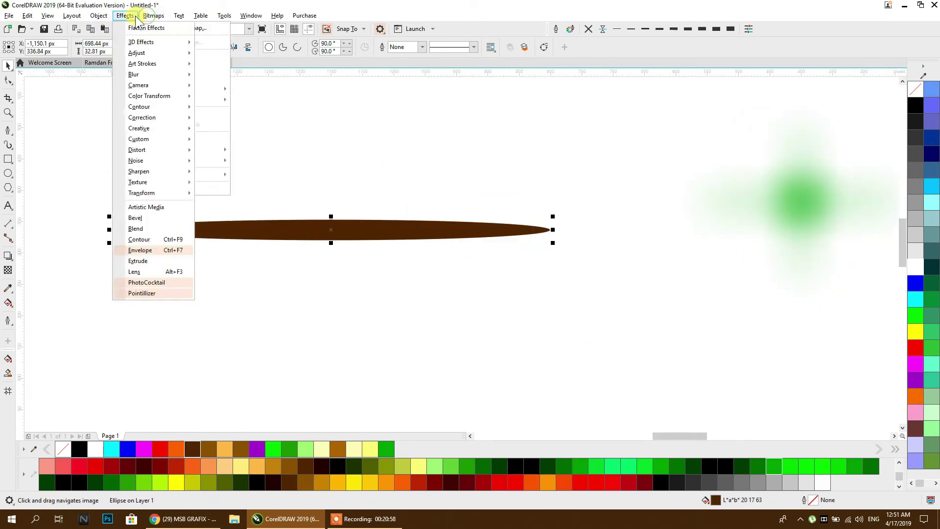
mouse_move(138, 74)
click(234, 88)
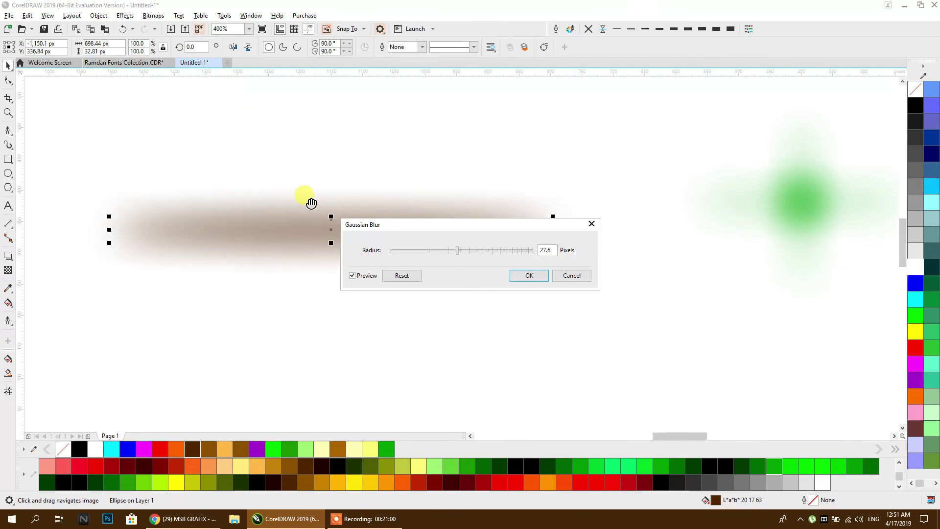
mouse_move(450, 254)
mouse_down()
mouse_move(426, 246)
mouse_move(442, 249)
mouse_up()
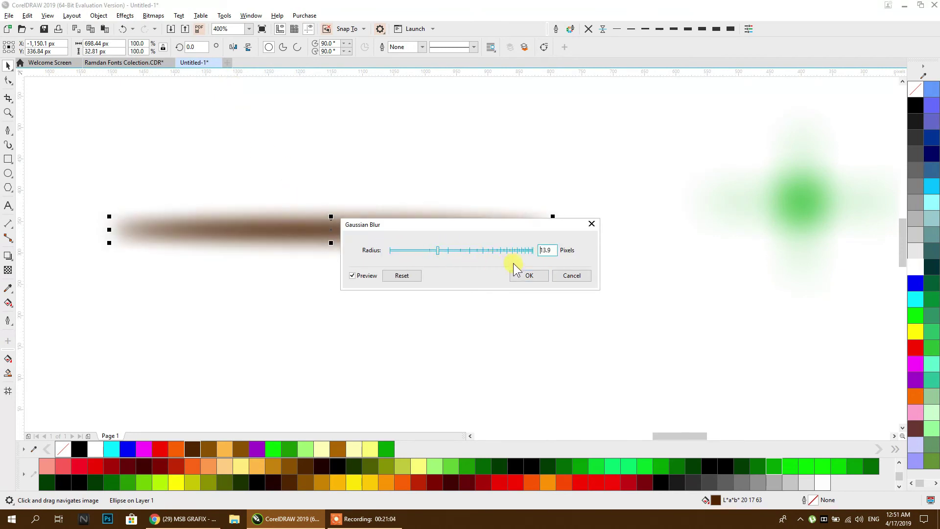
click(521, 274)
- Add a copy of the blurred brown ellipse rotated 90 degrees to form a cross, then select the green glow
click(469, 237)
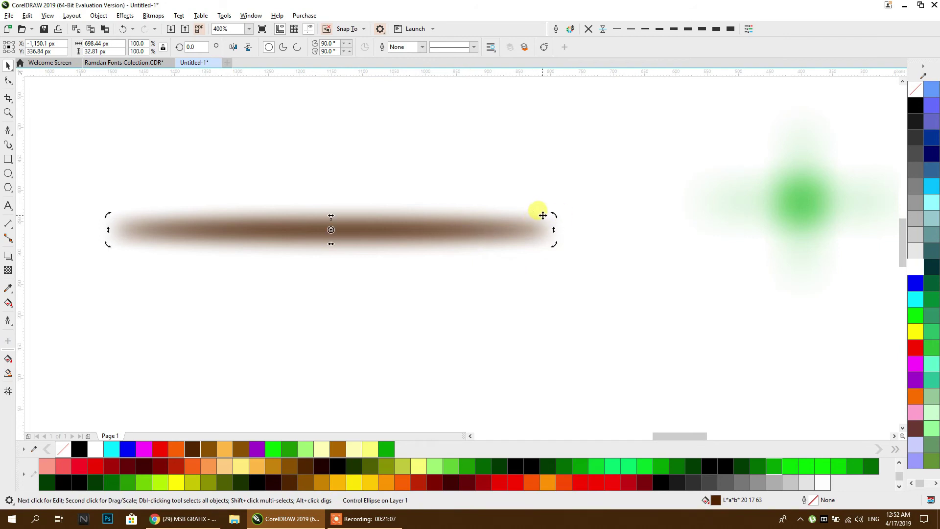
drag(553, 215, 345, 322)
scroll(384, 306, down, 2)
click(595, 241)
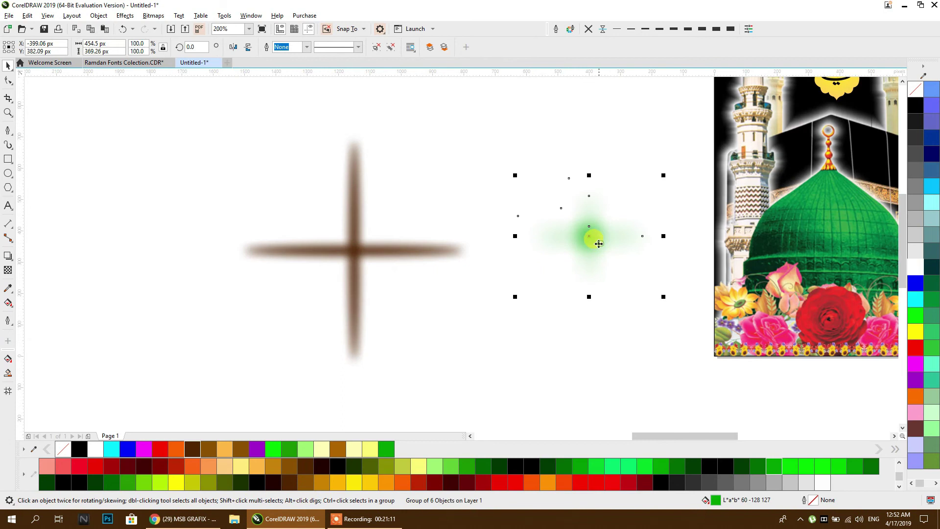
- Ungroup the green glow, move its blurred circle to the centre of the brown cross and enlarge it
click(380, 49)
drag(581, 226, 539, 201)
drag(496, 158, 354, 249)
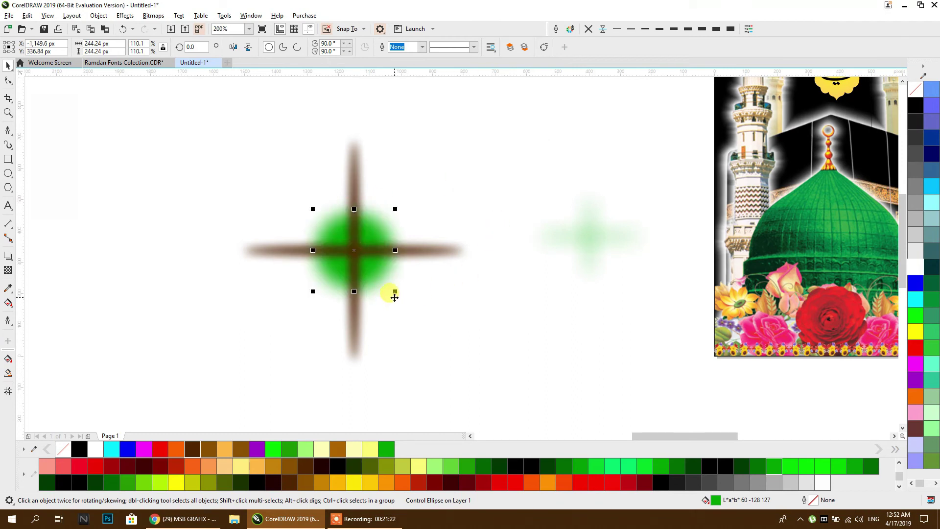
drag(399, 292, 414, 309)
- Group the horizontal and vertical blurred brown ellipses
click(437, 245)
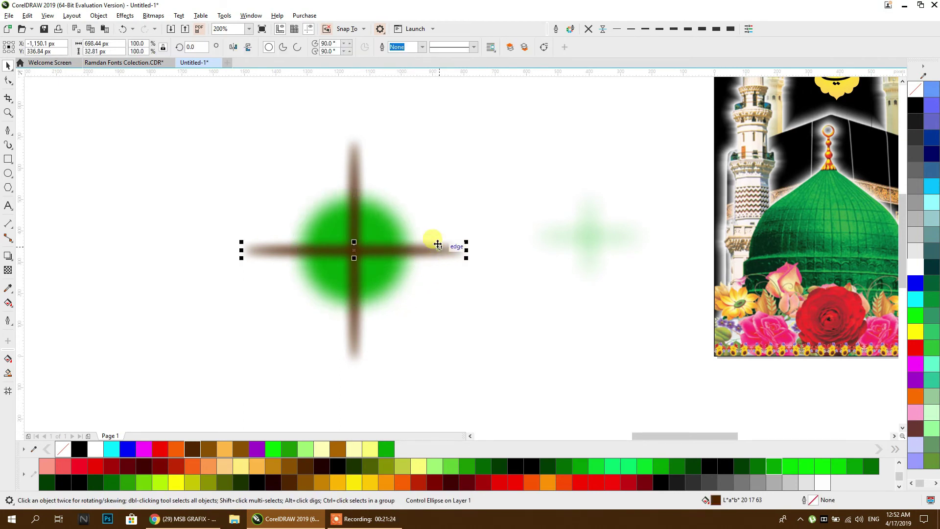
click(360, 147)
key(ctrl+g)
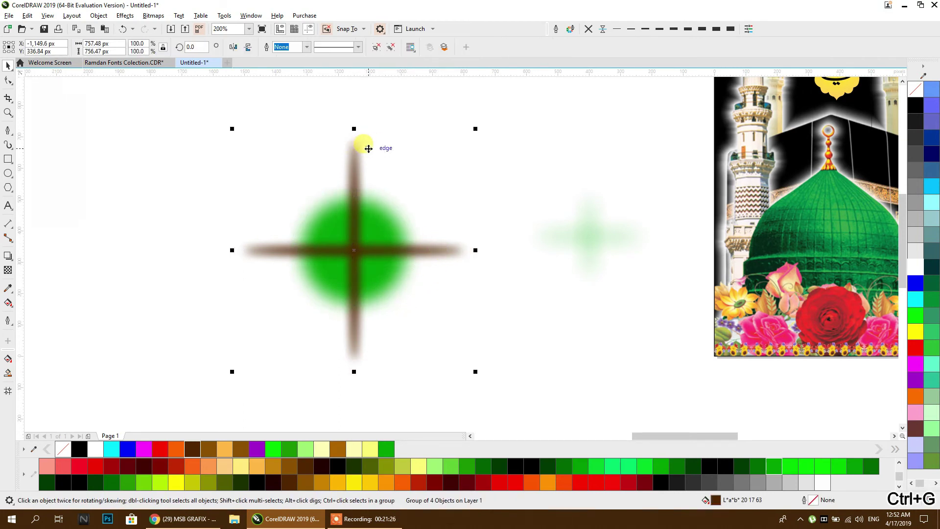
- Add a copy of the brown cross rotated to 45 degrees and shrink it to about 460 px around the same centre
click(359, 146)
drag(475, 126, 495, 206)
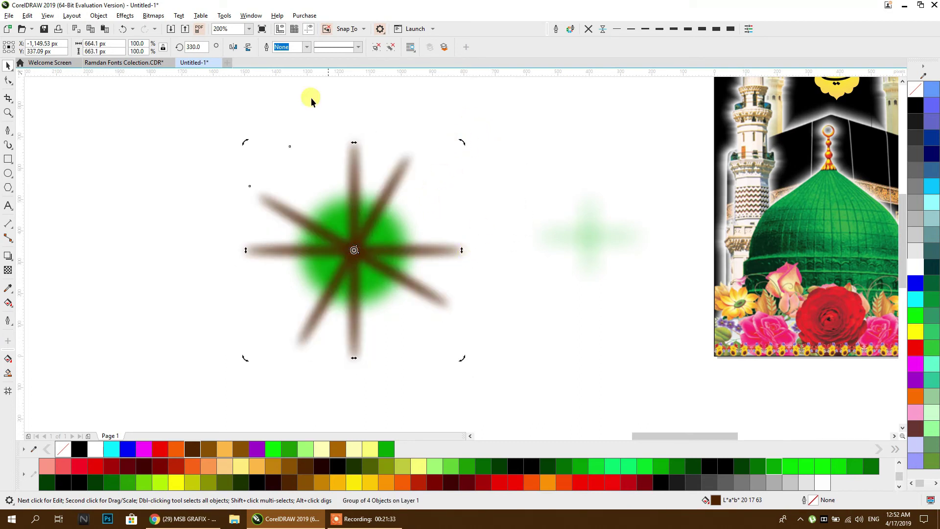
text(45)
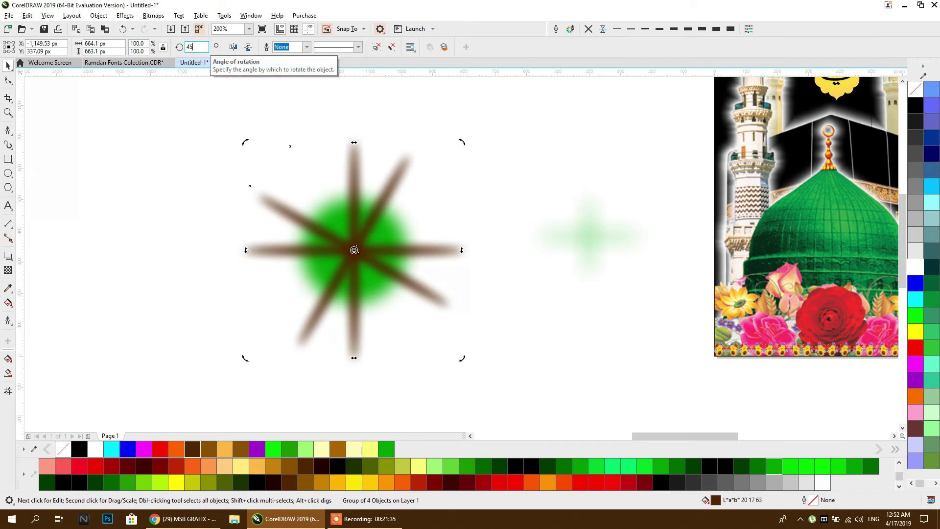
key(Return)
click(419, 319)
drag(444, 340, 431, 325)
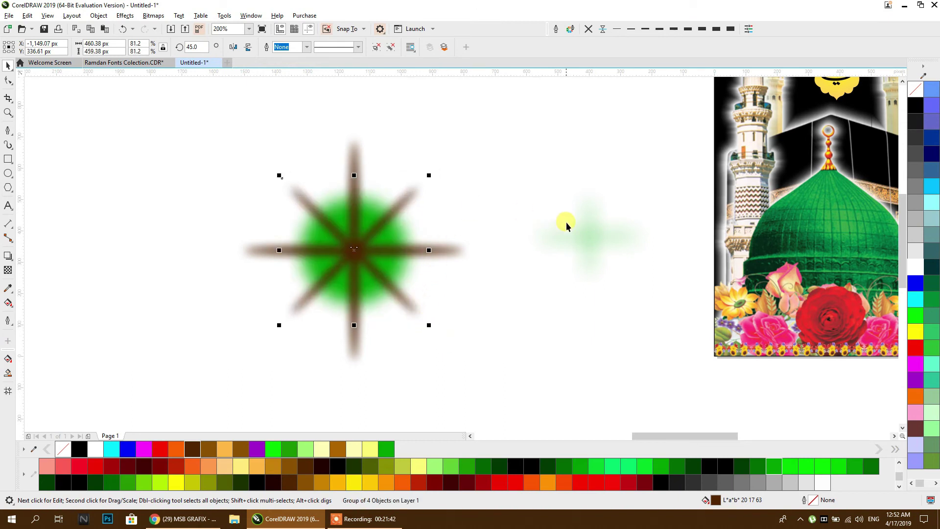
- Delete the leftover pale green cross, and group the green circle with both brown crosses
drag(653, 320, 654, 321)
click(606, 204)
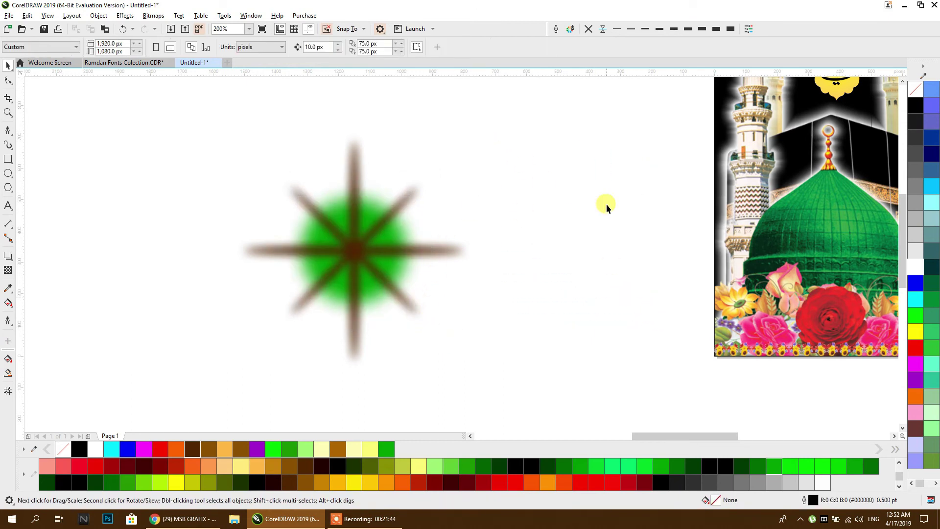
scroll(494, 186, down, 1)
drag(360, 296, 327, 340)
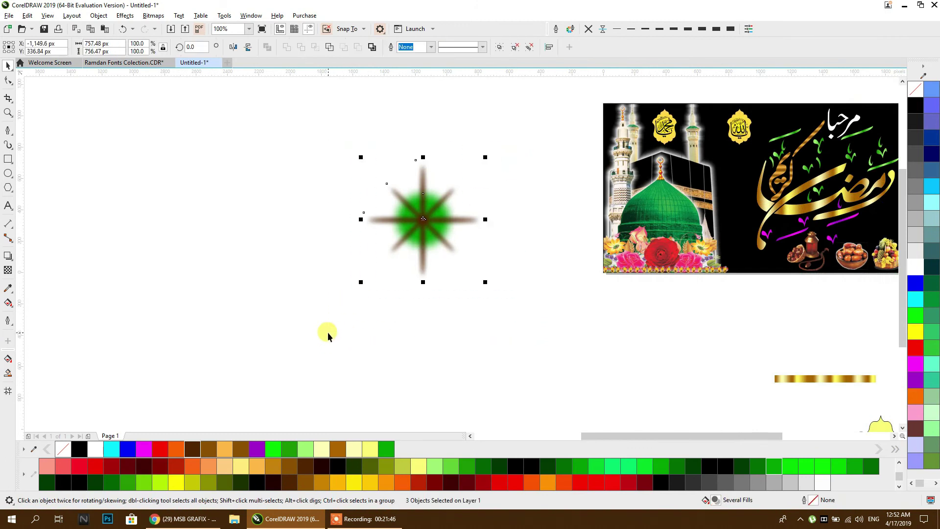
key(ctrl+g)
- Move the grouped star onto the black page between the mosque image and the golden calligraphy
drag(405, 321, 149, 377)
drag(171, 272, 497, 248)
scroll(501, 269, up, 1)
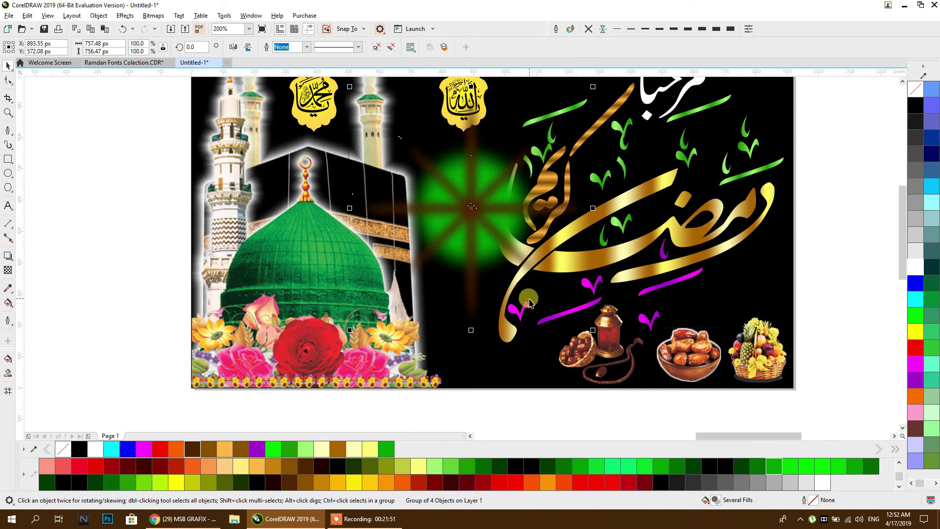
- Fill the star glow with white and shrink it to about 222 px
drag(594, 332, 446, 194)
click(914, 266)
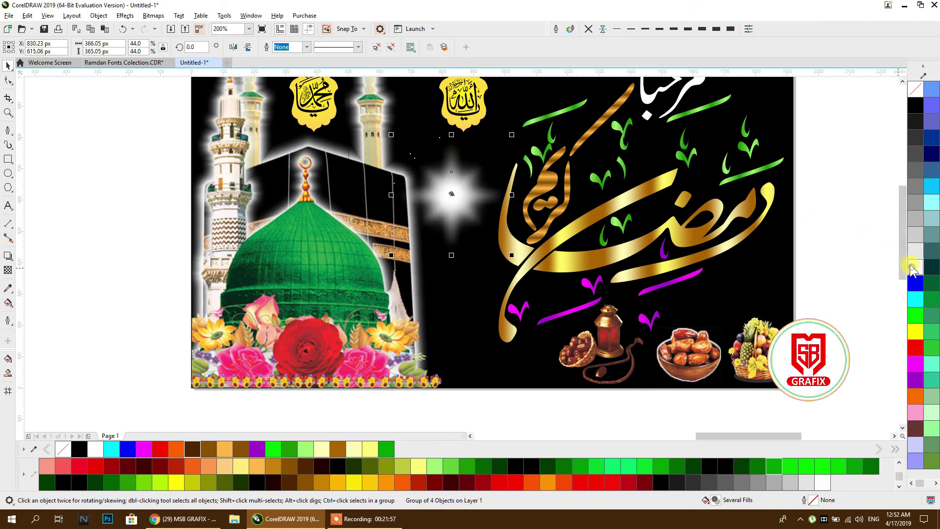
drag(512, 255, 489, 233)
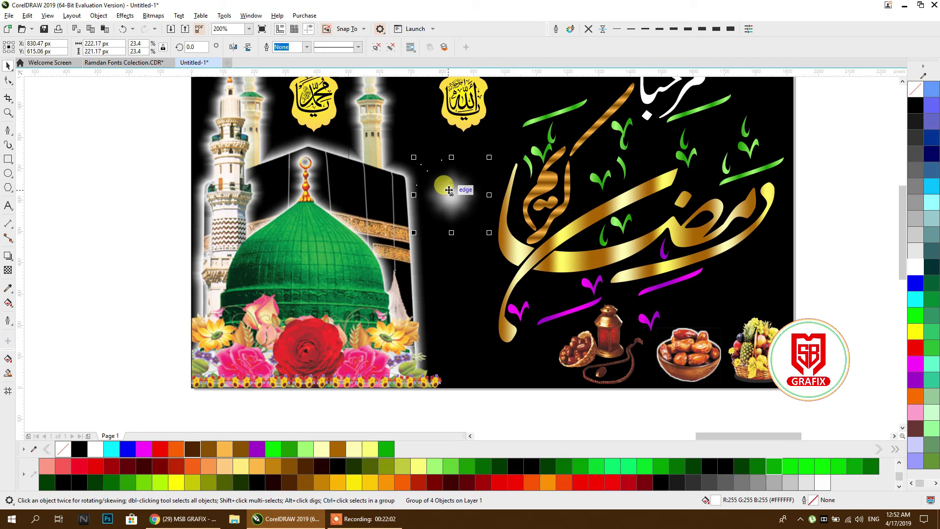
- Undo the star's white fill and resizing
key(ctrl+x)
key(ctrl+z)
key(ctrl+z)
key(ctrl+z)
key(ctrl+z)
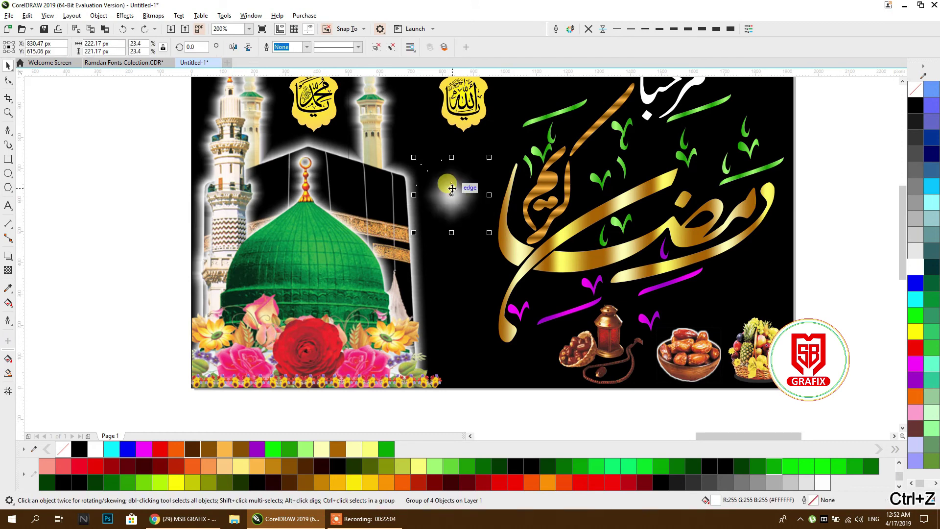
key(ctrl+z)
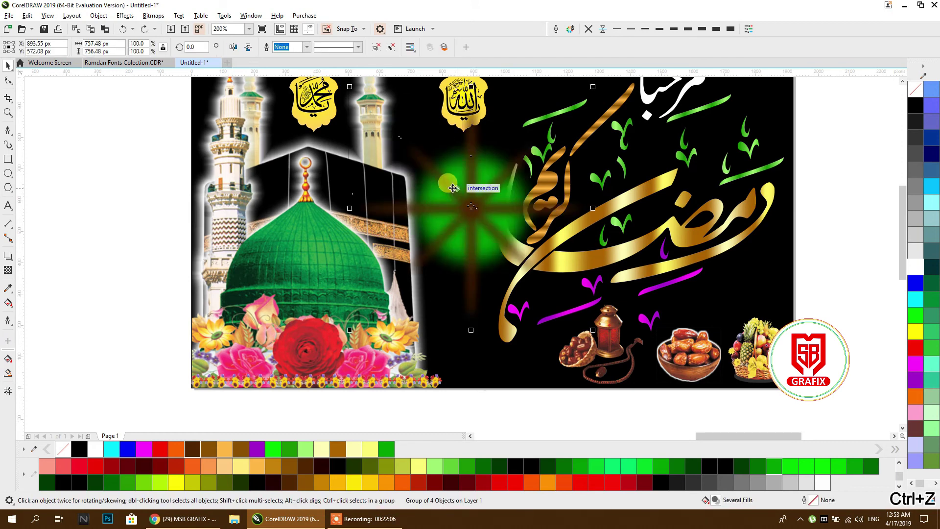
- Fill the full-size star glow with white, move it over the mosque and PowerClip it inside the black page rectangle
click(915, 266)
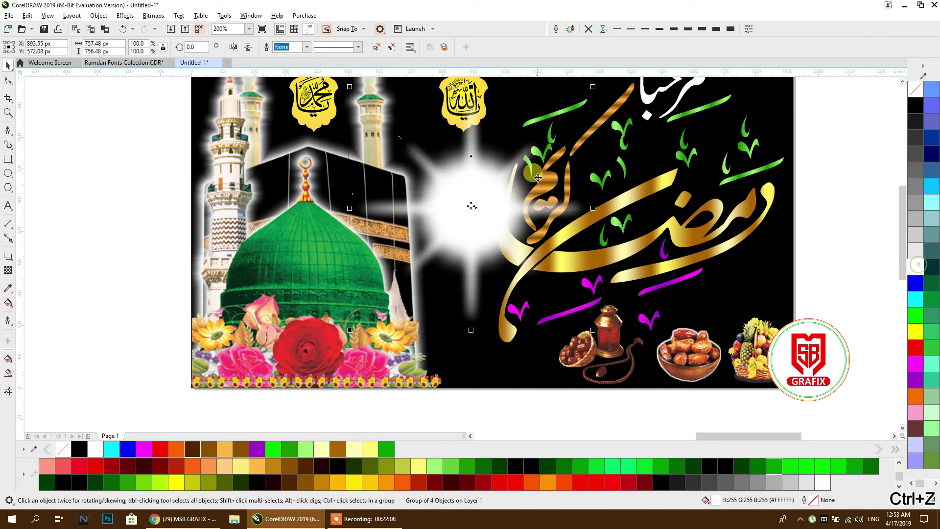
scroll(512, 185, down, 2)
drag(504, 191, 446, 173)
right_click(446, 172)
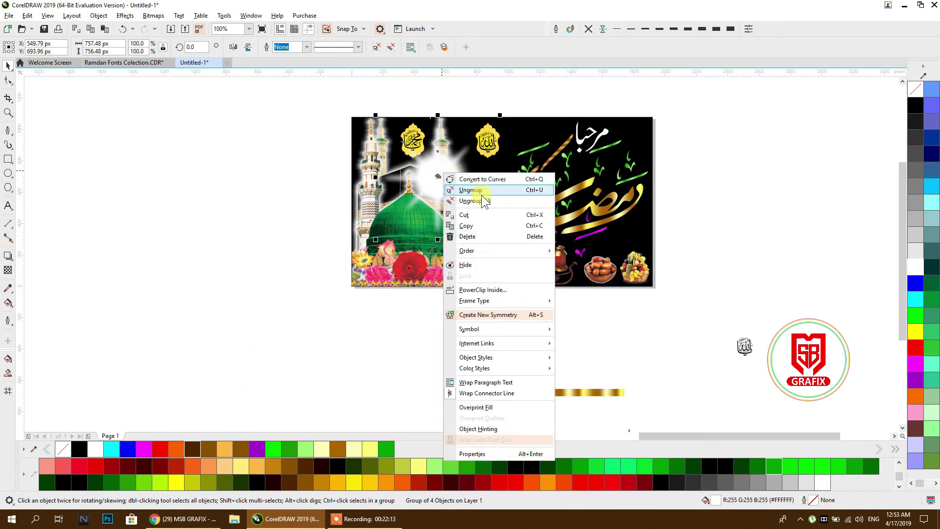
click(465, 291)
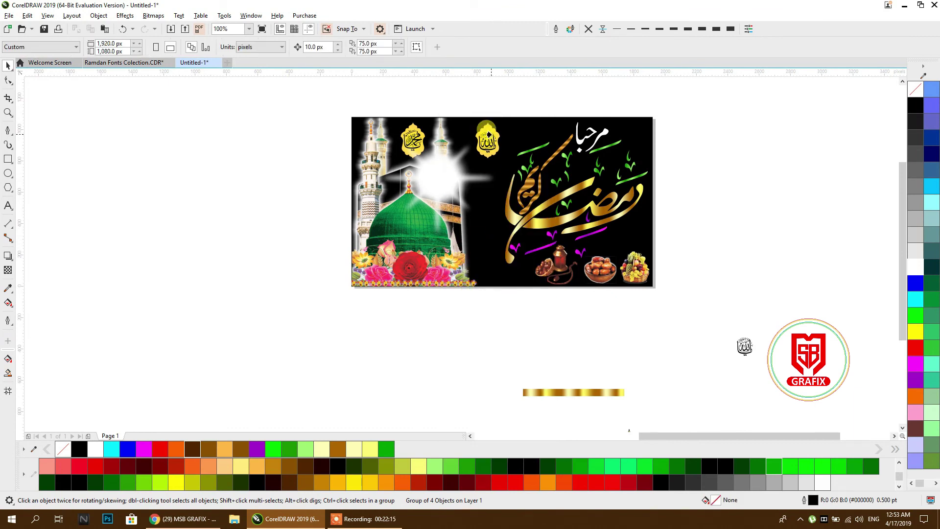
click(475, 128)
- Edit the PowerClip contents to place a white star glow behind each of the two calligraphy medallions
double_click(459, 141)
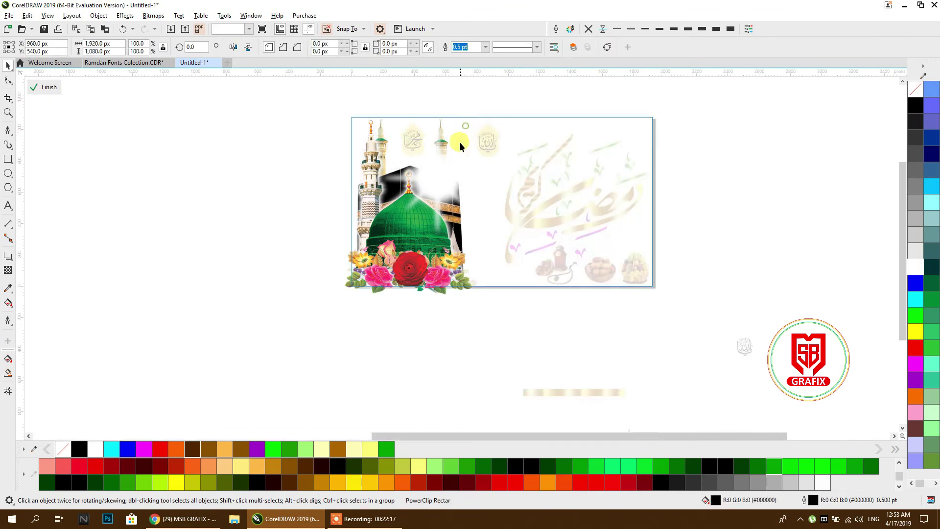
drag(432, 173, 487, 143)
click(685, 150)
click(685, 151)
scroll(662, 172, up, 2)
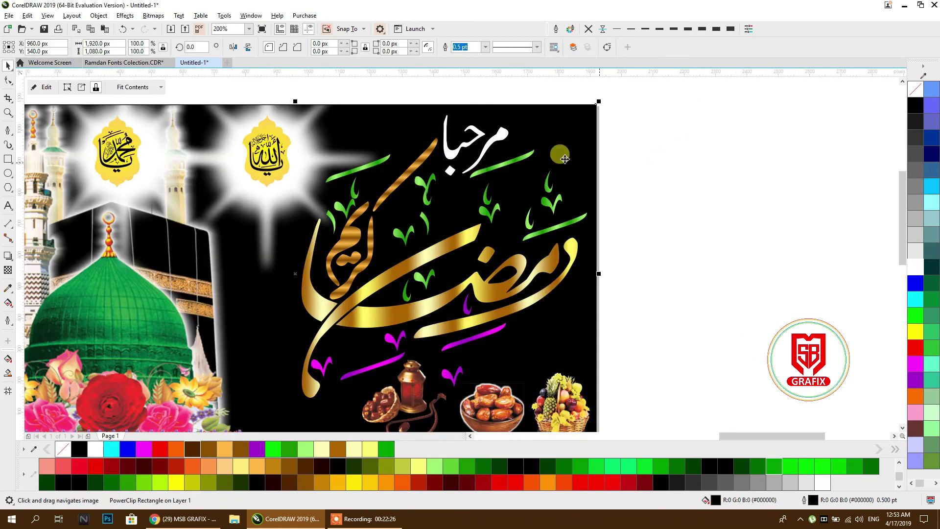
- Bring the mosque and Kaaba group to the front inside the PowerClip and finish editing
scroll(395, 164, down, 2)
click(396, 164)
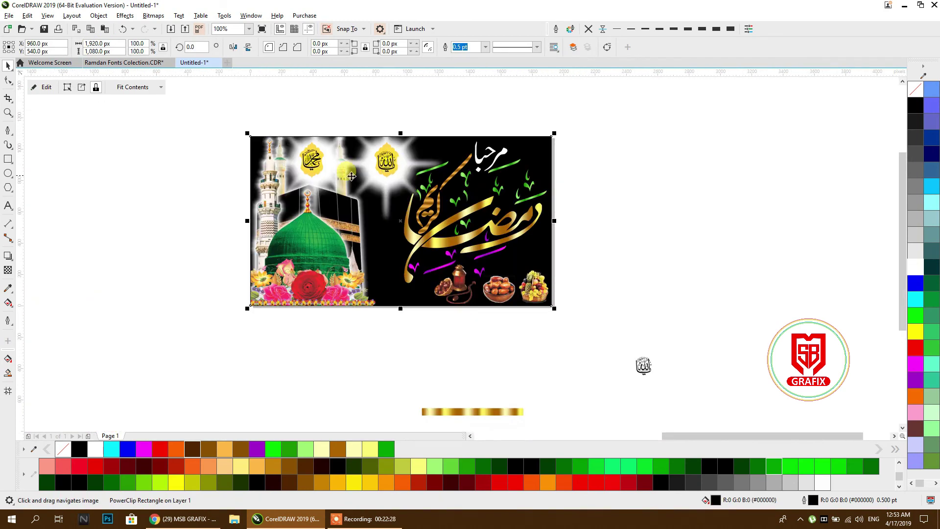
ctrl+click(270, 217)
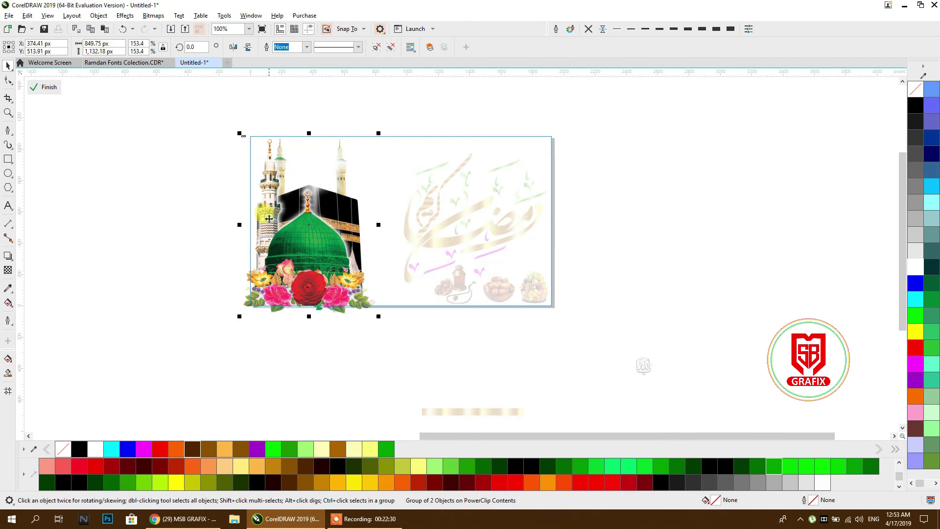
key(shift+Page_Up)
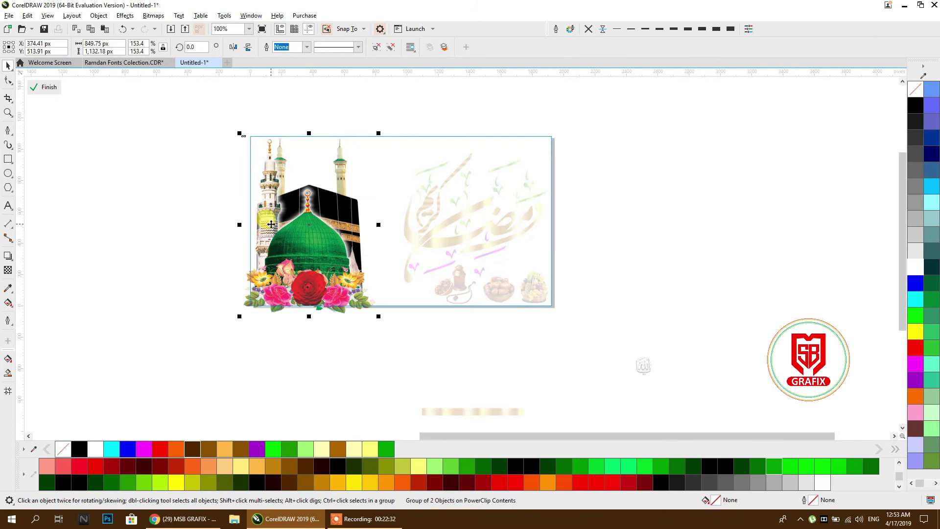
click(186, 188)
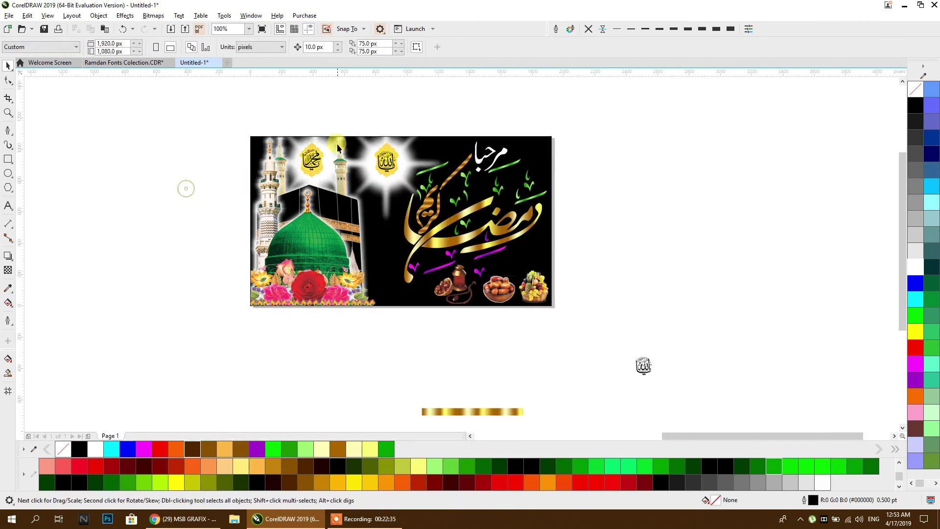
- Draw a narrow upright rectangle about 17 by 314 px below the page
click(9, 159)
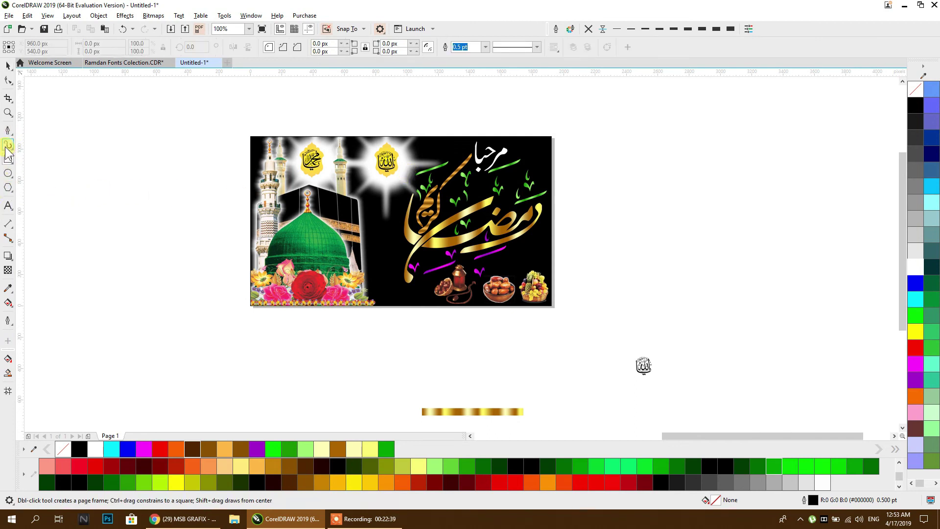
scroll(241, 273, up, 1)
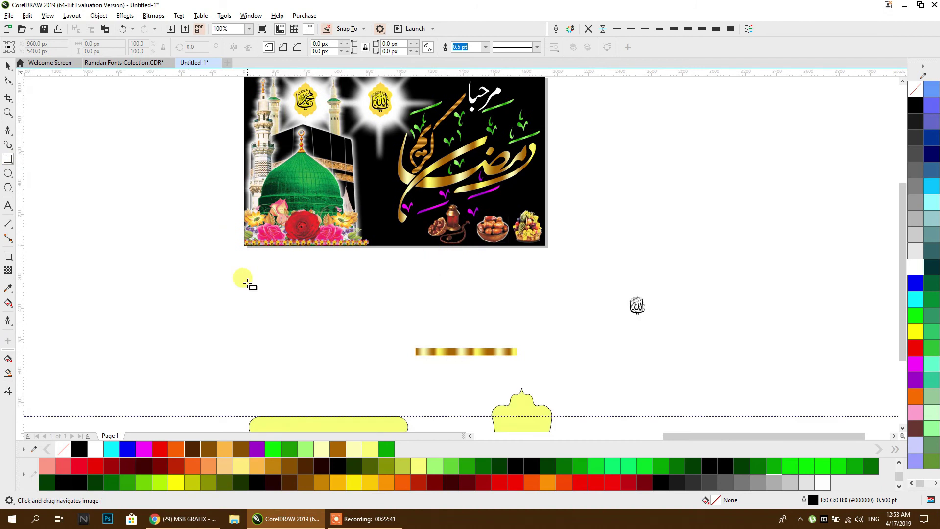
drag(282, 249, 287, 348)
- Convert the narrow rectangle to curves and delete its upper-left node to form a triangle
click(7, 81)
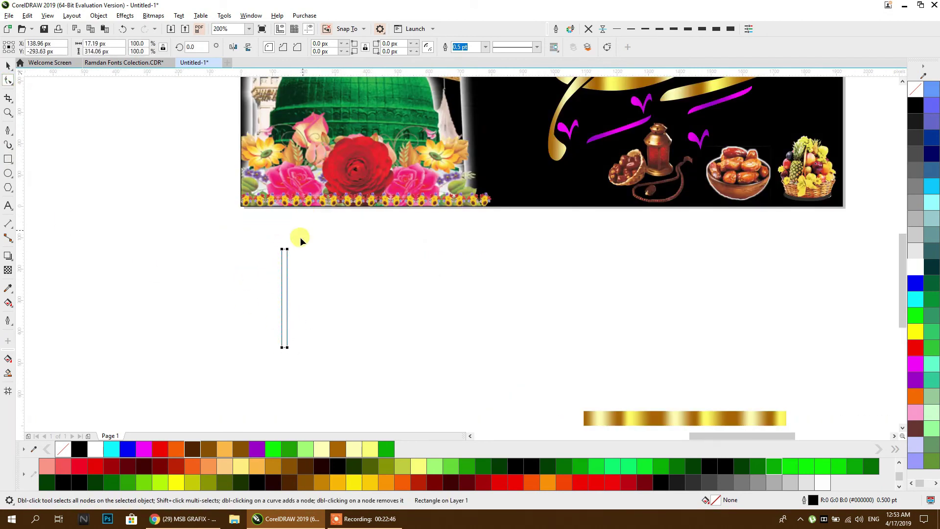
scroll(245, 292, up, 1)
key(ctrl+q)
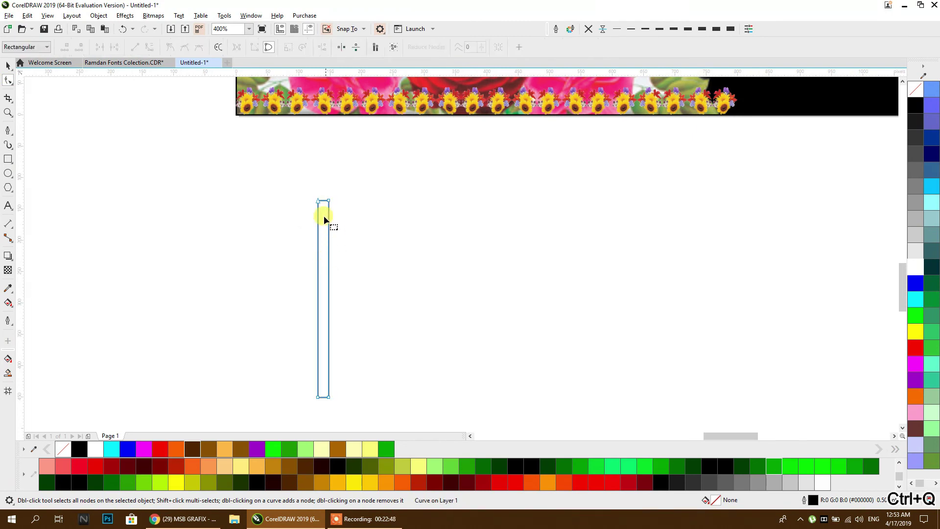
double_click(319, 200)
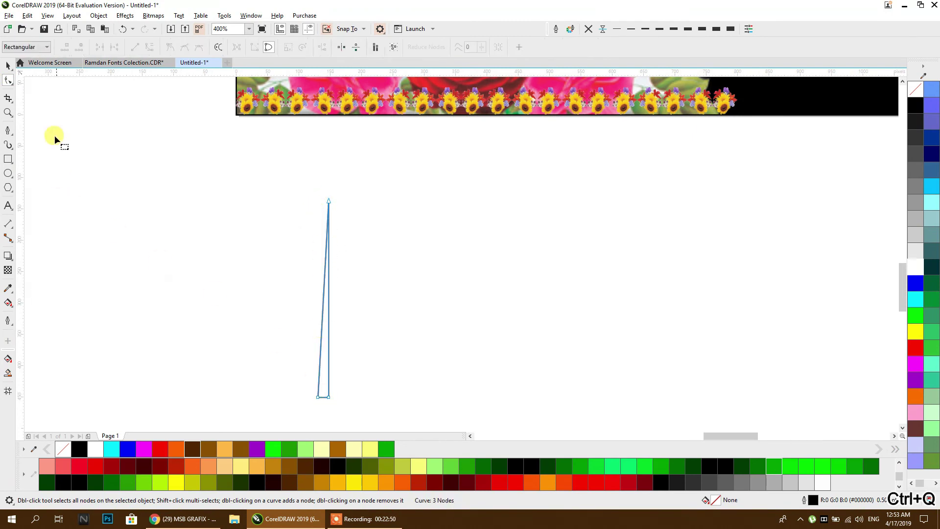
- Place a vertical guideline through the middle of the triangle's base and move the apex node onto it
click(7, 65)
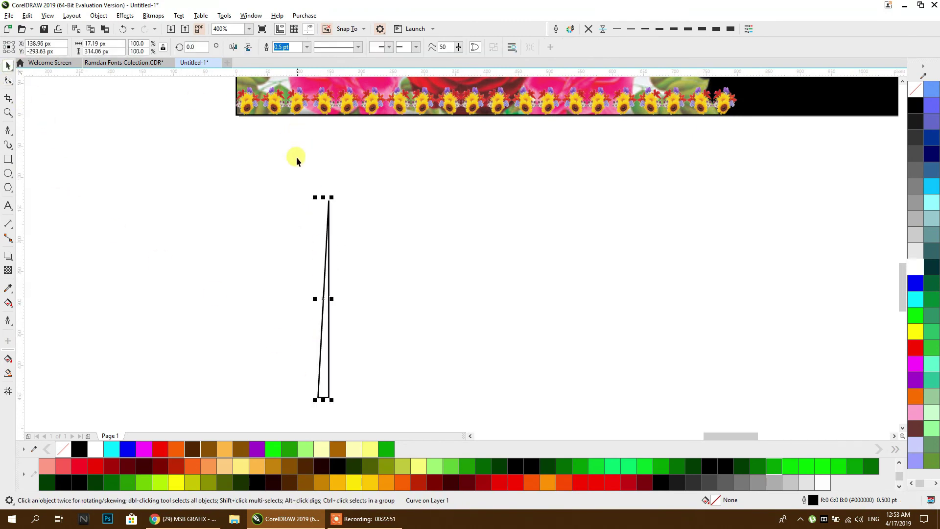
click(8, 81)
drag(26, 135, 226, 342)
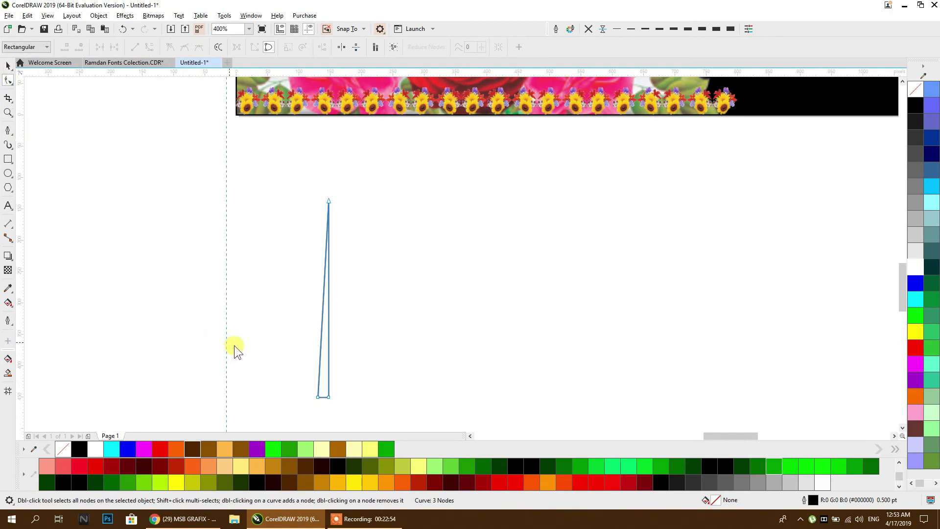
drag(325, 395, 325, 394)
click(326, 293)
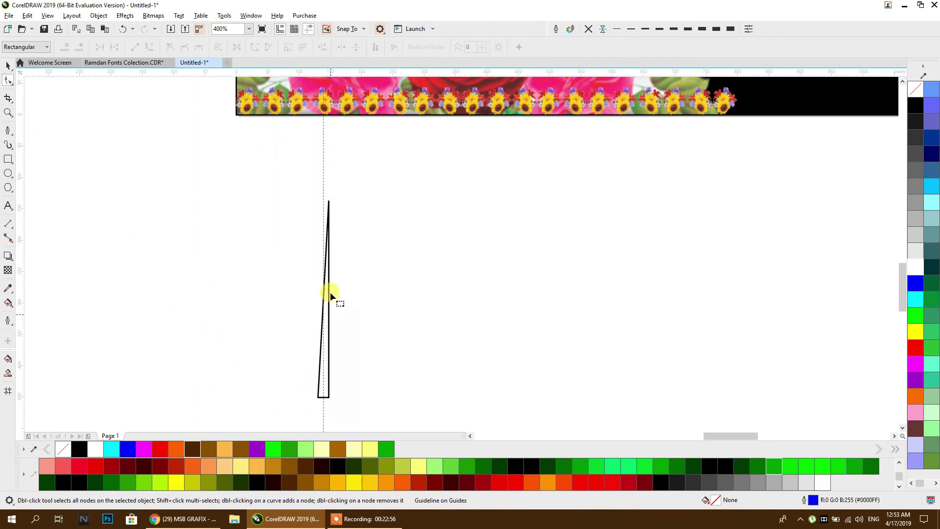
click(328, 210)
drag(328, 202, 316, 201)
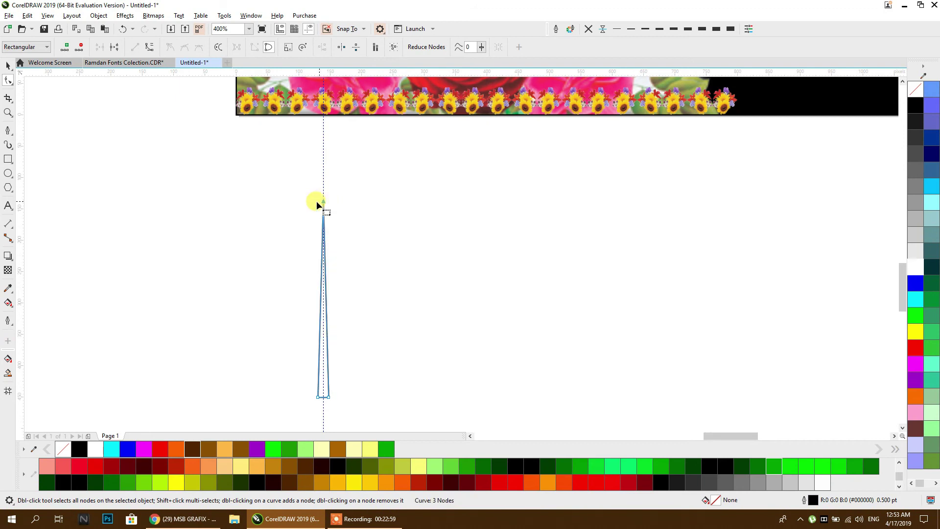
- Mirror a copy of the triangle downward from its base and weld both halves into one thin diamond
click(8, 65)
scroll(345, 165, down, 1)
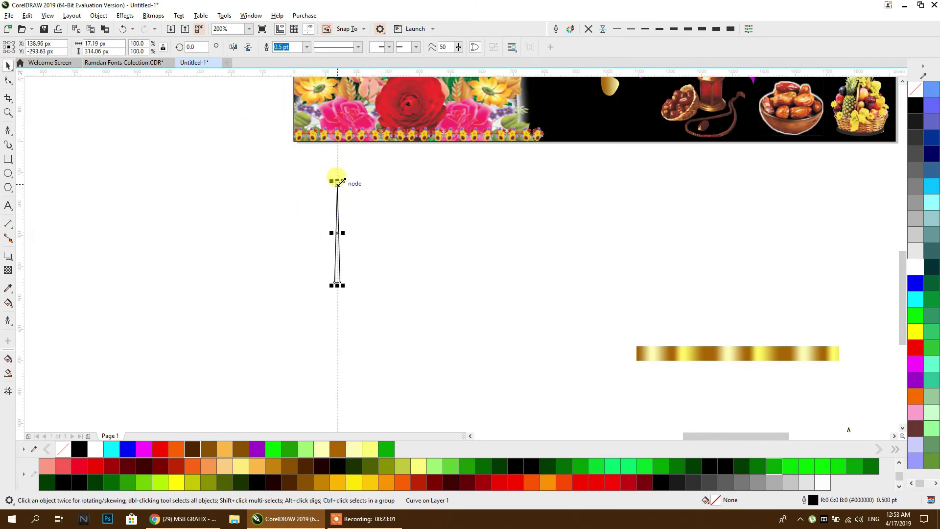
drag(338, 182, 340, 303)
click(350, 272)
click(337, 271)
scroll(335, 278, up, 3)
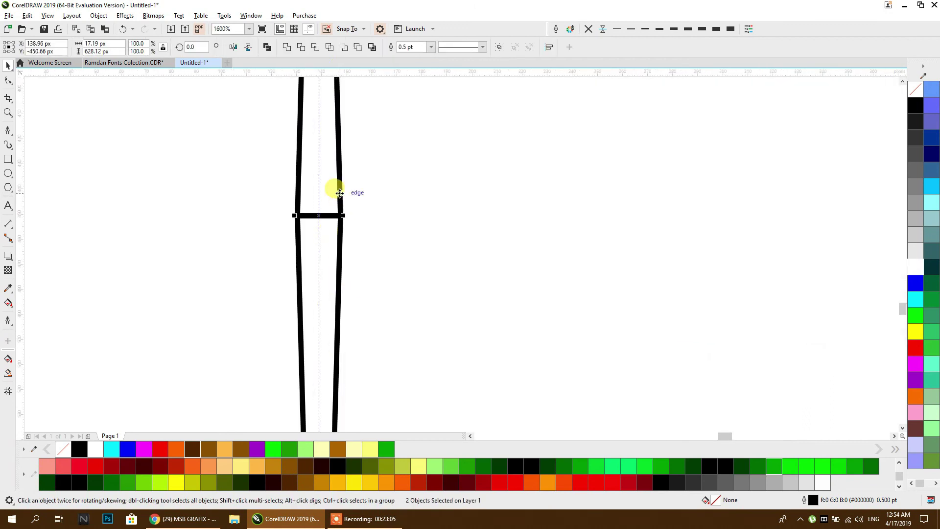
click(286, 46)
scroll(367, 201, down, 2)
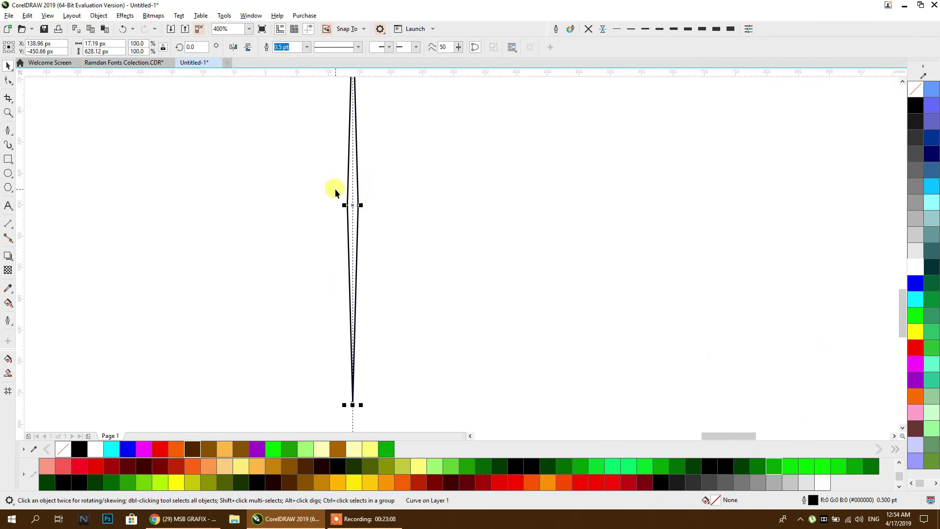
- Add a copy of the thin diamond rotated to 270 degrees about its centre to form a cross
click(357, 188)
scroll(356, 188, down, 1)
drag(362, 98, 414, 205)
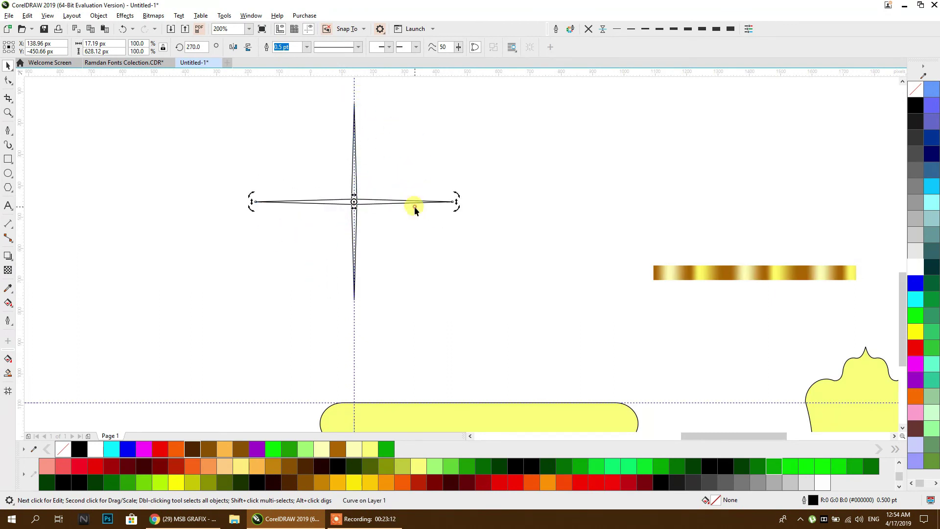
- Weld the vertical and horizontal thin diamonds into a single four-pointed star
shift+click(357, 169)
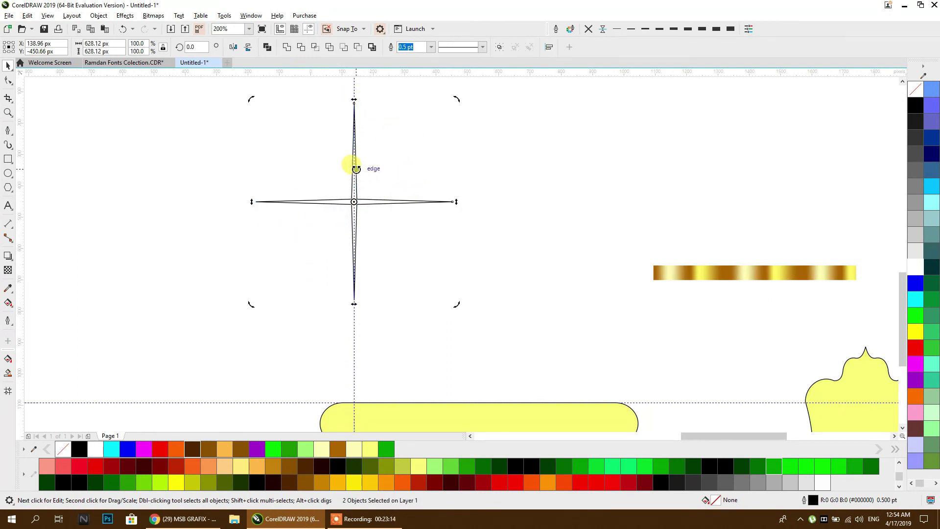
click(286, 47)
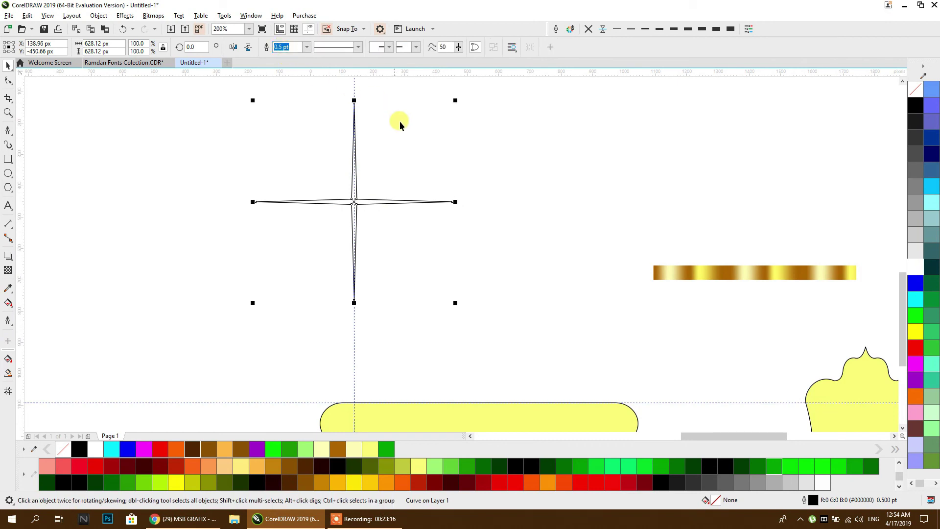
click(413, 240)
- Add a copy of the star rotated to 315 degrees, scale it to about 63%, and group it with the larger star
click(382, 198)
click(351, 169)
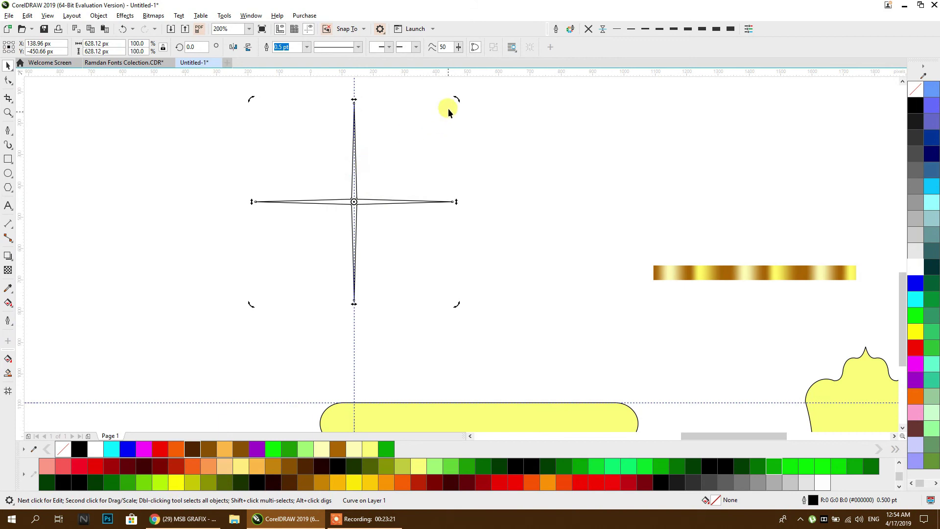
drag(458, 100, 476, 200)
drag(422, 269, 405, 260)
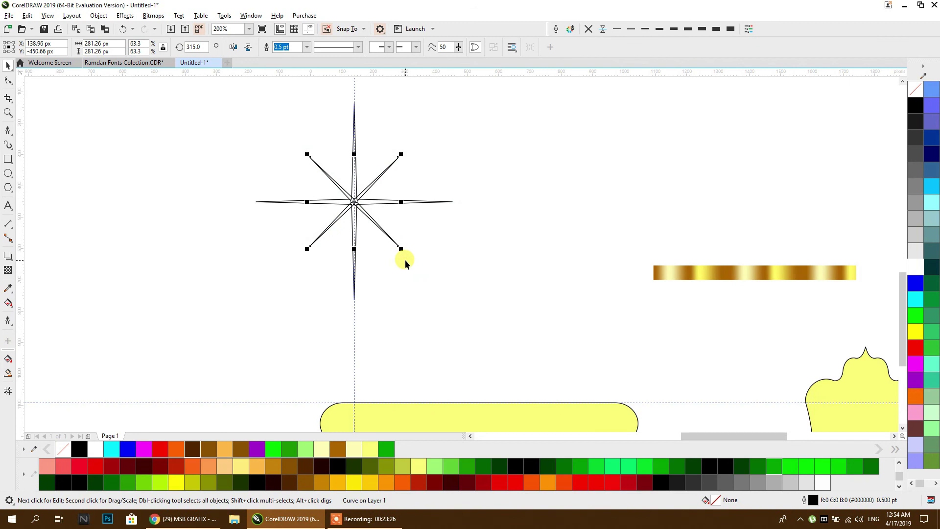
shift+click(420, 201)
key(ctrl+g)
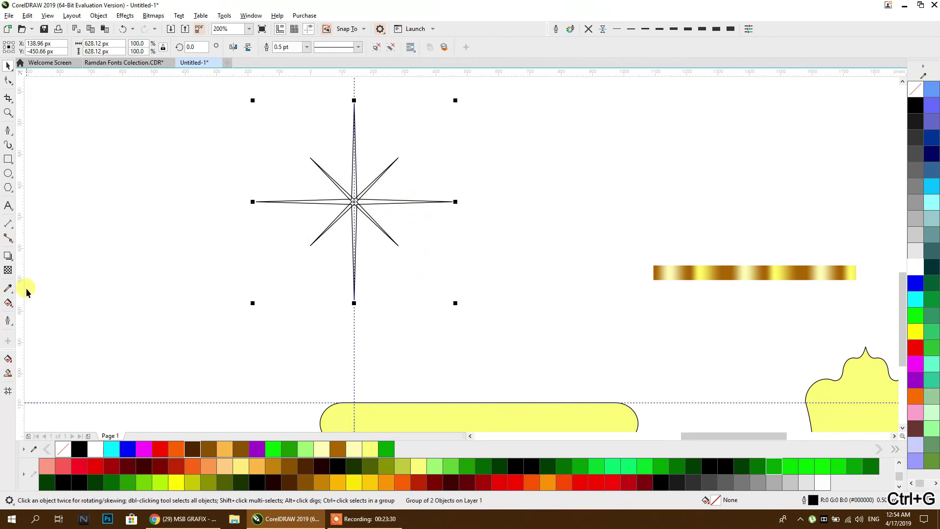
- Apply an elliptical fountain transparency that fades the grouped star toward its tips and remove its outline
click(8, 270)
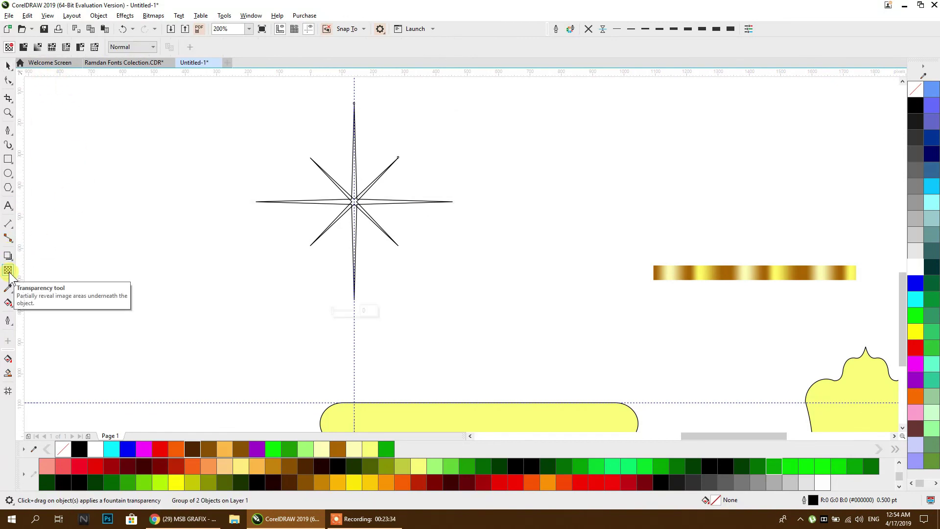
click(33, 48)
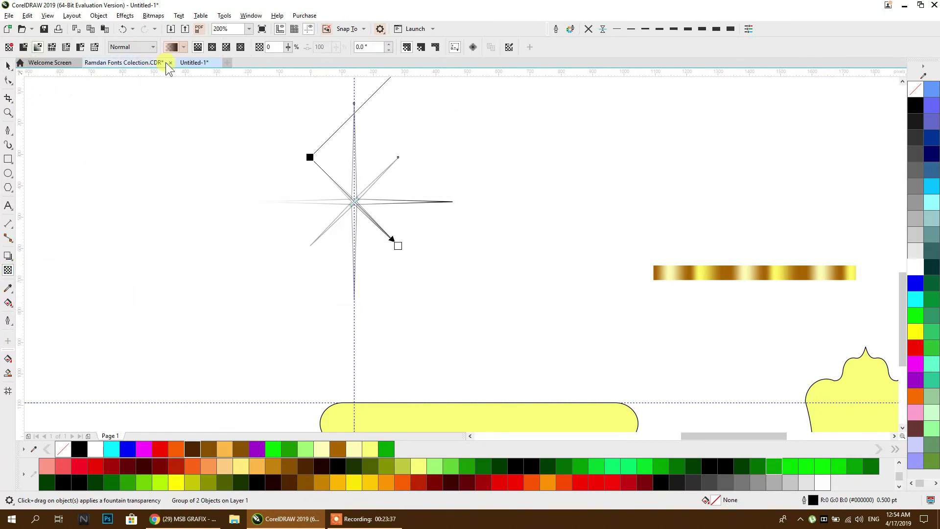
click(213, 44)
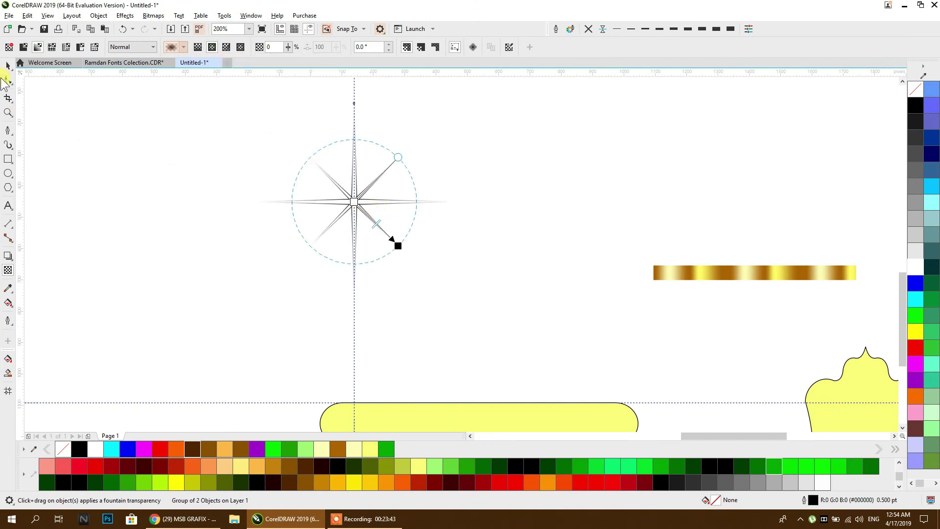
click(6, 66)
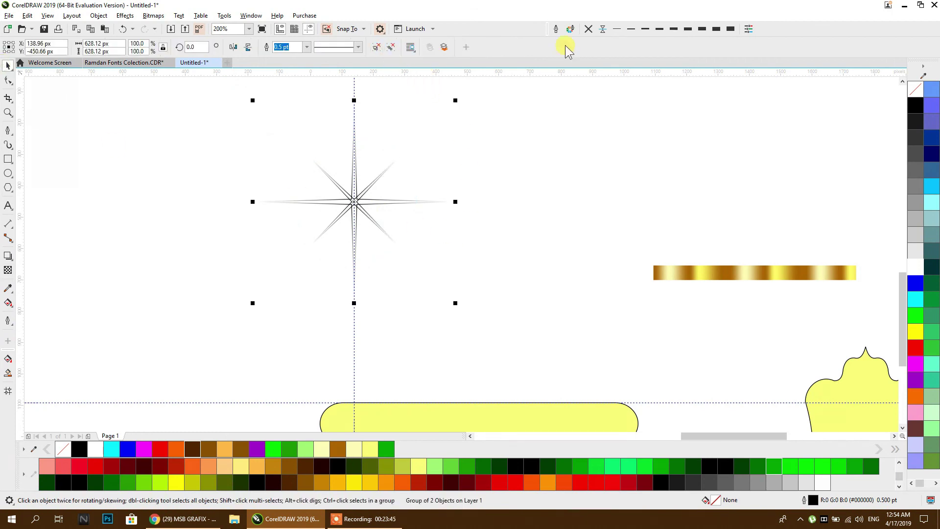
click(587, 30)
- Move the star group onto the design's black background between the Kaaba image and the gold calligraphy
scroll(309, 245, down, 3)
drag(315, 240, 387, 180)
scroll(392, 186, up, 3)
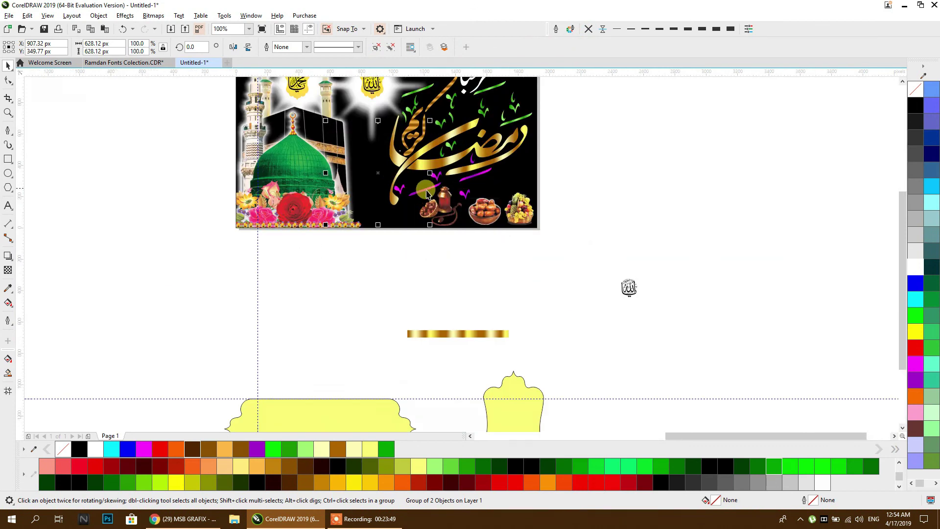
drag(325, 159, 380, 269)
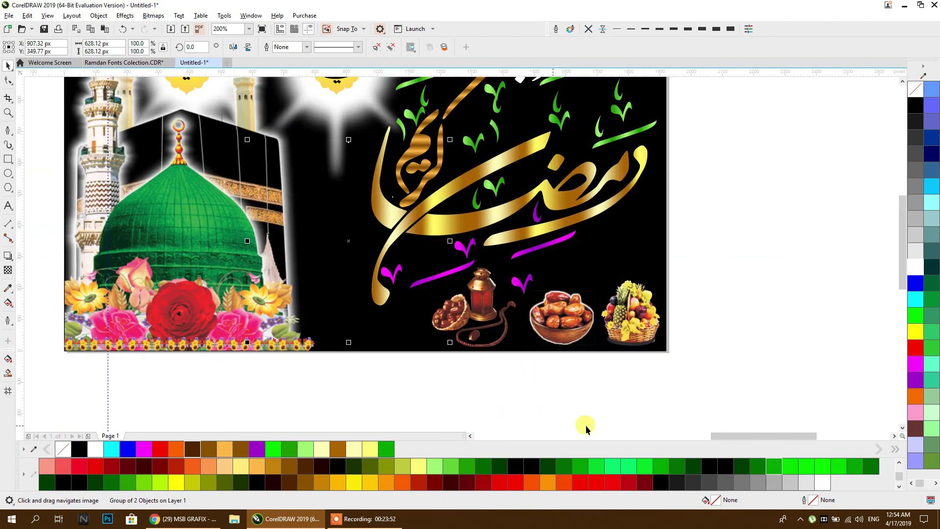
- Fill the star group with white and scale it down about its centre to about 223 px
click(916, 264)
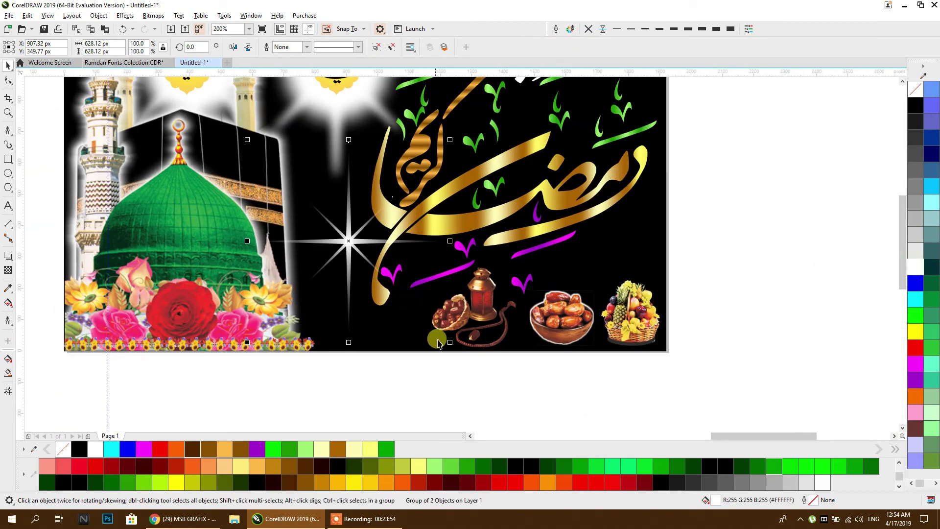
drag(449, 342, 385, 278)
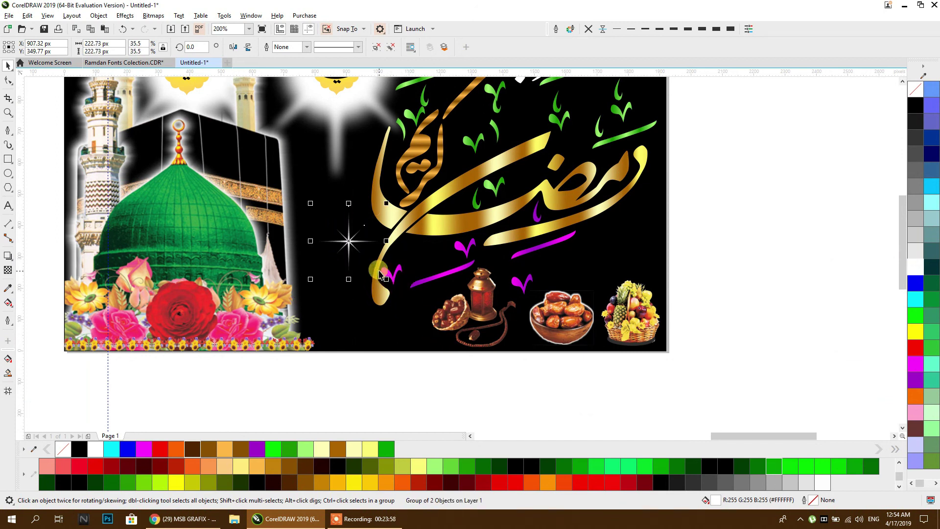
scroll(353, 242, up, 2)
scroll(338, 241, down, 2)
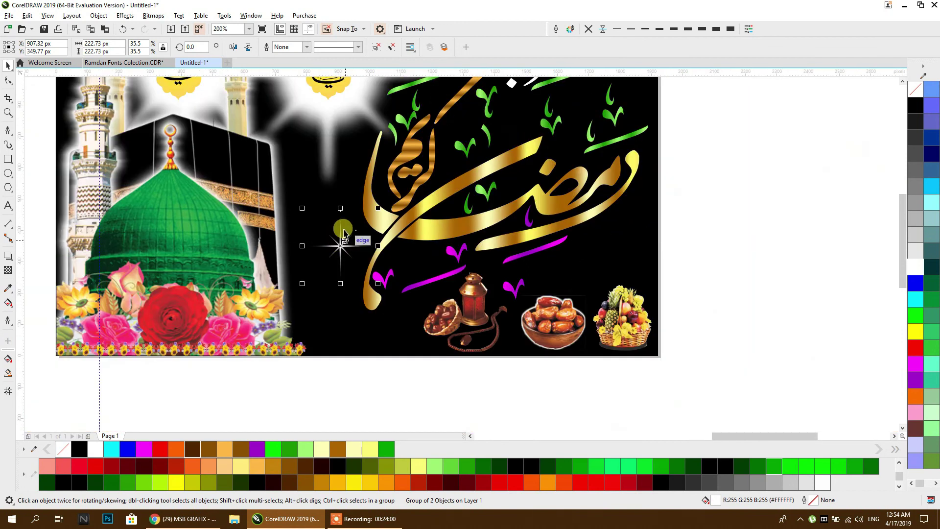
- Adjust the midpoint and spread of the star group's elliptical transparency
scroll(336, 244, up, 1)
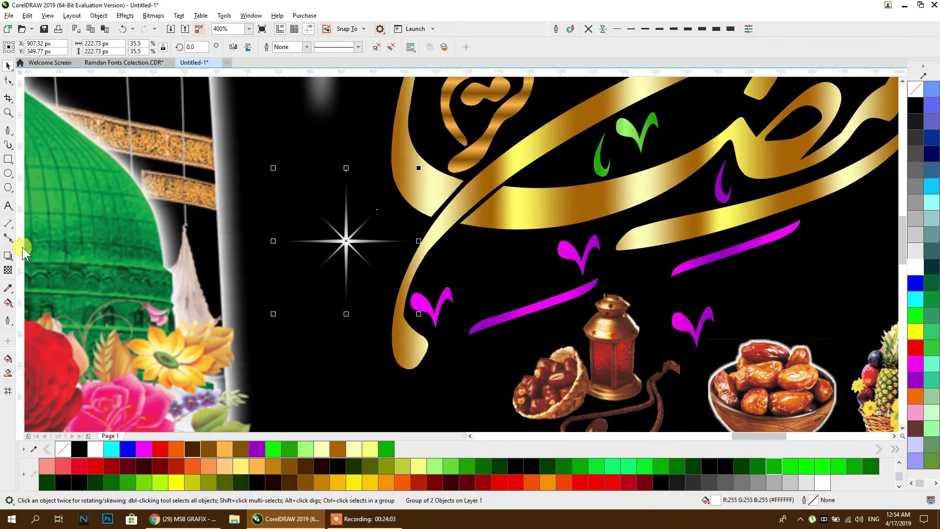
click(8, 270)
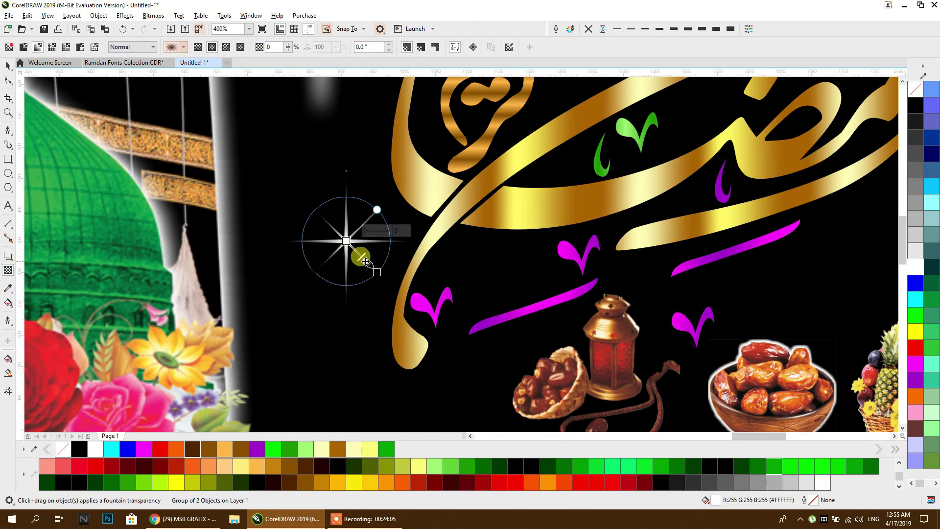
scroll(361, 255, up, 2)
scroll(360, 252, up, 2)
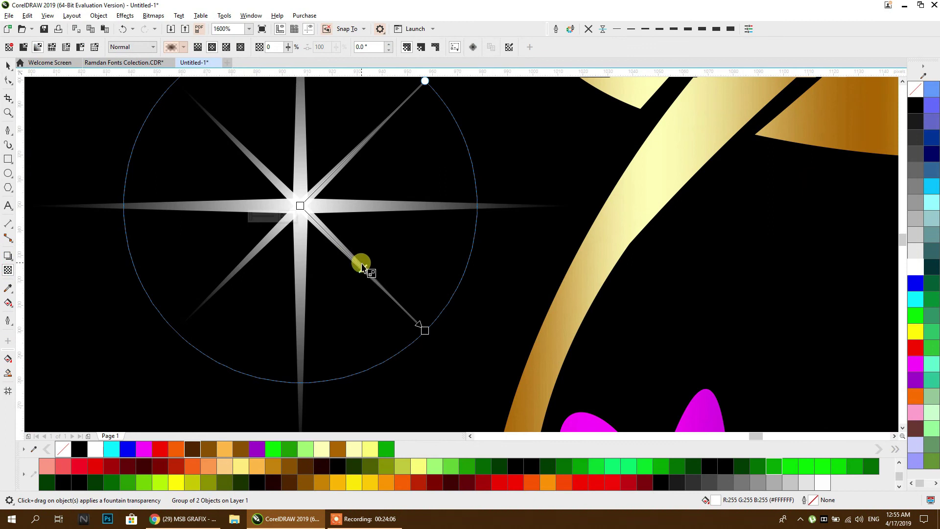
click(345, 241)
scroll(337, 210, down, 2)
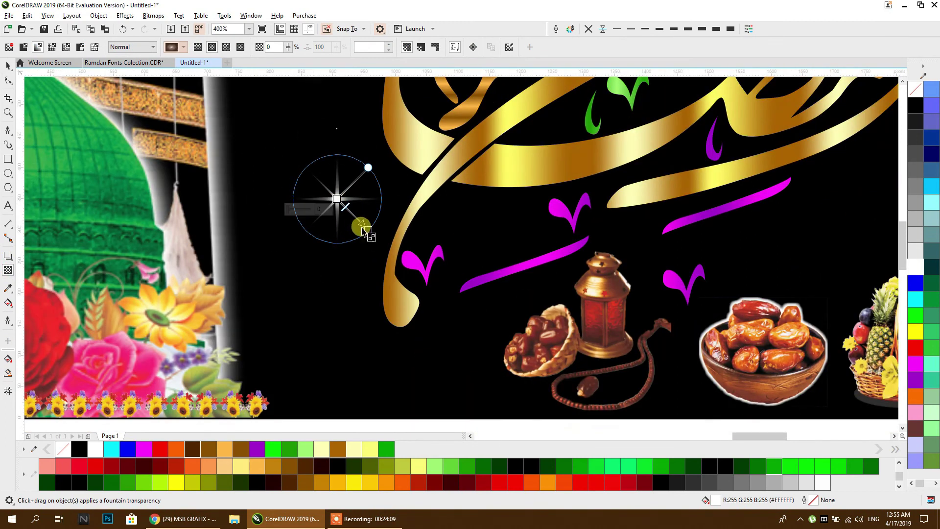
scroll(362, 229, up, 1)
drag(368, 231, 387, 255)
click(220, 160)
click(11, 65)
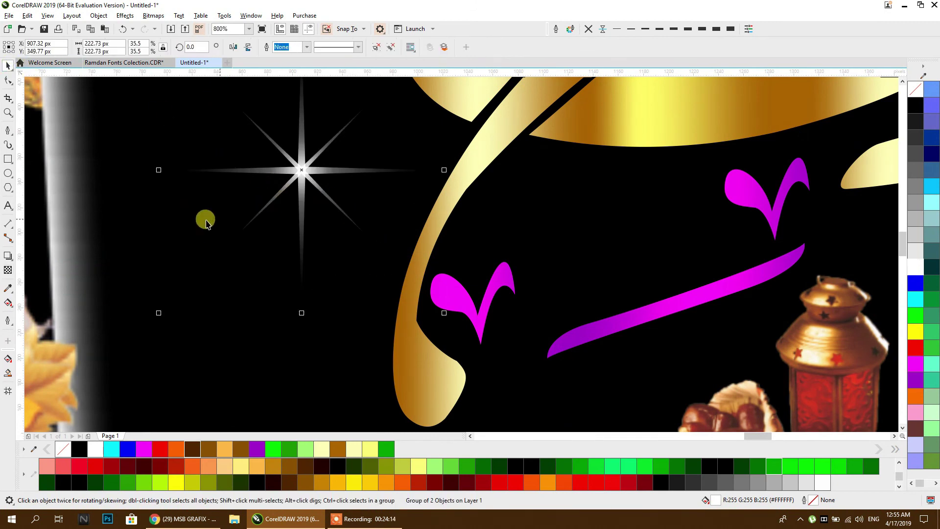
- Draw a circle about 53 px in diameter over the star's centre and fill it with white
click(9, 174)
drag(265, 141, 313, 203)
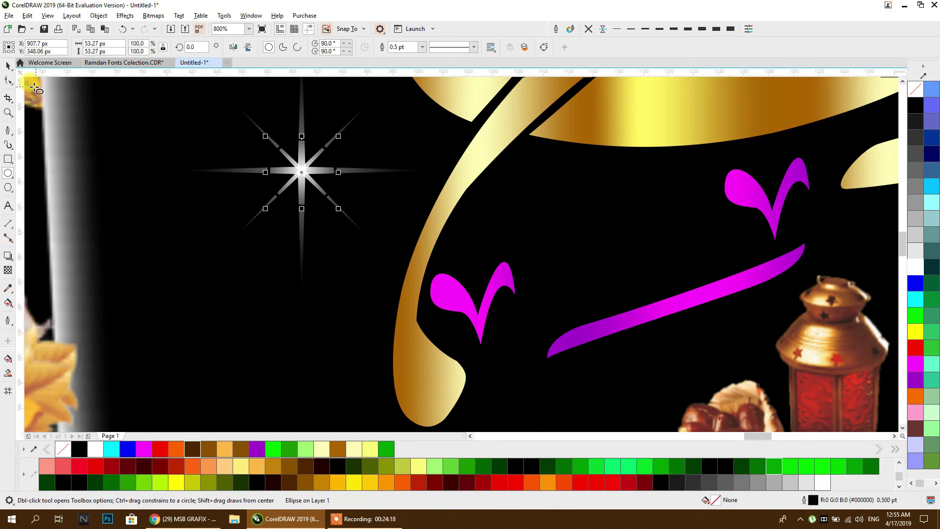
click(7, 66)
click(914, 267)
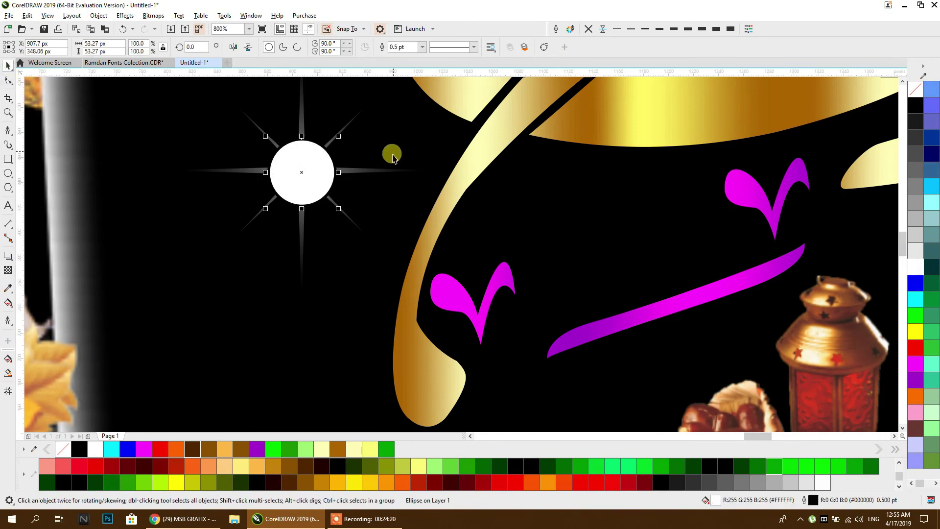
- Align the white circle's centre with the star group's centre and remove the circle's outline
shift+click(336, 132)
click(280, 165)
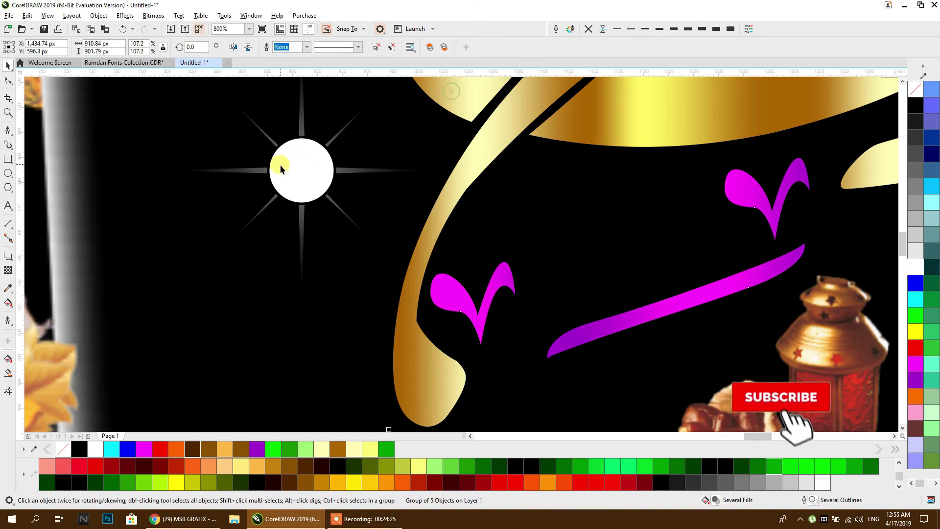
click(589, 28)
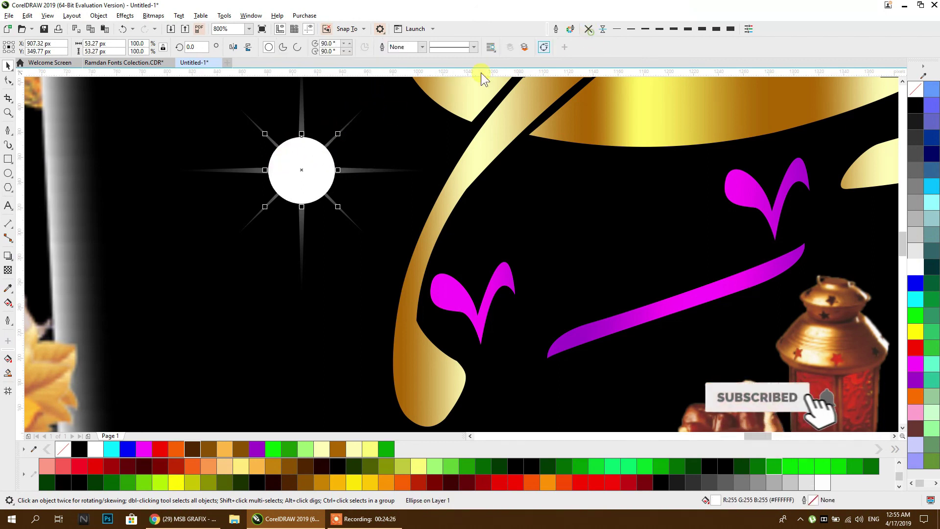
- Give the white circle an elliptical fountain transparency that fades to 100 at its outer edge
click(8, 269)
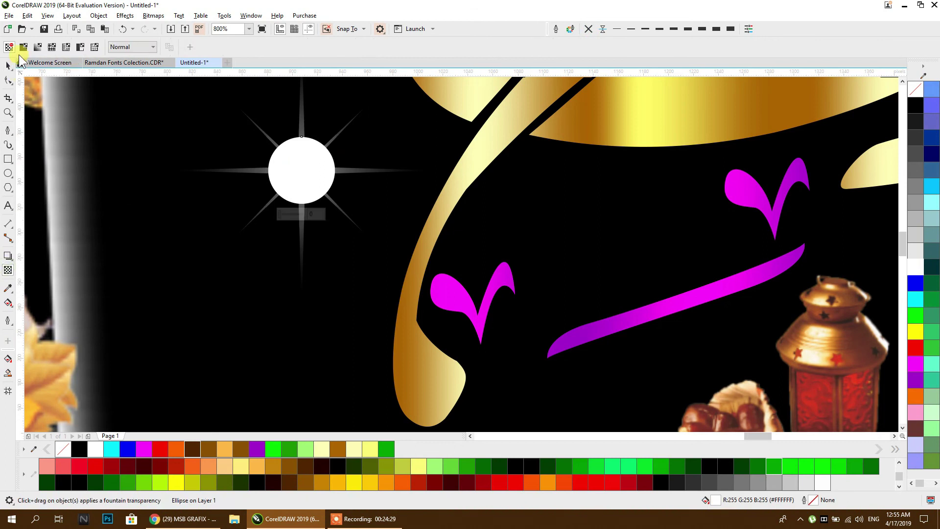
click(38, 47)
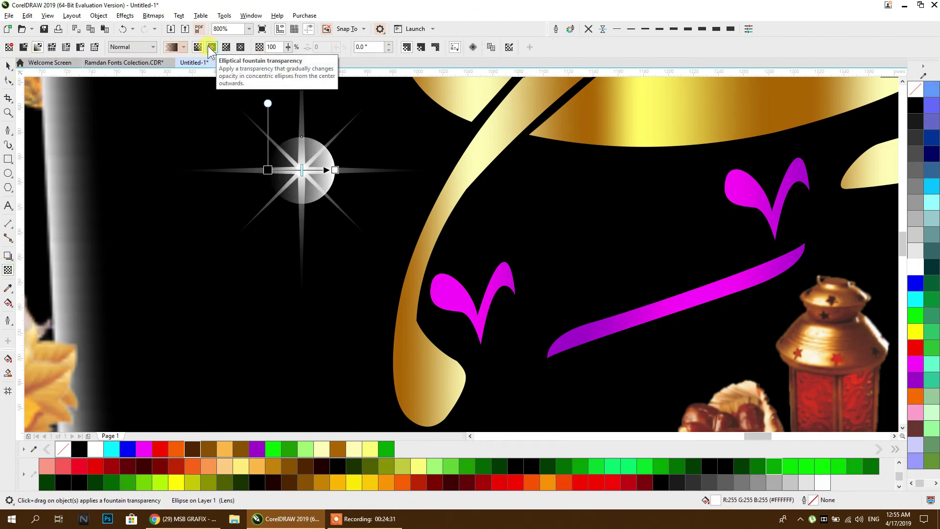
click(212, 47)
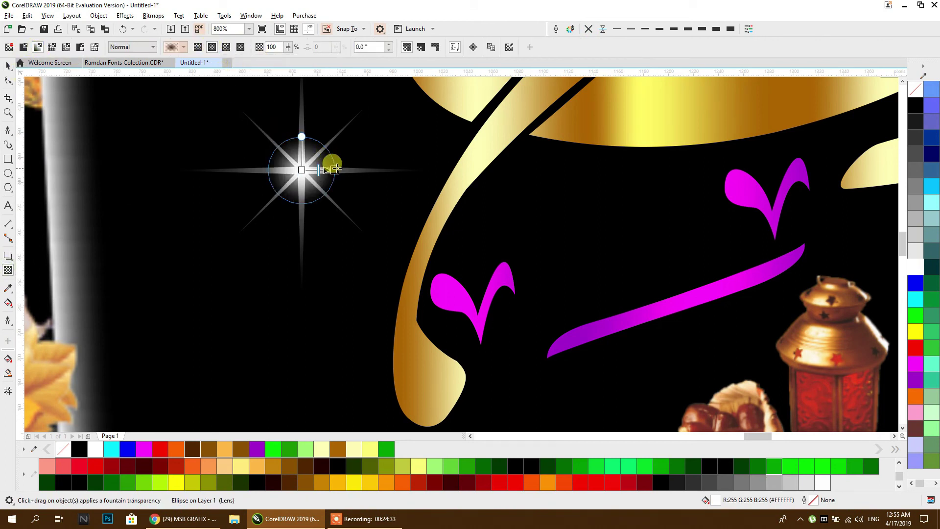
mouse_move(335, 170)
mouse_down()
mouse_move(347, 170)
mouse_move(334, 169)
mouse_up()
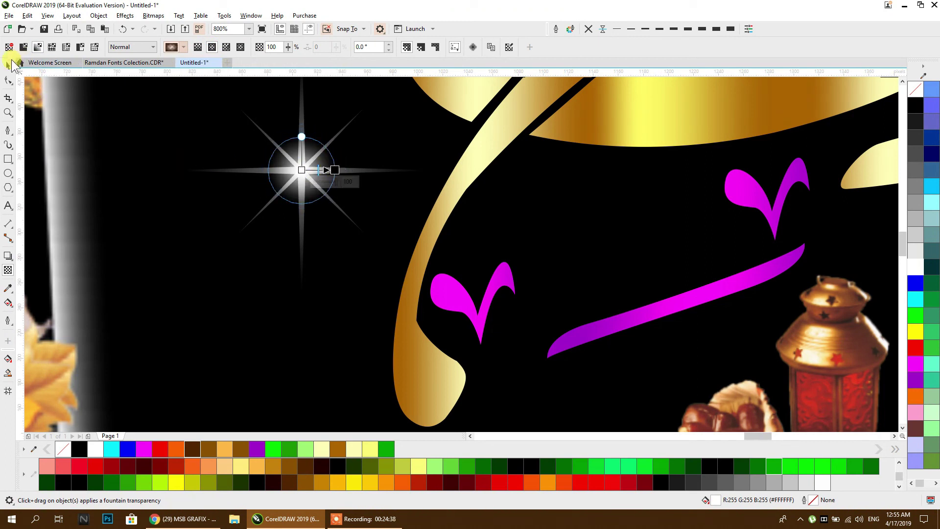
- Enlarge the soft glow circle about its centre and group it with the star
click(8, 65)
click(272, 153)
drag(342, 212, 357, 227)
shift+click(374, 173)
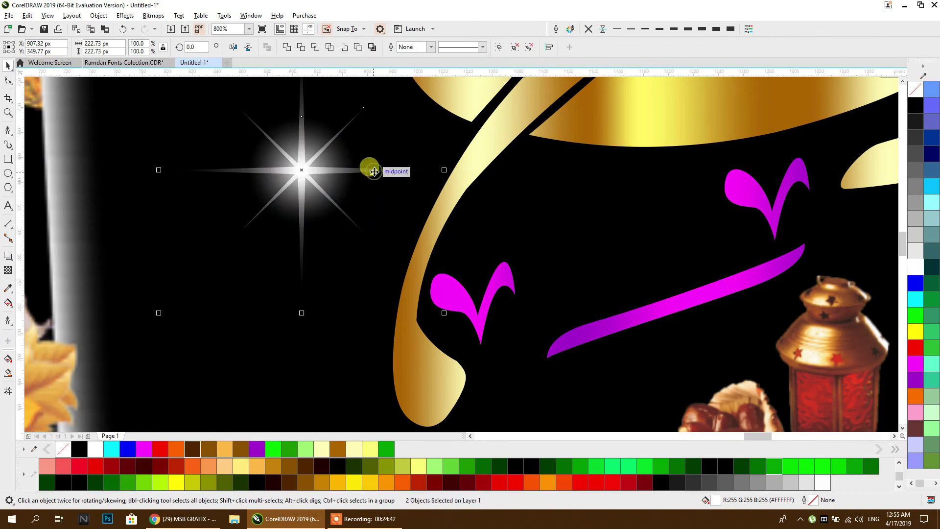
key(ctrl+g)
- Rotate the grouped sparkle to about 343 degrees
scroll(346, 192, down, 1)
click(346, 192)
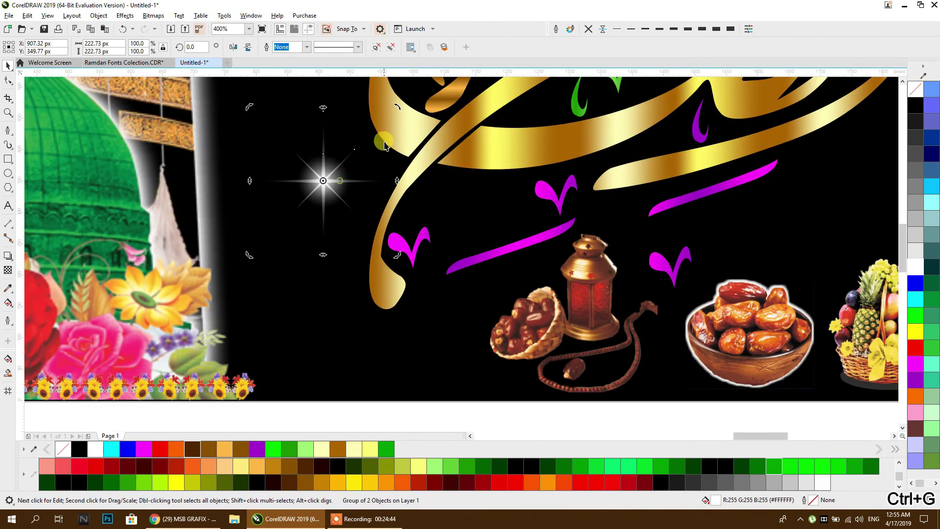
scroll(306, 218, down, 1)
key(Escape)
click(313, 208)
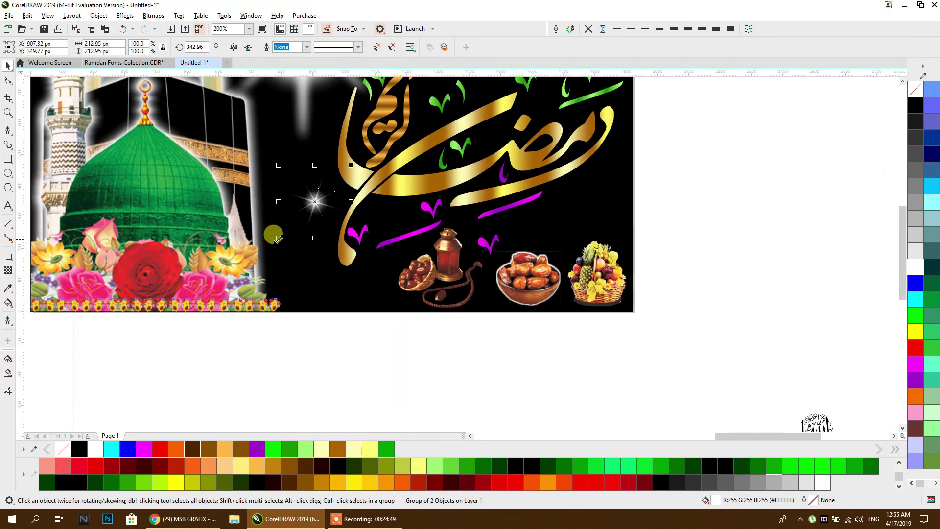
- Enlarge the sparkle and place copies of it around the gold calligraphy, filled with yellow, cyan and magenta
drag(278, 239, 124, 324)
drag(195, 319, 253, 263)
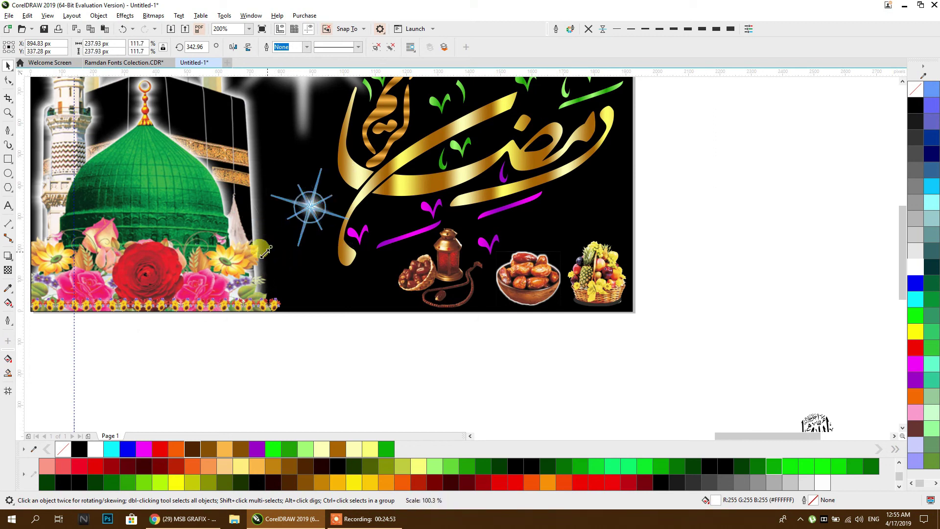
drag(308, 219, 501, 106)
click(915, 299)
click(914, 331)
click(915, 363)
scroll(489, 220, up, 3)
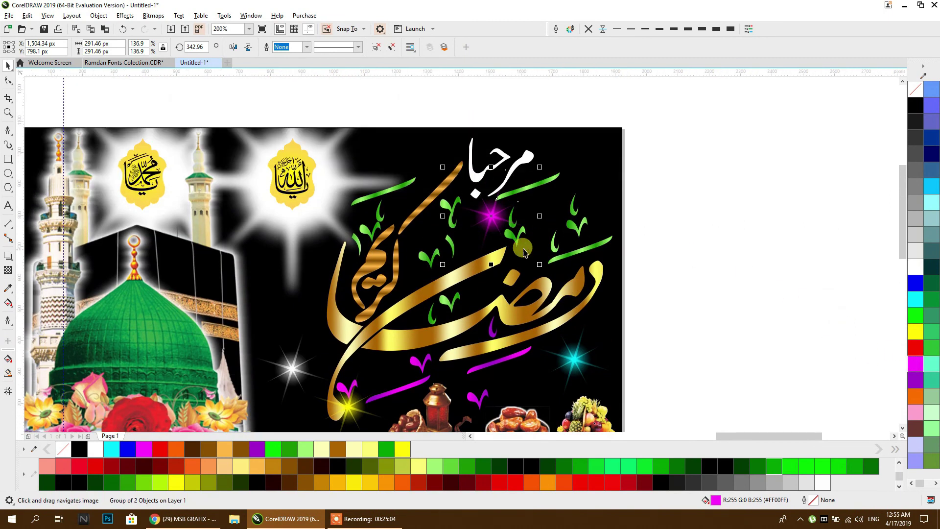
- Copy the magenta sparkle to the design's upper-right corner and fill the copy with pale cyan (#99FFFF)
drag(496, 215, 596, 174)
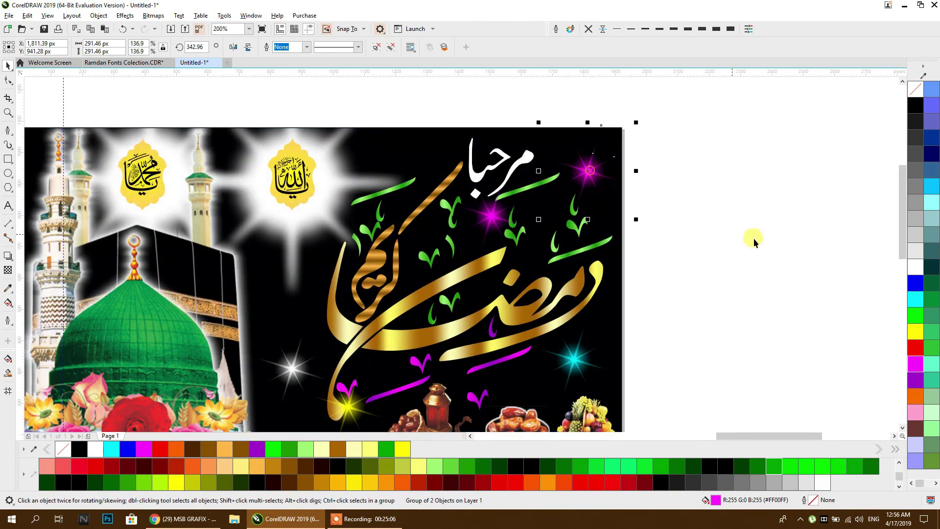
click(932, 202)
scroll(600, 166, down, 2)
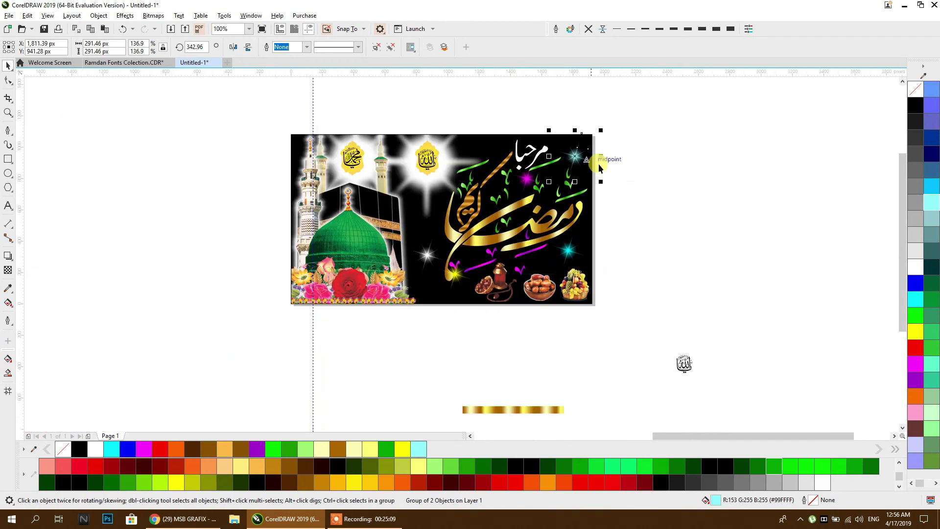
scroll(453, 242, up, 2)
scroll(451, 241, down, 2)
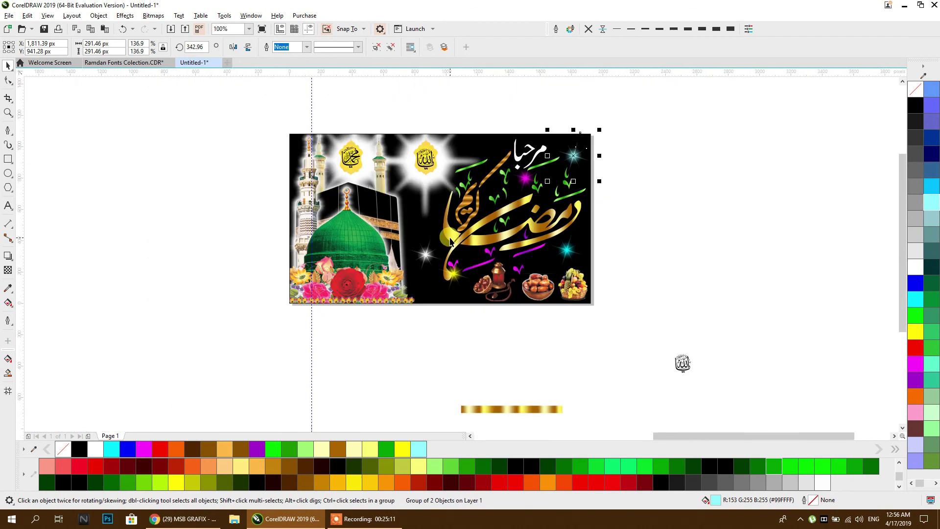
scroll(440, 230, up, 1)
scroll(436, 221, down, 1)
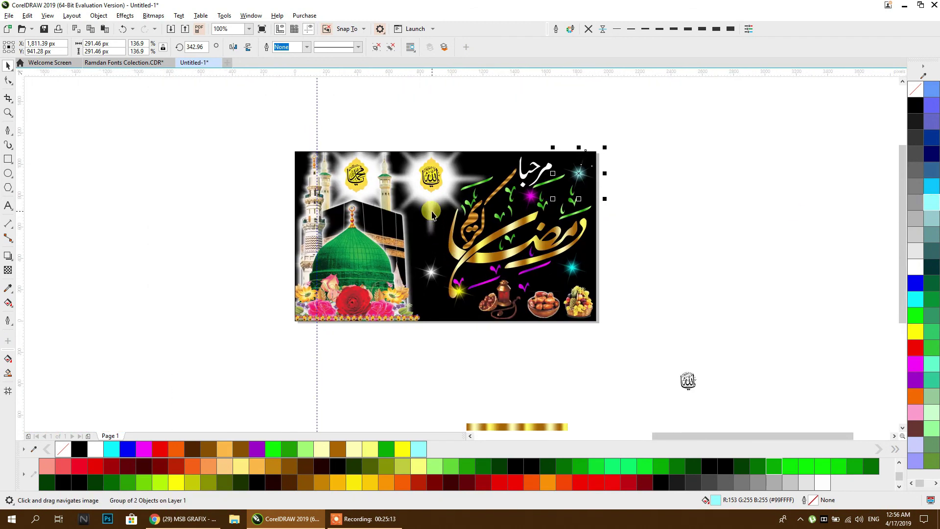